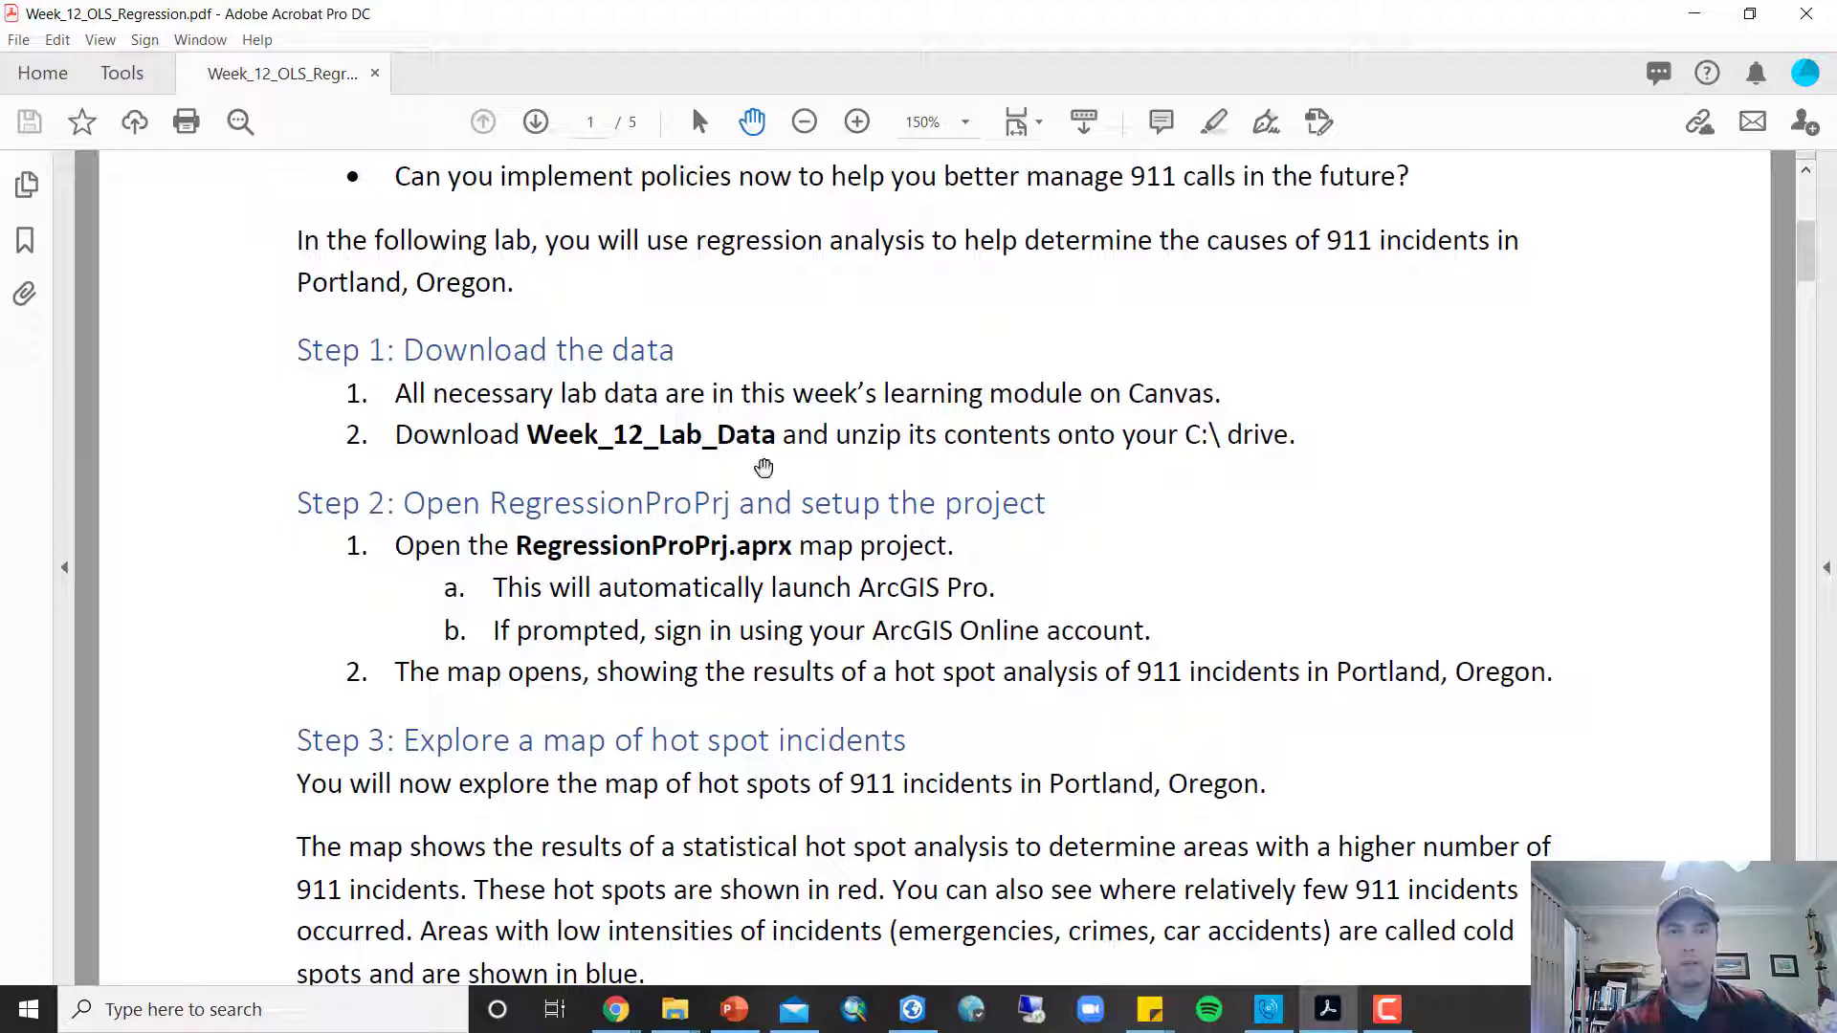
Read the download and setup instructions, check the RegressionPro folder for the project file, and switch to the RegressionProPrj project in ArcGIS Pro
{"action": "scroll", "coordinate": [1278, 679], "scroll_direction": "down", "scroll_amount": 1}
{"action": "scroll", "coordinate": [1278, 679], "scroll_direction": "down", "scroll_amount": 2}
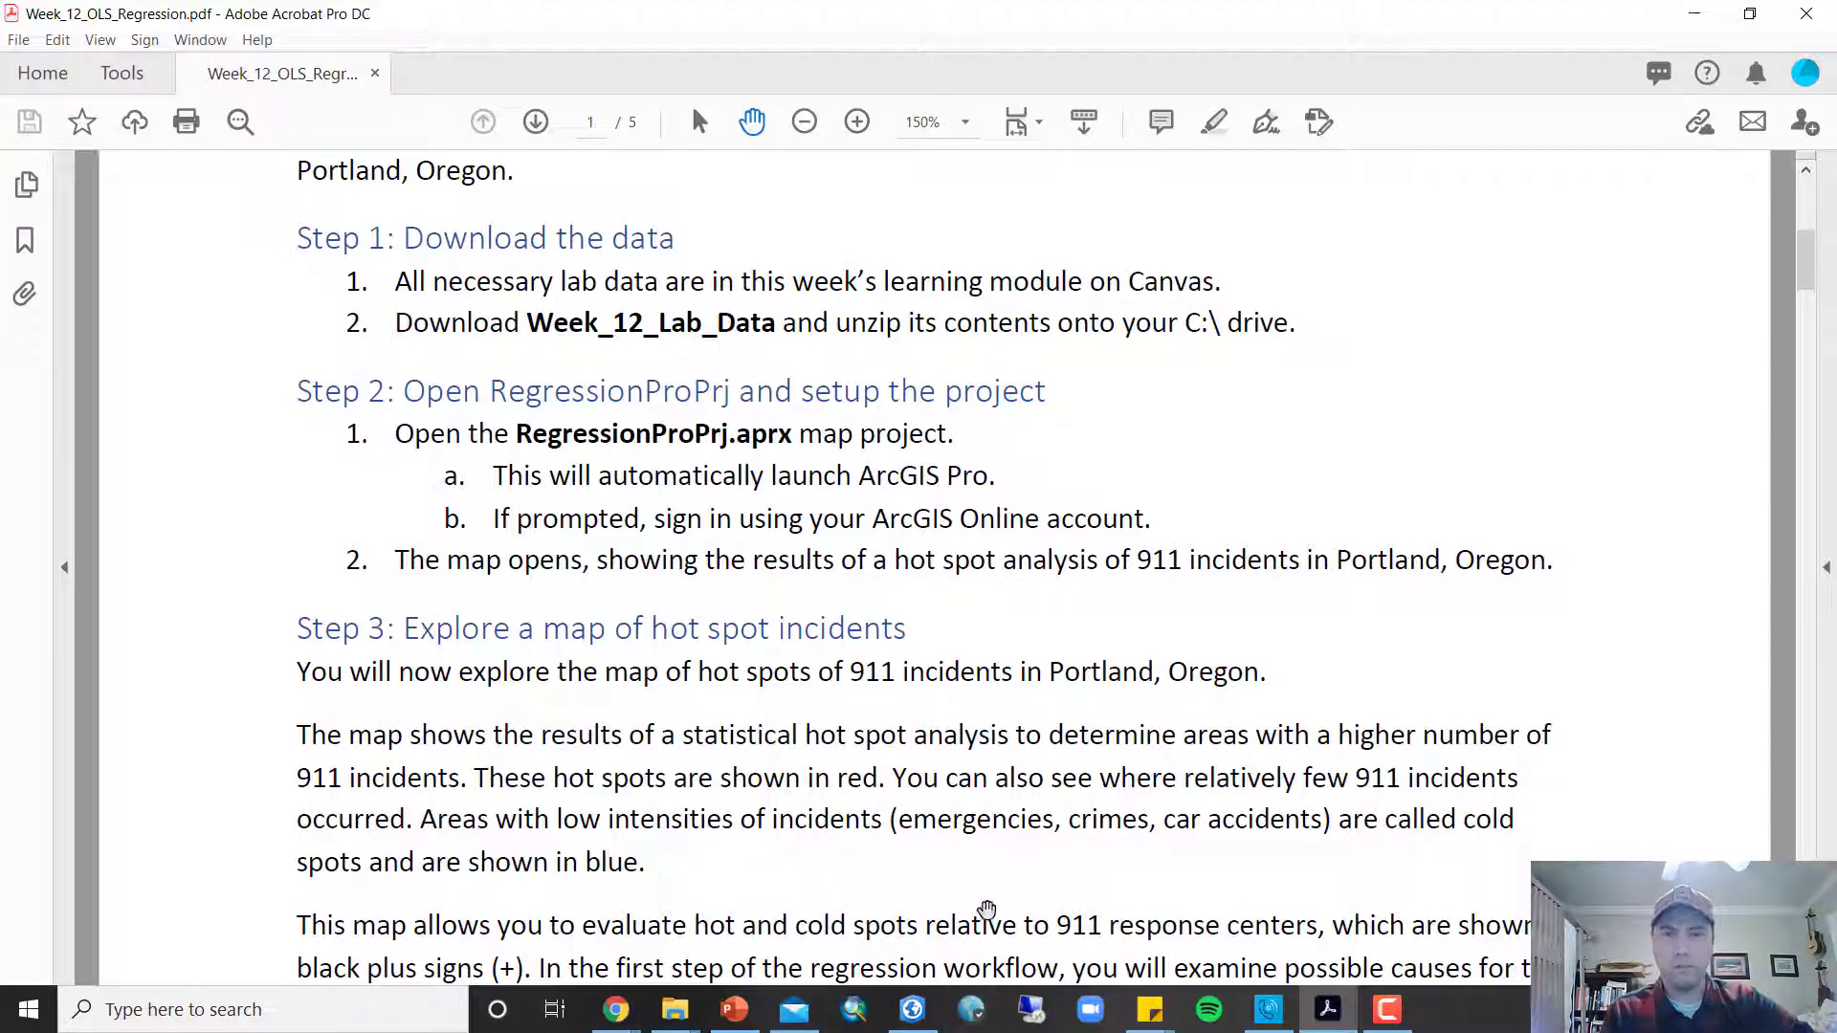
{"action": "left_click", "coordinate": [675, 1009]}
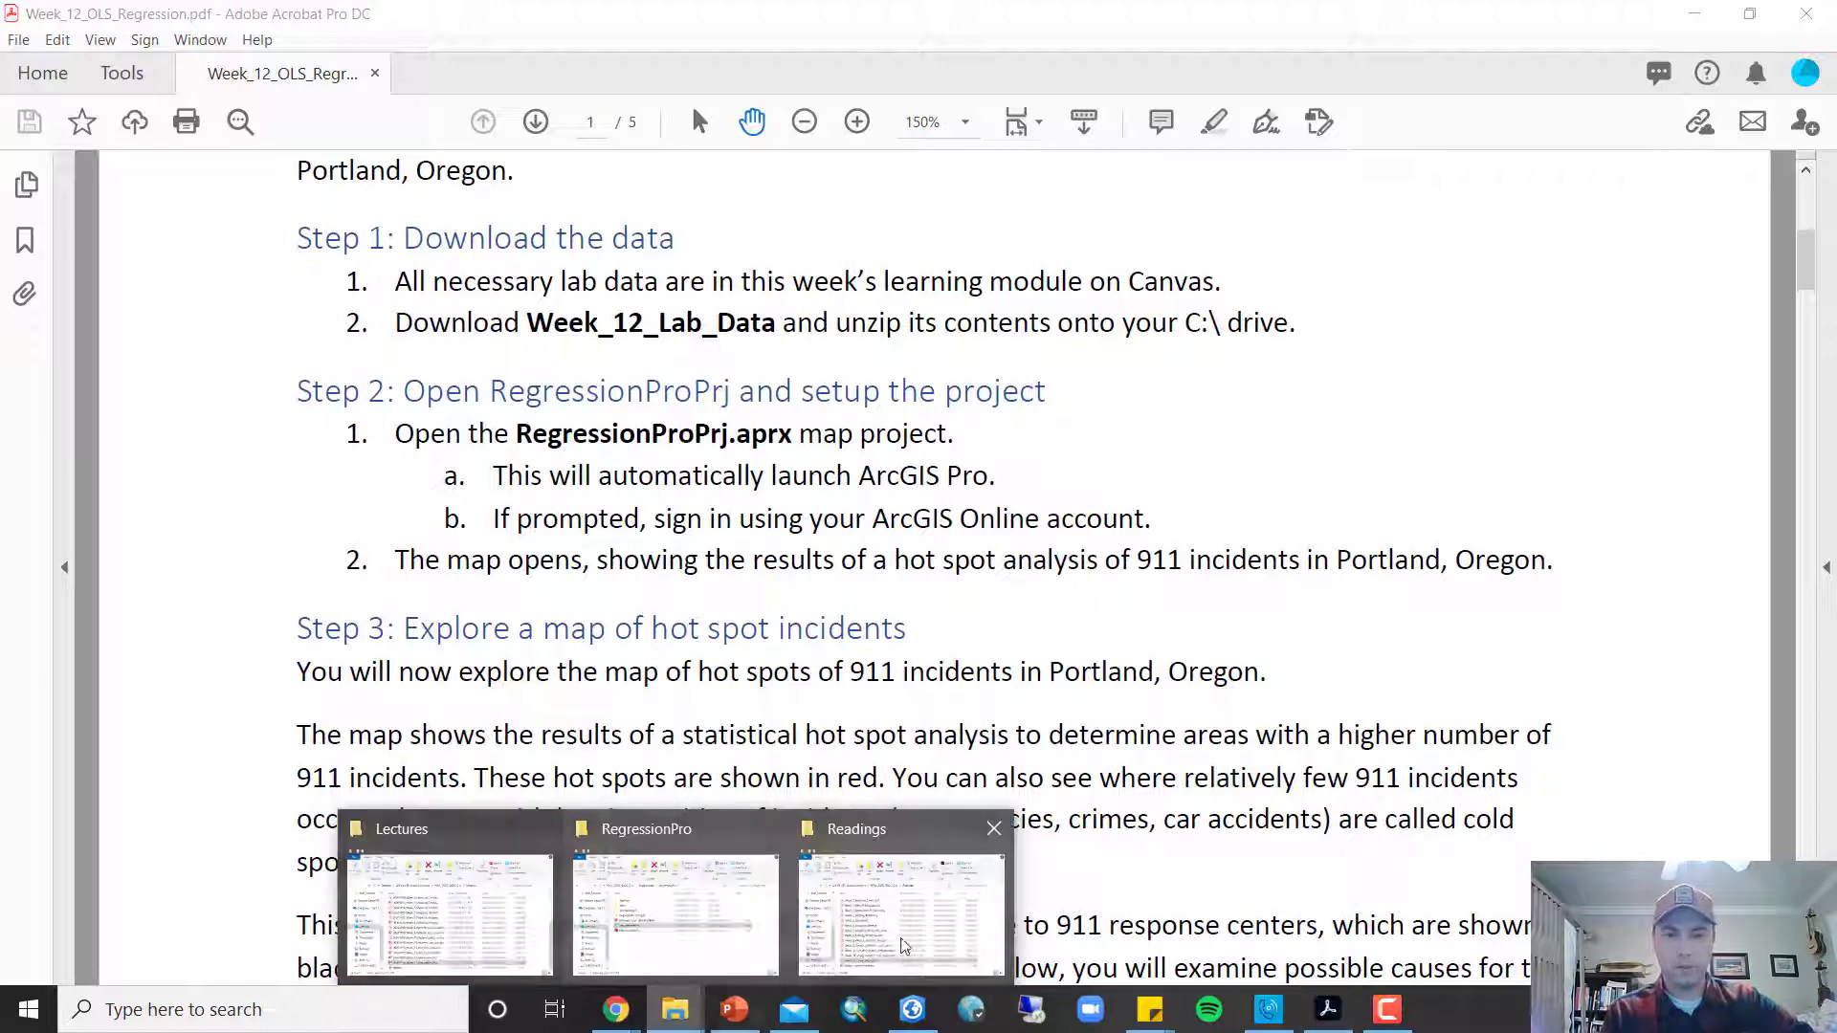
{"action": "left_click", "coordinate": [675, 914]}
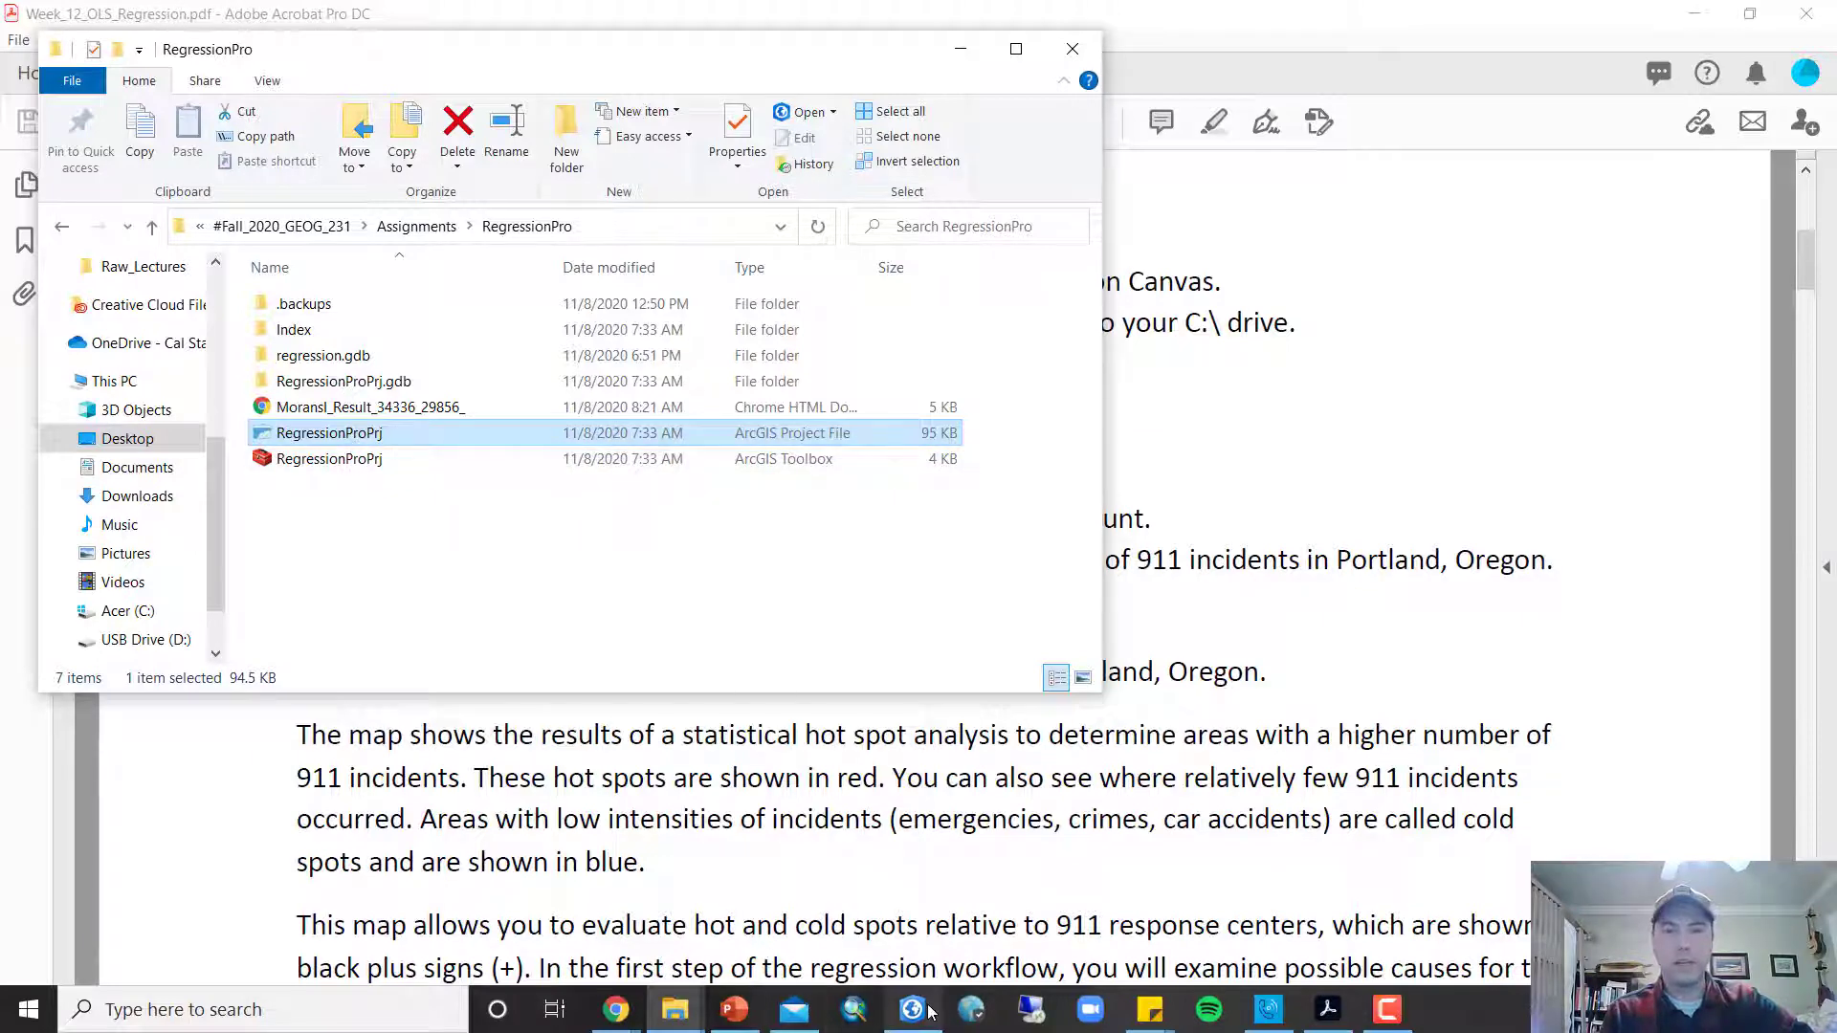
{"action": "mouse_move", "coordinate": [925, 1019]}
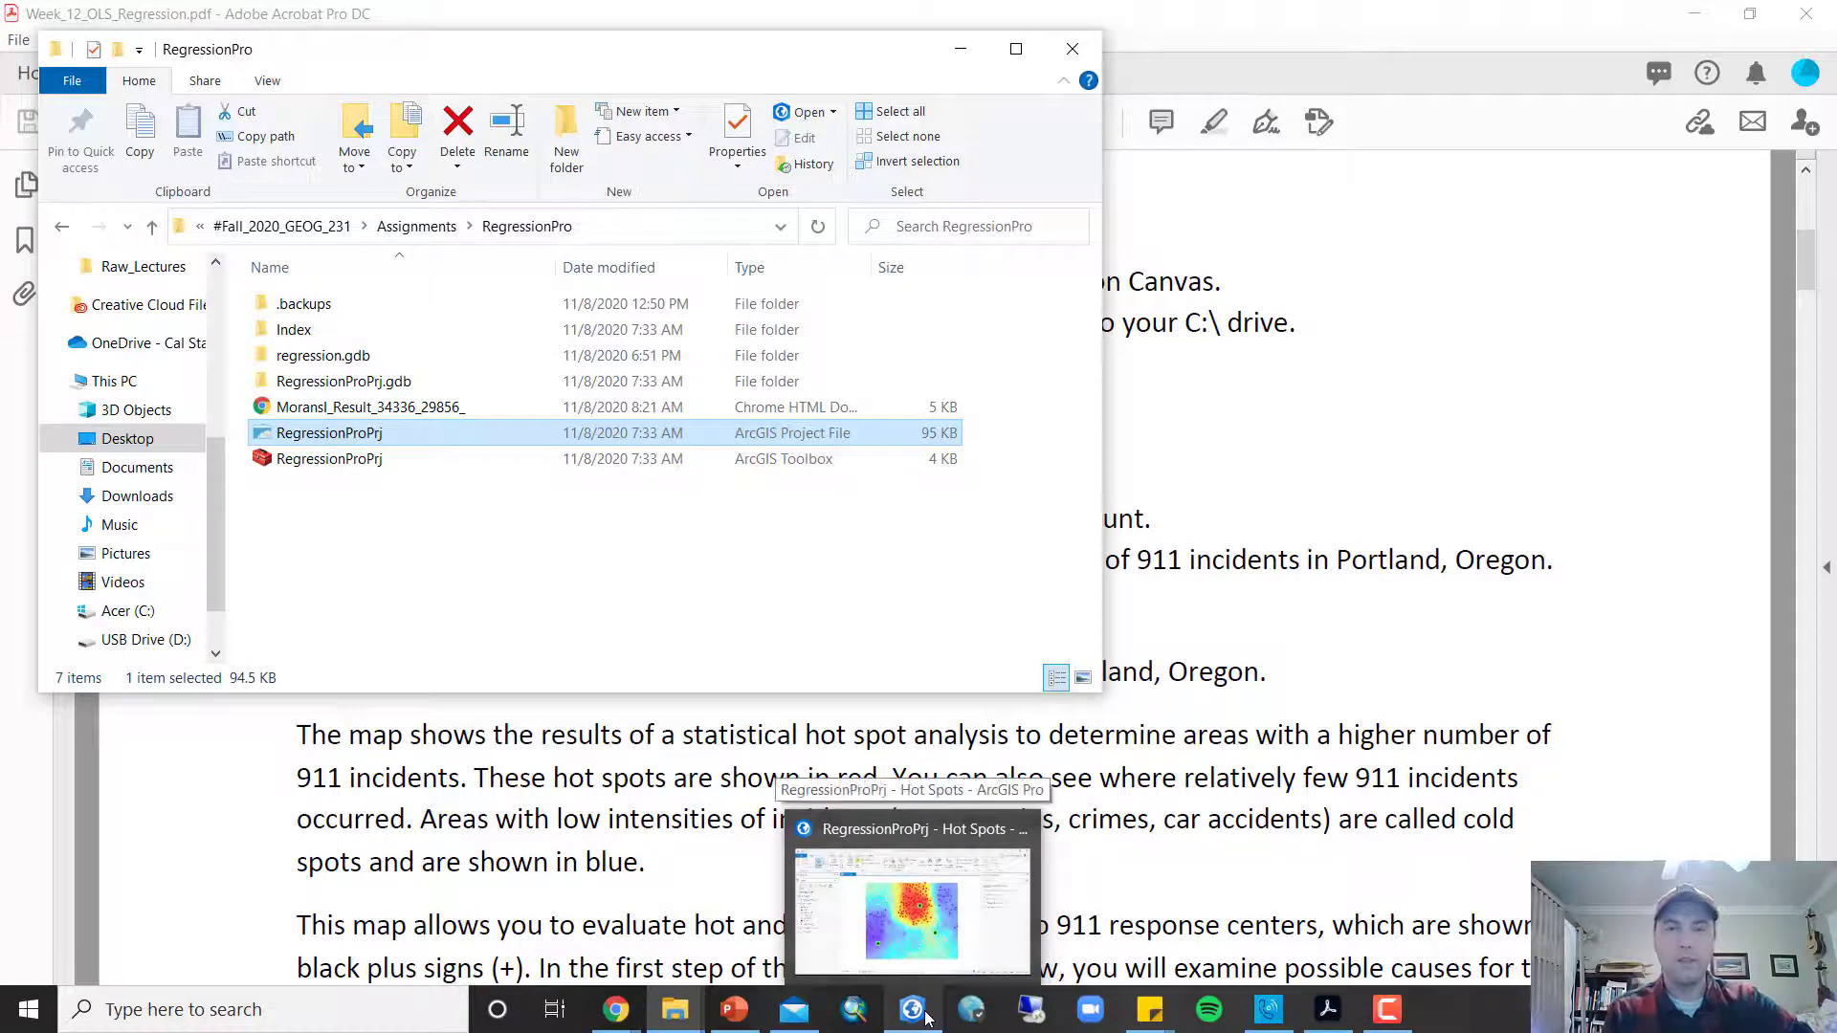
{"action": "left_click", "coordinate": [959, 911]}
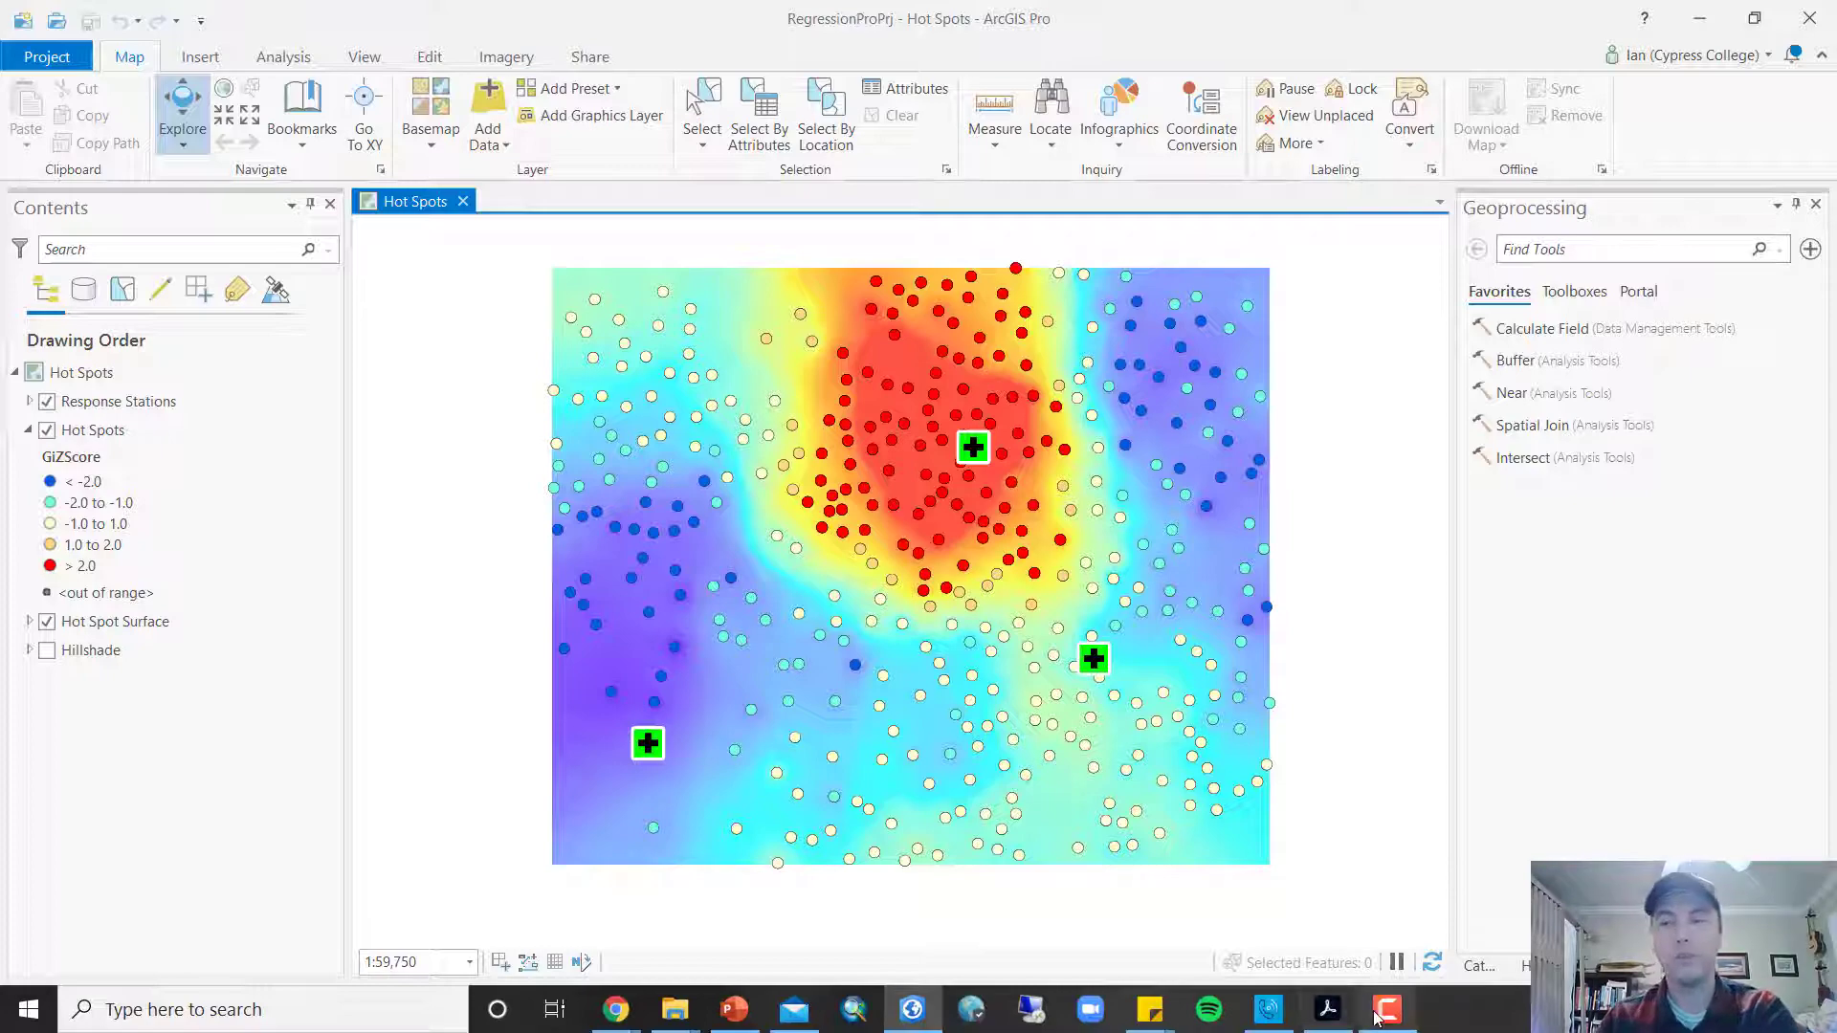
Switch to the lab PDF in Acrobat and read ahead through the Ordinary Least Squares parameters and report instructions, dismissing the mail notification
{"action": "left_click", "coordinate": [1326, 1013]}
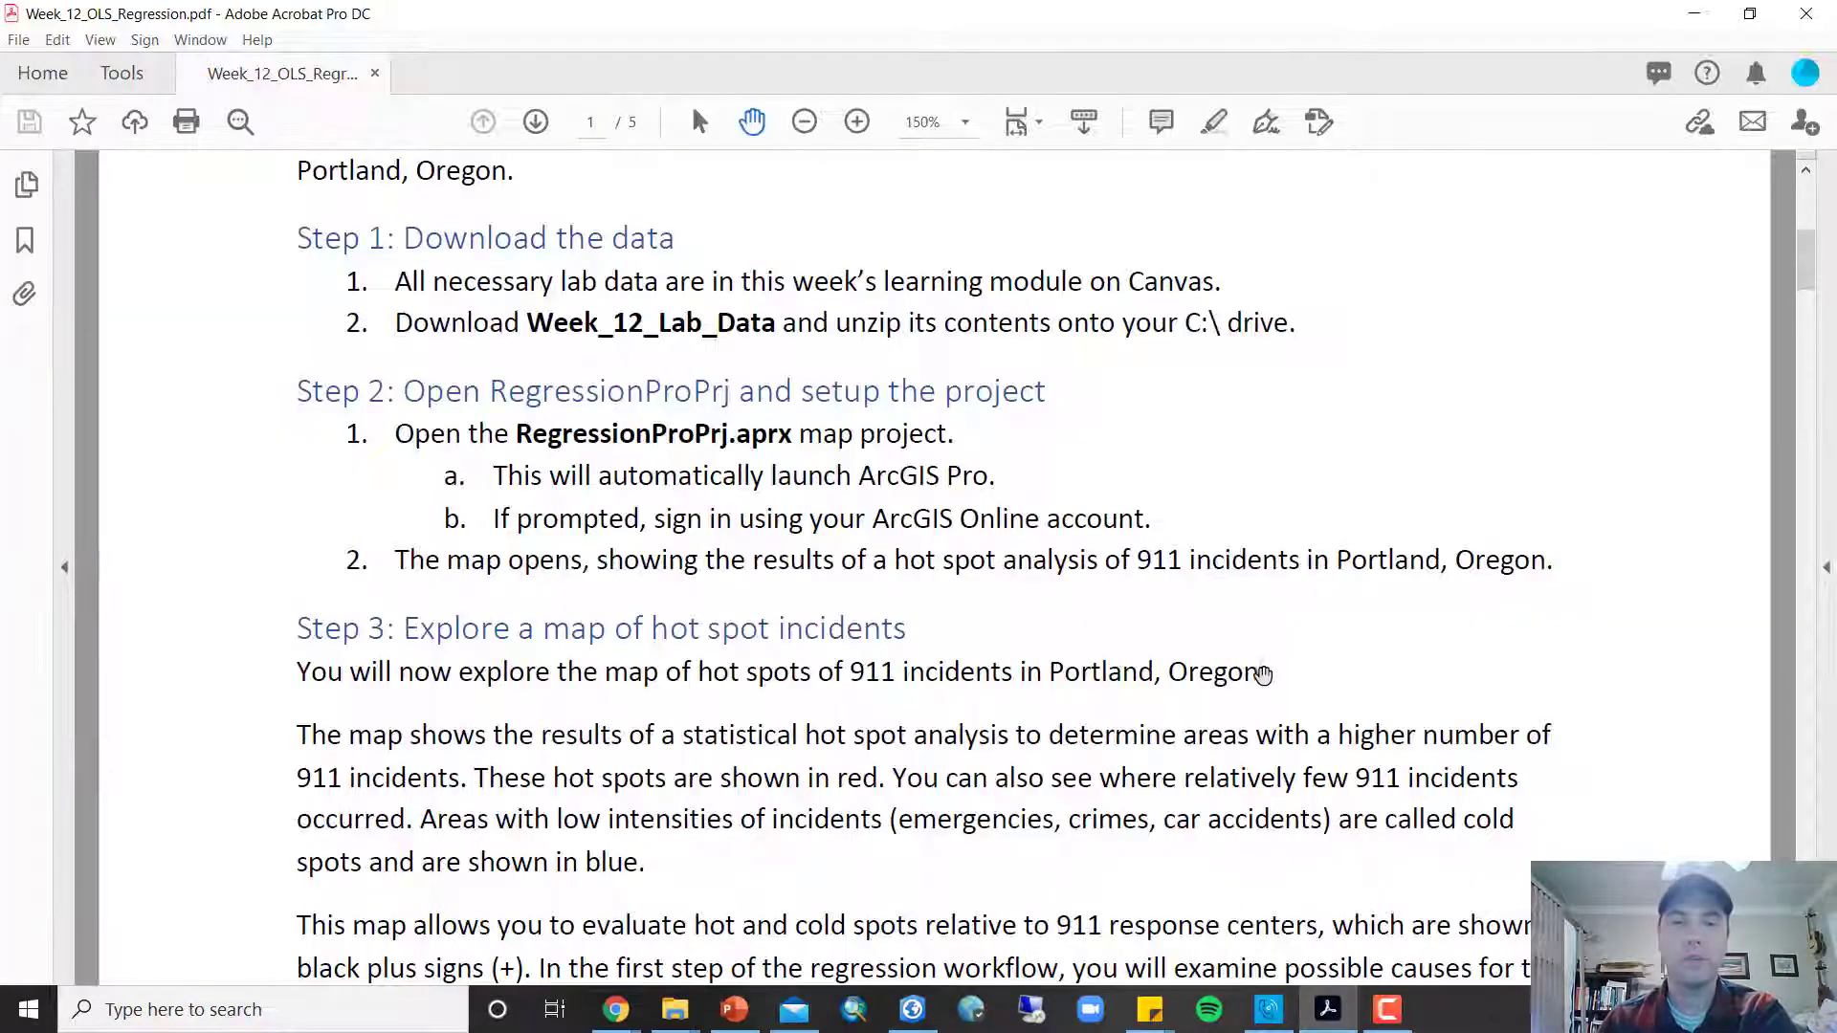
{"action": "left_click_drag", "start_coordinate": [1333, 910], "coordinate": [1238, 338]}
{"action": "scroll", "coordinate": [1335, 878], "scroll_direction": "down", "scroll_amount": 10}
{"action": "left_click_drag", "start_coordinate": [1167, 845], "coordinate": [1179, 431]}
{"action": "left_click_drag", "start_coordinate": [1202, 732], "coordinate": [1249, 498]}
{"action": "left_click_drag", "start_coordinate": [1165, 702], "coordinate": [1181, 450]}
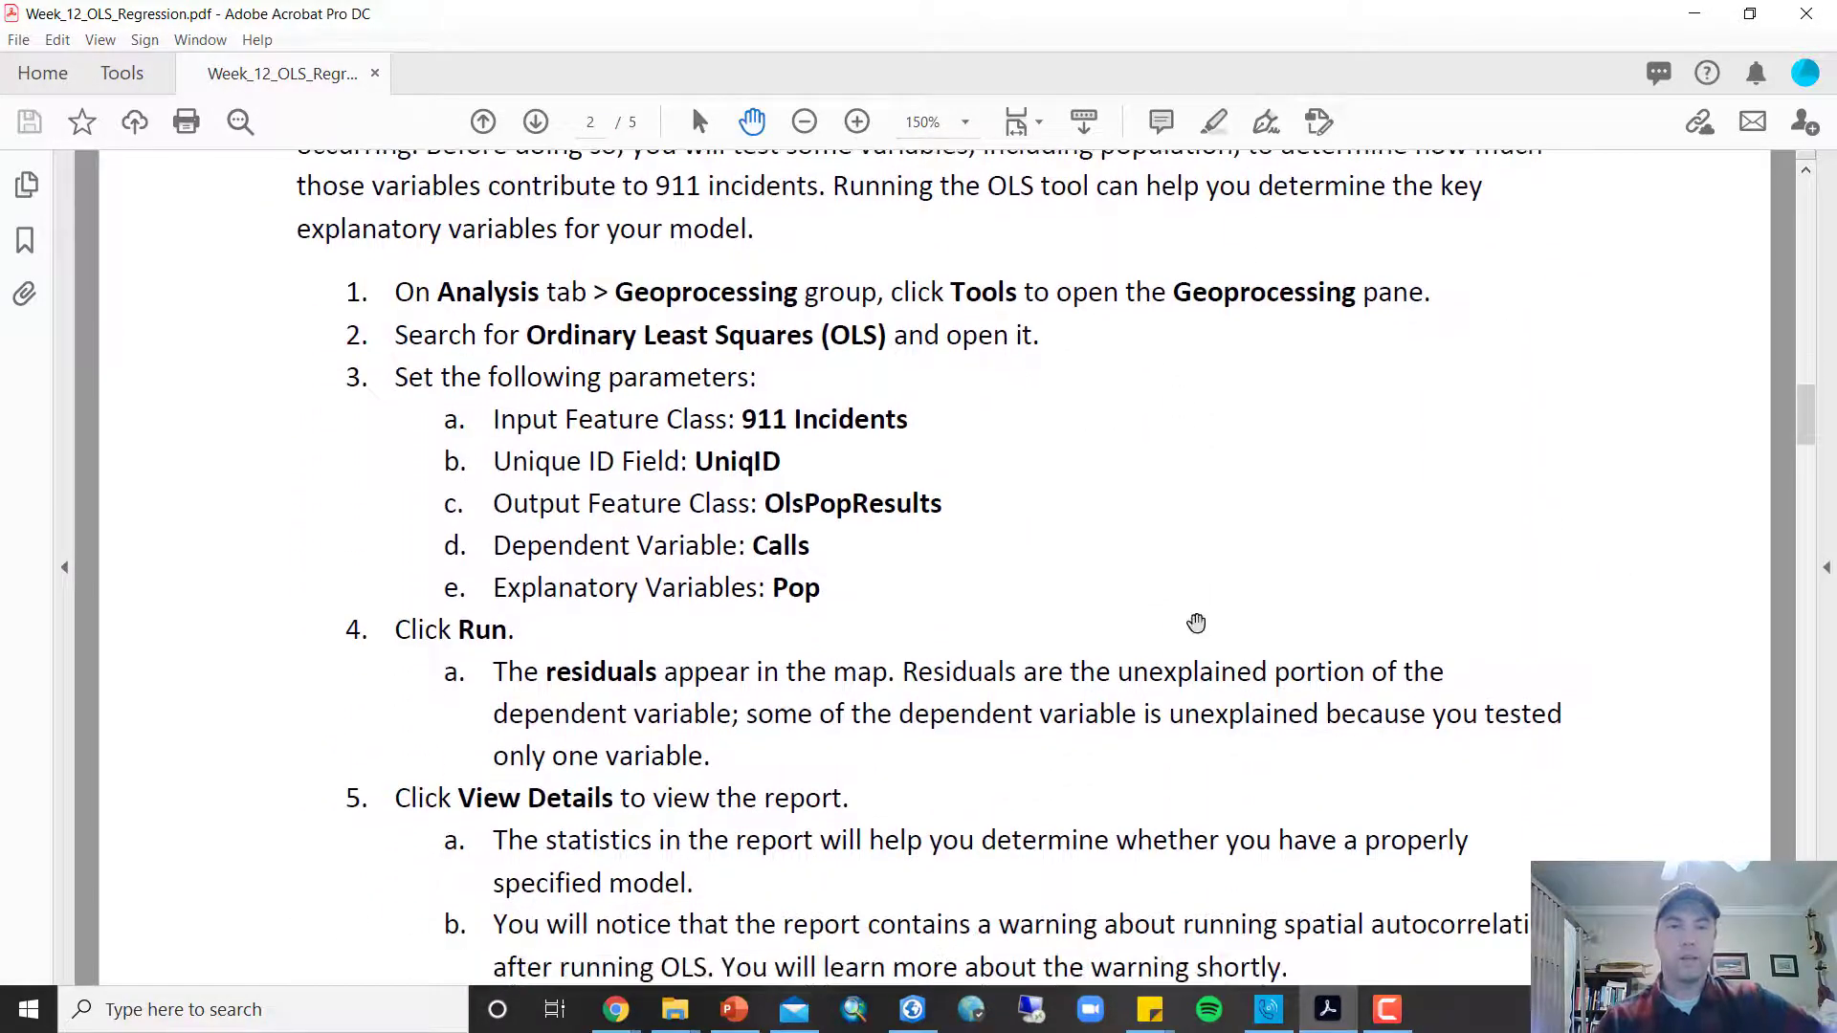
{"action": "left_click_drag", "start_coordinate": [1192, 660], "coordinate": [1353, 332]}
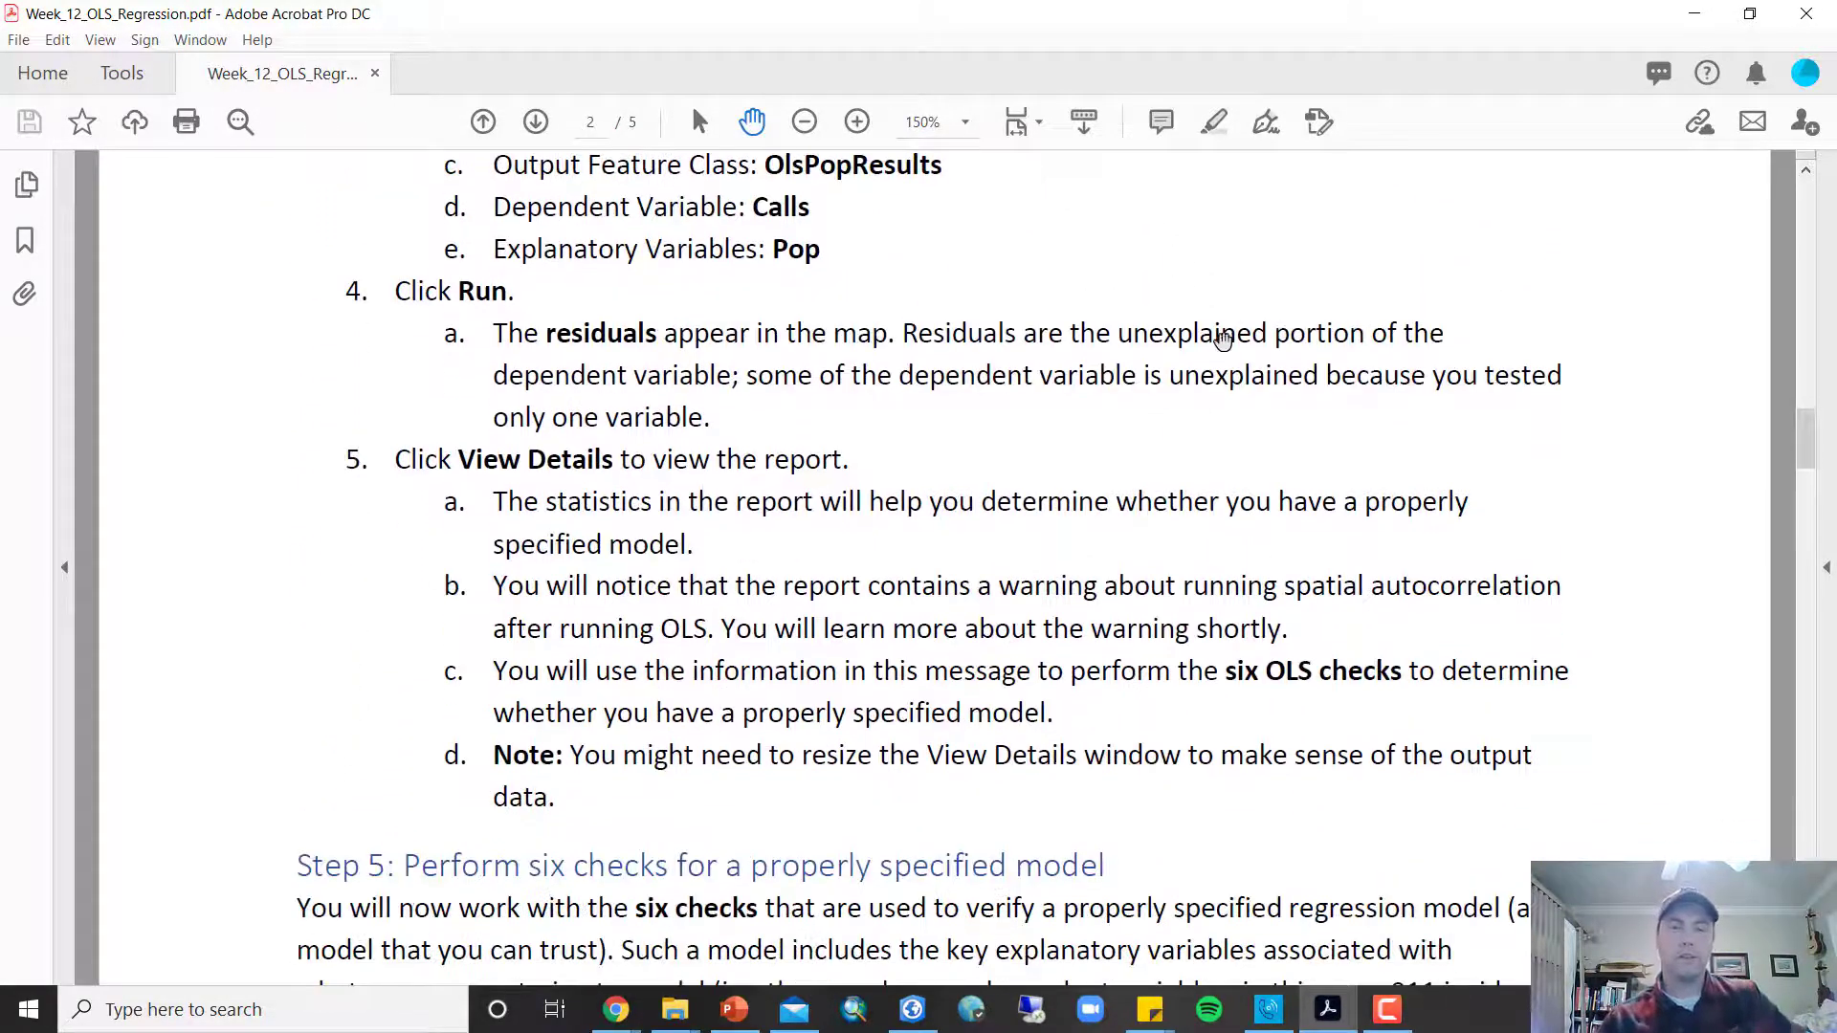
{"action": "left_click_drag", "start_coordinate": [1191, 481], "coordinate": [1151, 782]}
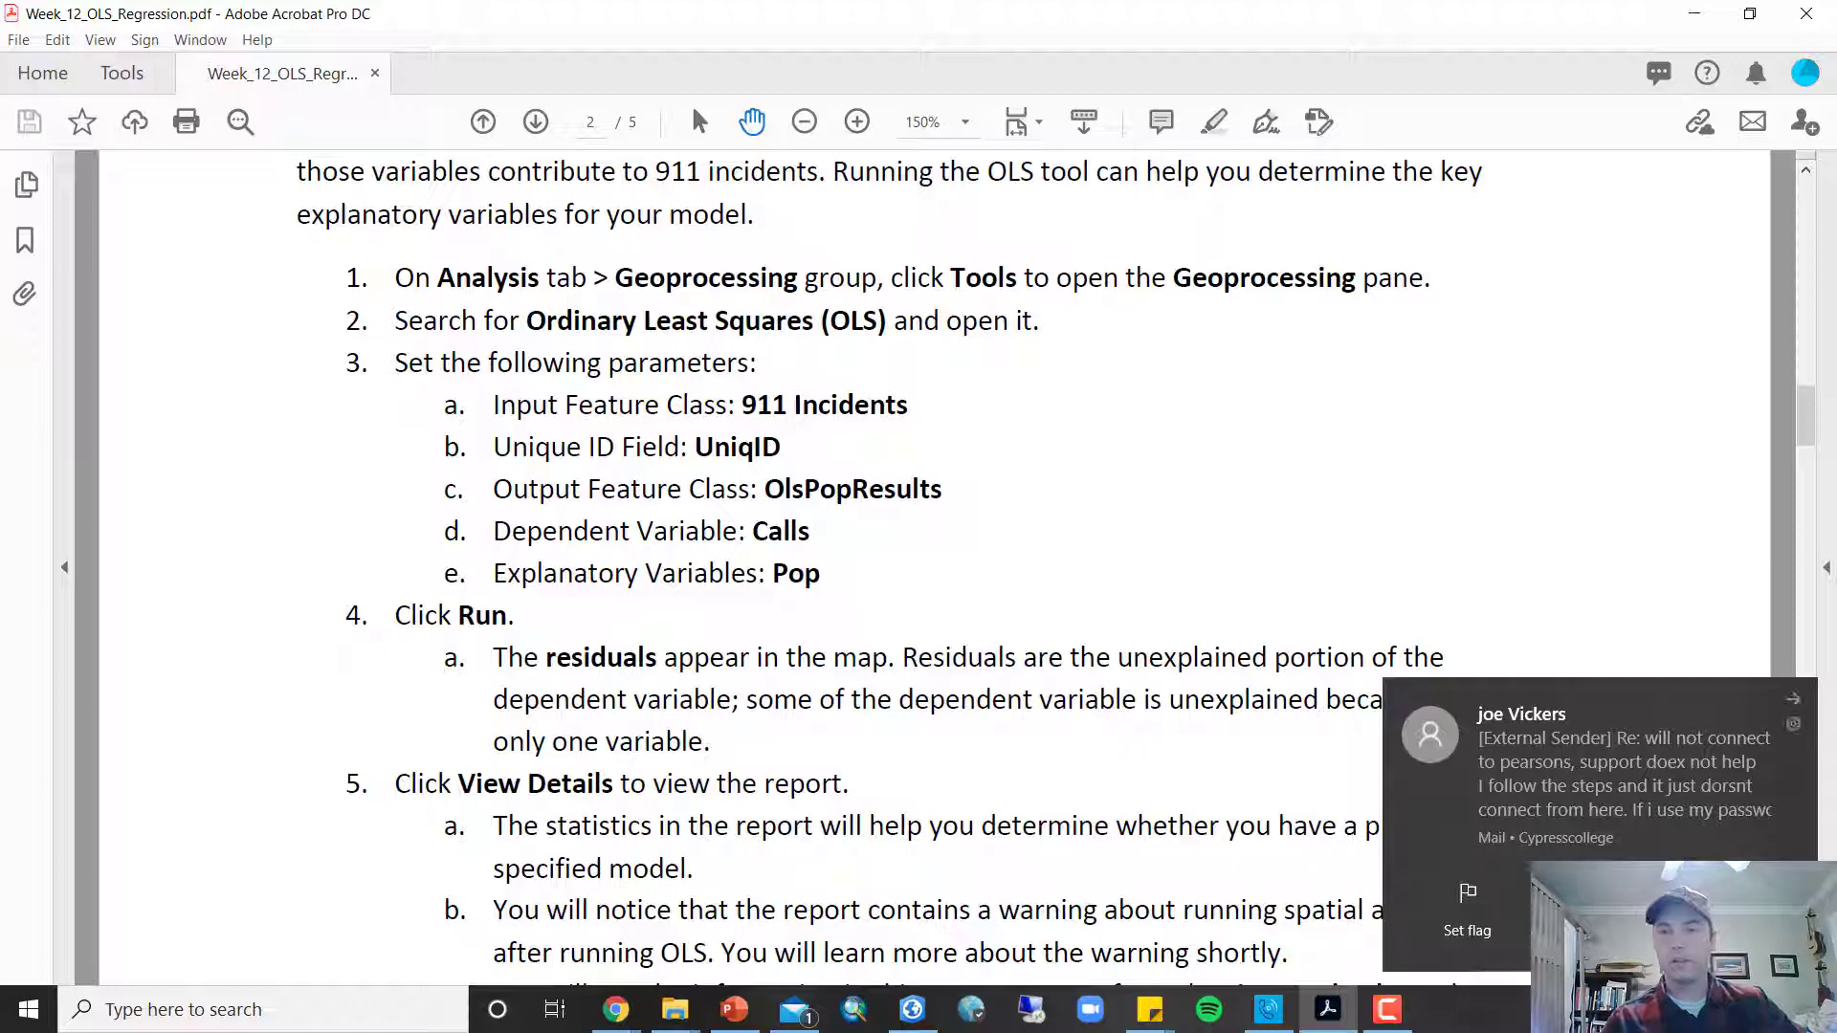
{"action": "left_click", "coordinate": [1733, 912]}
{"action": "left_click", "coordinate": [921, 529]}
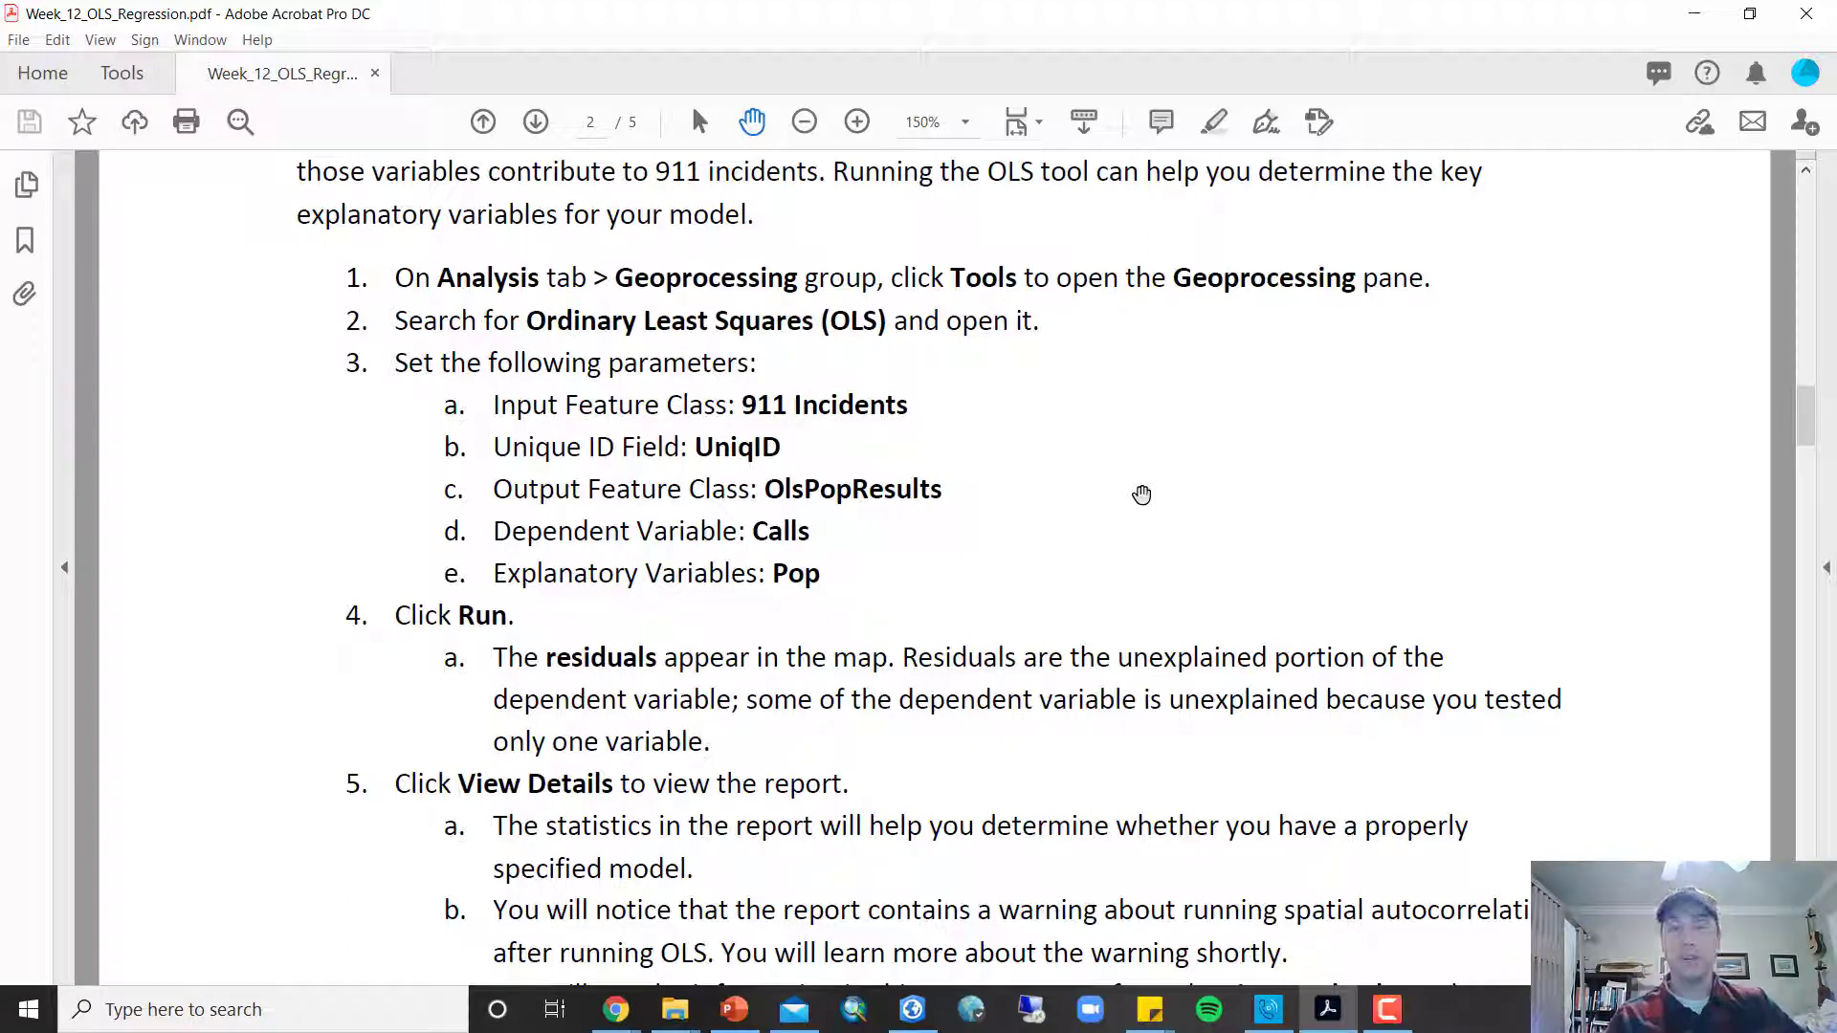
Return to Step 3 of the lab PDF and read the instructions for exploring the hot spot incidents
{"action": "scroll", "coordinate": [1099, 370], "scroll_direction": "up", "scroll_amount": 10}
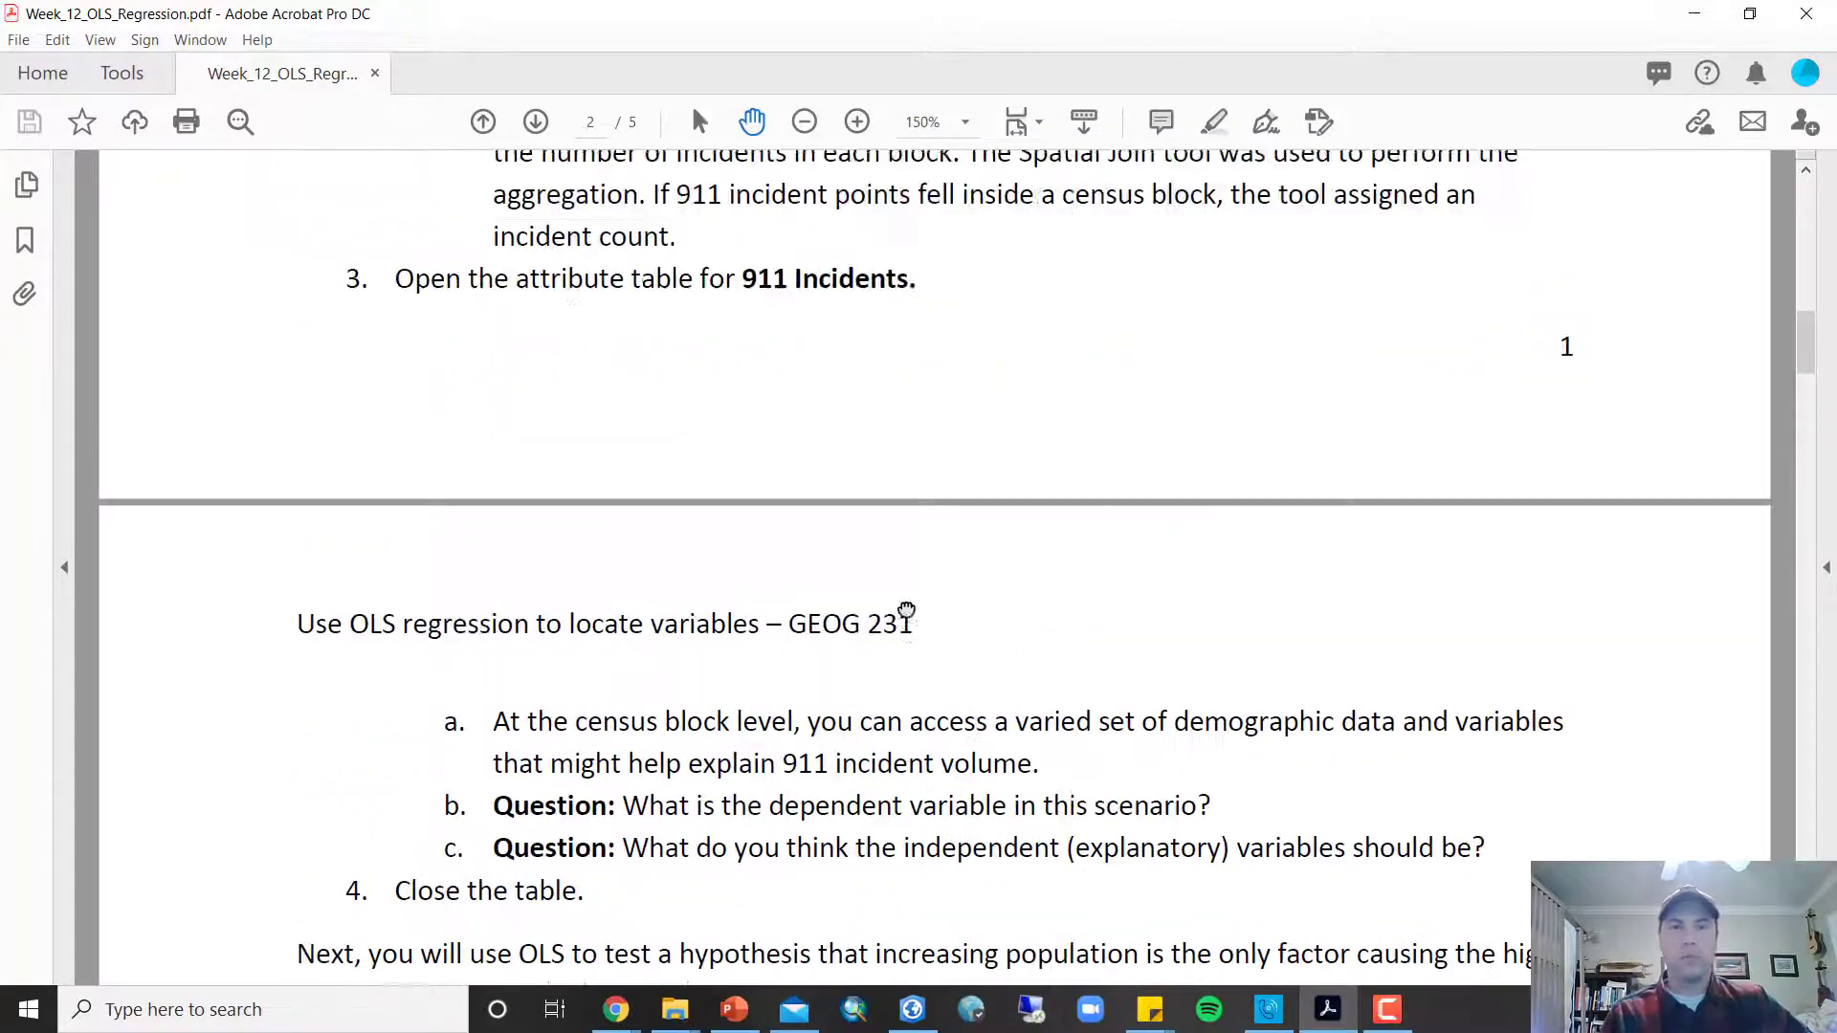
{"action": "scroll", "coordinate": [967, 316], "scroll_direction": "up", "scroll_amount": 9}
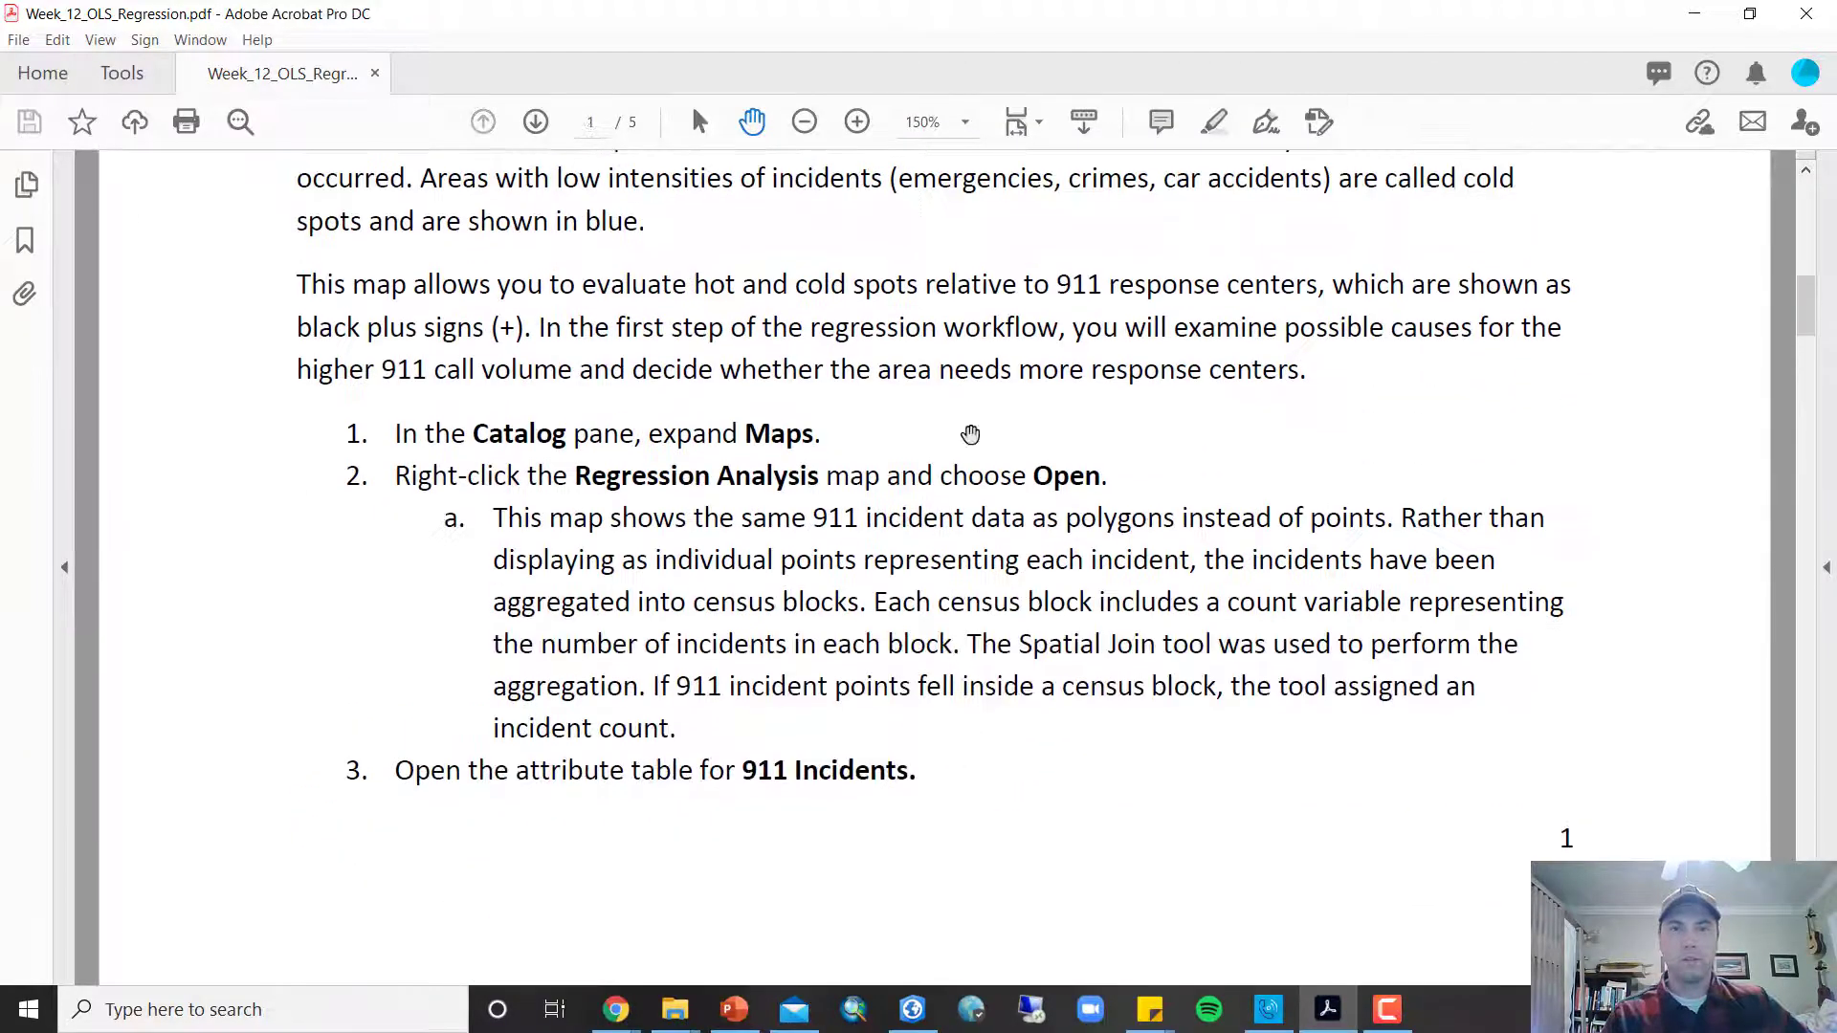
{"action": "scroll", "coordinate": [971, 555], "scroll_direction": "up", "scroll_amount": 5}
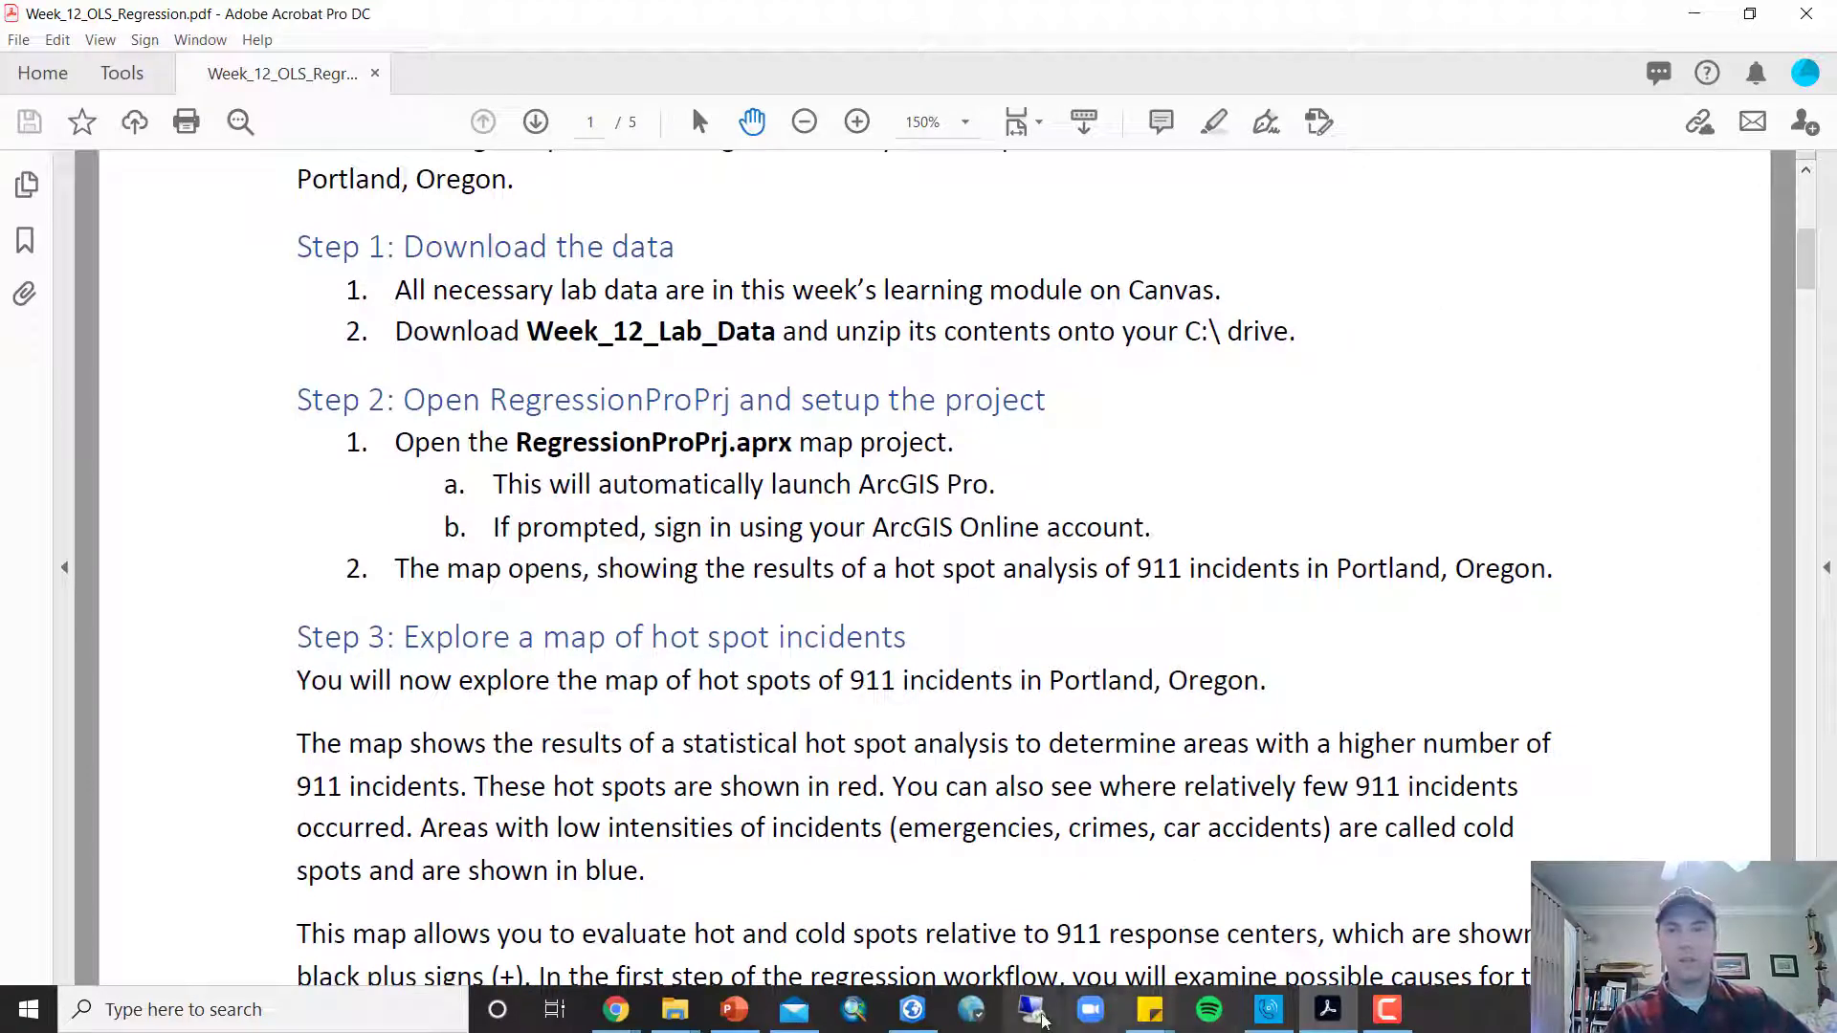
{"action": "scroll", "coordinate": [1205, 613], "scroll_direction": "down", "scroll_amount": 6}
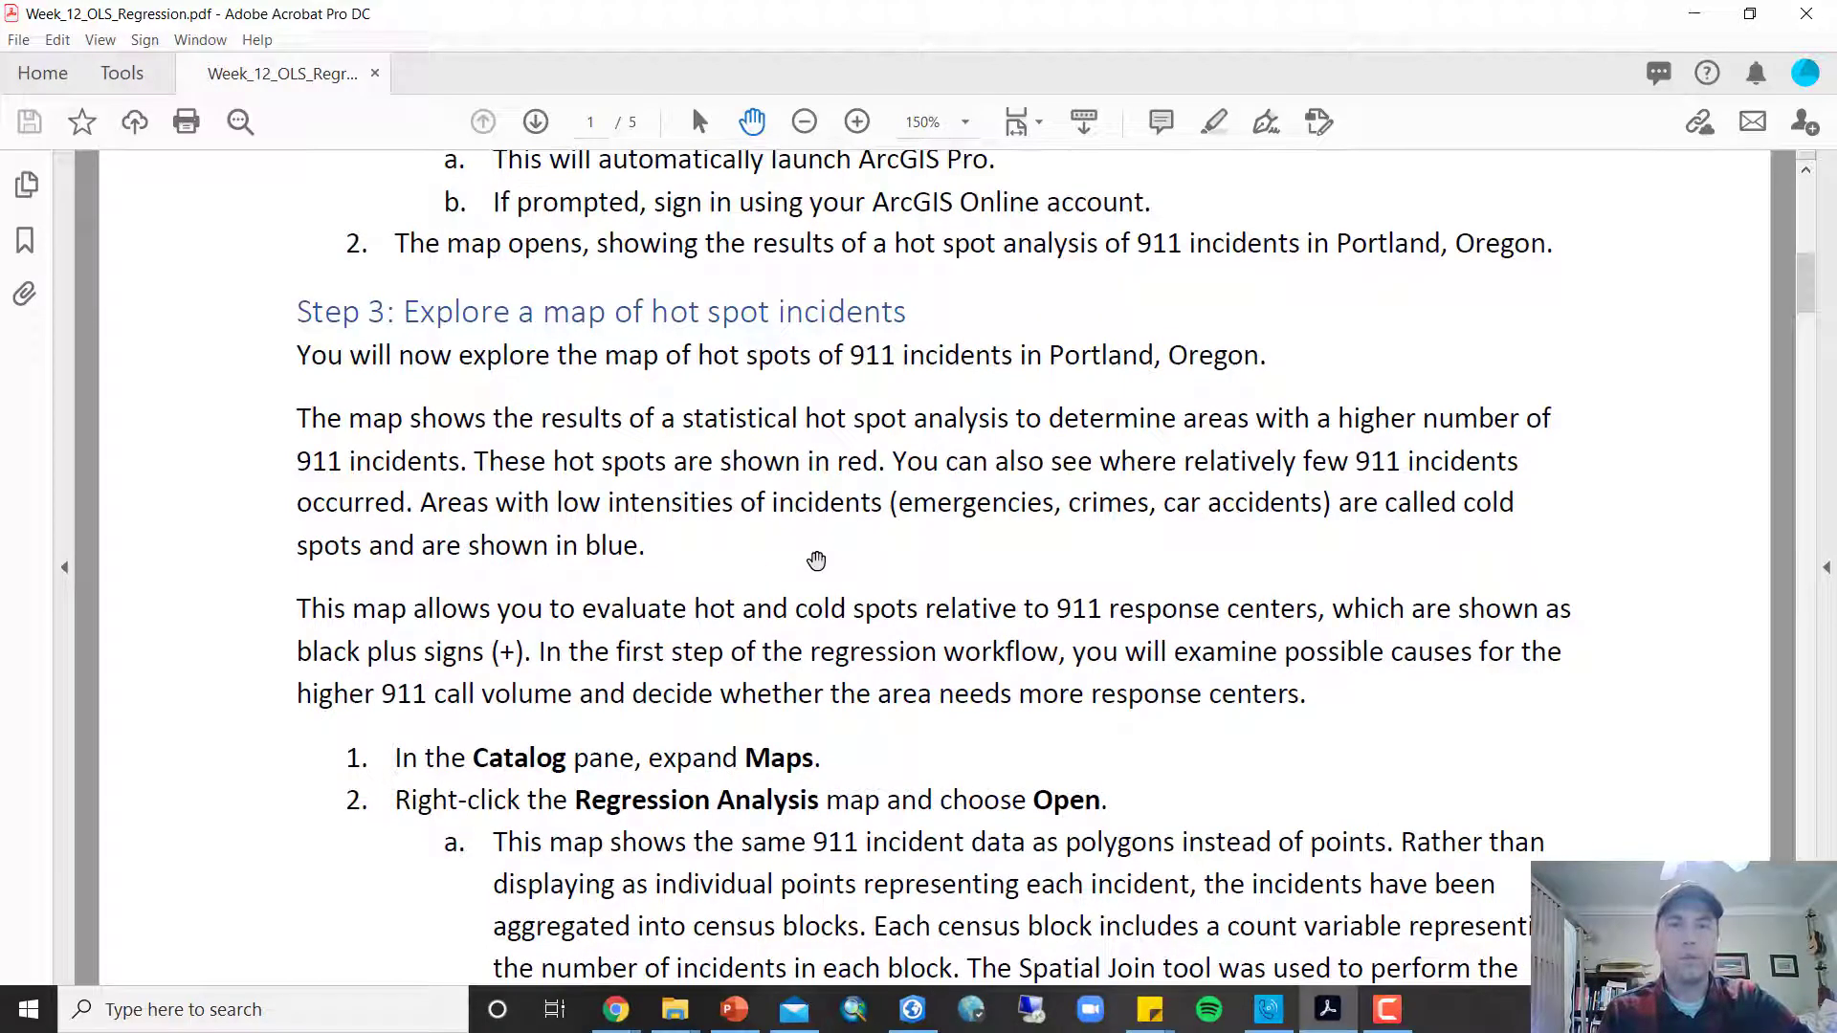
{"action": "left_click_drag", "start_coordinate": [824, 537], "coordinate": [858, 398]}
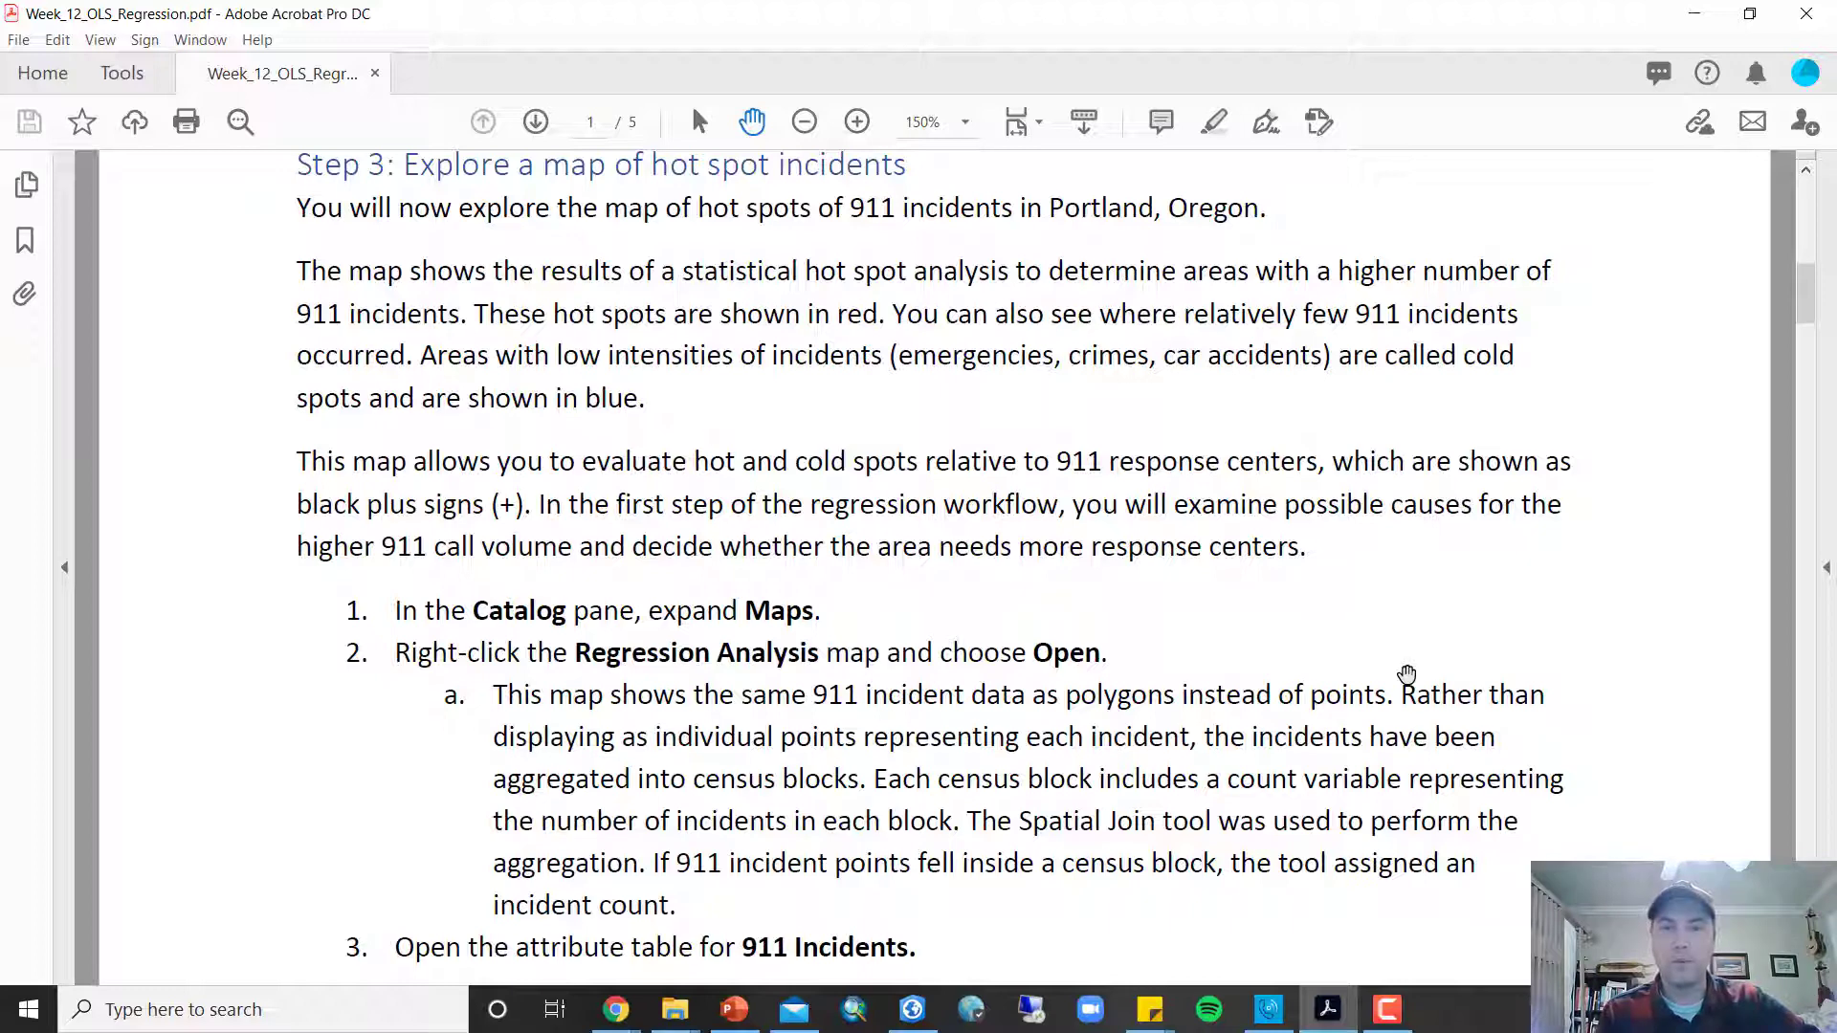
{"action": "left_click_drag", "start_coordinate": [1435, 739], "coordinate": [1453, 495]}
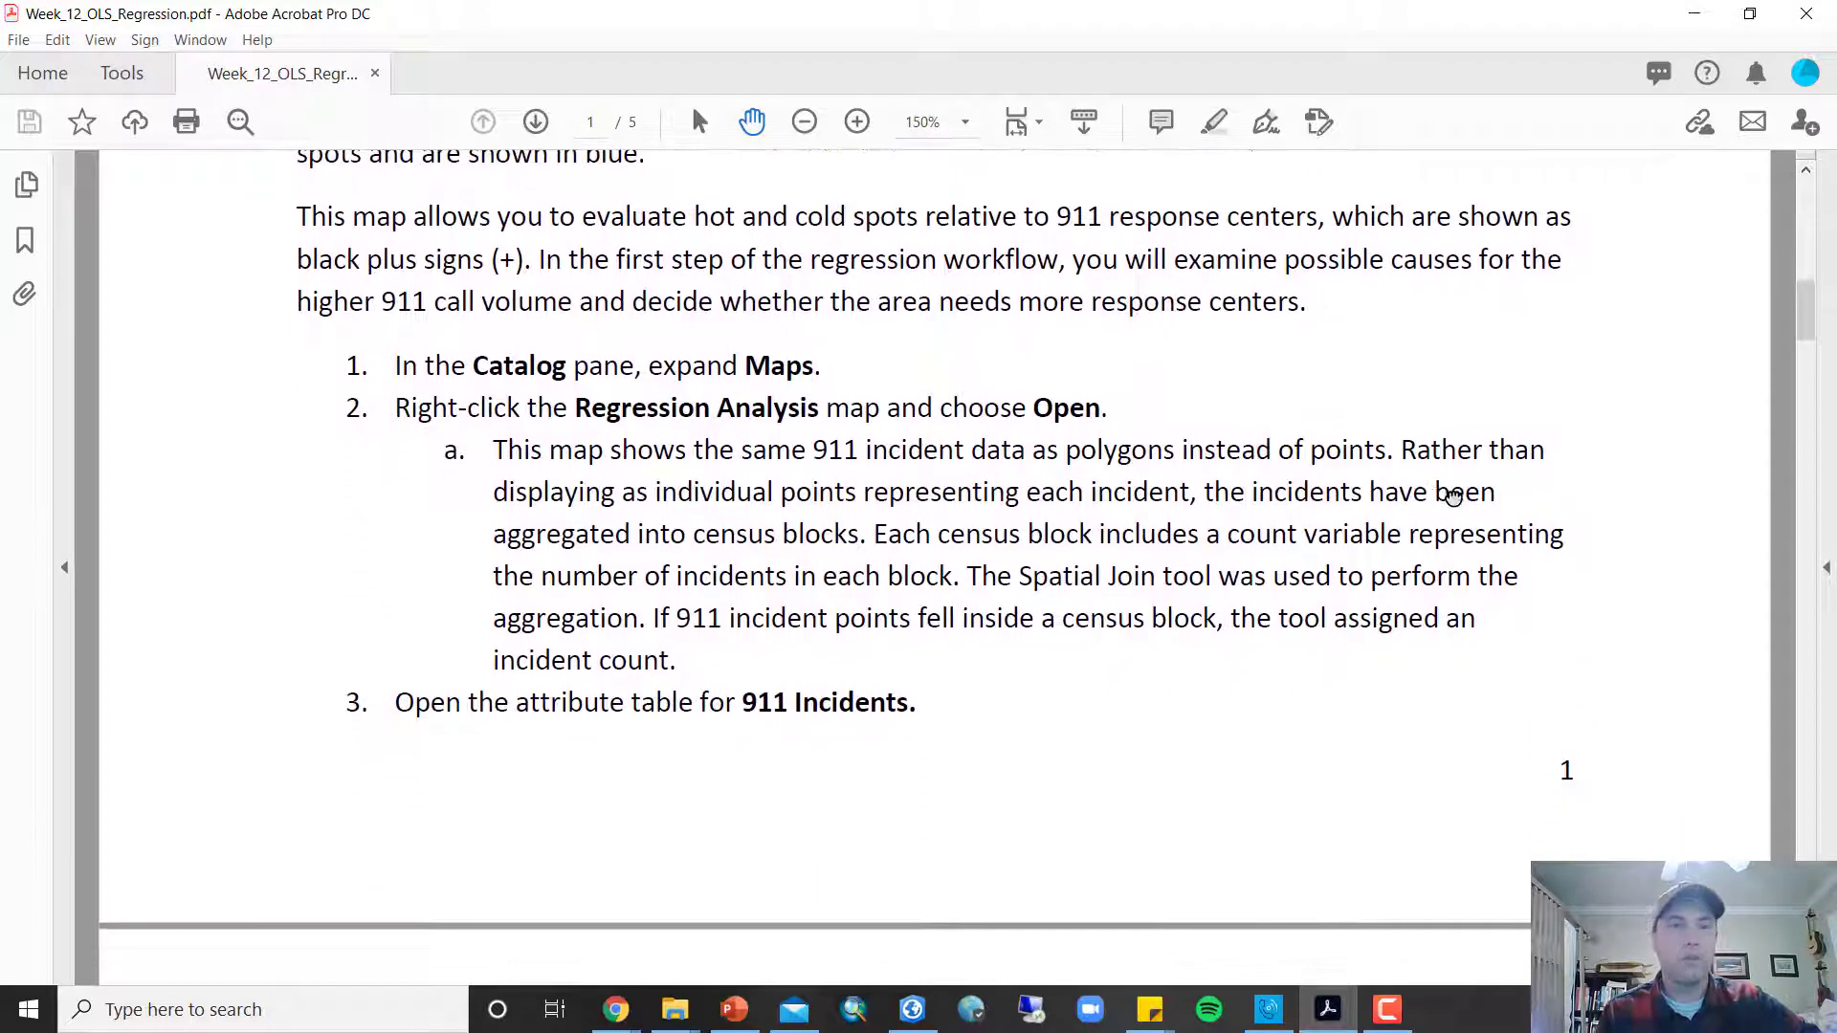
Move the lab PDF window off this screen and bring the Hot Spots map in ArcGIS Pro into view
{"action": "left_click", "coordinate": [907, 1023]}
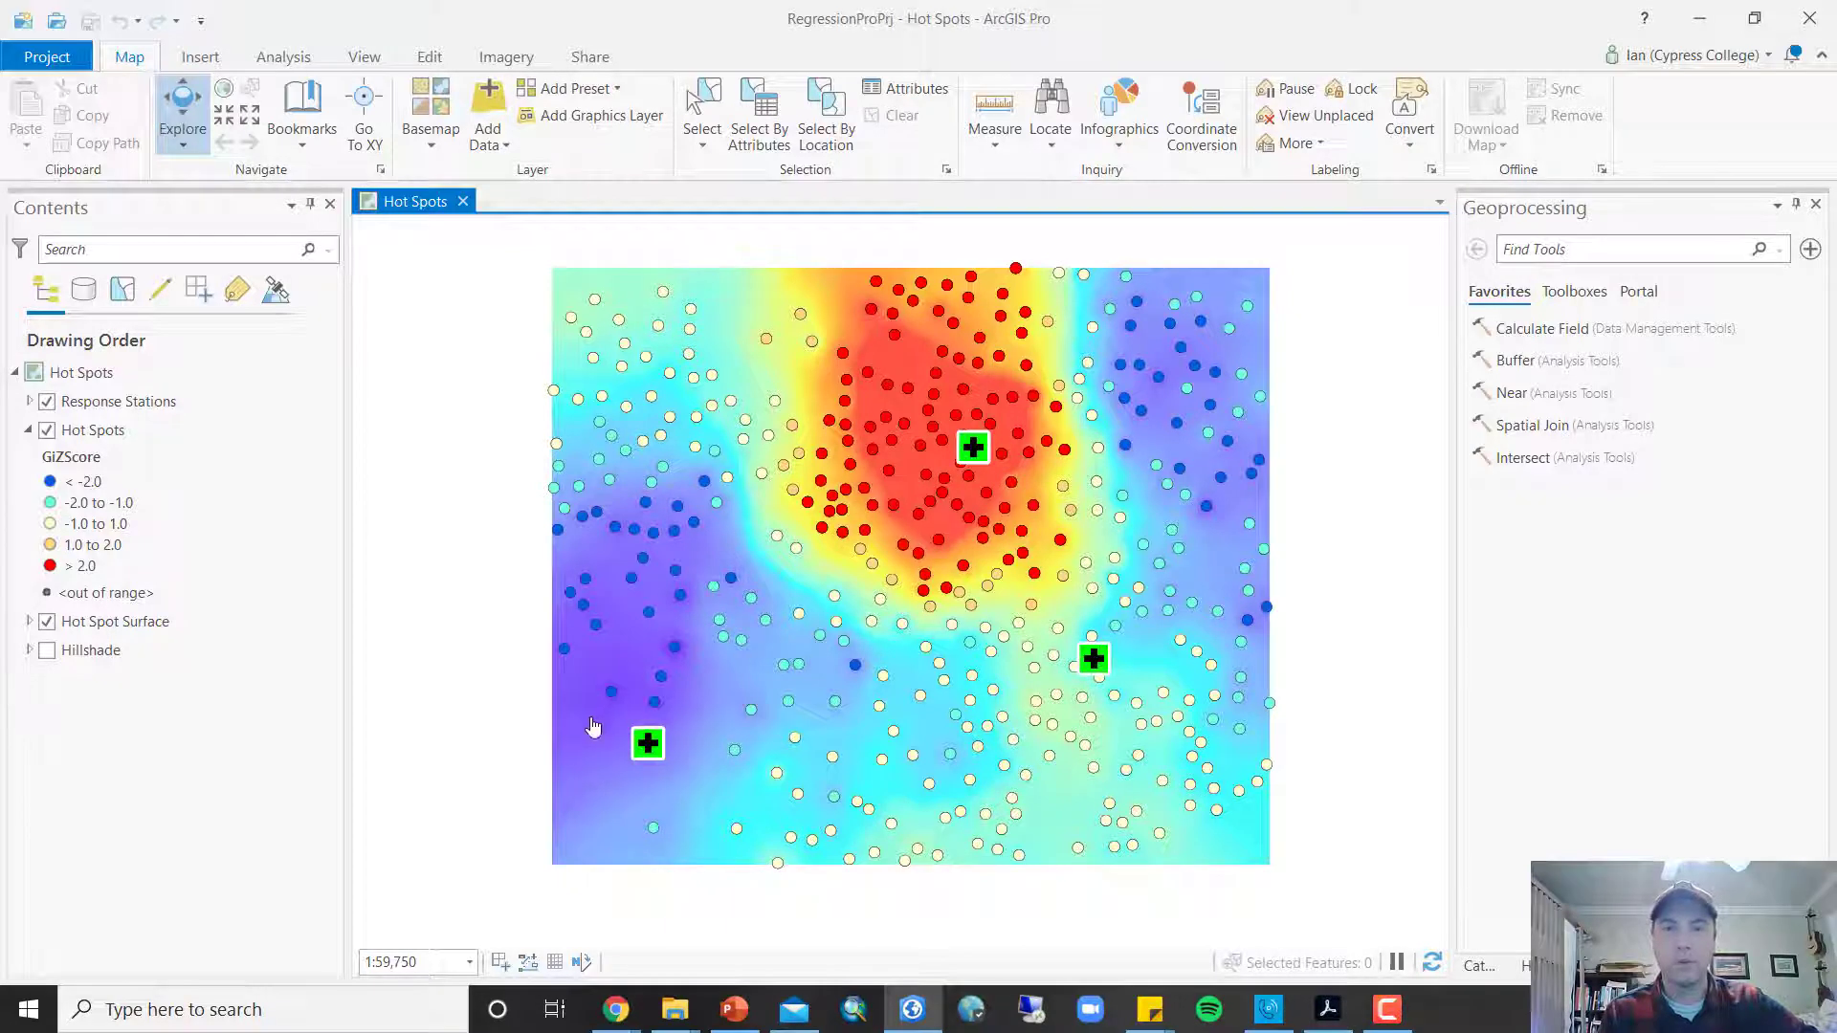
{"action": "left_click", "coordinate": [1351, 1007]}
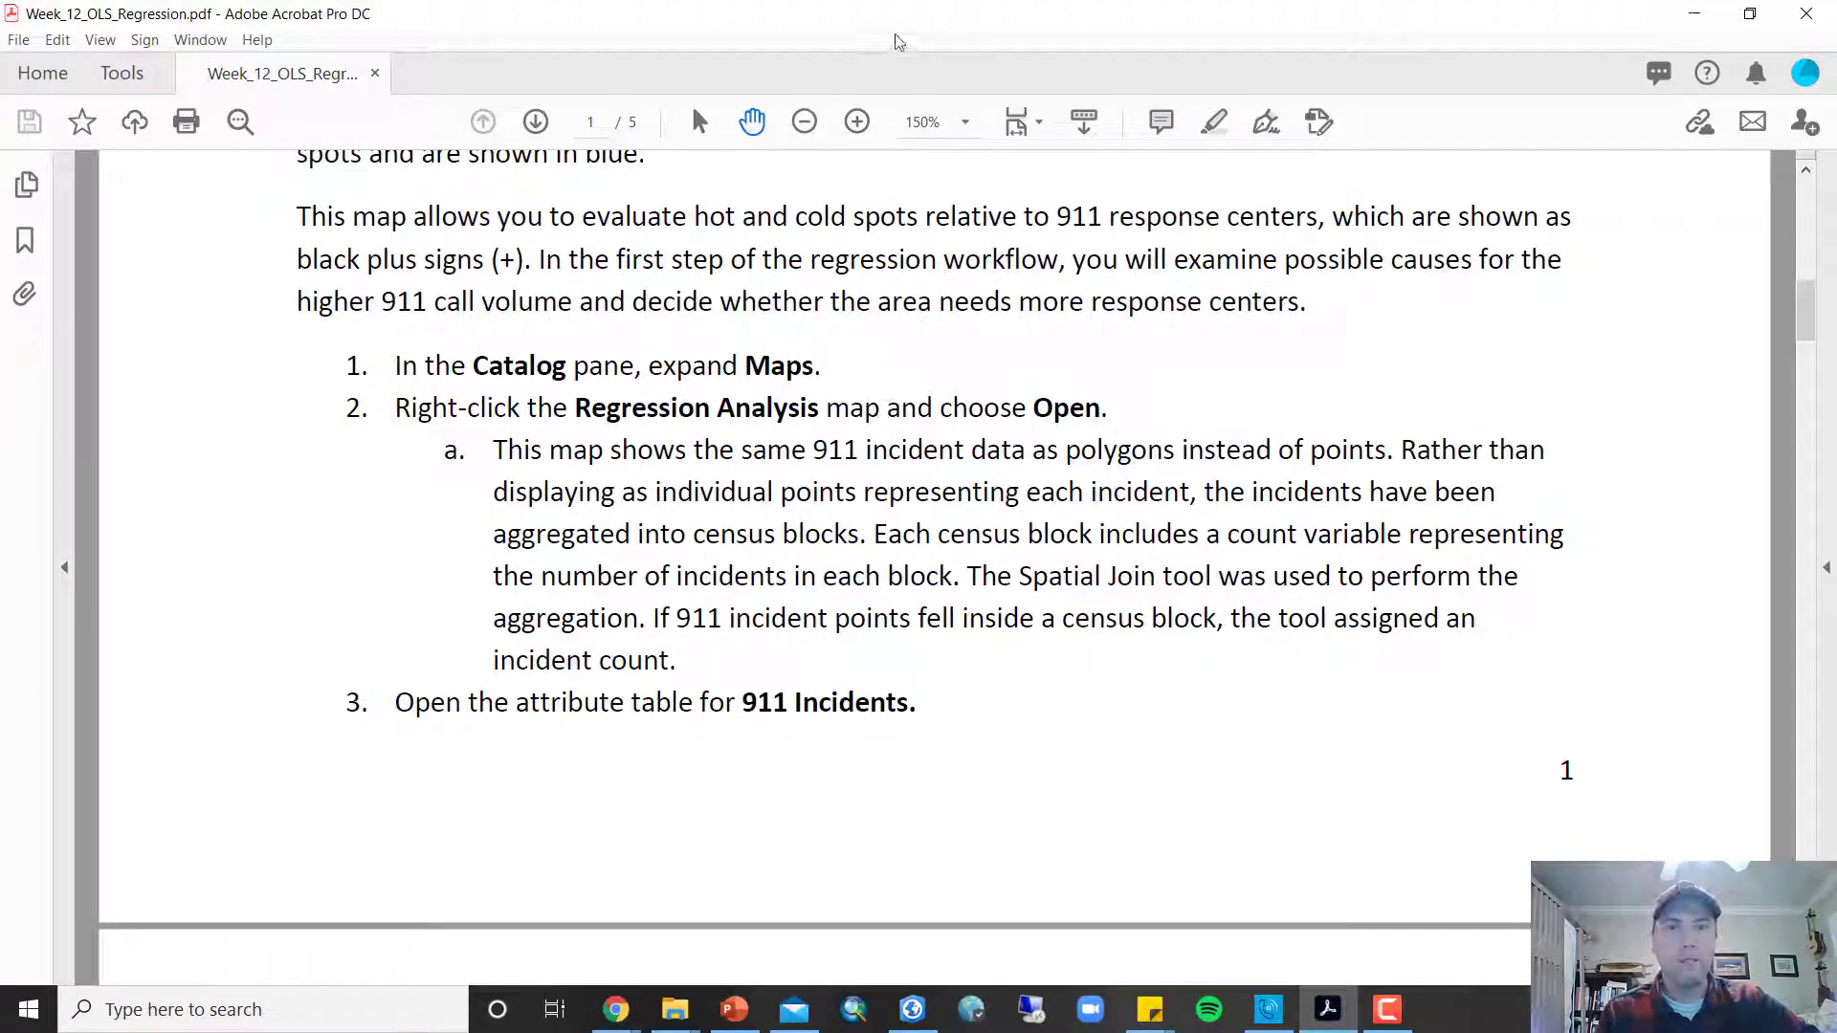
{"action": "double_click", "coordinate": [347, 12]}
{"action": "left_click_drag", "start_coordinate": [347, 3], "coordinate": [348, 0]}
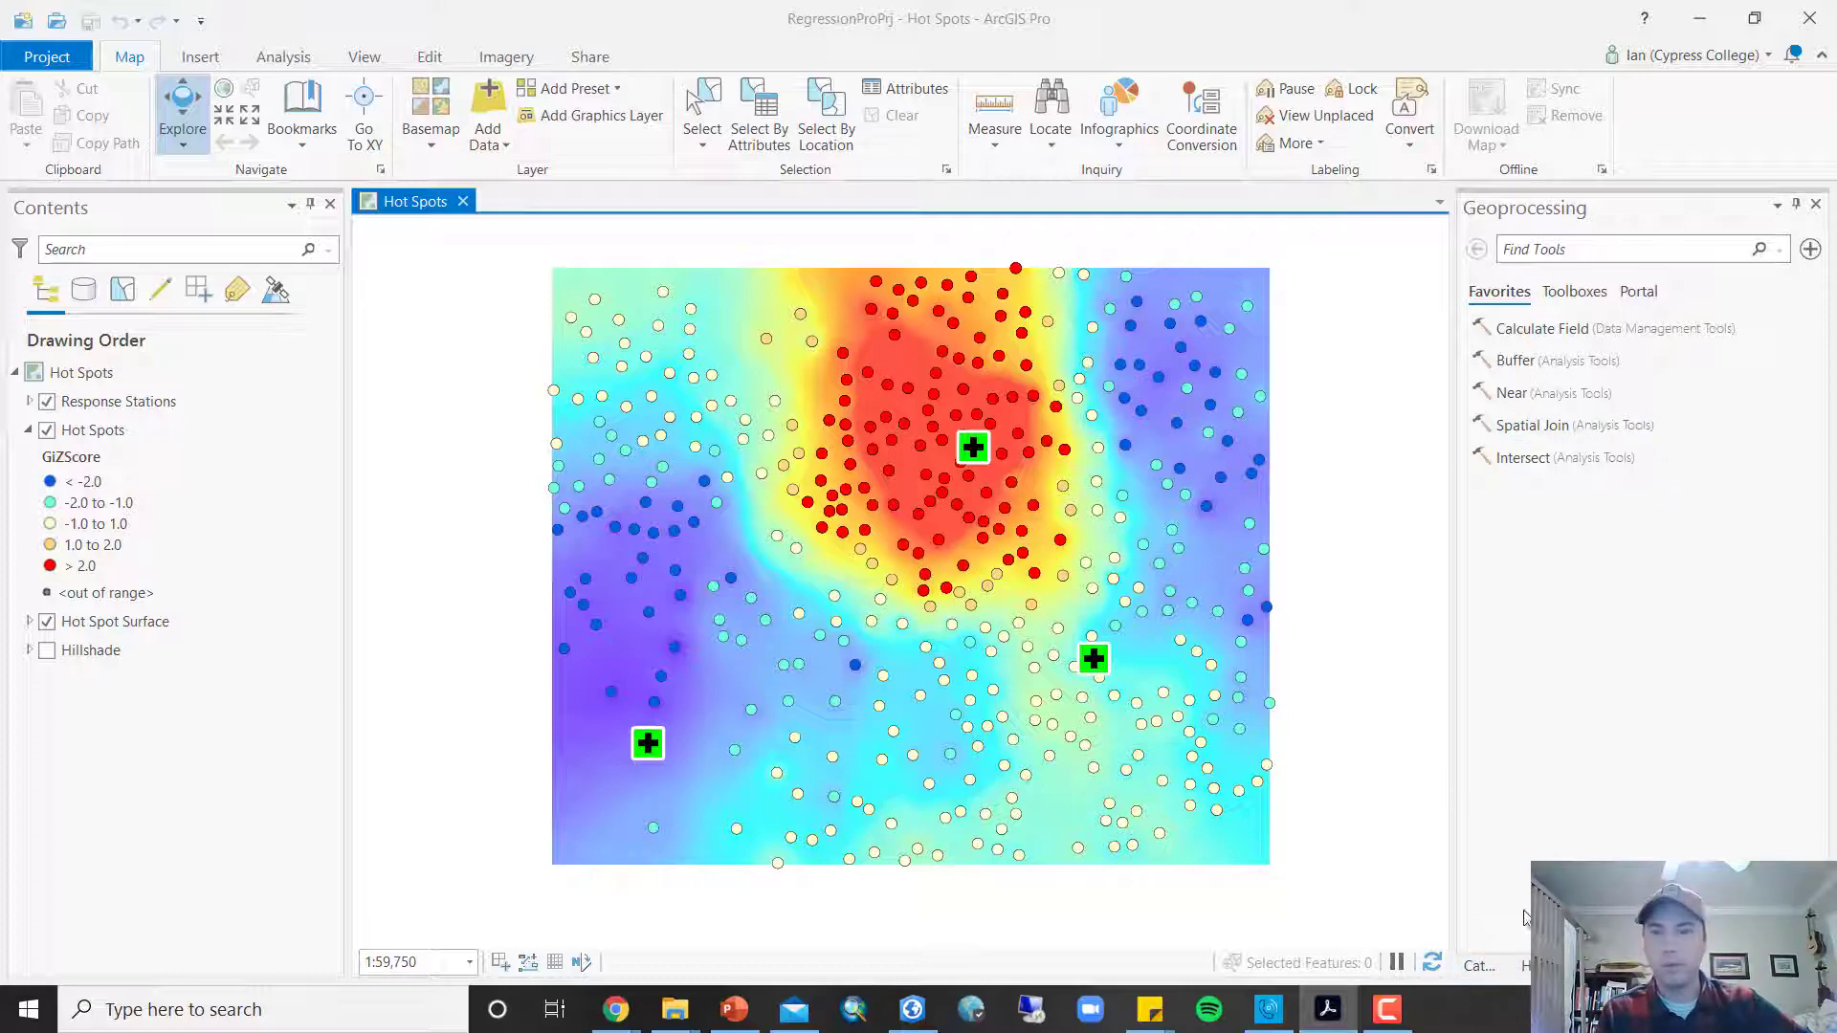
Expand the project's maps in the Catalog and open the Regression Analysis map
{"action": "left_click", "coordinate": [1479, 966]}
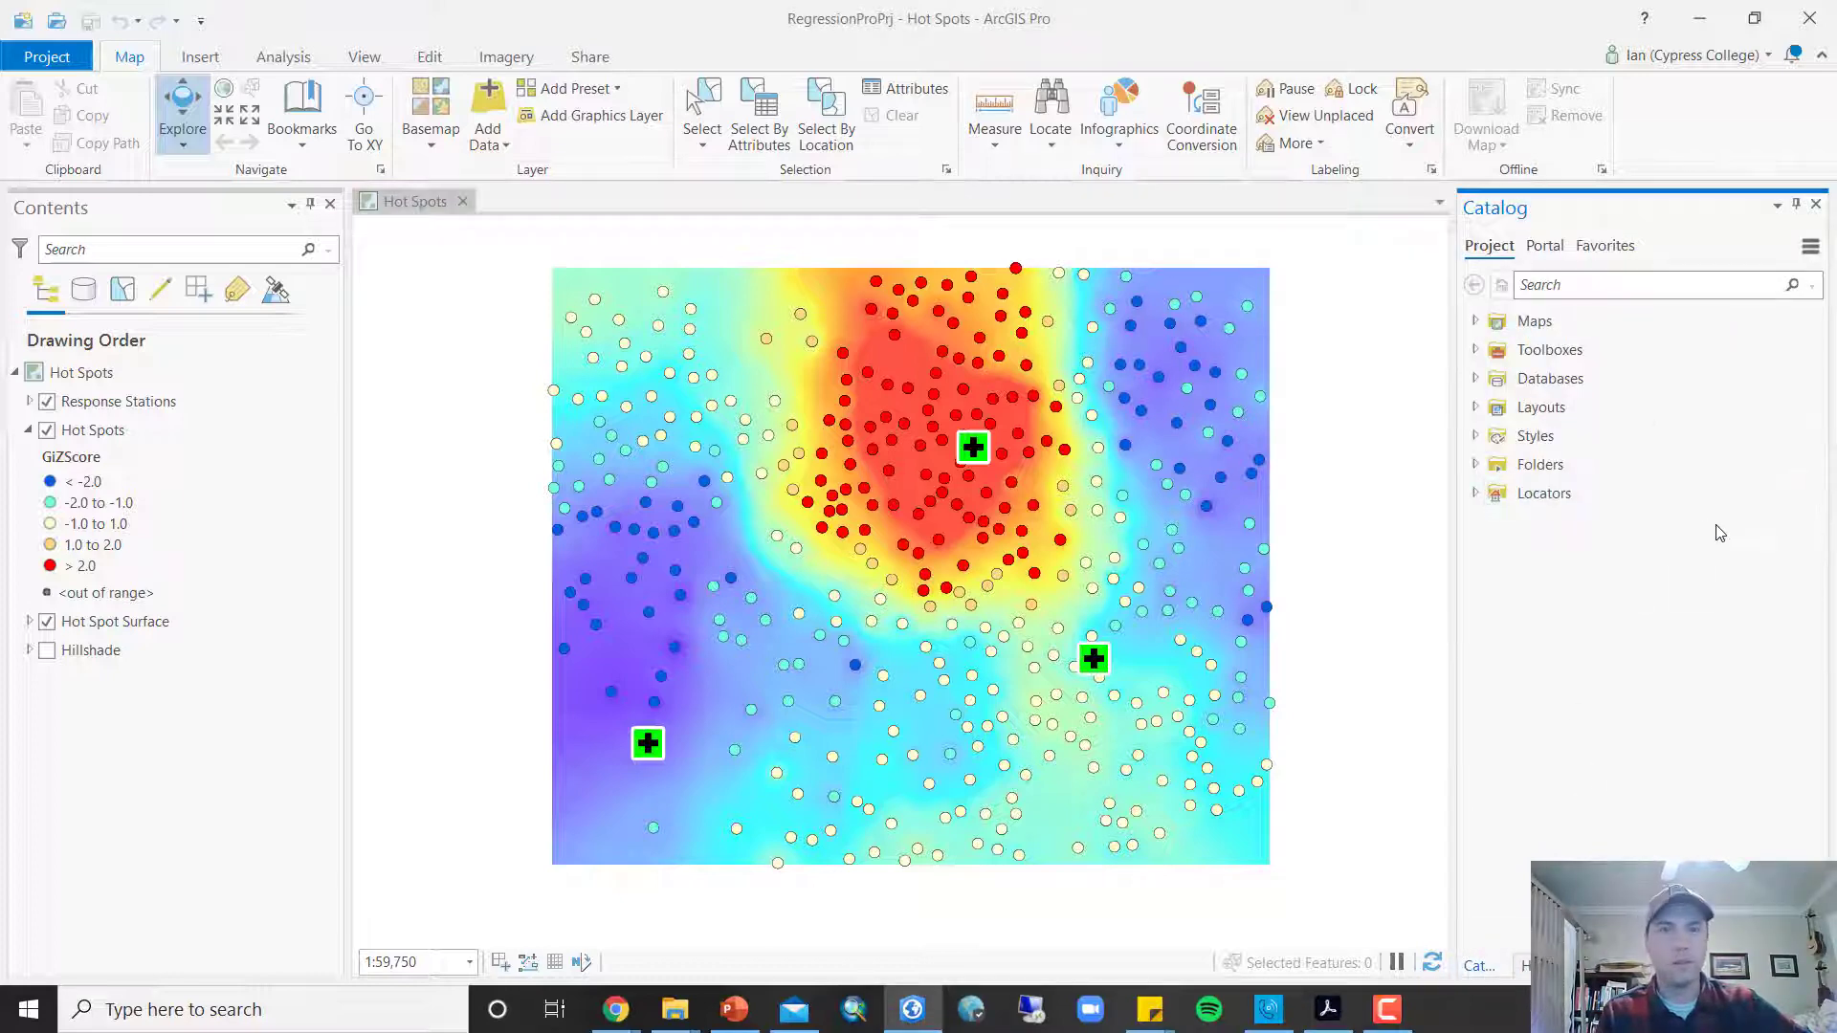
{"action": "left_click", "coordinate": [368, 59]}
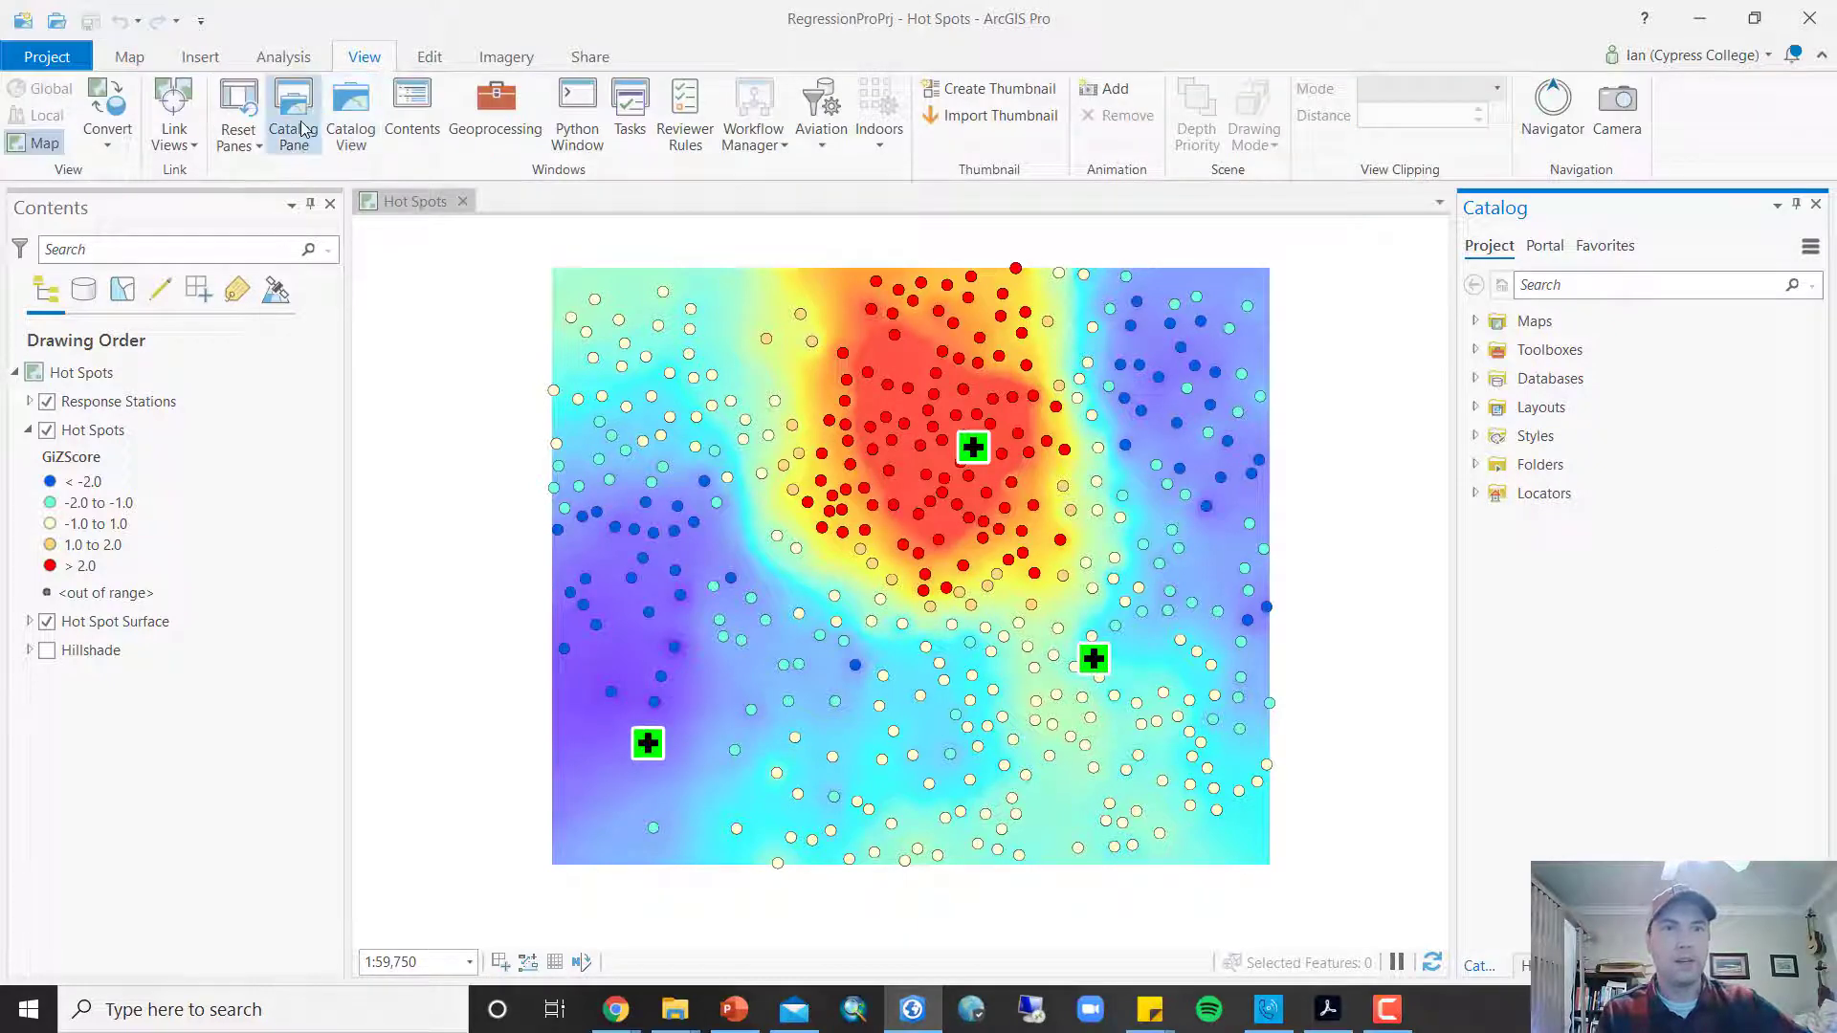
{"action": "left_click", "coordinate": [1475, 322]}
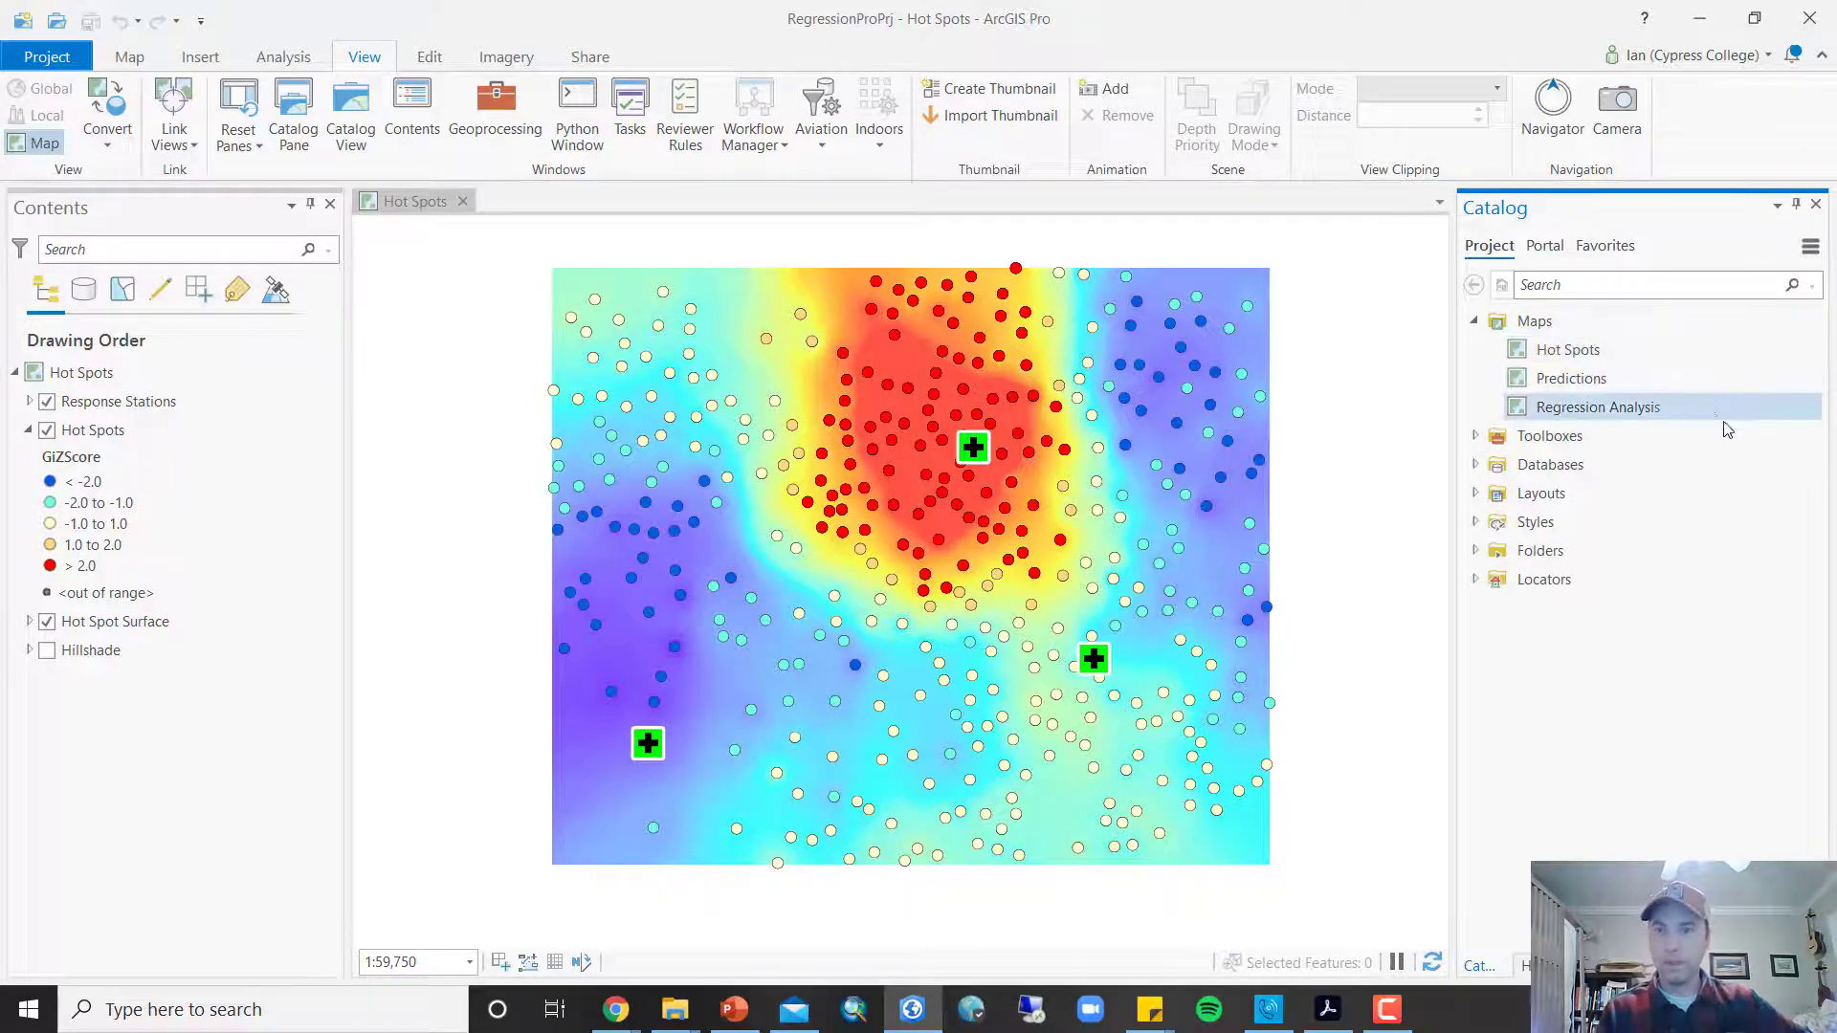
{"action": "double_click", "coordinate": [1632, 409]}
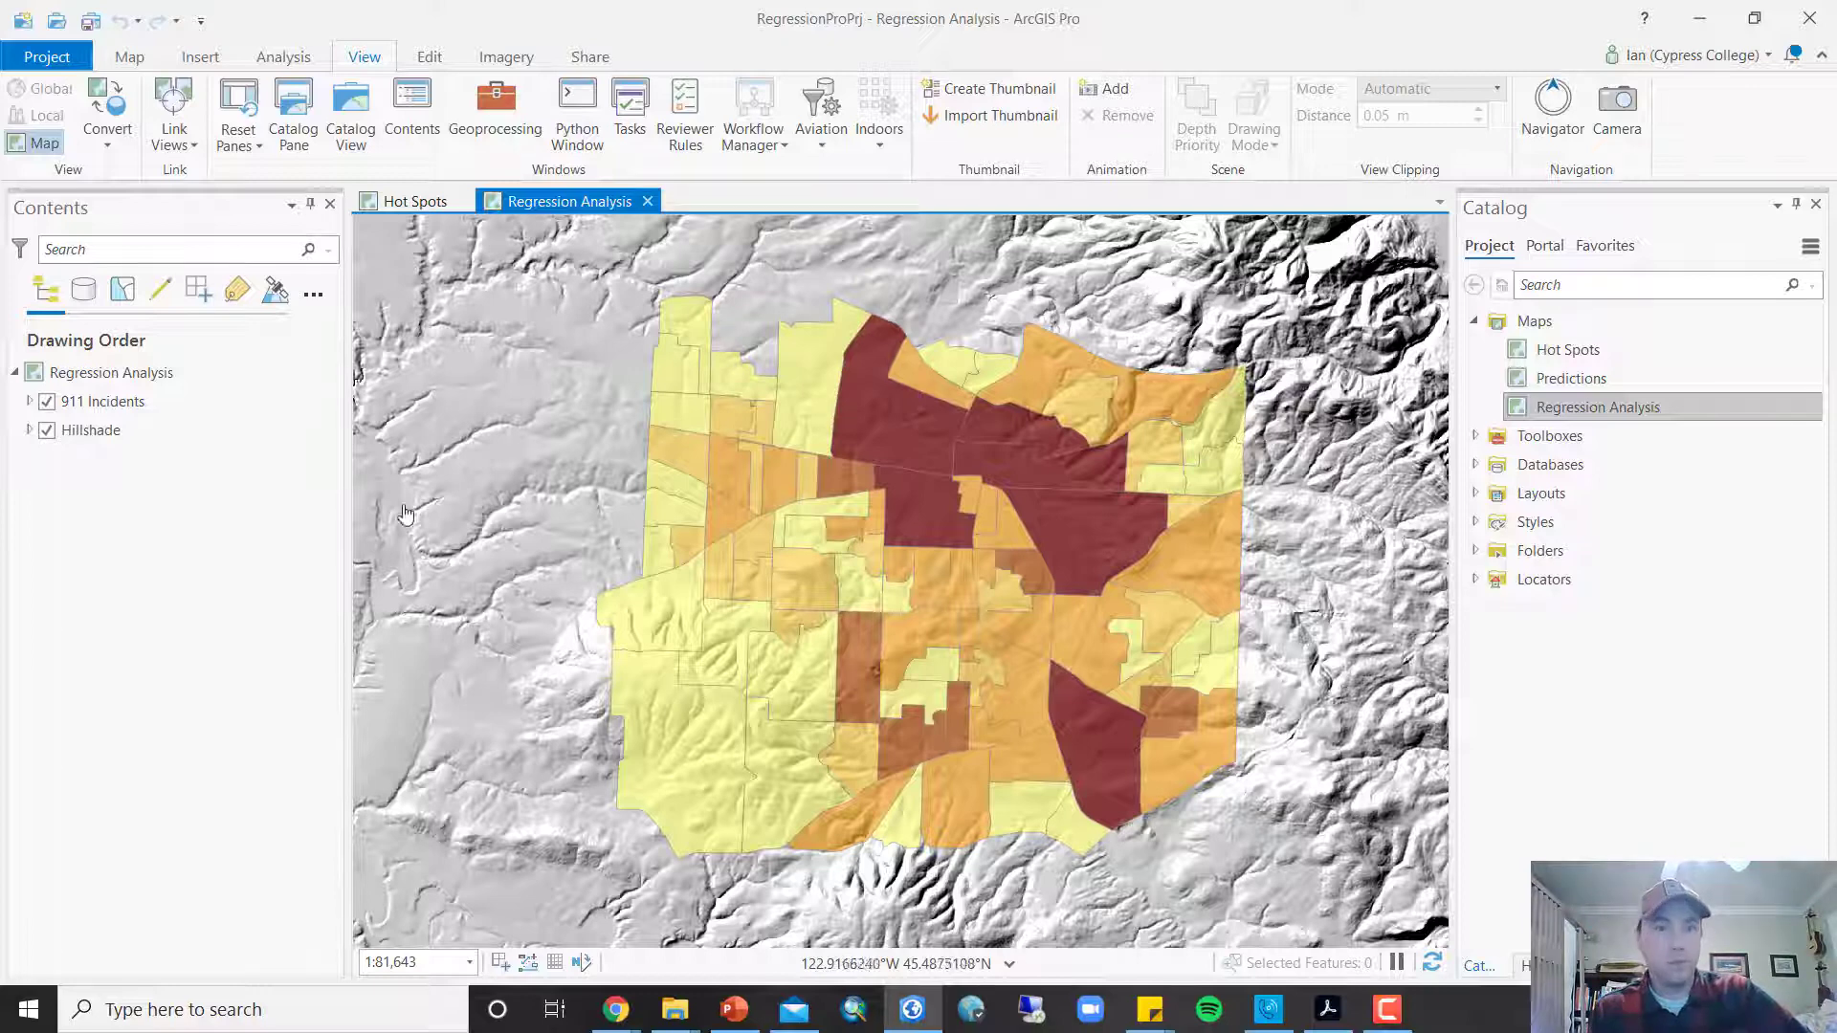
Open the attribute table of the 911 Incidents layer and look over its records
{"action": "right_click", "coordinate": [129, 404]}
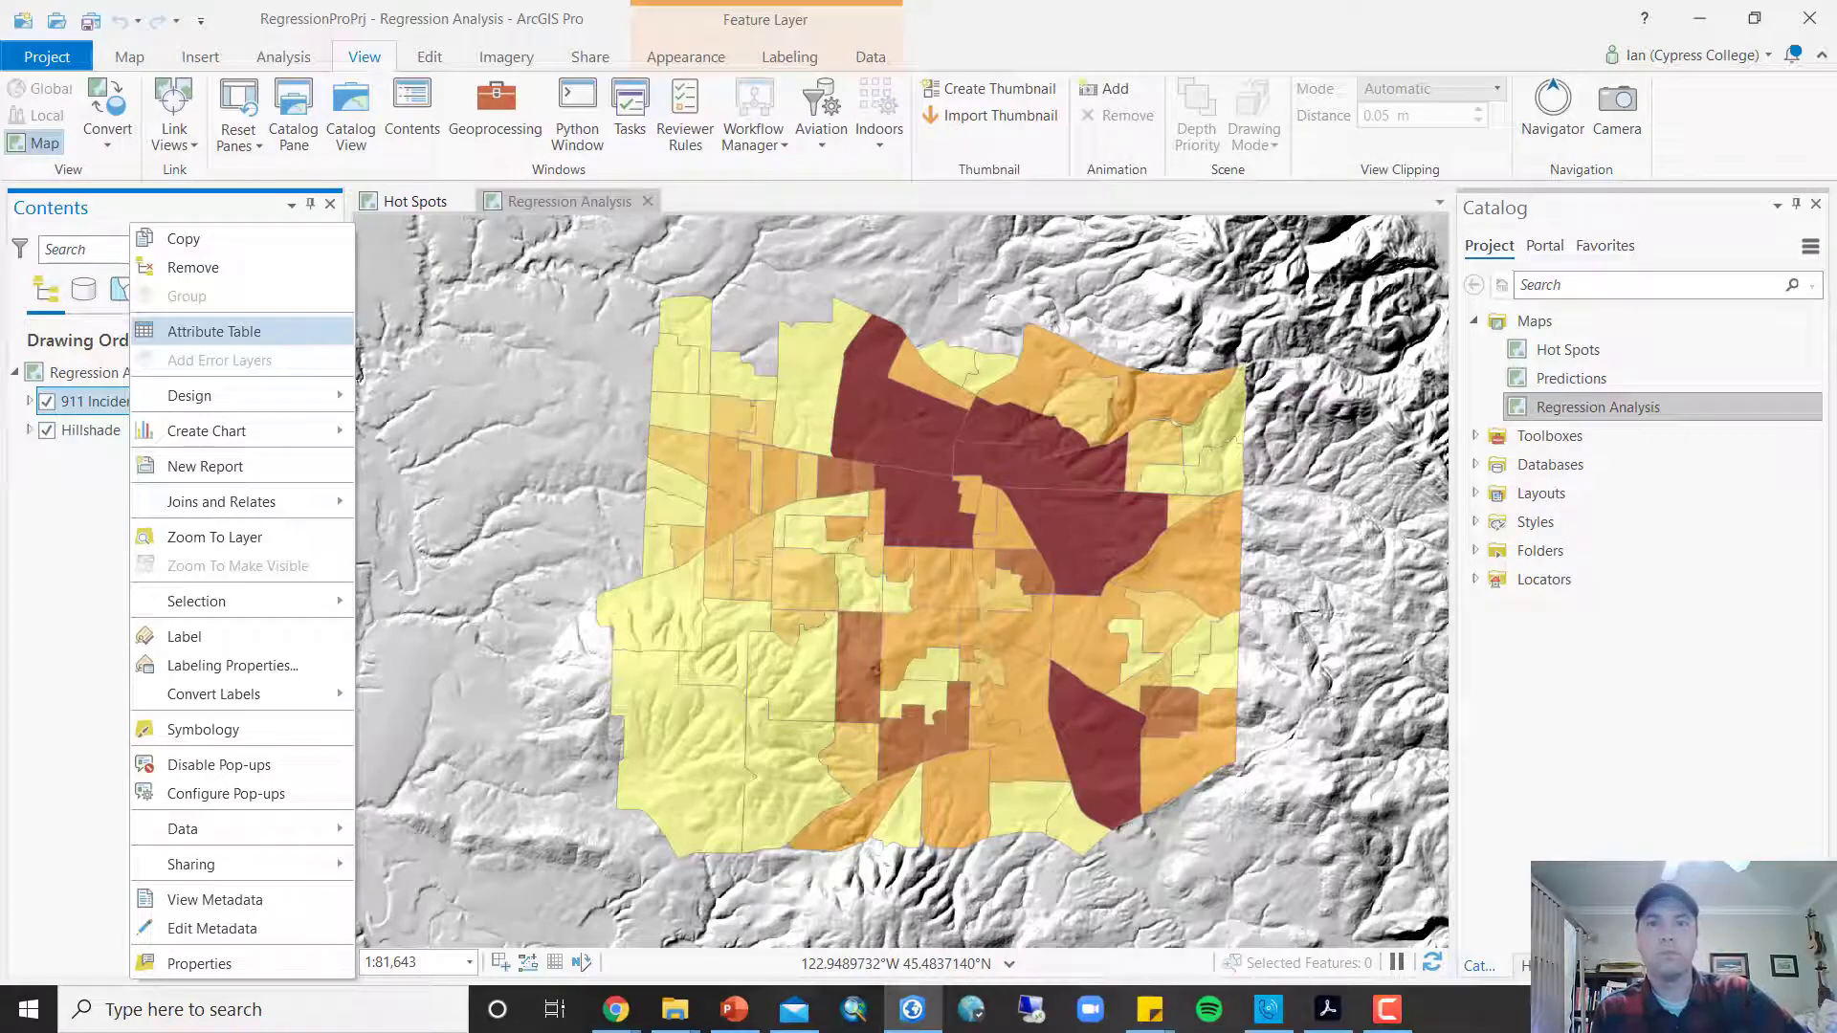
{"action": "left_click", "coordinate": [284, 333]}
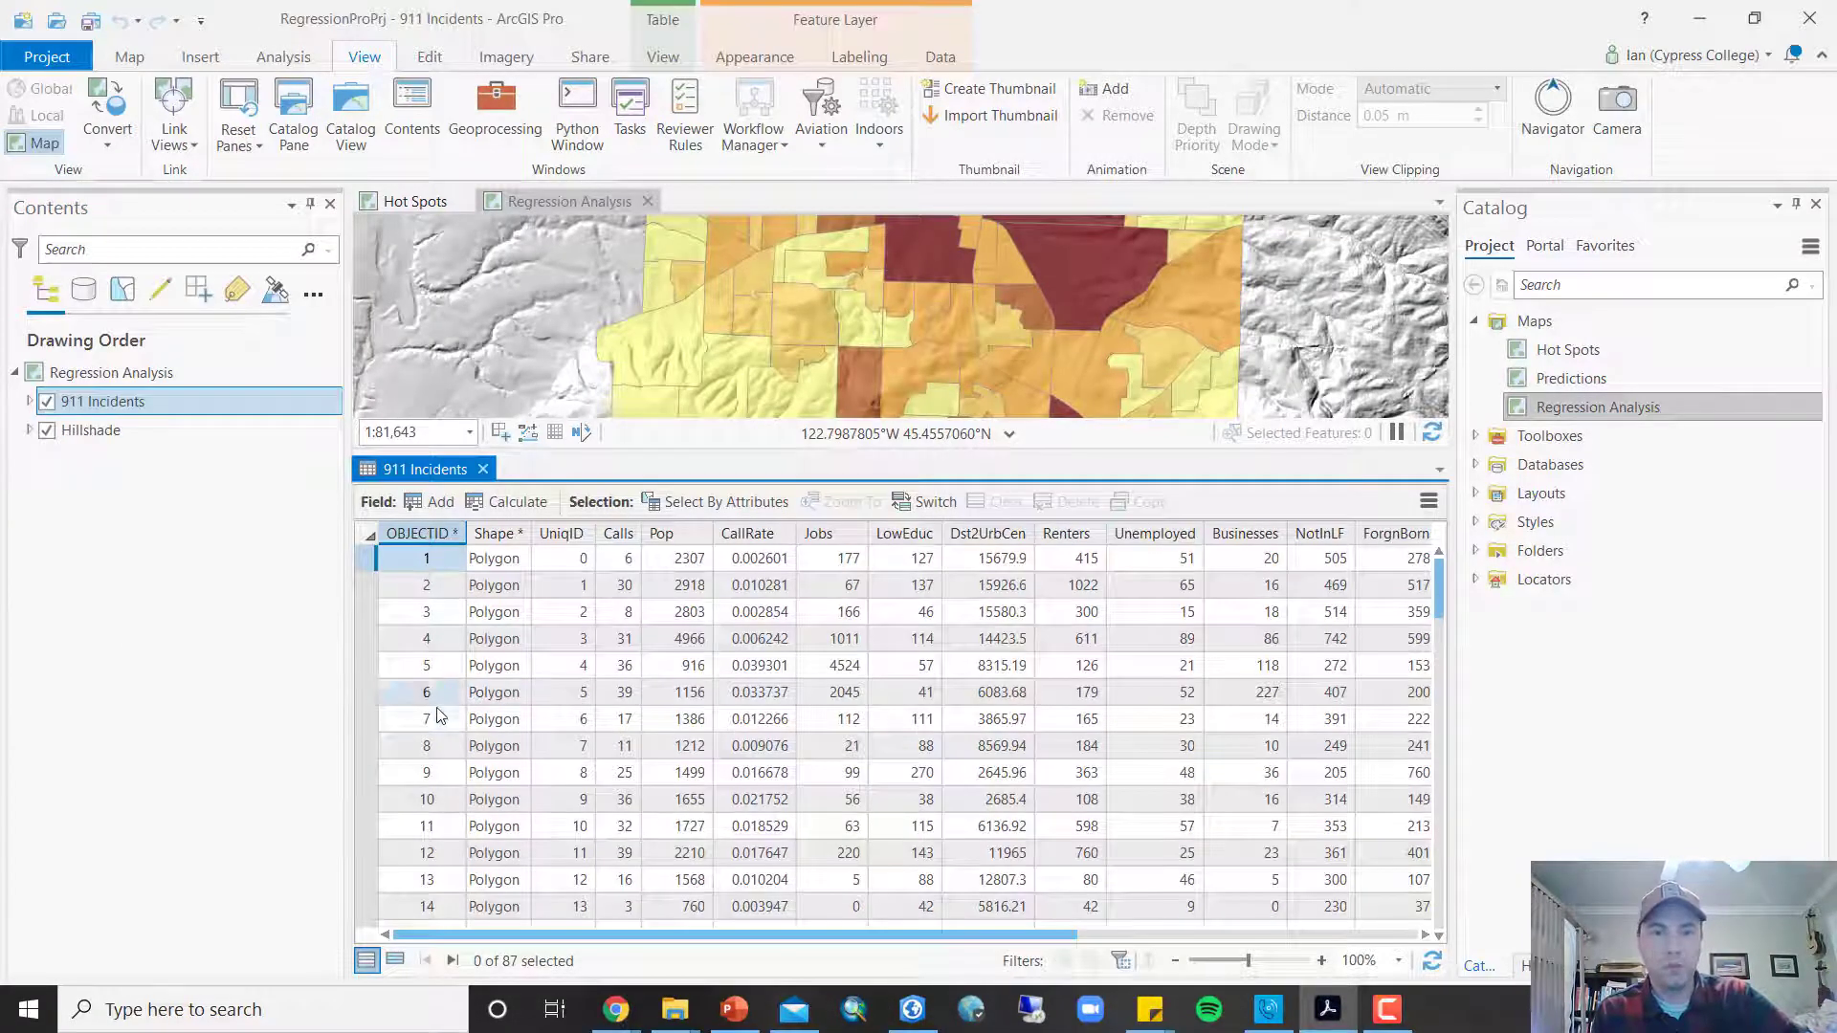
{"action": "scroll", "coordinate": [431, 713], "scroll_direction": "down", "scroll_amount": 2}
{"action": "scroll", "coordinate": [473, 618], "scroll_direction": "up", "scroll_amount": 2}
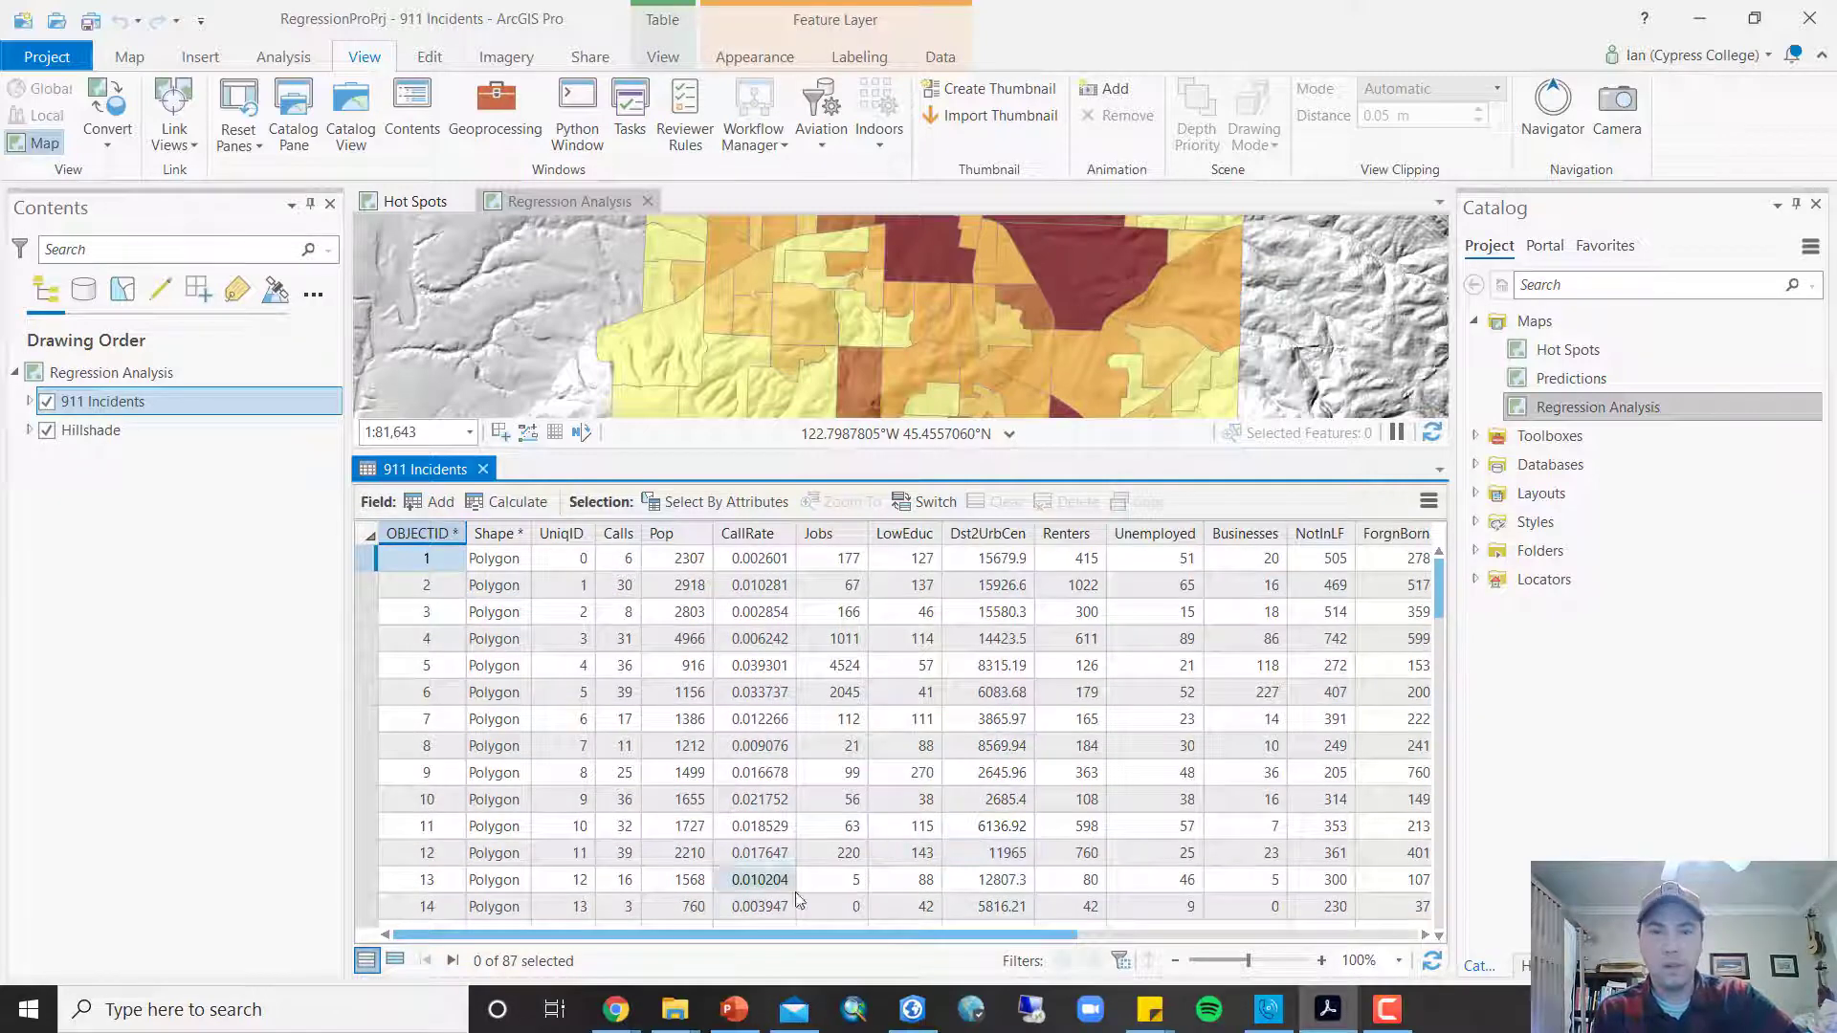
Examine the 911 Incidents table fields as candidate explanatory variables, including Pop, LowEduc, Dst2UrbCen, Businesses, ForgnBorn and PopDensity
{"action": "left_click_drag", "start_coordinate": [773, 934], "coordinate": [816, 960]}
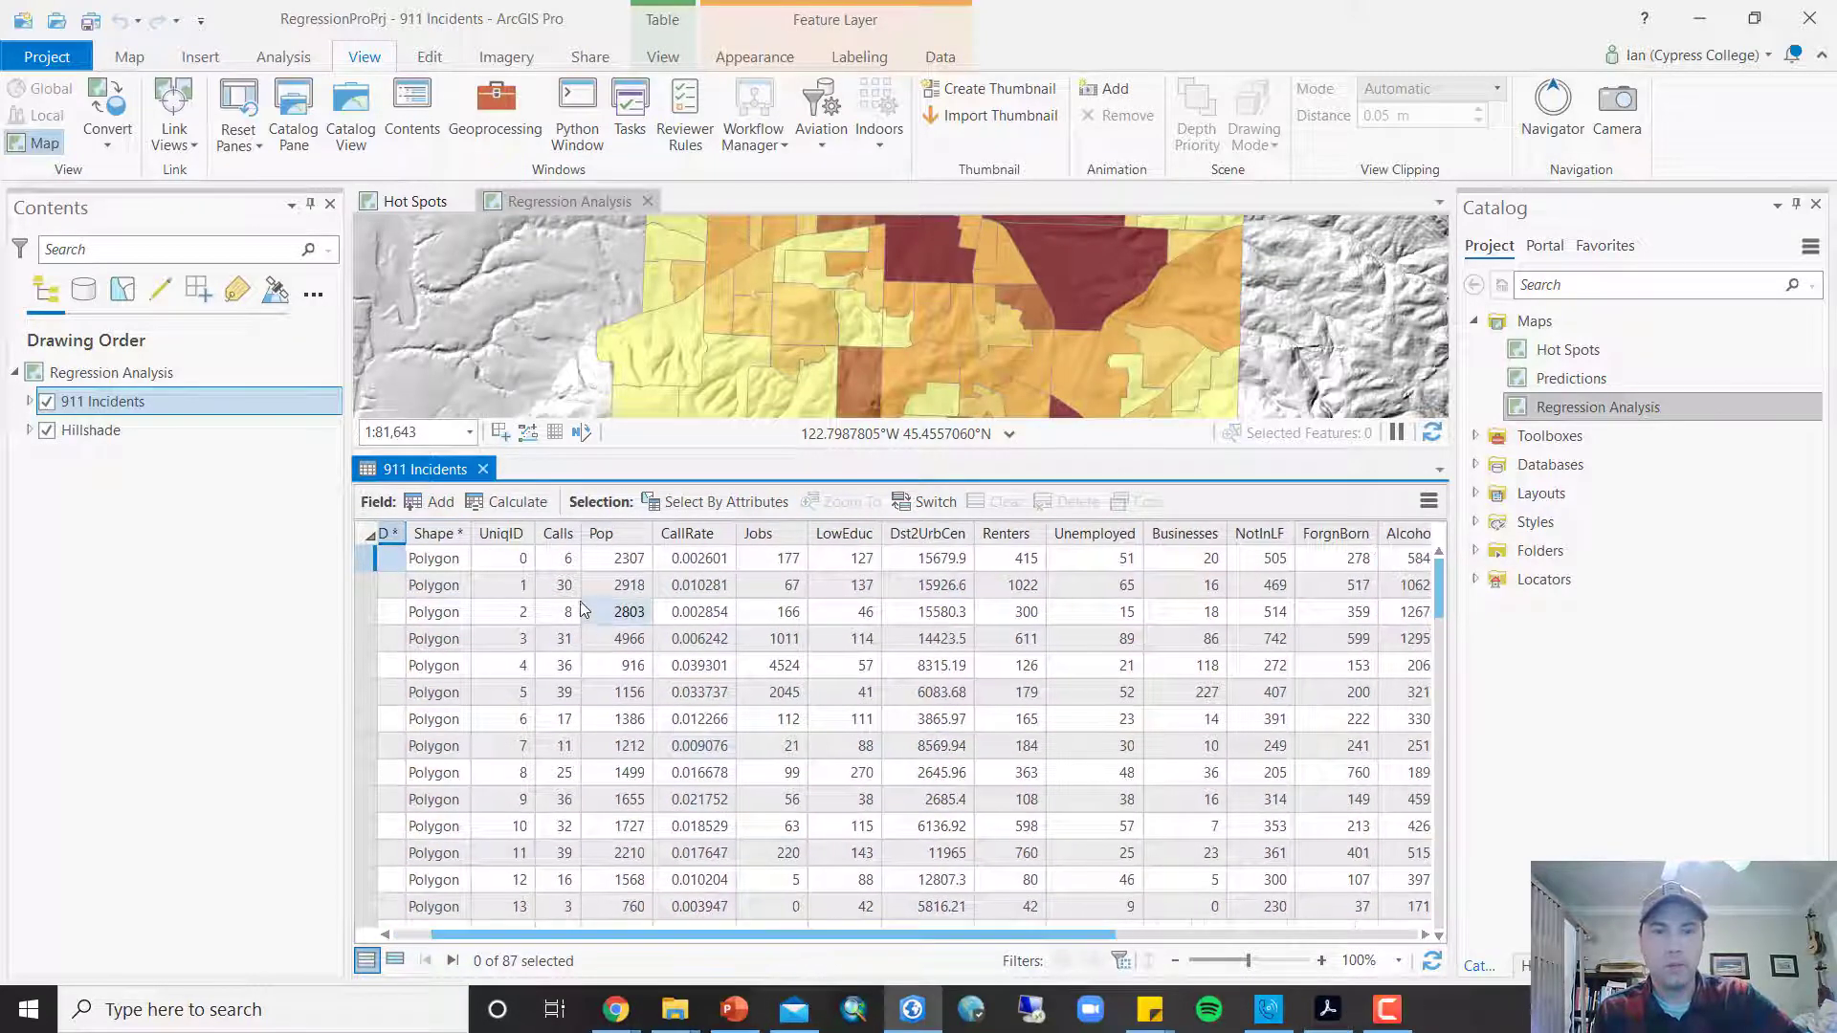
{"action": "left_click", "coordinate": [621, 540]}
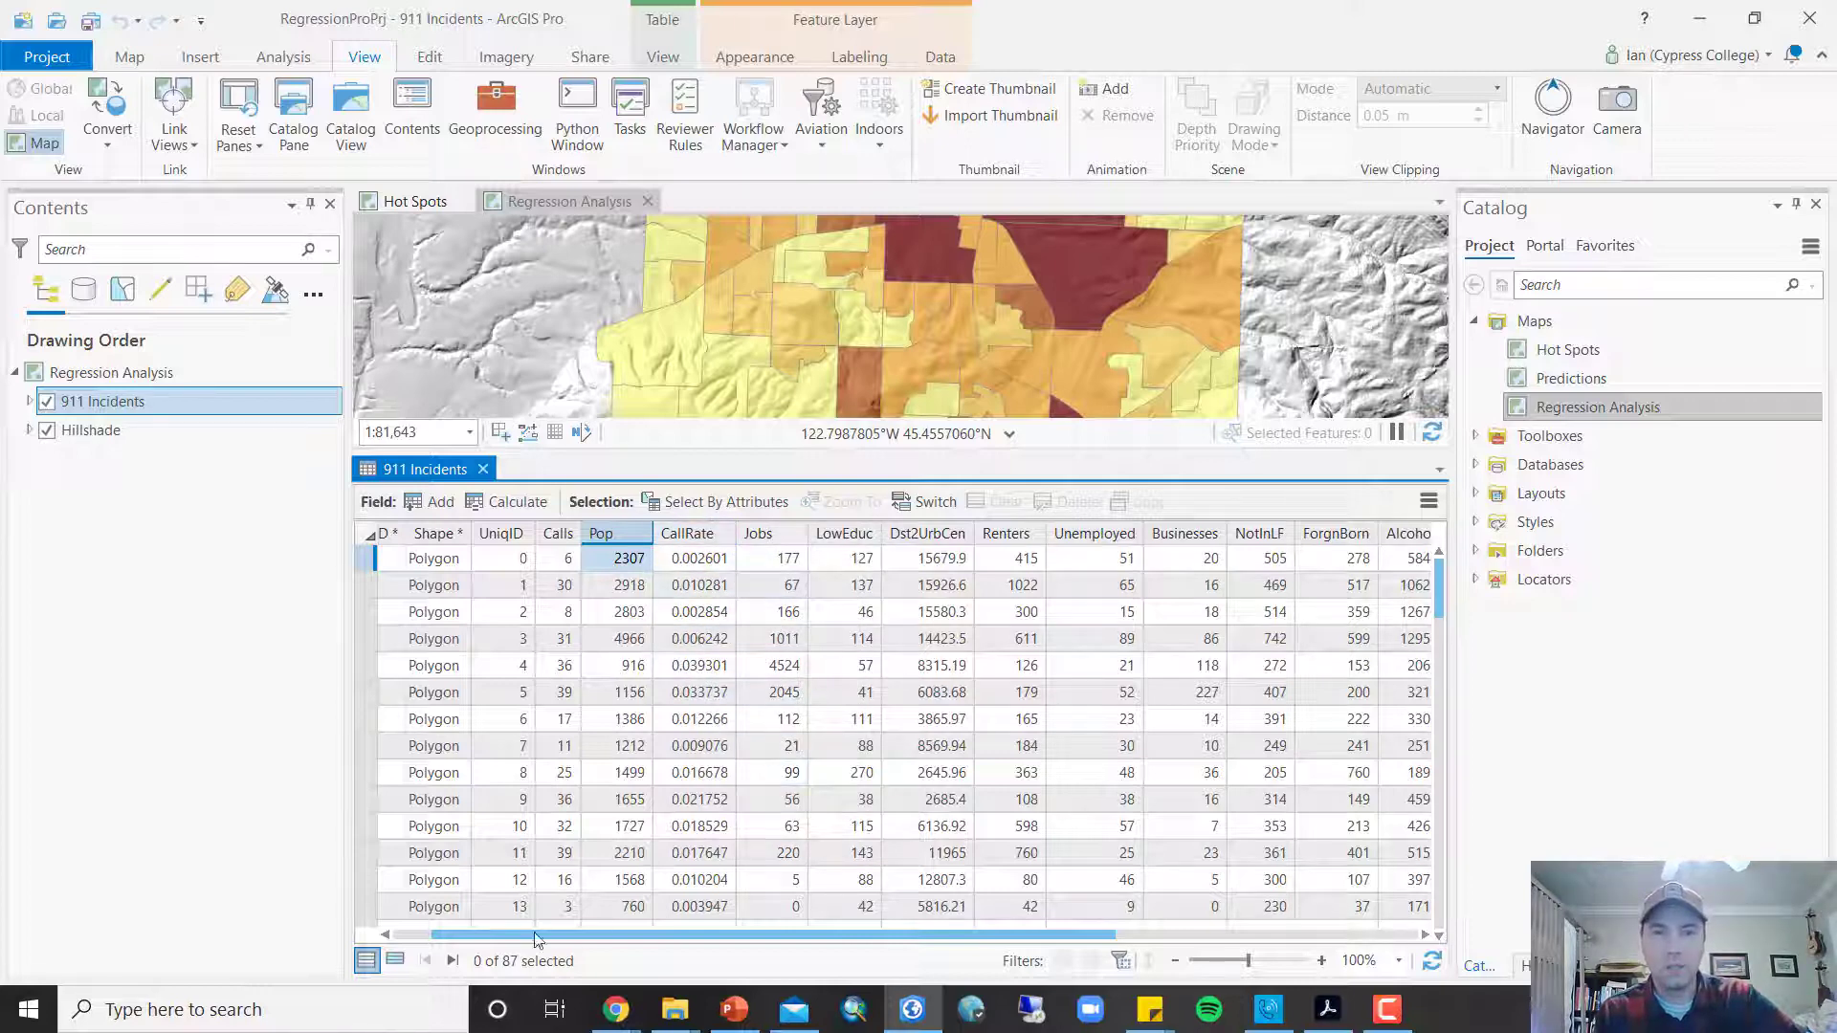
{"action": "left_click", "coordinate": [857, 558]}
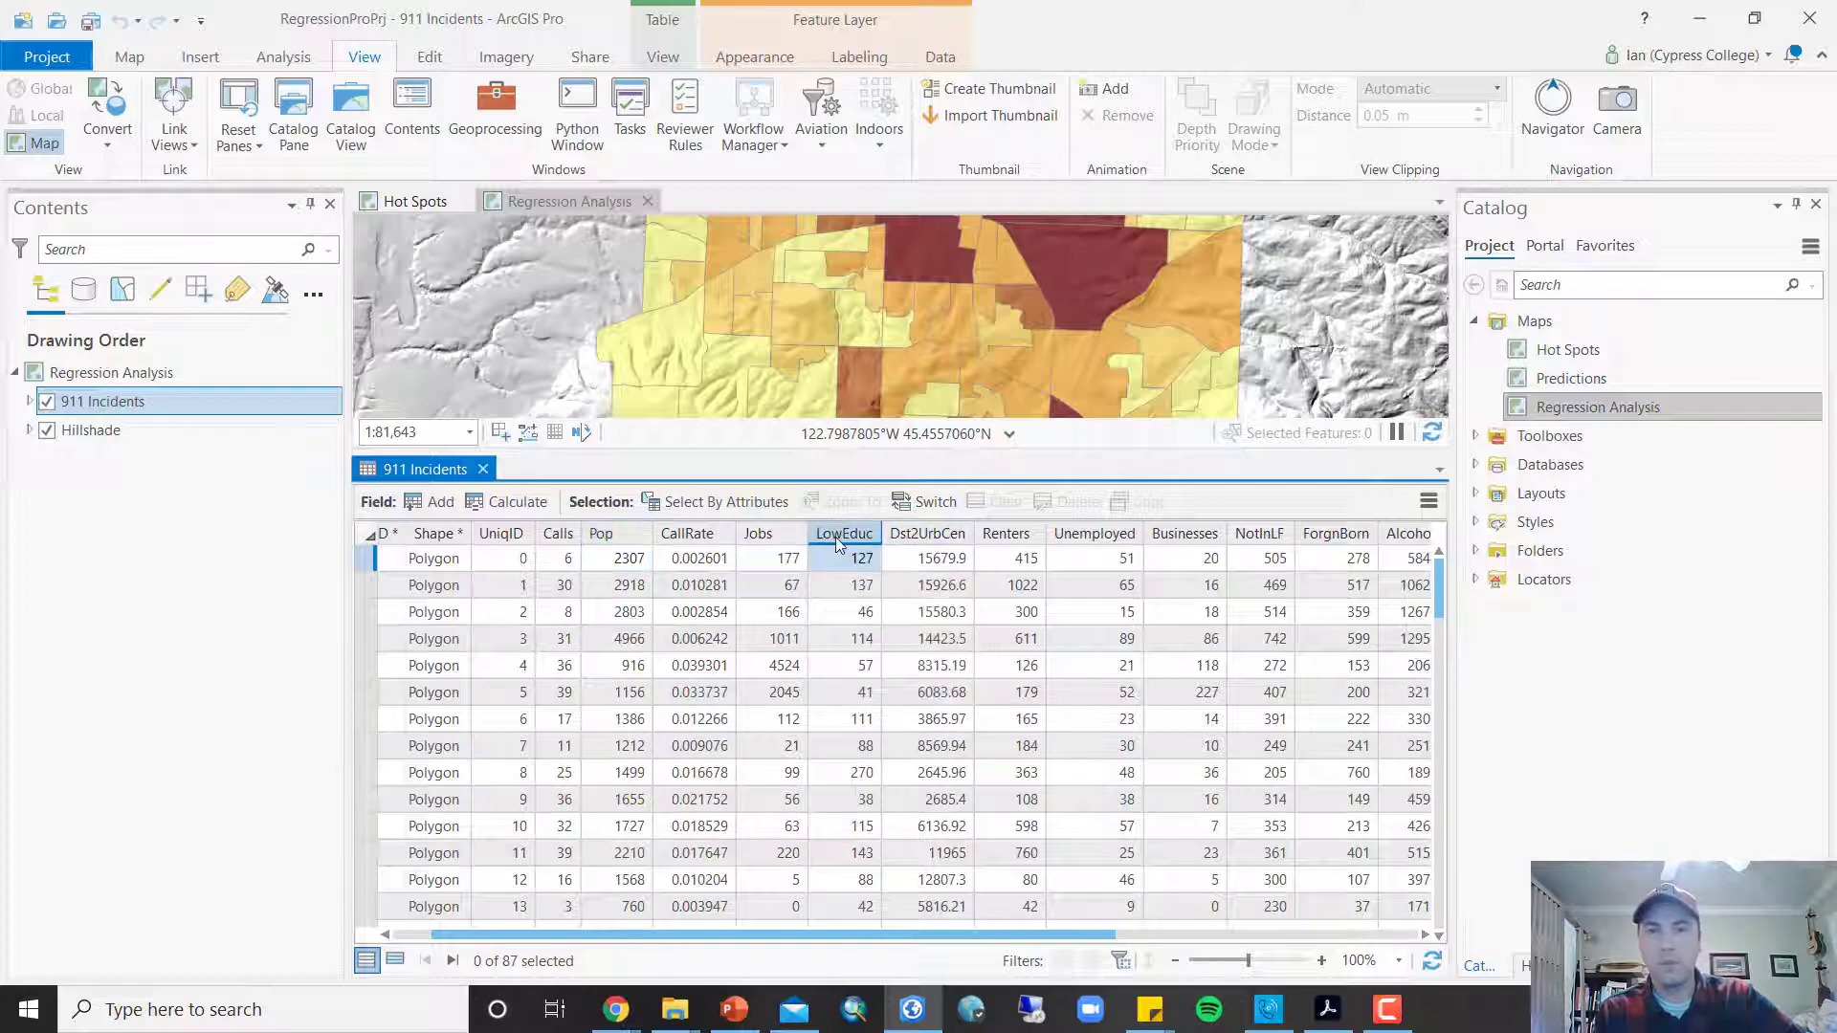
{"action": "key", "text": "Right"}
{"action": "key", "text": "Right"}
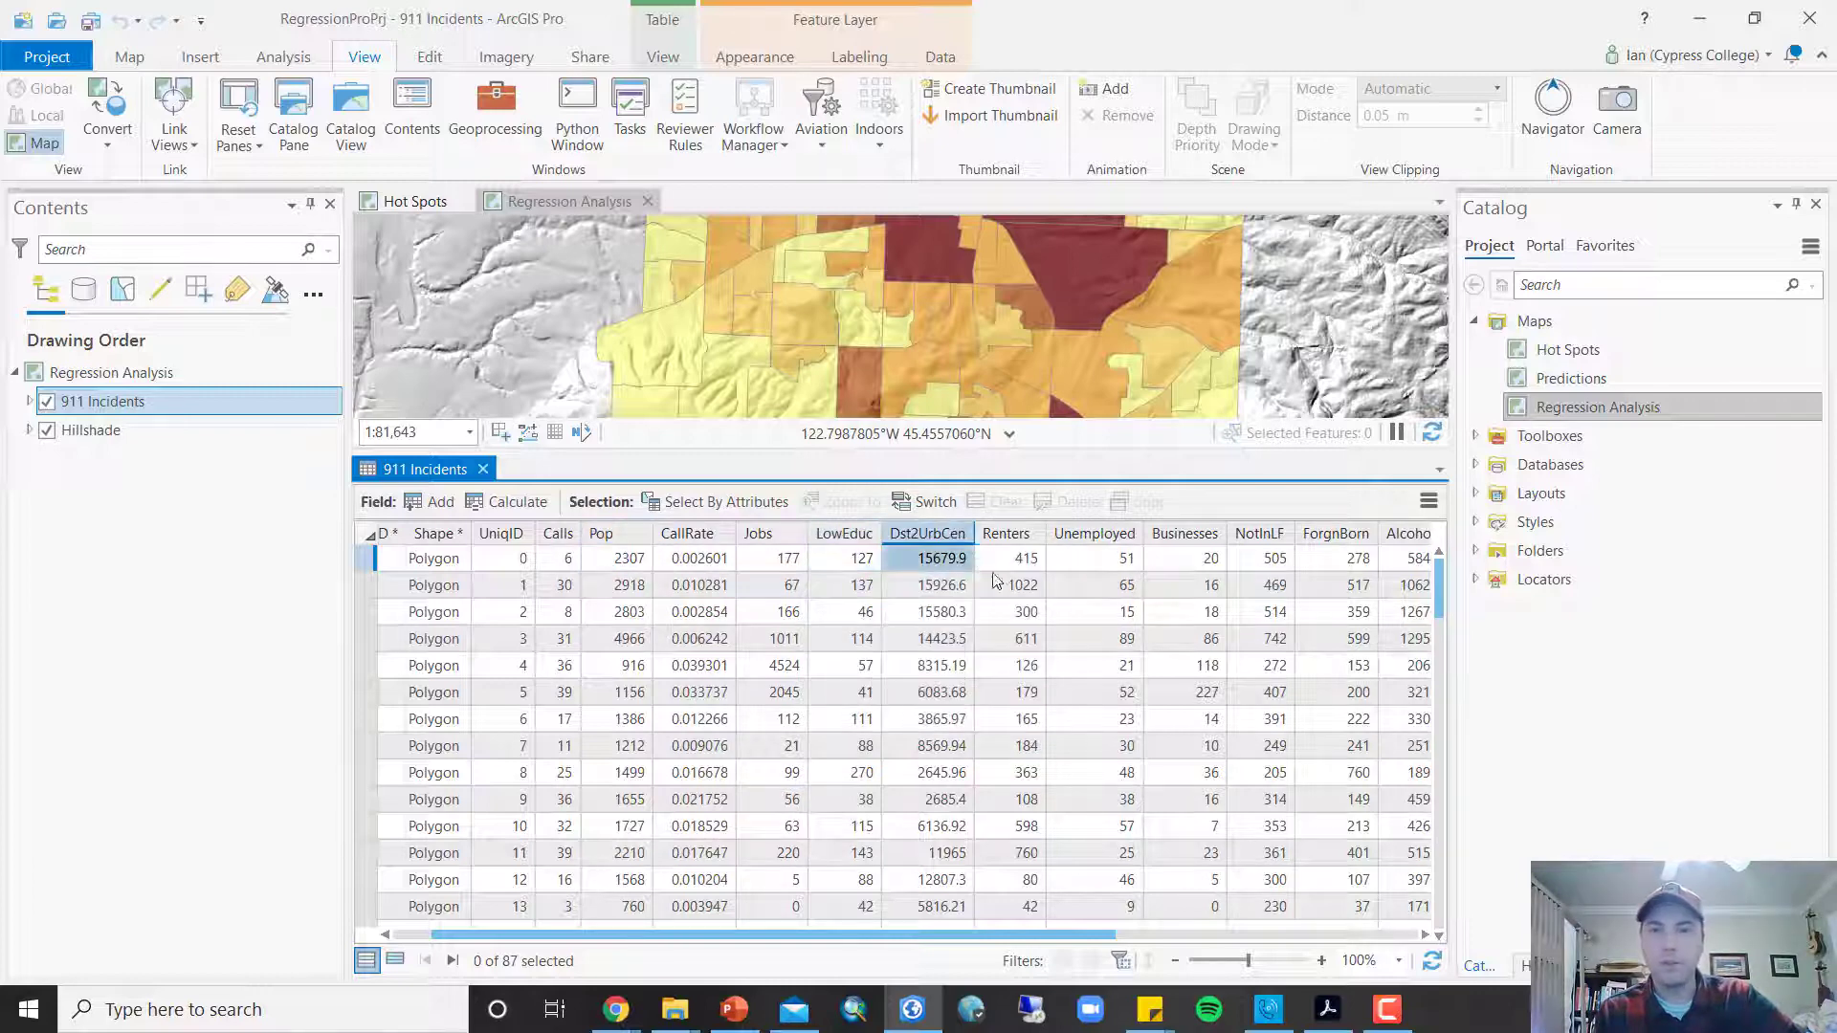
{"action": "key", "text": "Right"}
{"action": "key", "text": "Right"}
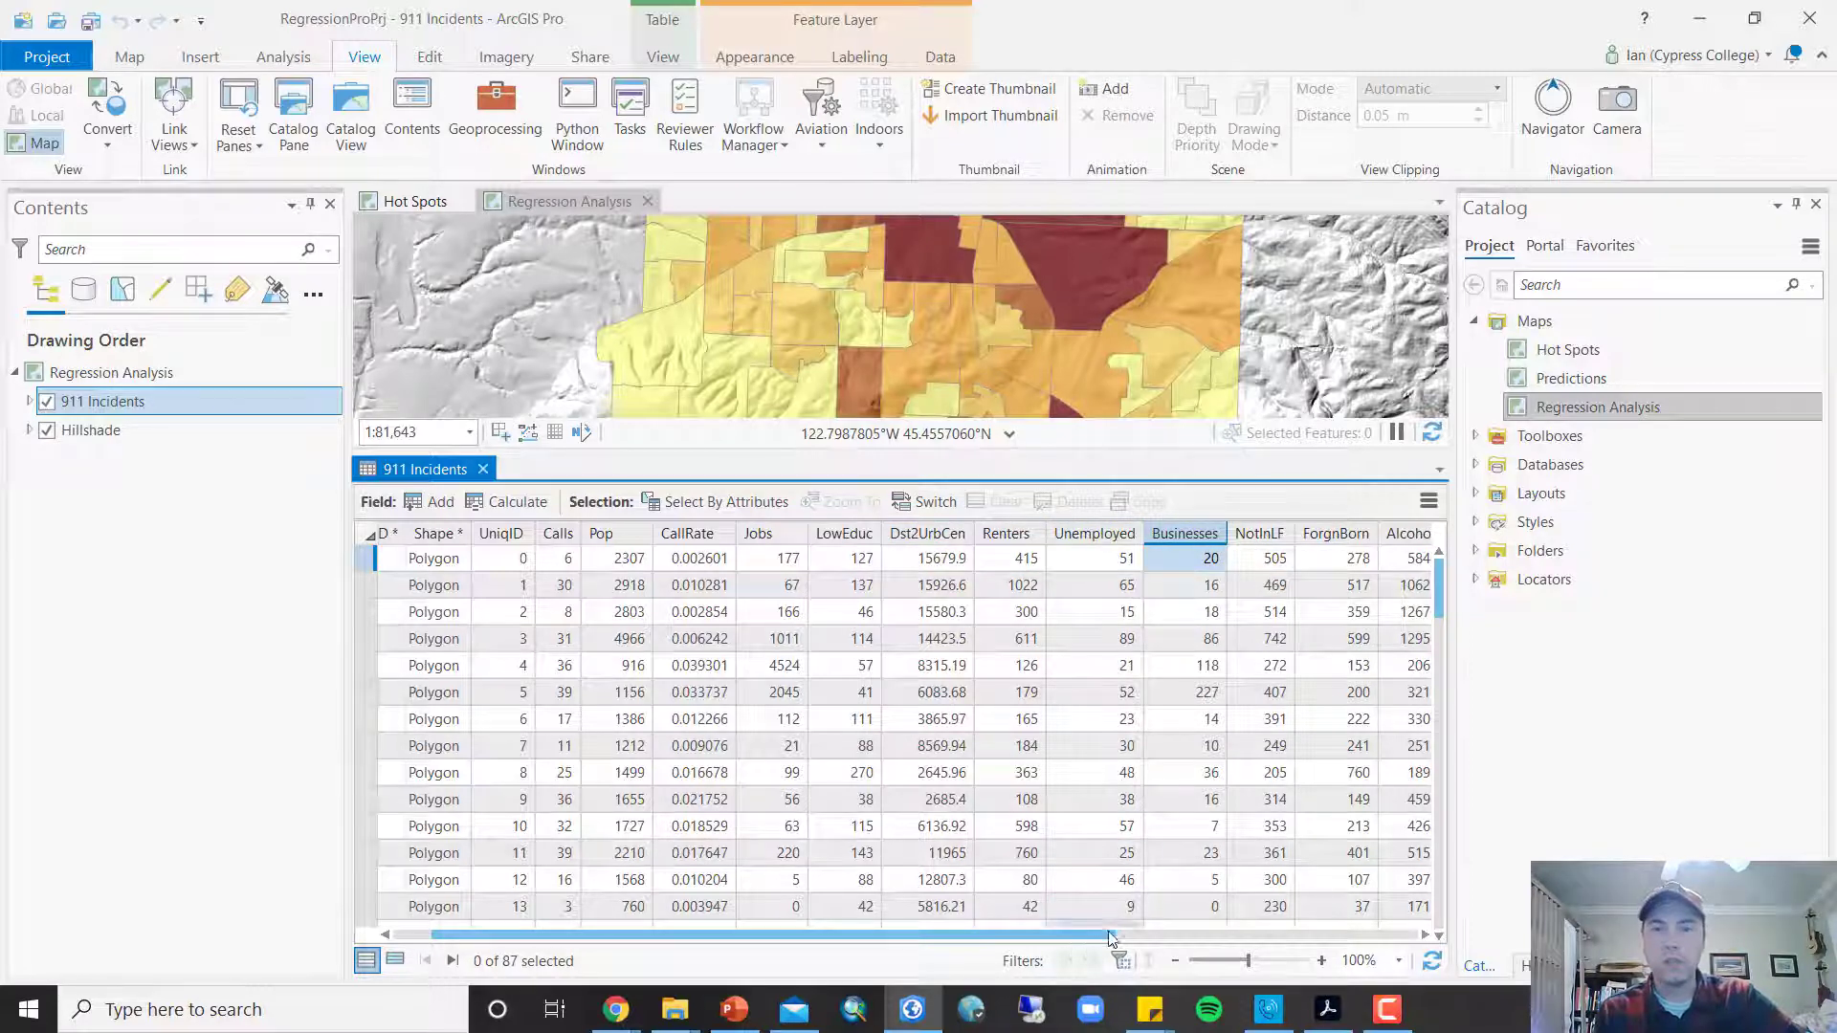
{"action": "left_click_drag", "start_coordinate": [1108, 940], "coordinate": [1273, 944]}
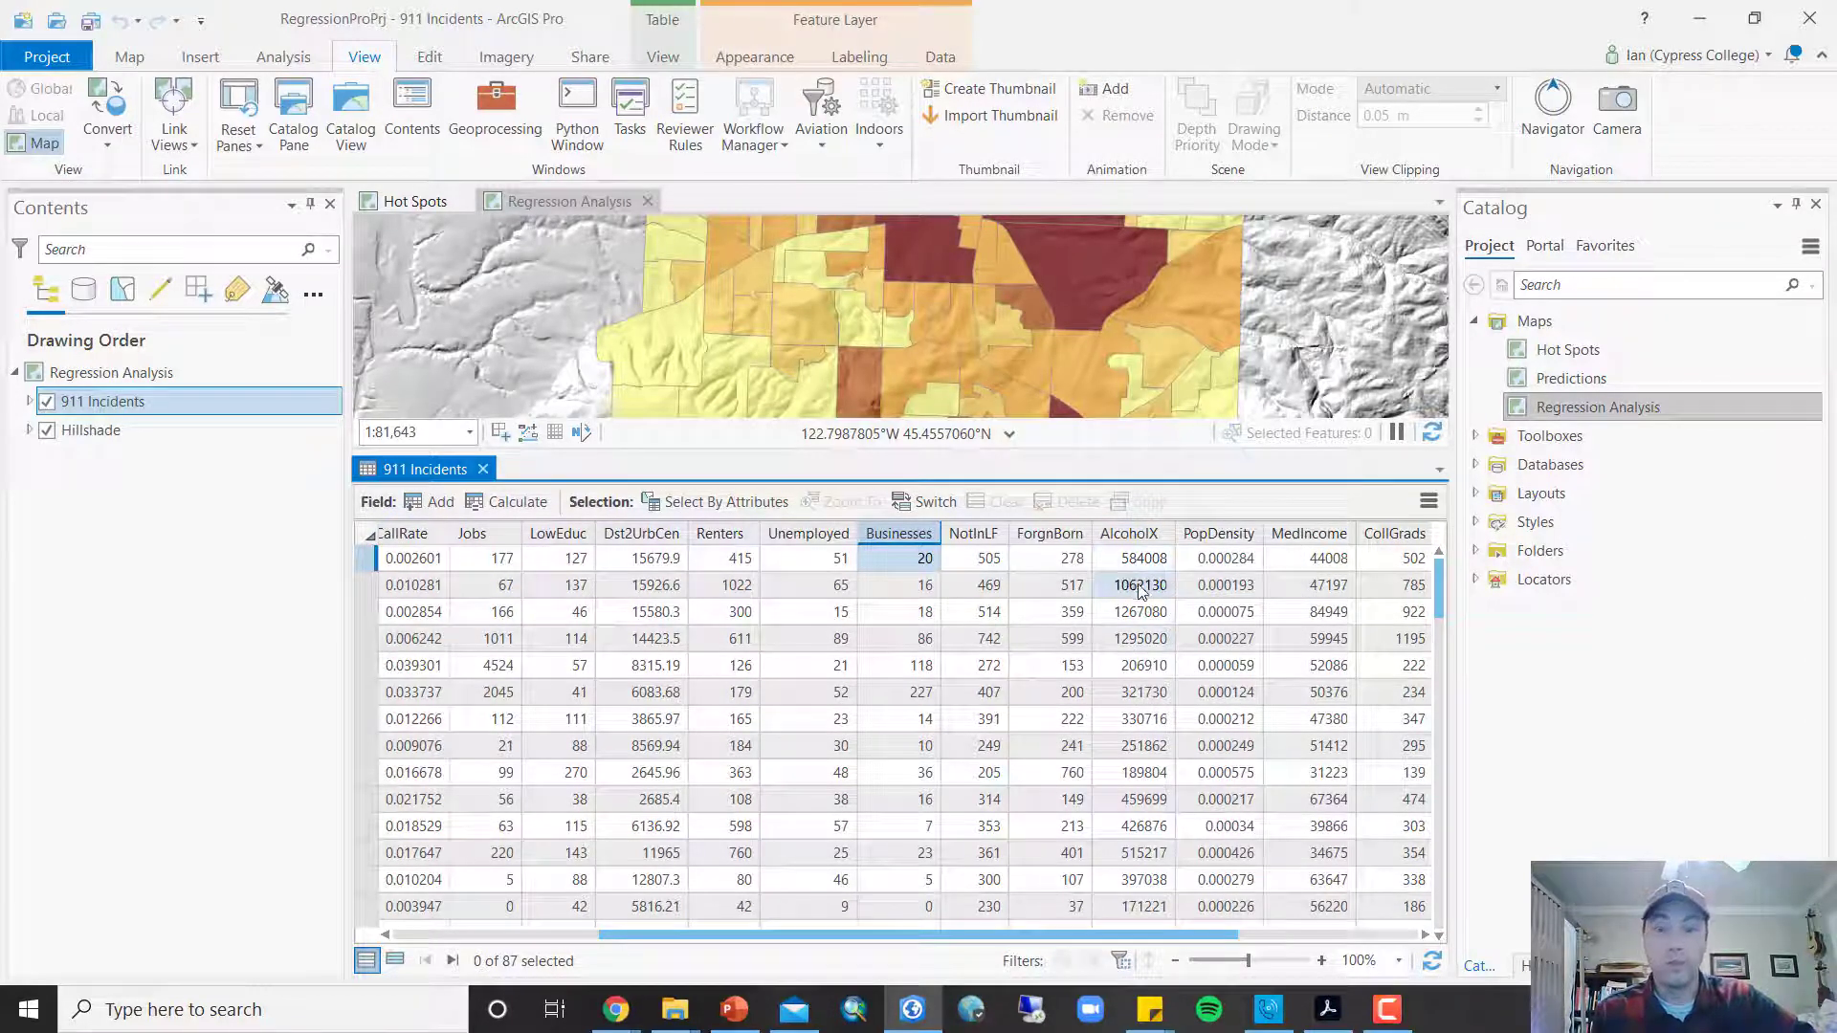
{"action": "left_click", "coordinate": [1050, 558]}
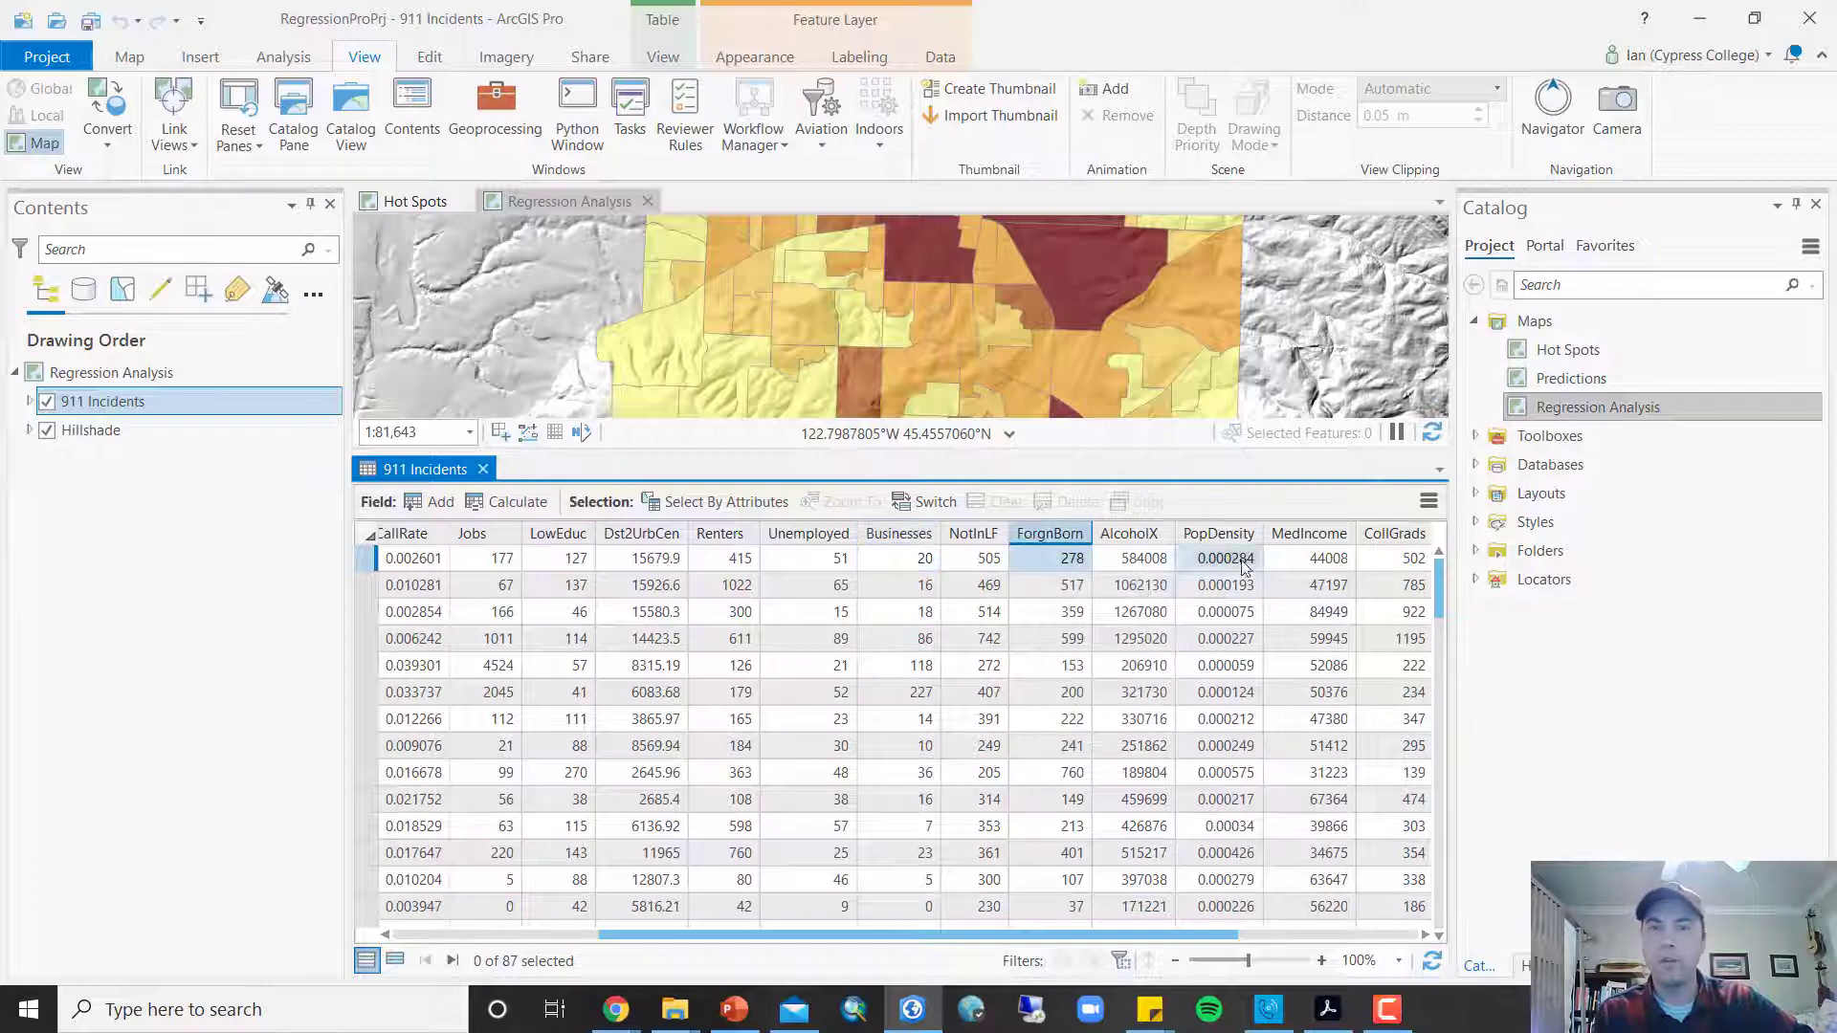
{"action": "key", "text": "Tab"}
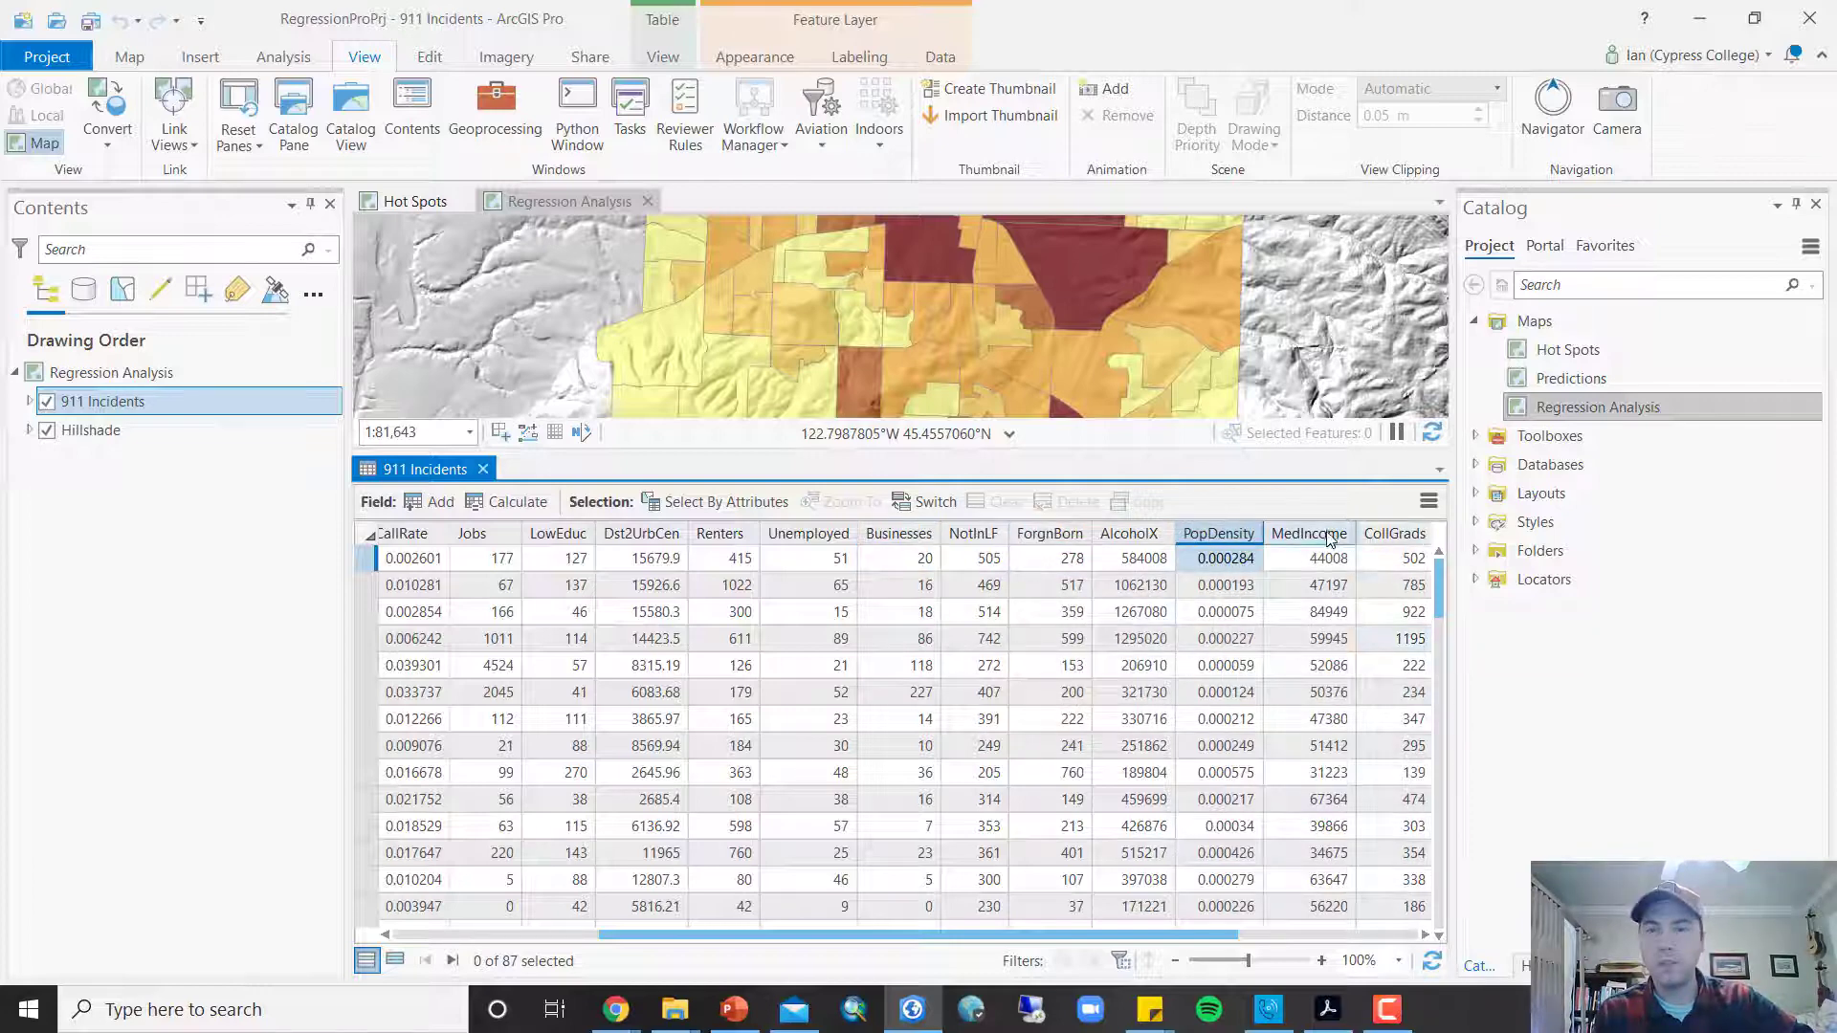
{"action": "scroll", "coordinate": [1231, 941], "scroll_direction": "right", "scroll_amount": 5}
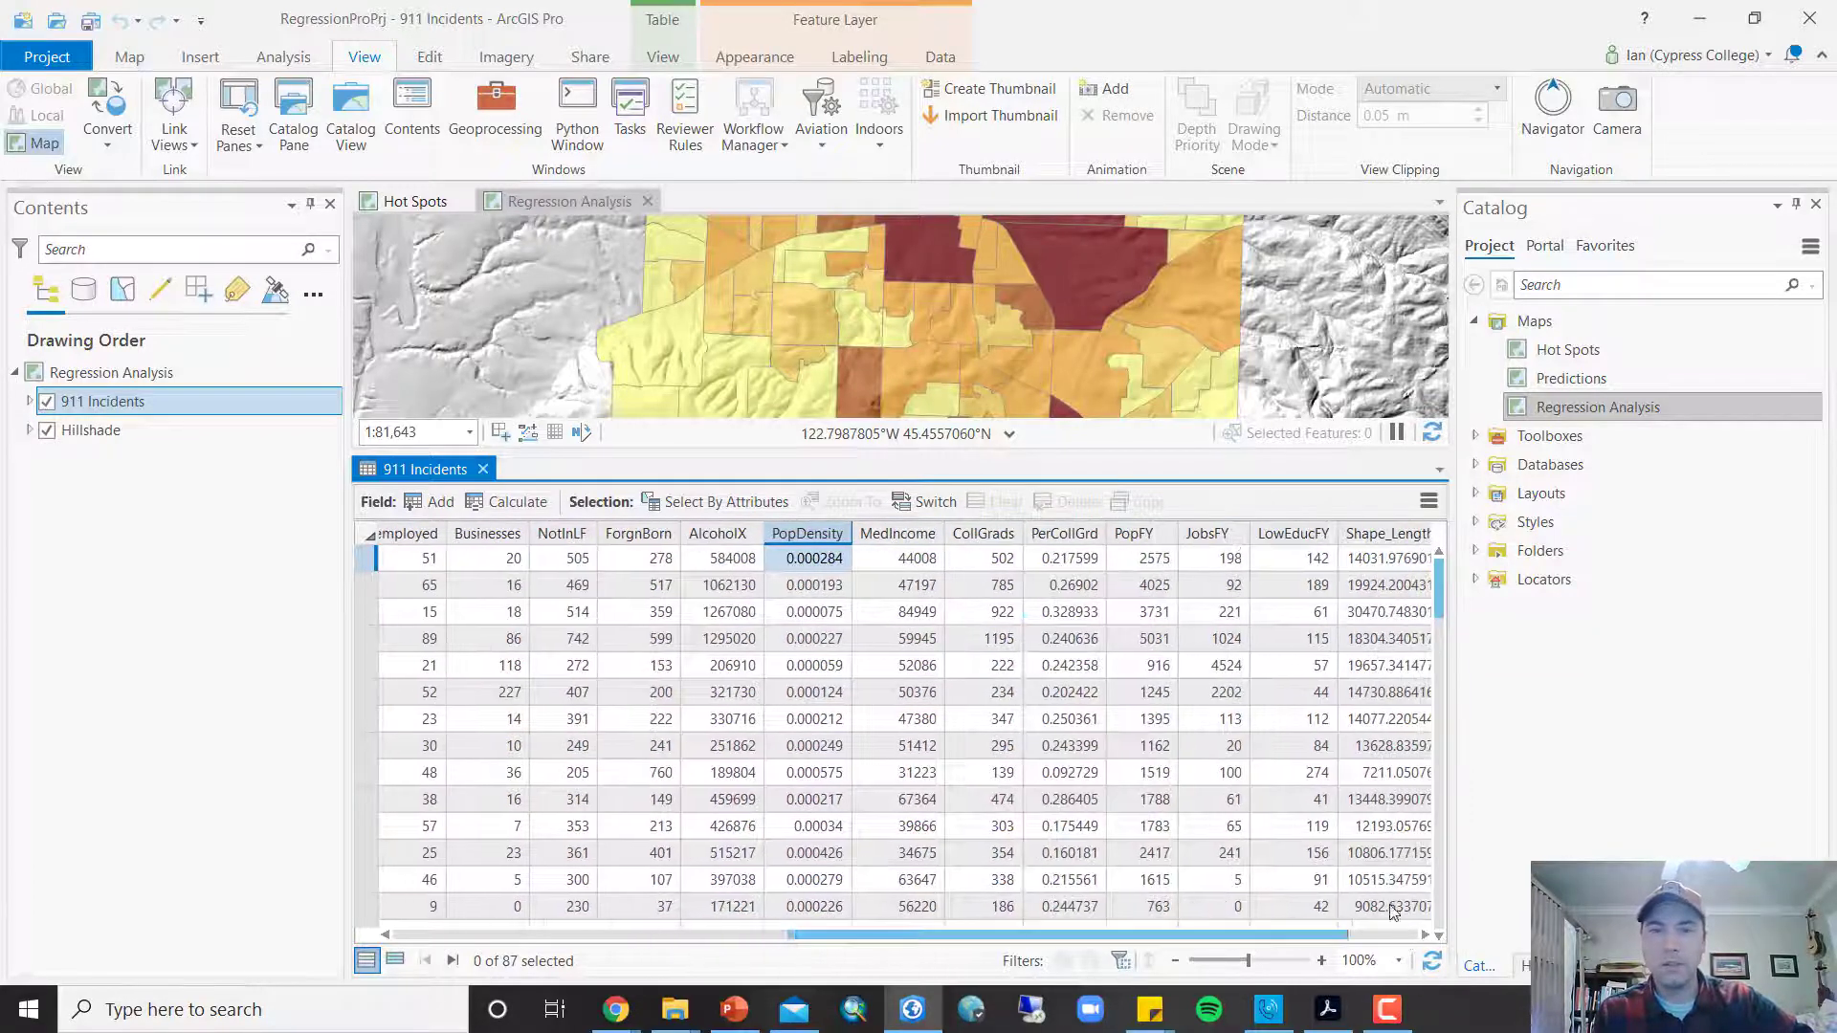
Check the LowEducFY field in the 911 Incidents table, and return to the table's first fields
{"action": "mouse_move", "coordinate": [1306, 533]}
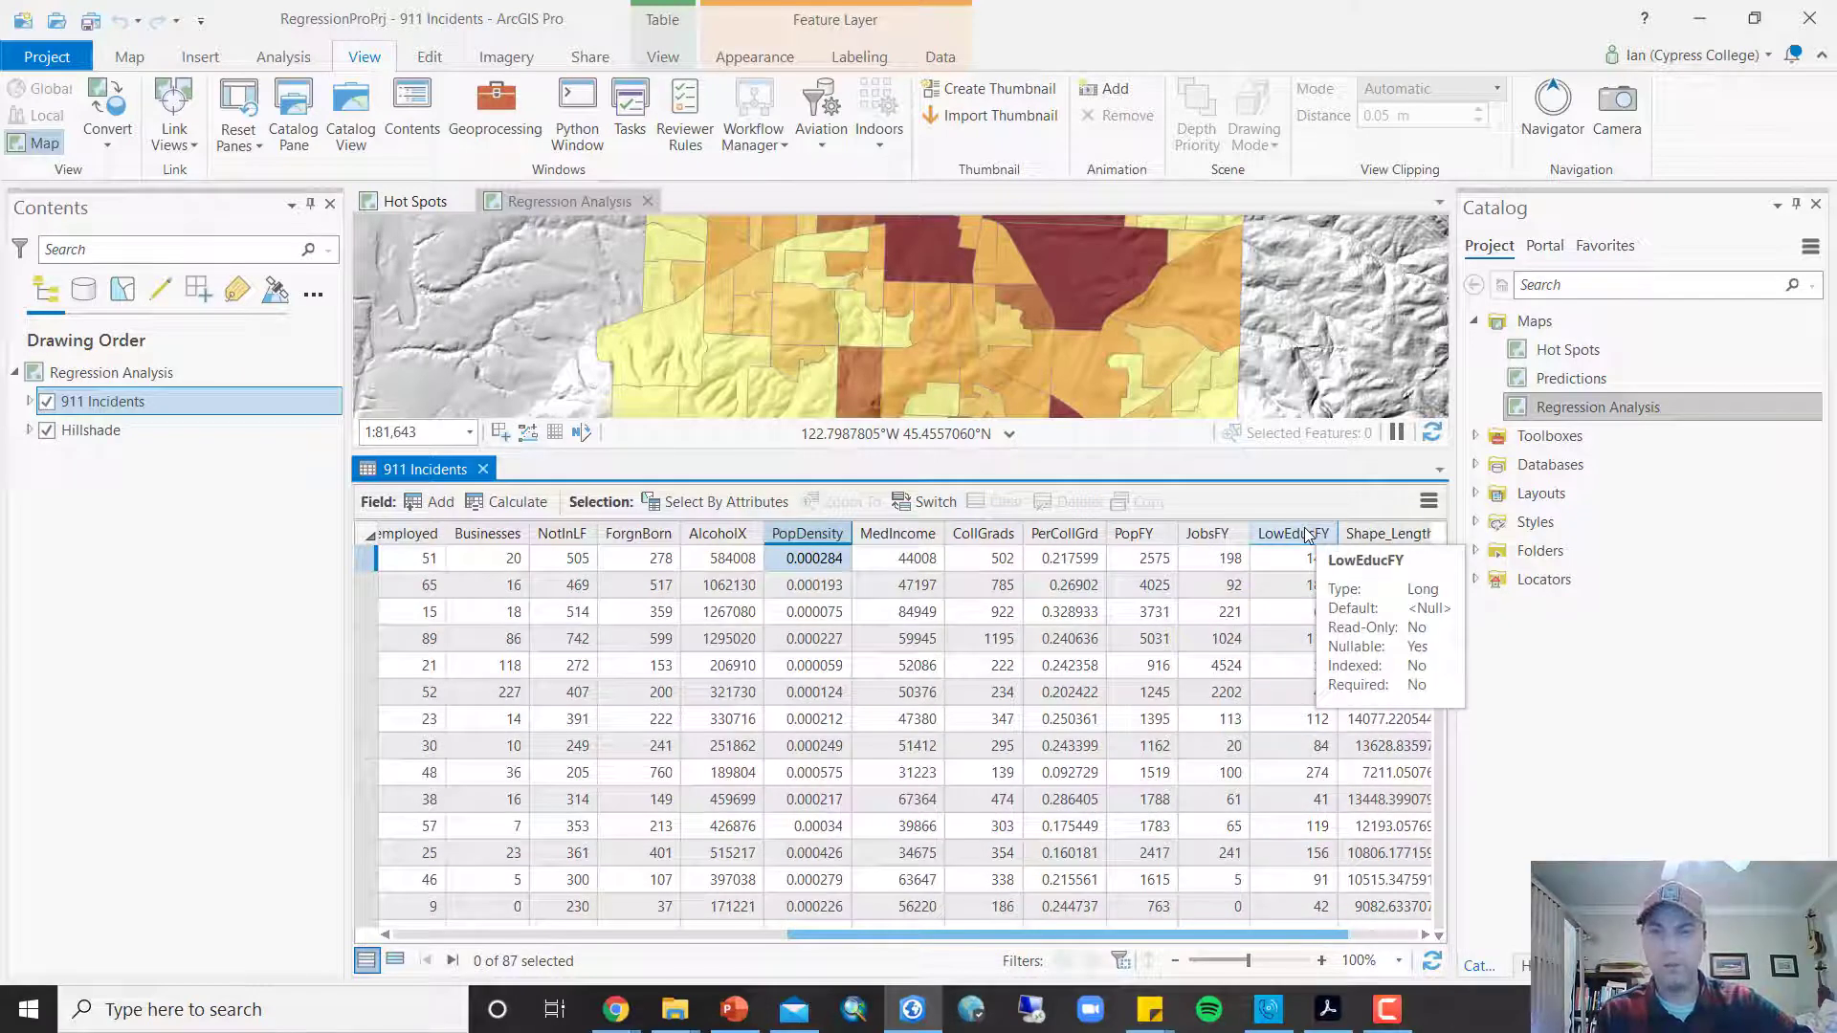
{"action": "left_click_drag", "start_coordinate": [1338, 942], "coordinate": [952, 894]}
{"action": "left_click", "coordinate": [945, 880]}
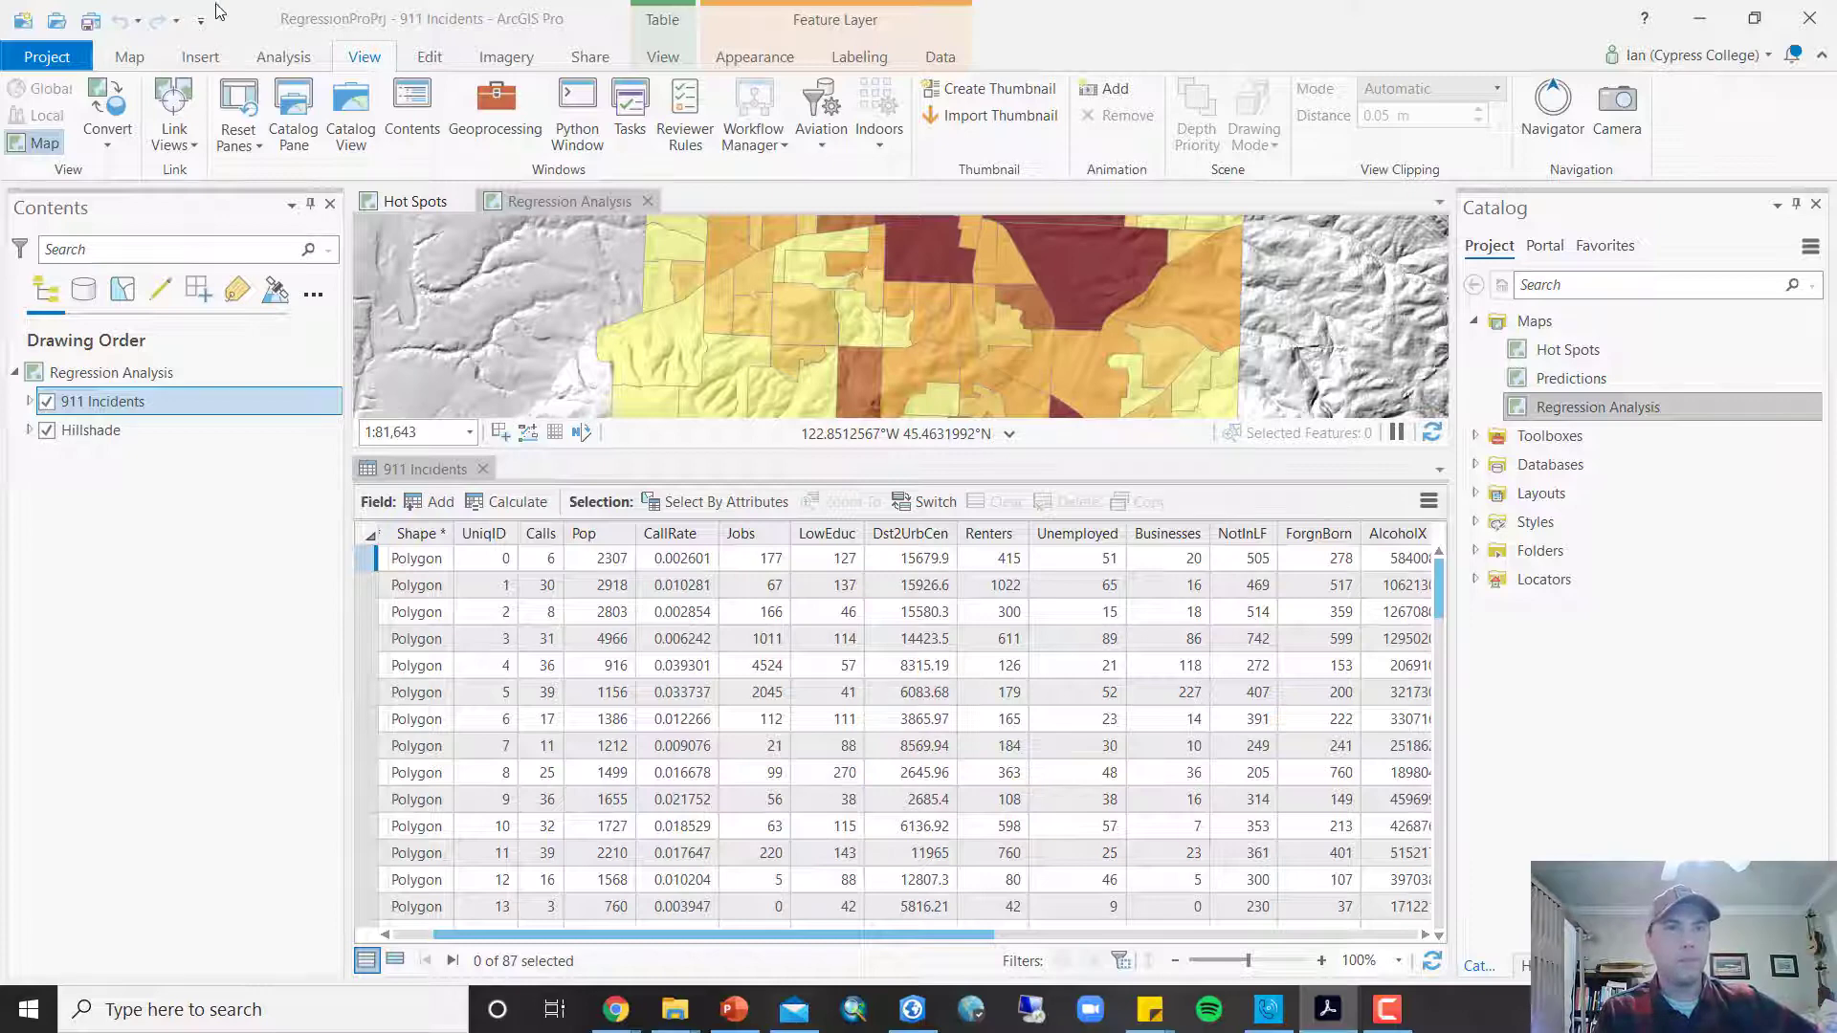
Search the geoprocessing tools for "ols" and open the Ordinary Least Squares (OLS) tool
{"action": "left_click", "coordinate": [288, 59]}
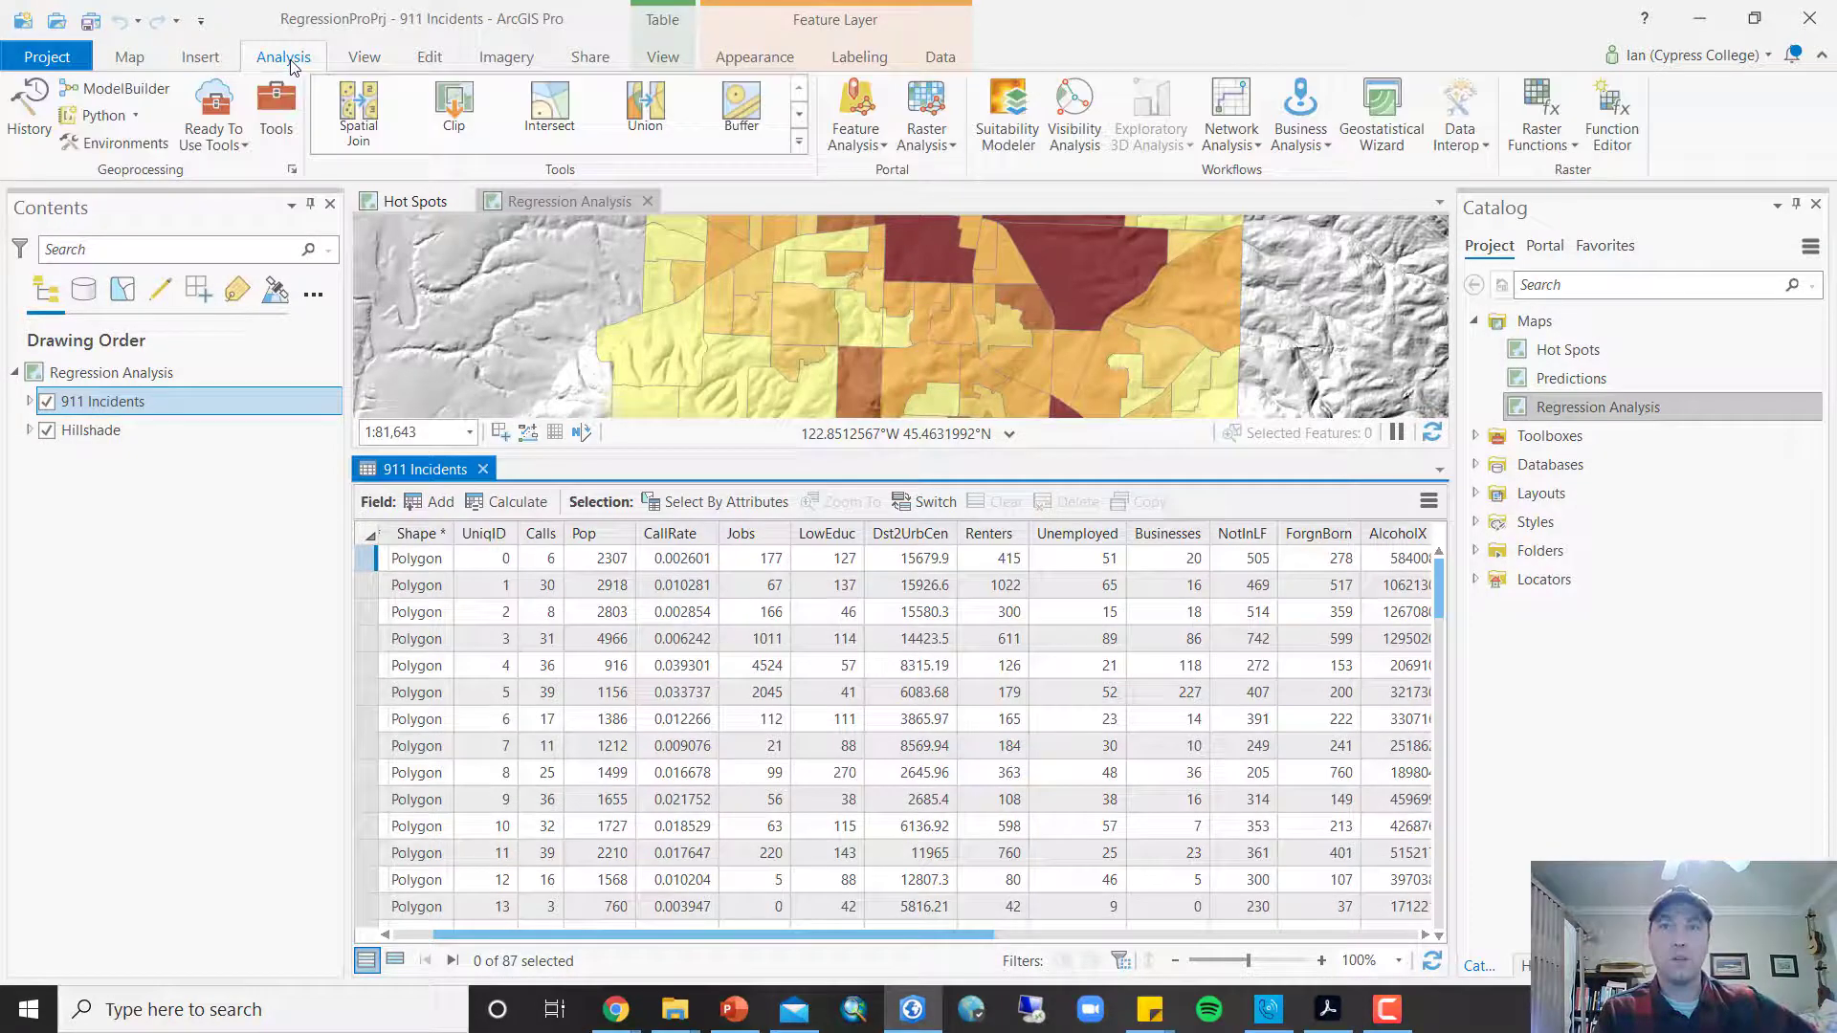
{"action": "left_click", "coordinate": [276, 113]}
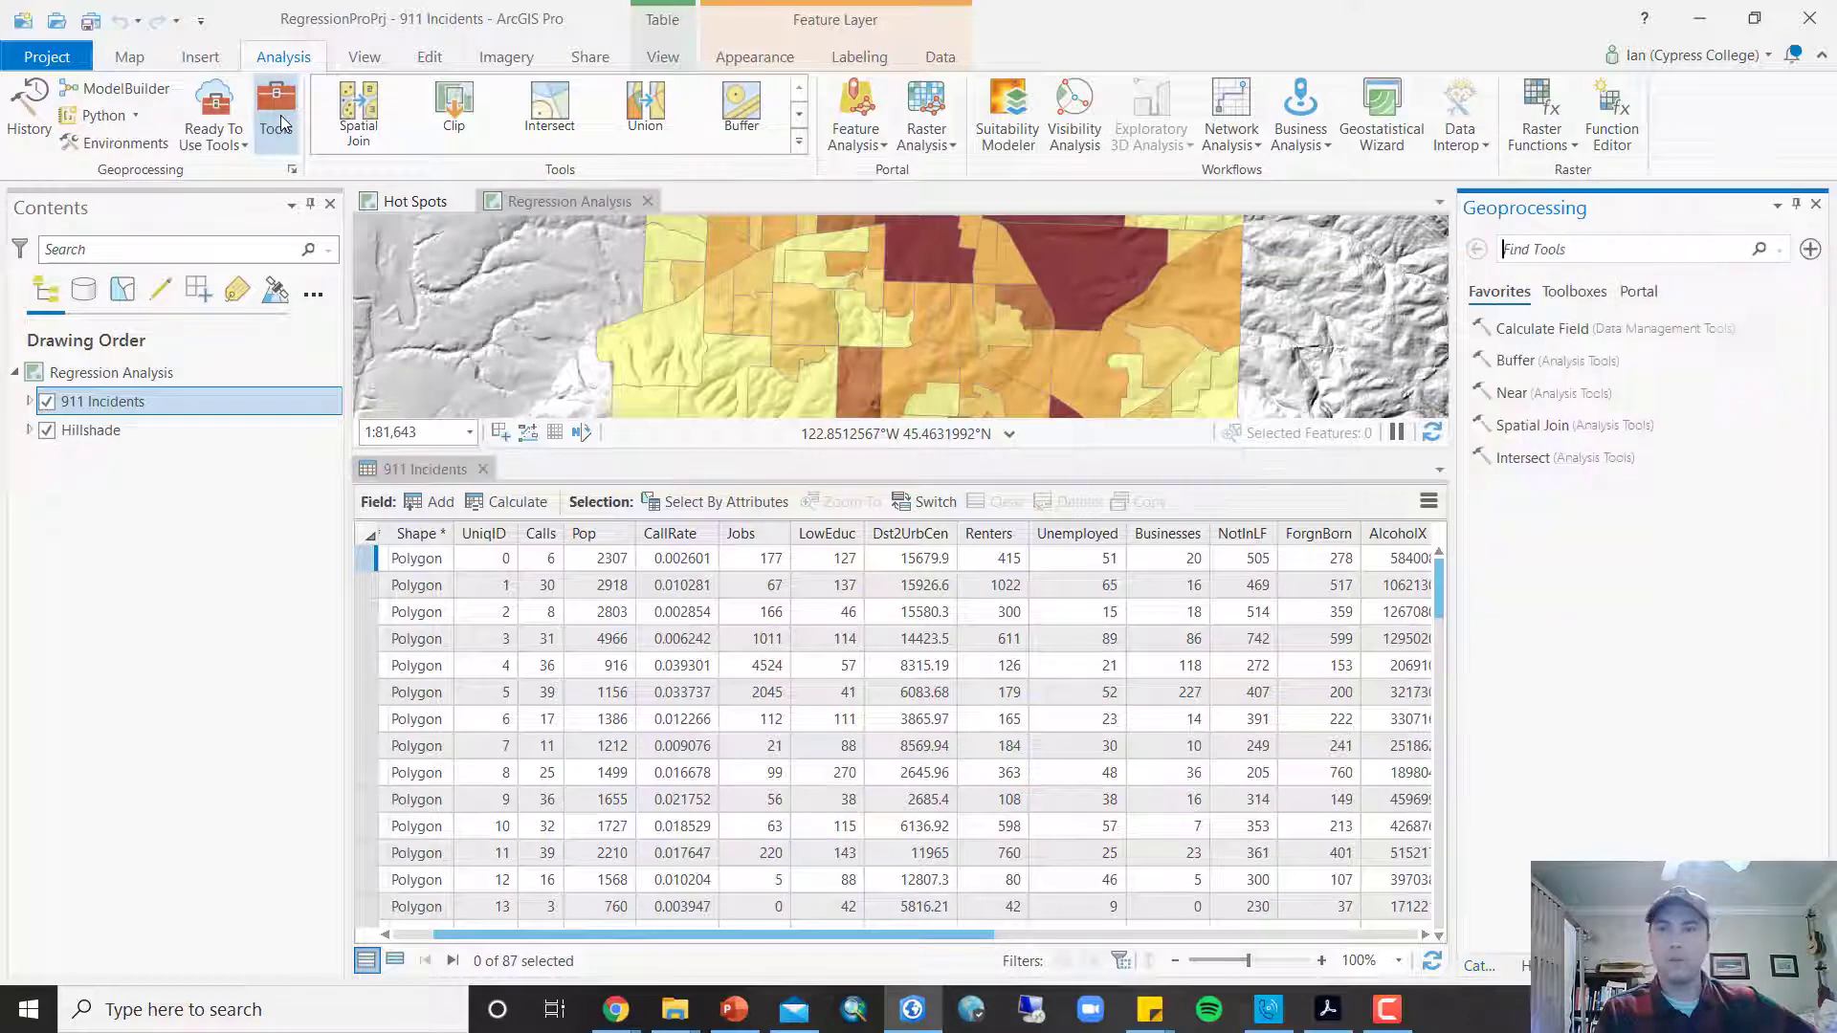
{"action": "left_click", "coordinate": [1625, 246]}
{"action": "type", "text": "ol"}
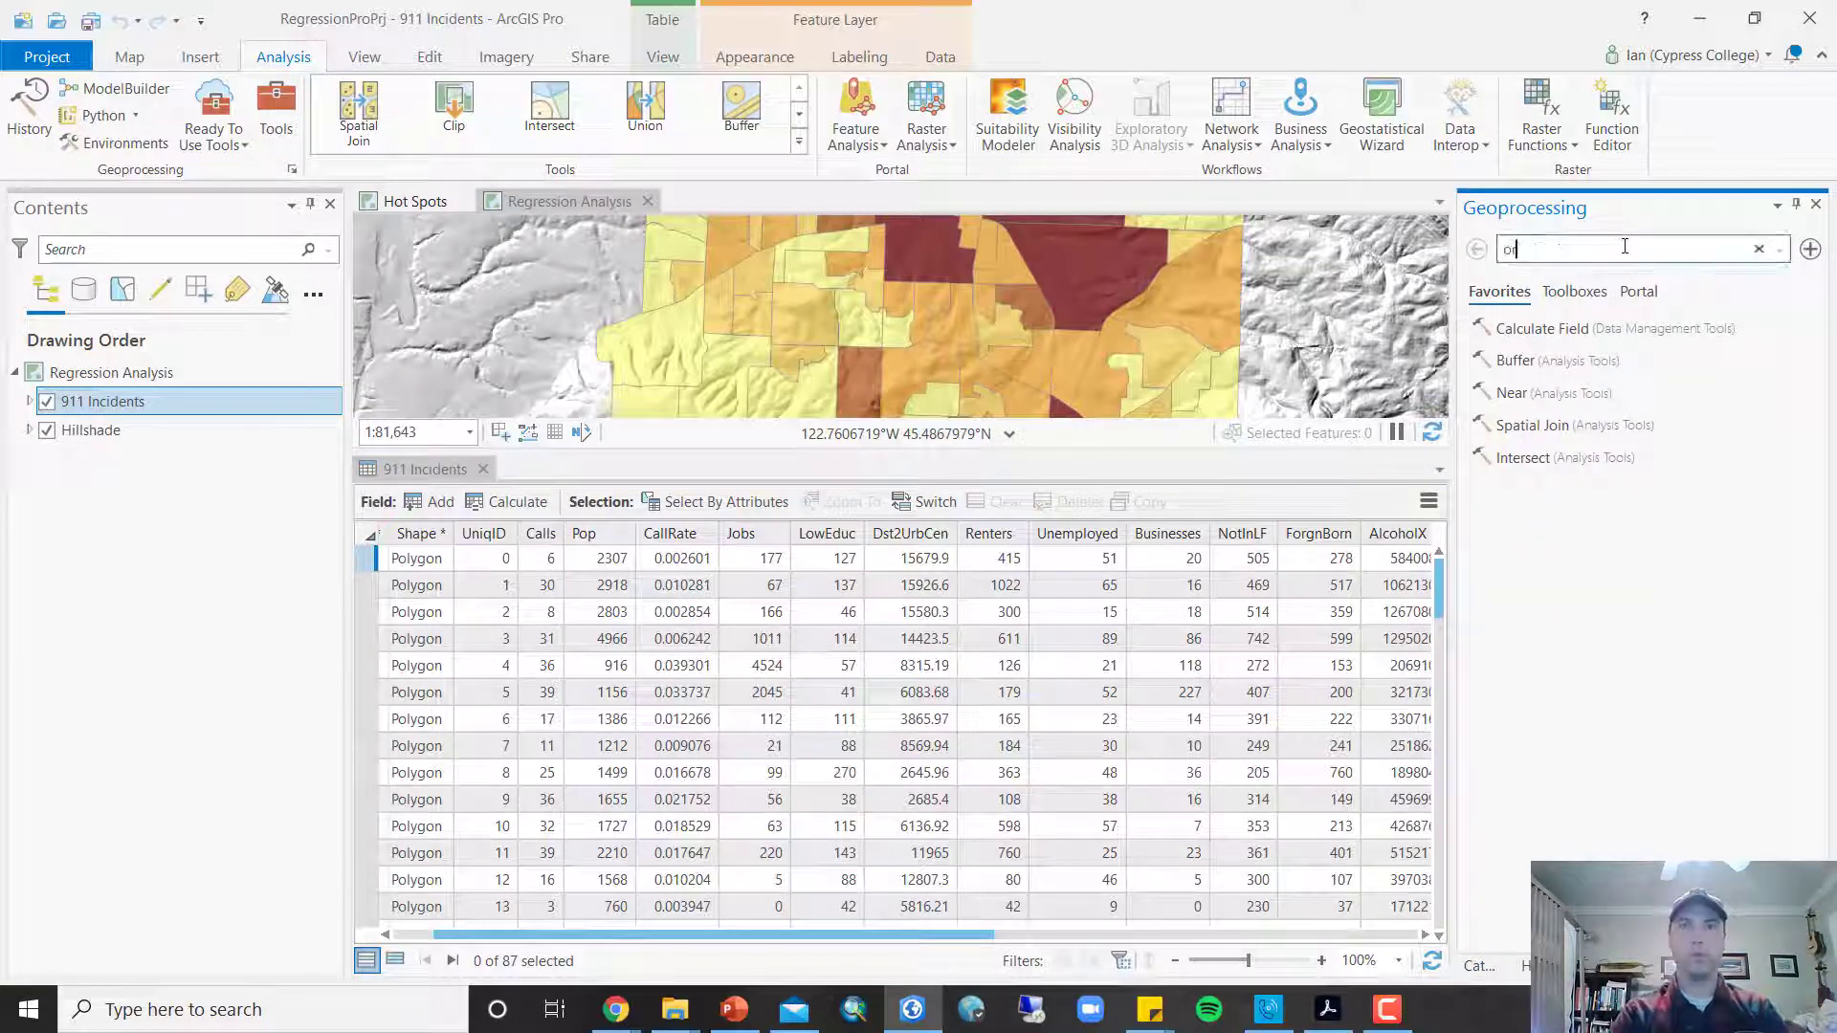
{"action": "type", "text": "s"}
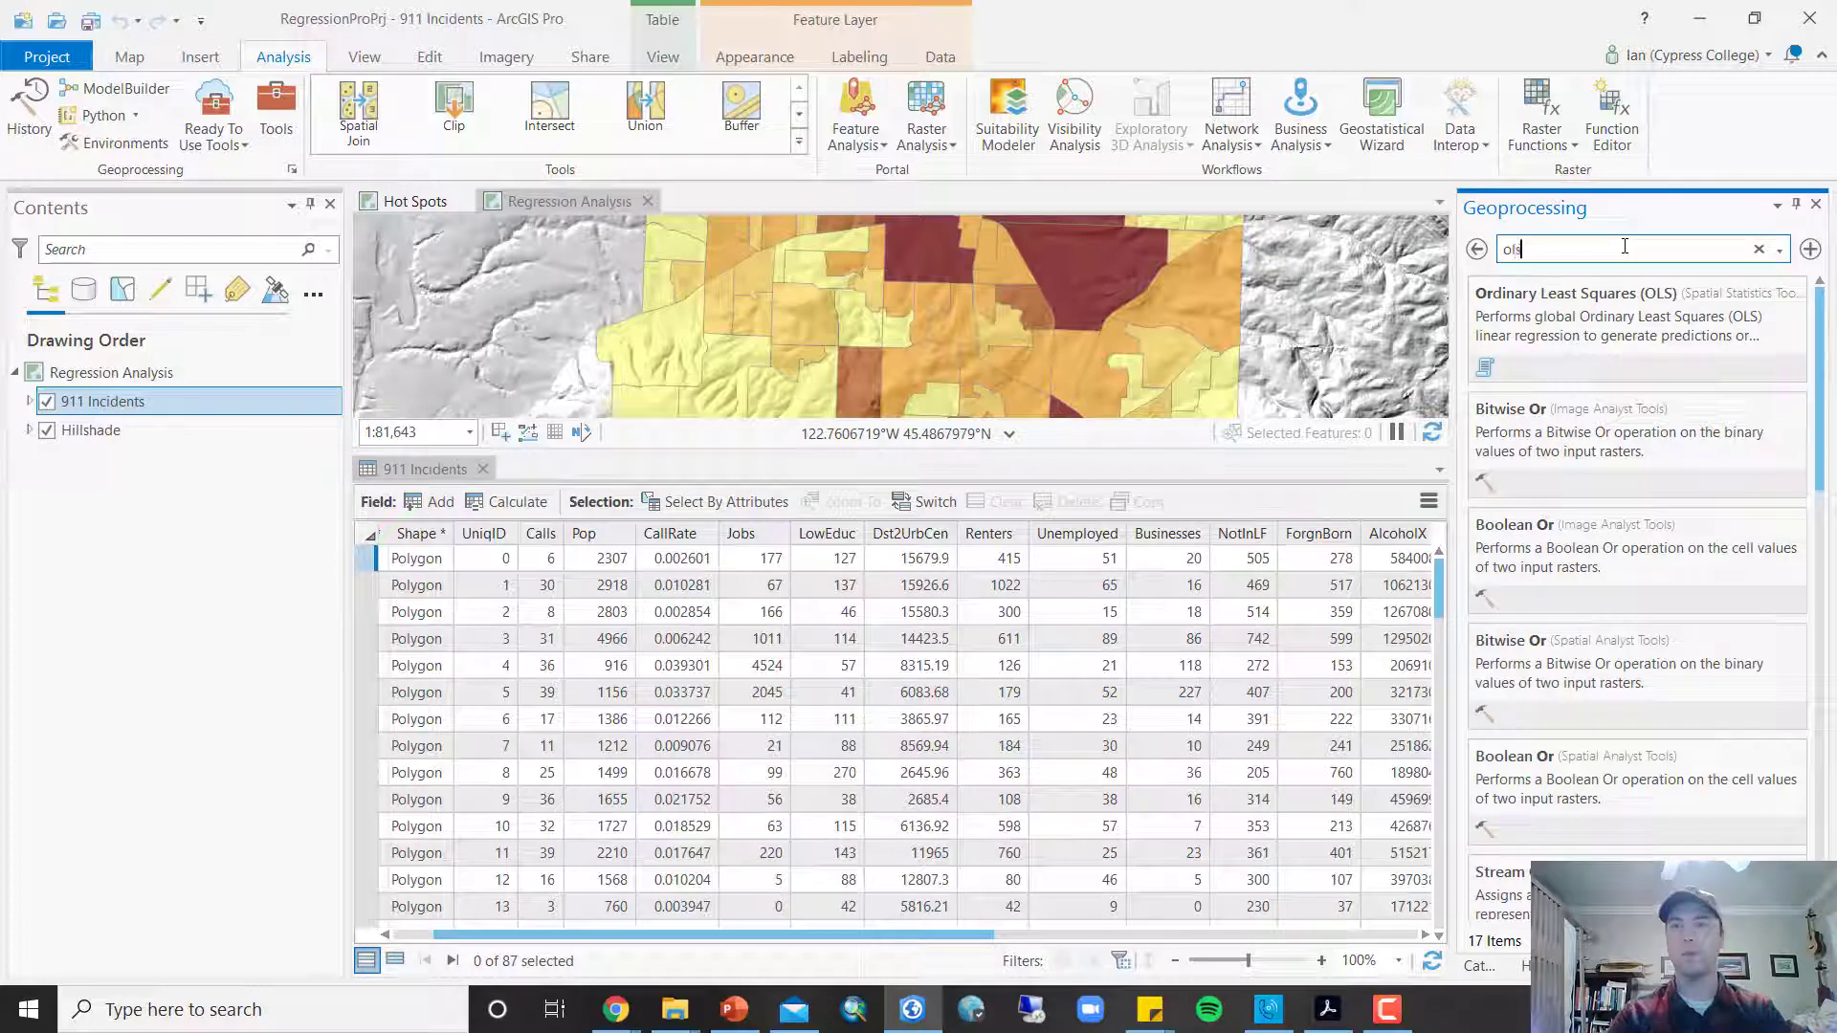
{"action": "left_click", "coordinate": [1598, 333]}
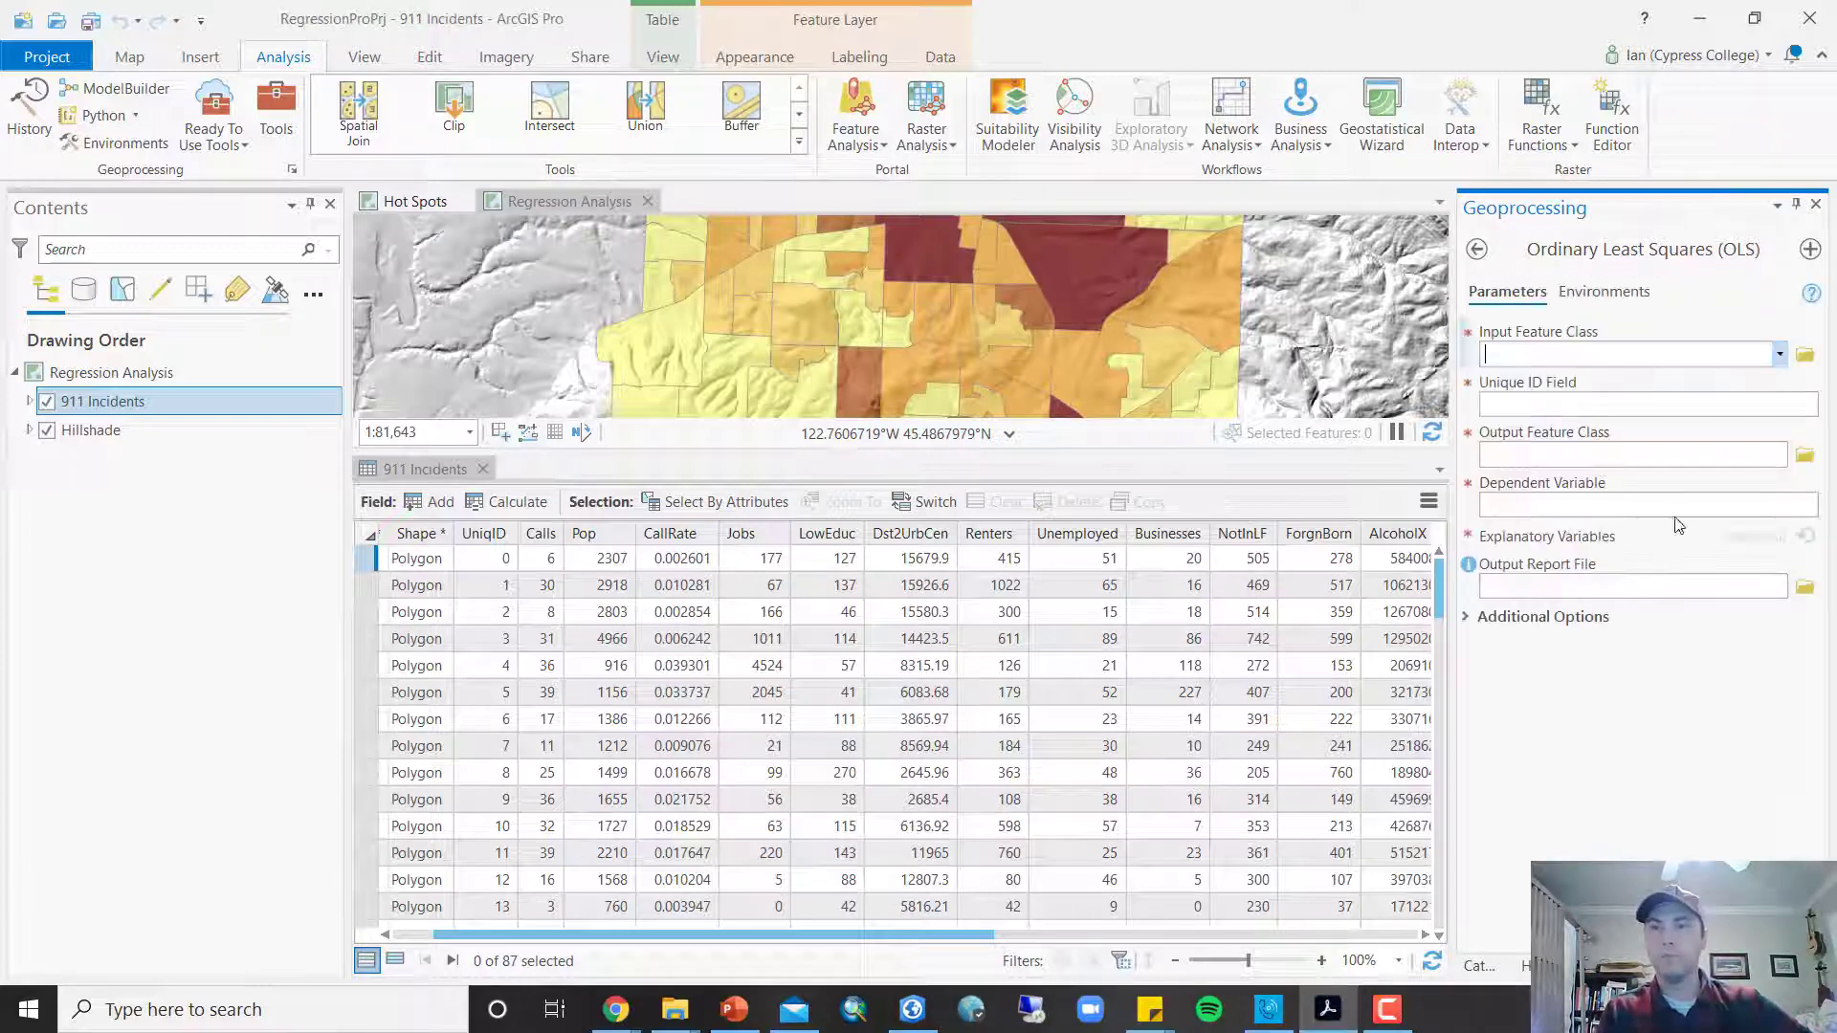
Set the OLS input feature class to 911 Incidents and its unique ID field to UniqID
{"action": "left_click", "coordinate": [1779, 356]}
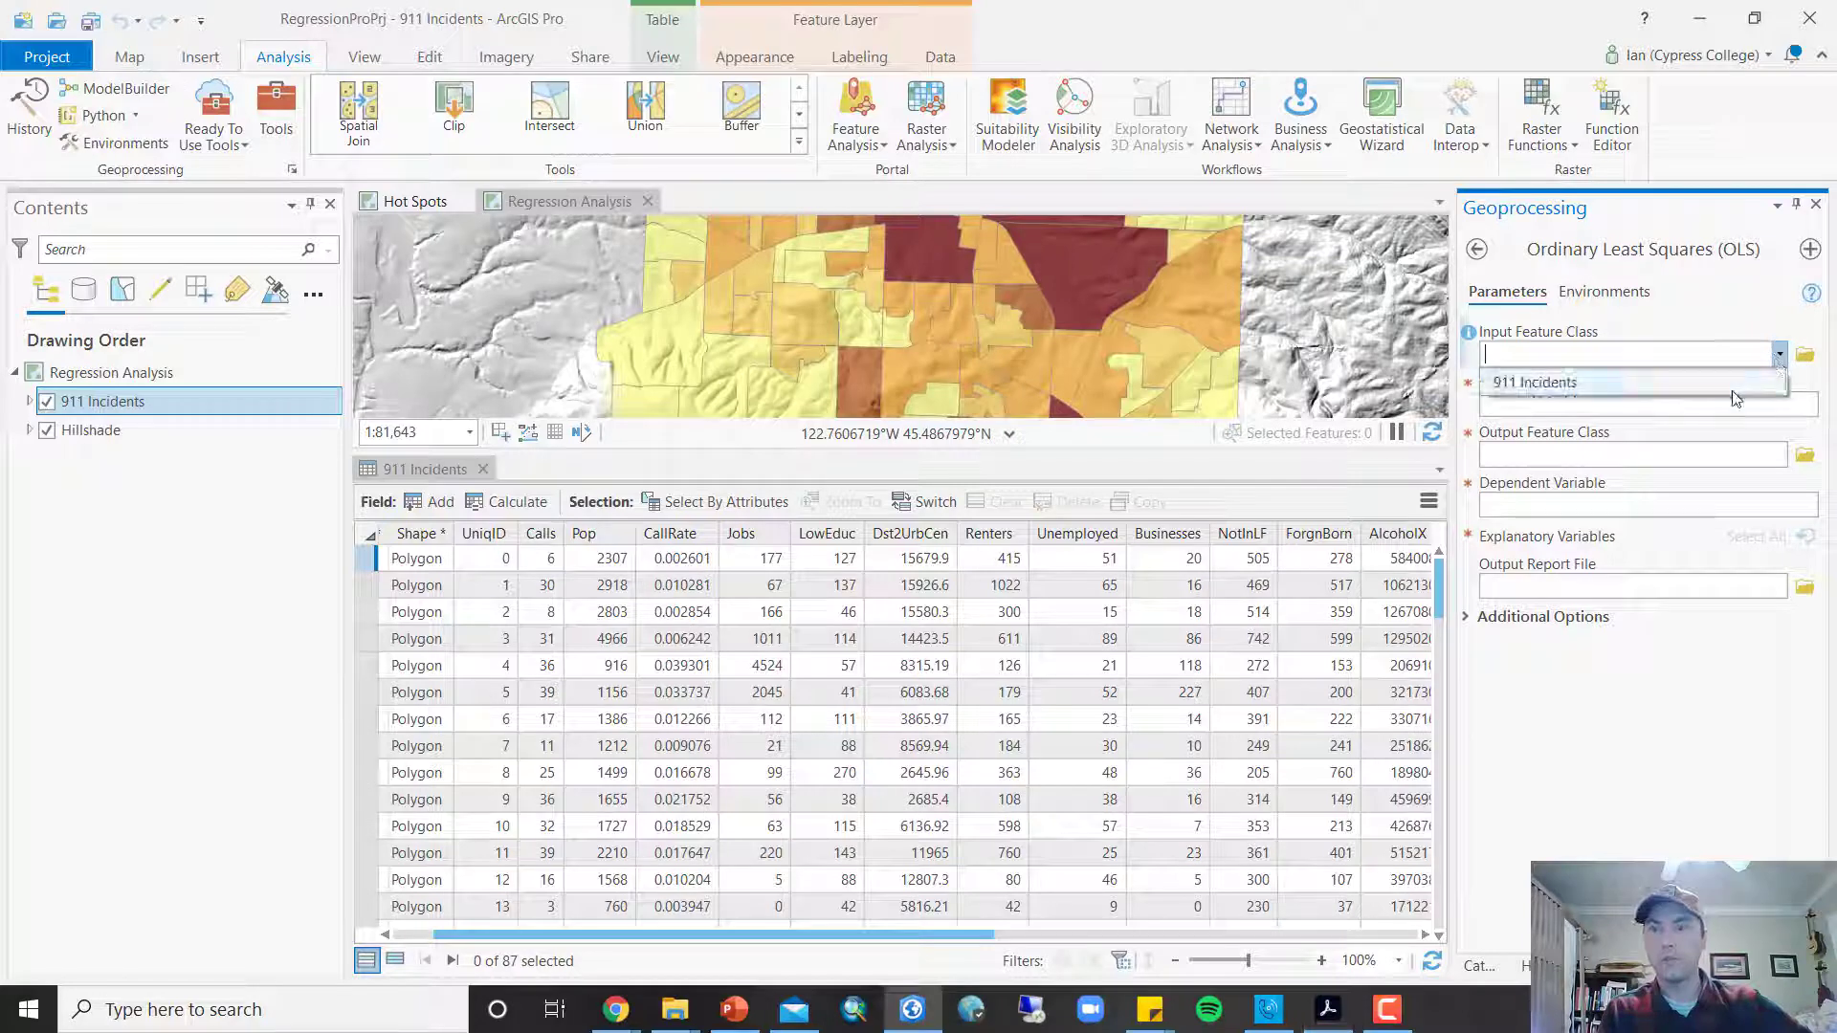
{"action": "left_click", "coordinate": [1734, 390]}
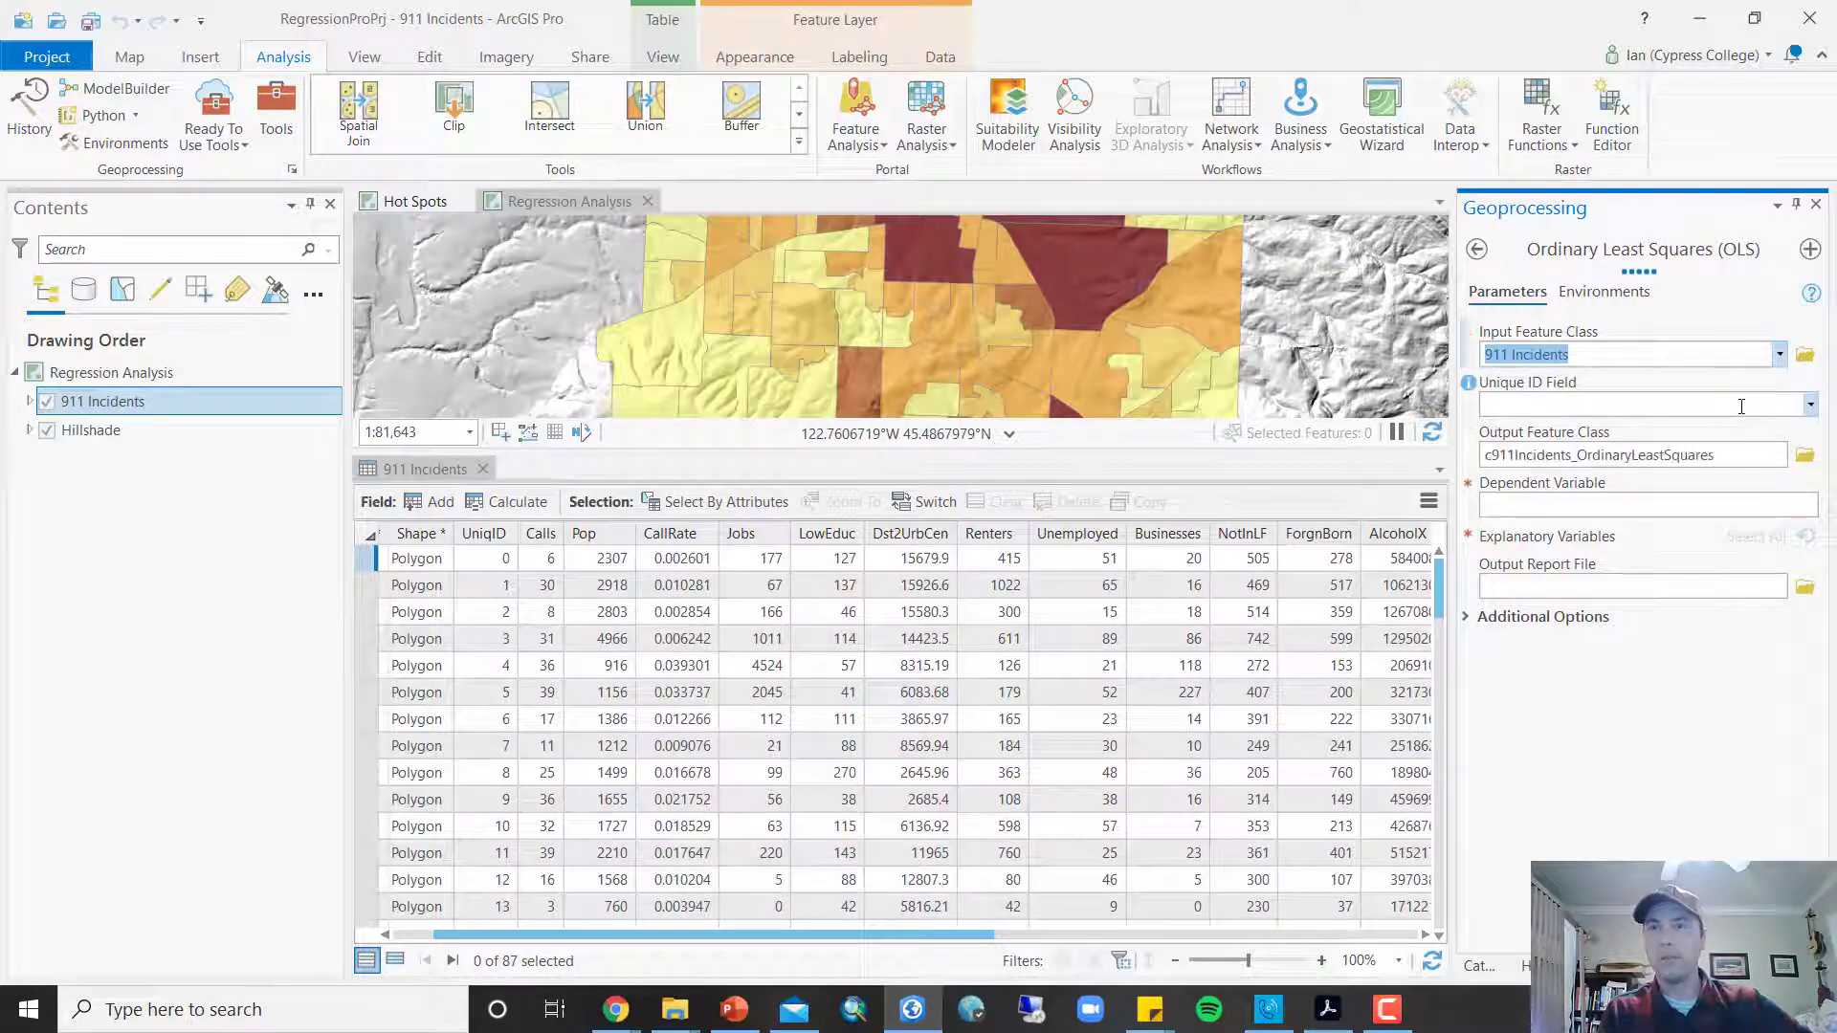
{"action": "left_click", "coordinate": [1798, 409]}
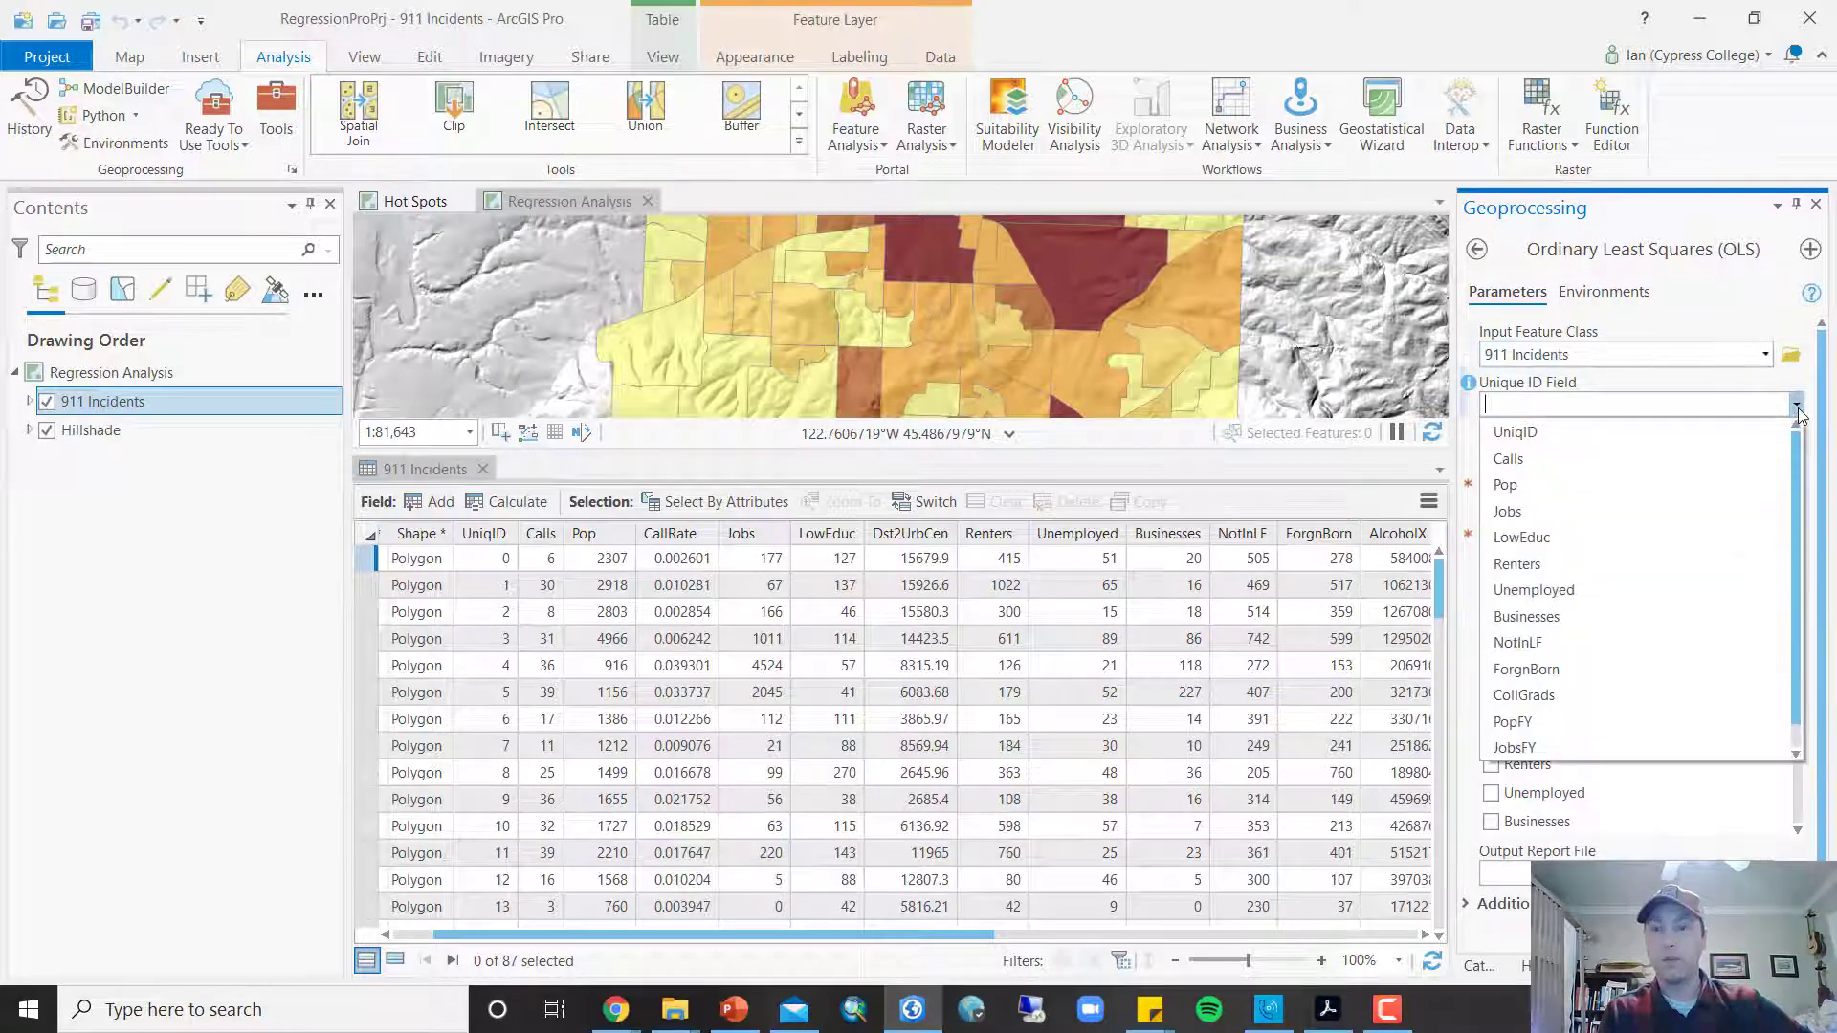
{"action": "left_click", "coordinate": [1527, 432]}
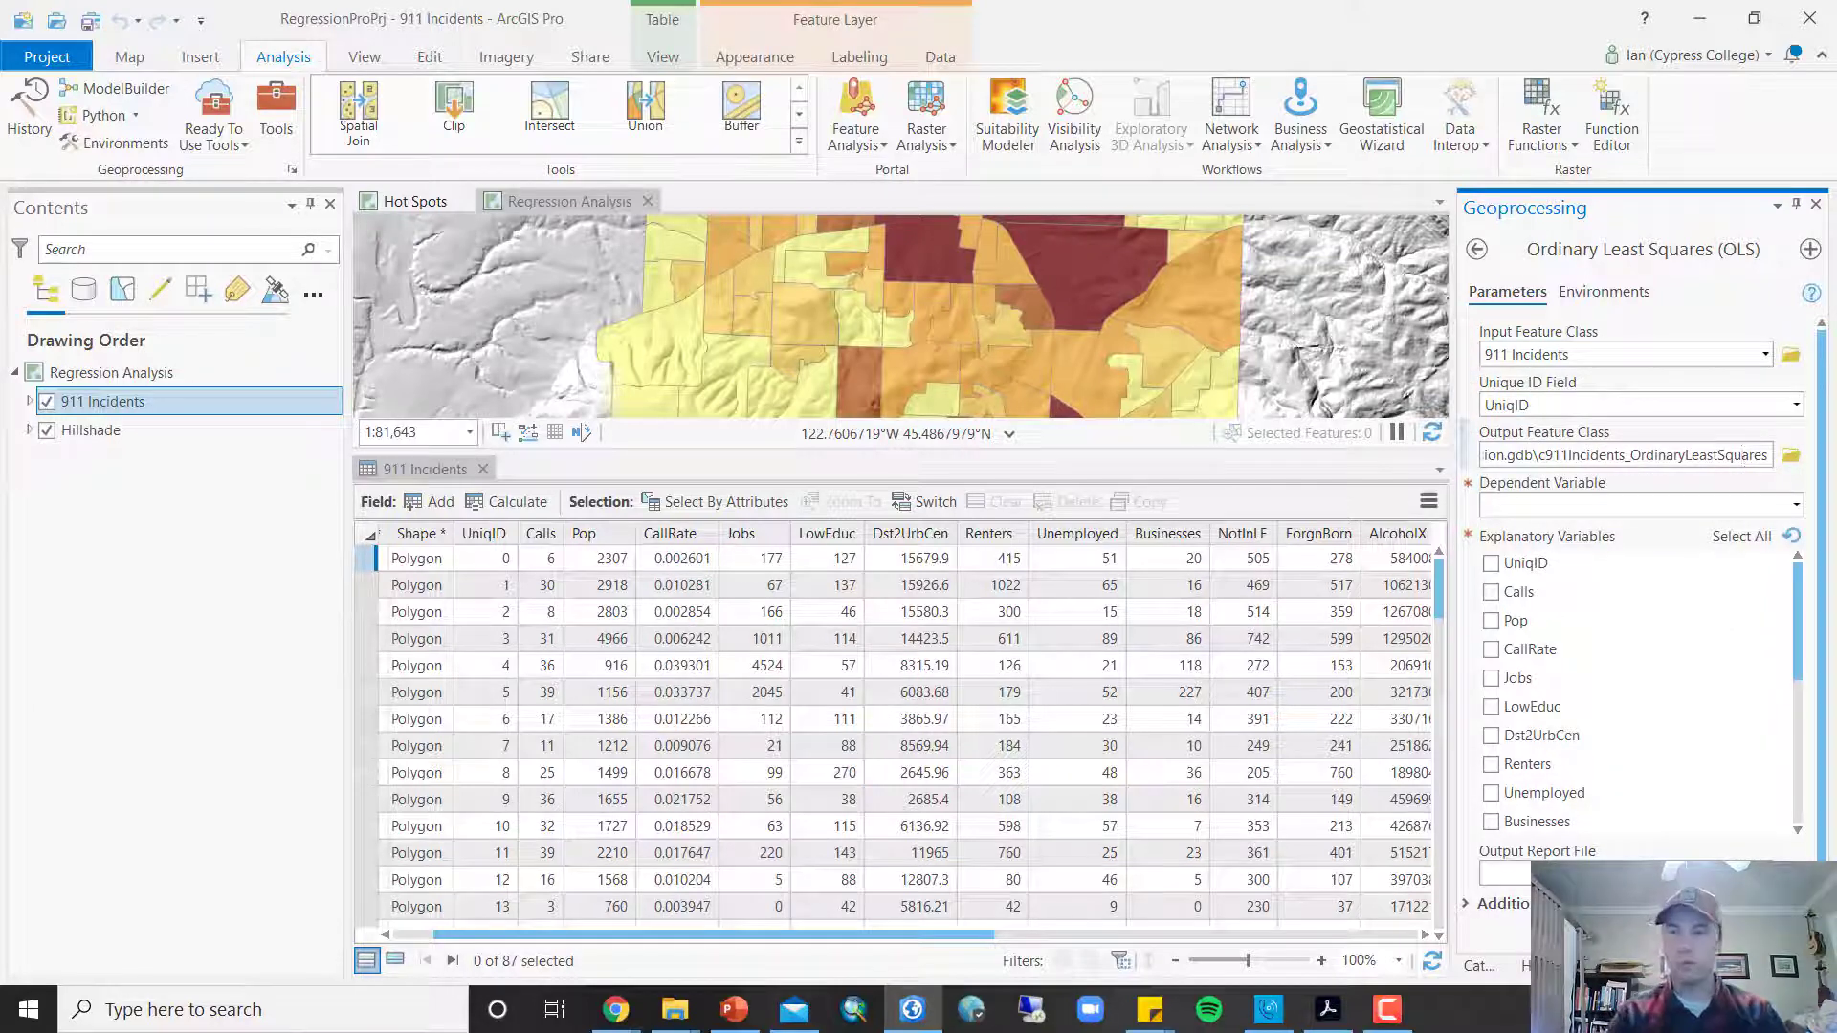
Name the OLS output feature class OlsPopResults in the regression geodatabase
{"action": "left_click_drag", "start_coordinate": [1537, 456], "coordinate": [1768, 455]}
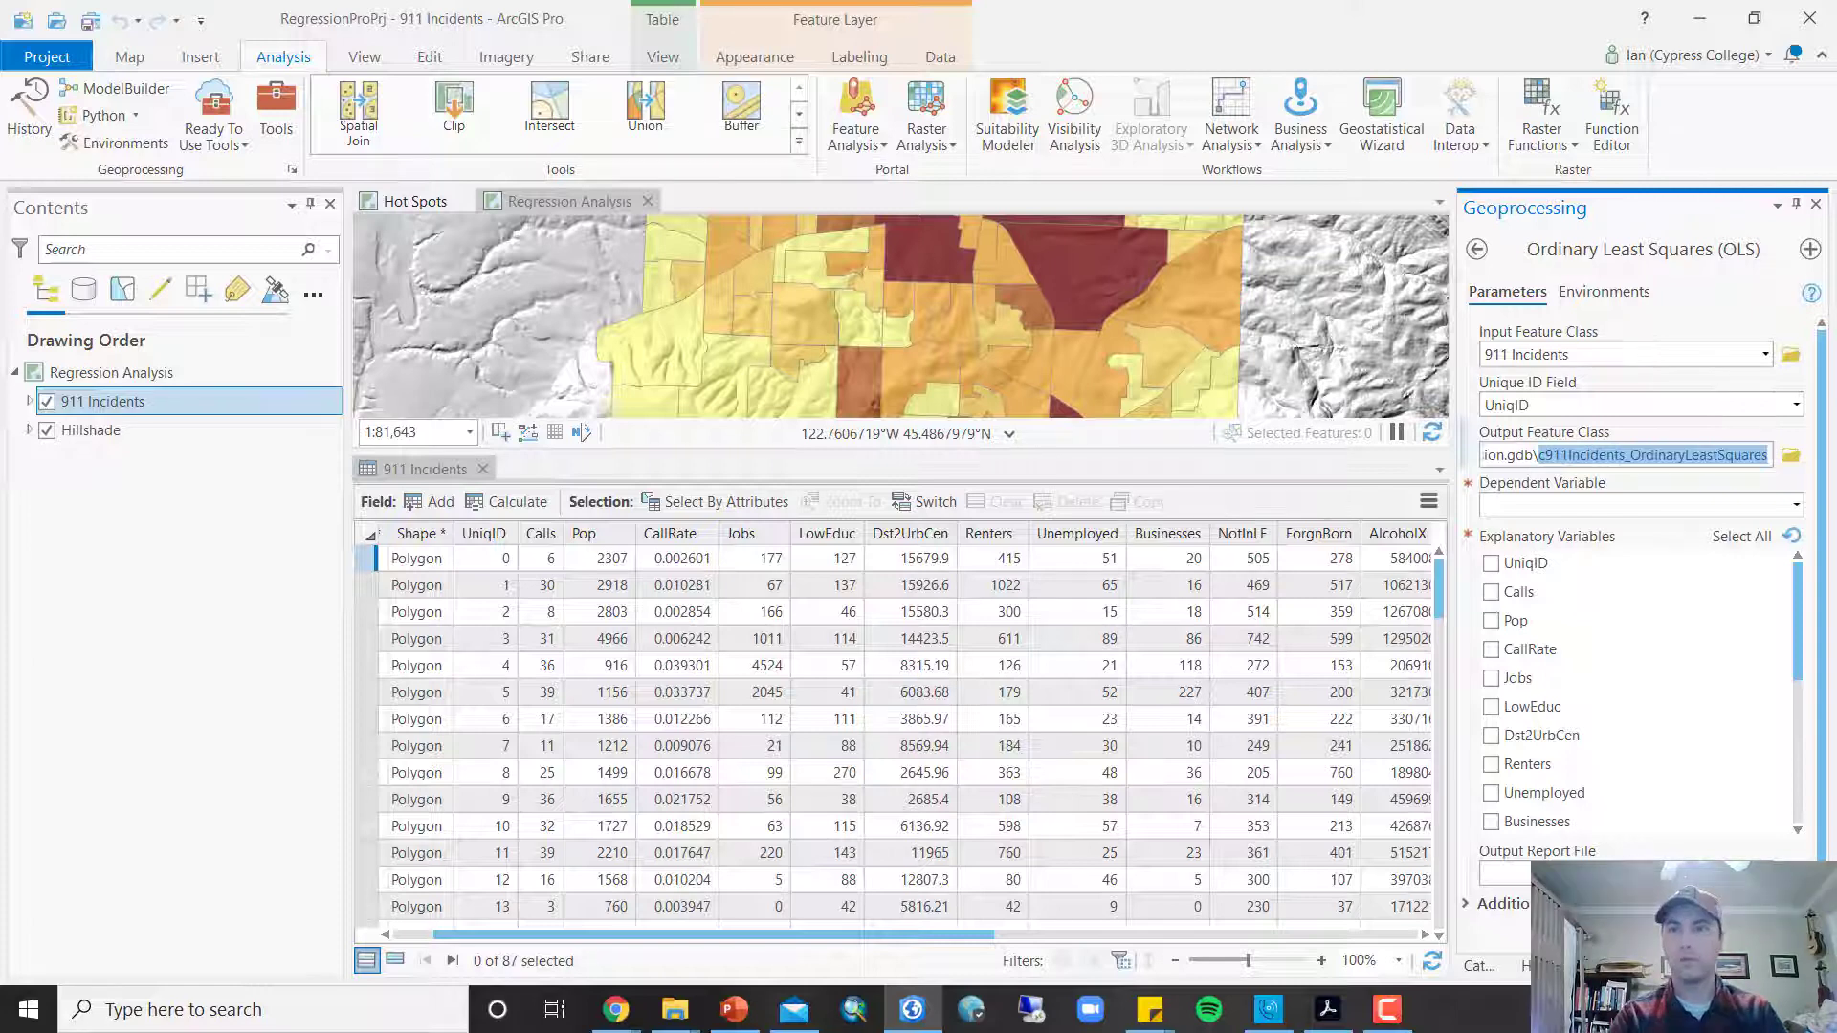
{"action": "type", "text": "OlsPopR"}
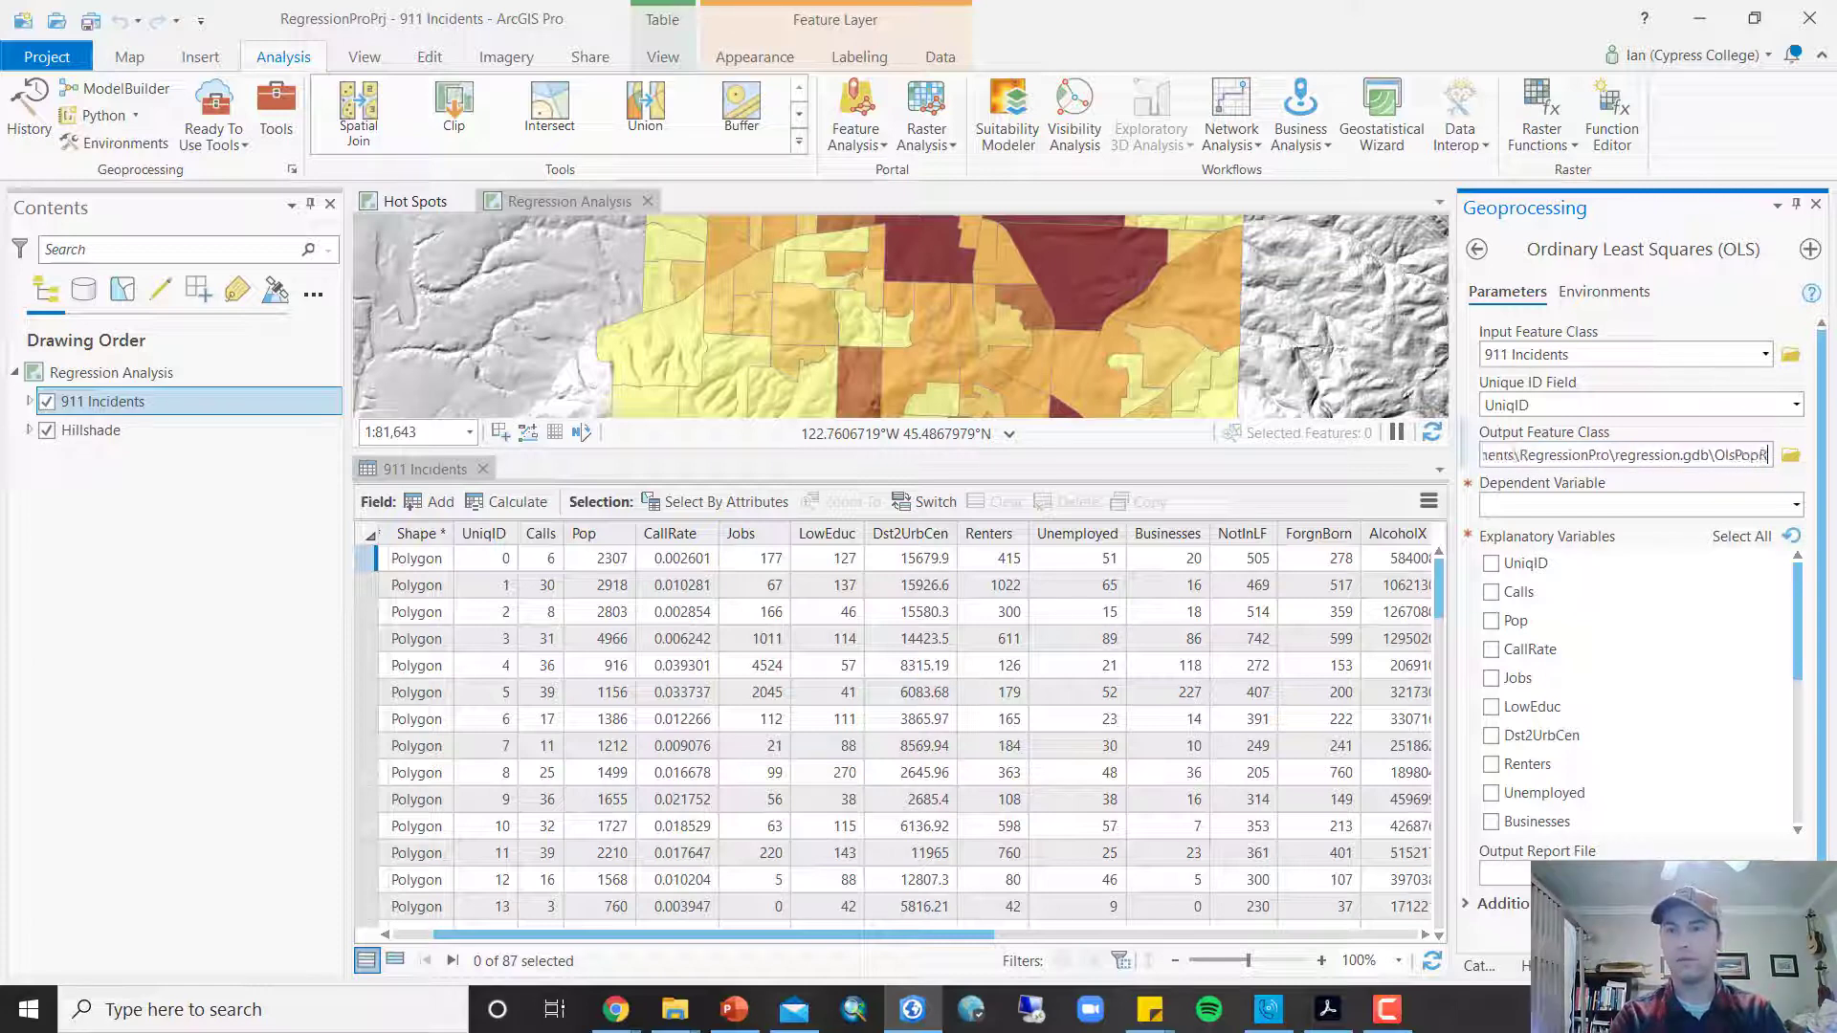
{"action": "type", "text": "esults"}
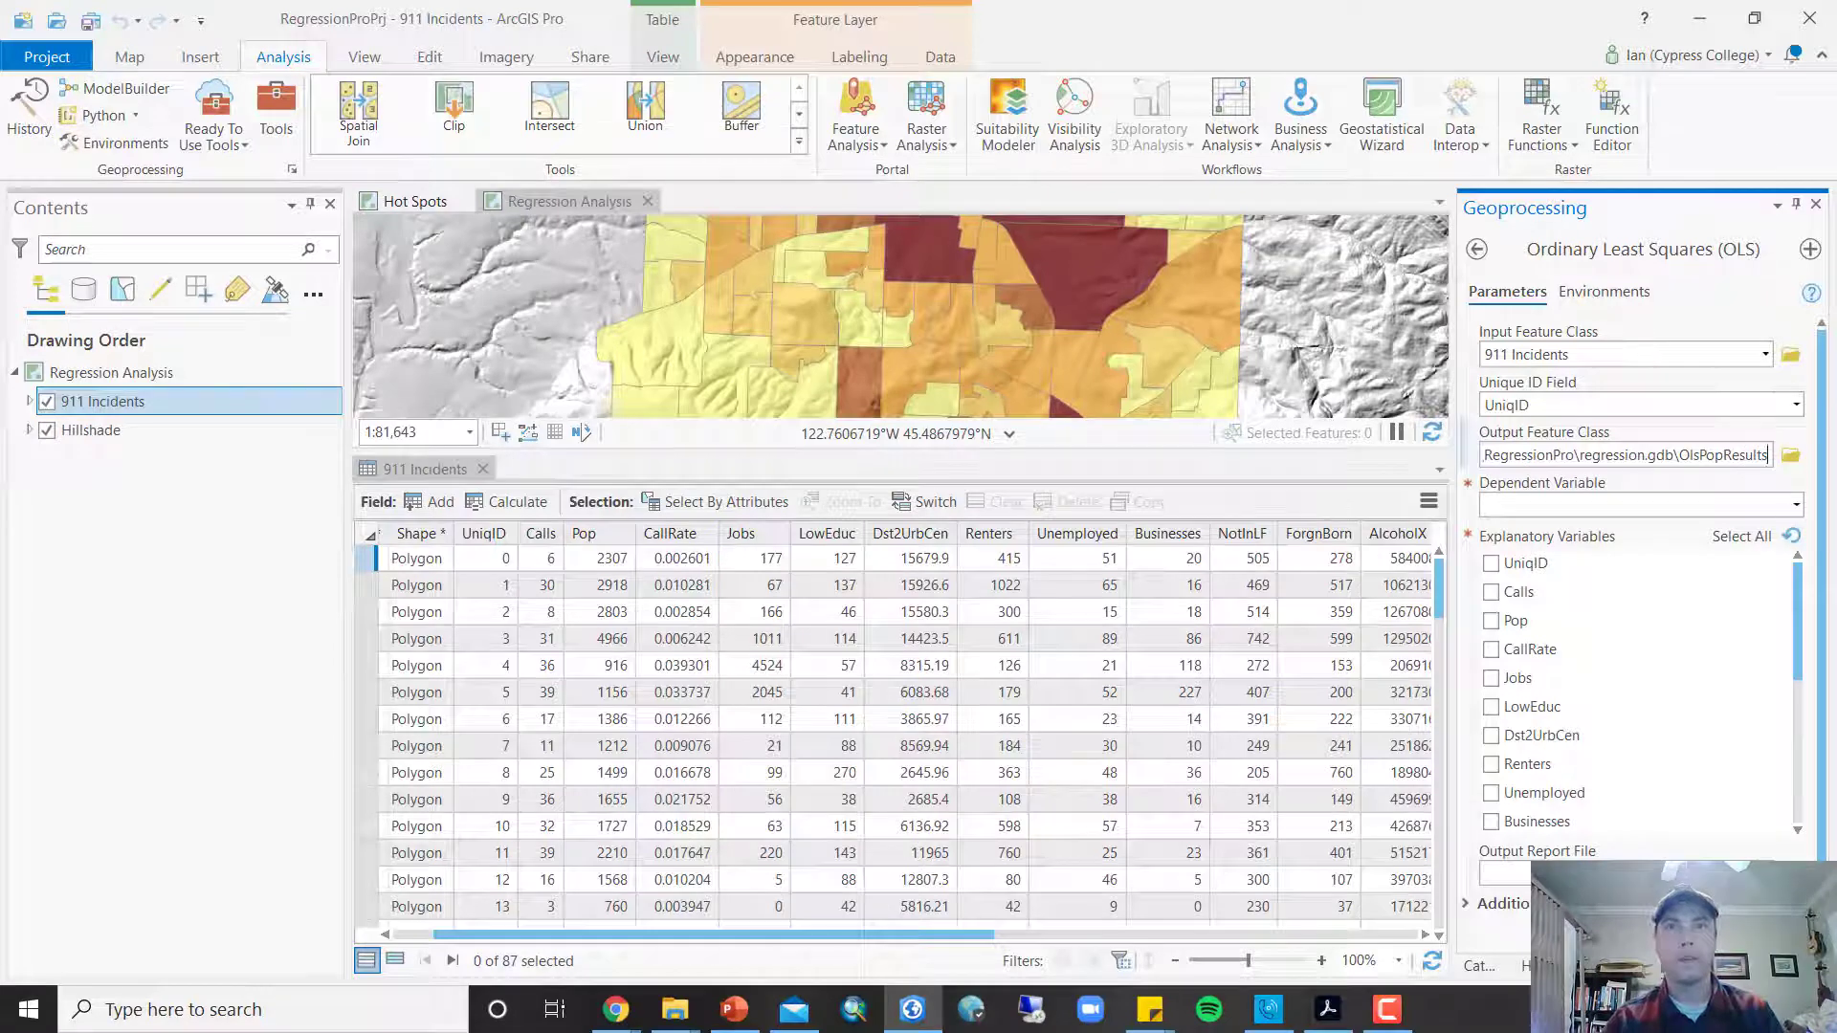
Set Calls as the dependent variable and select Pop as the only explanatory variable
{"action": "left_click", "coordinate": [1797, 507]}
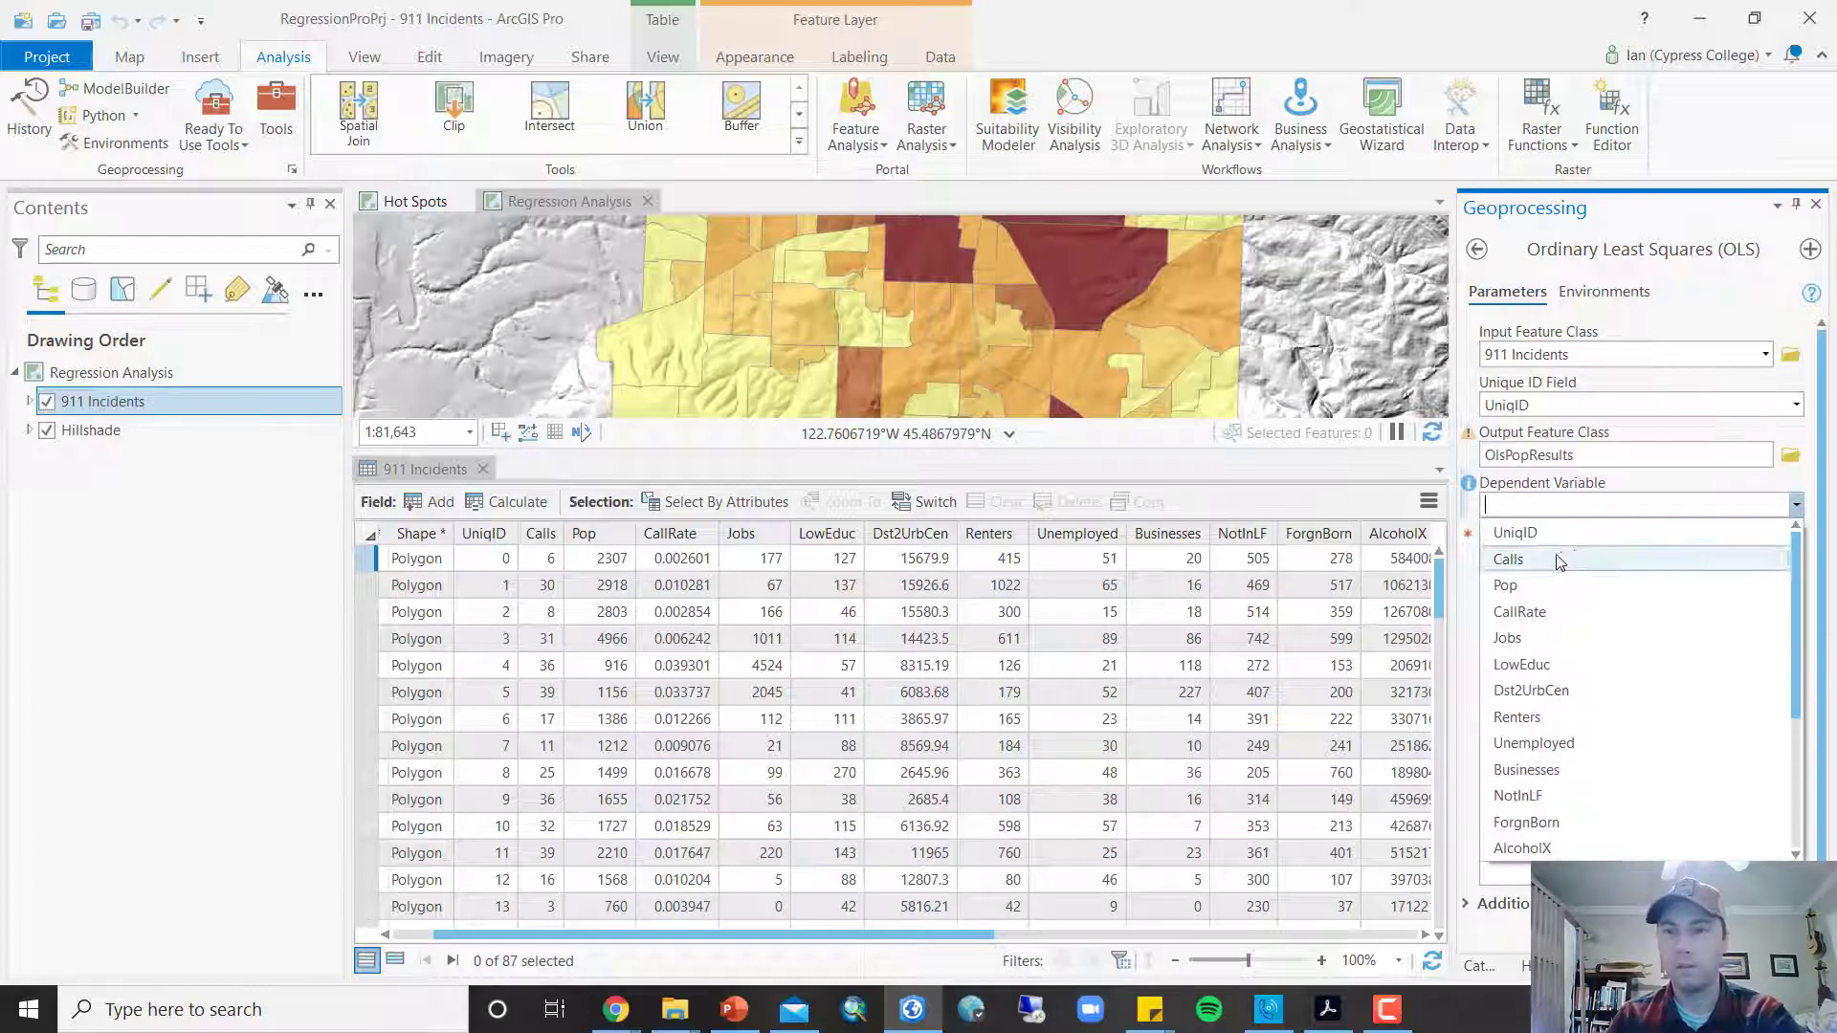
{"action": "left_click", "coordinate": [1559, 561]}
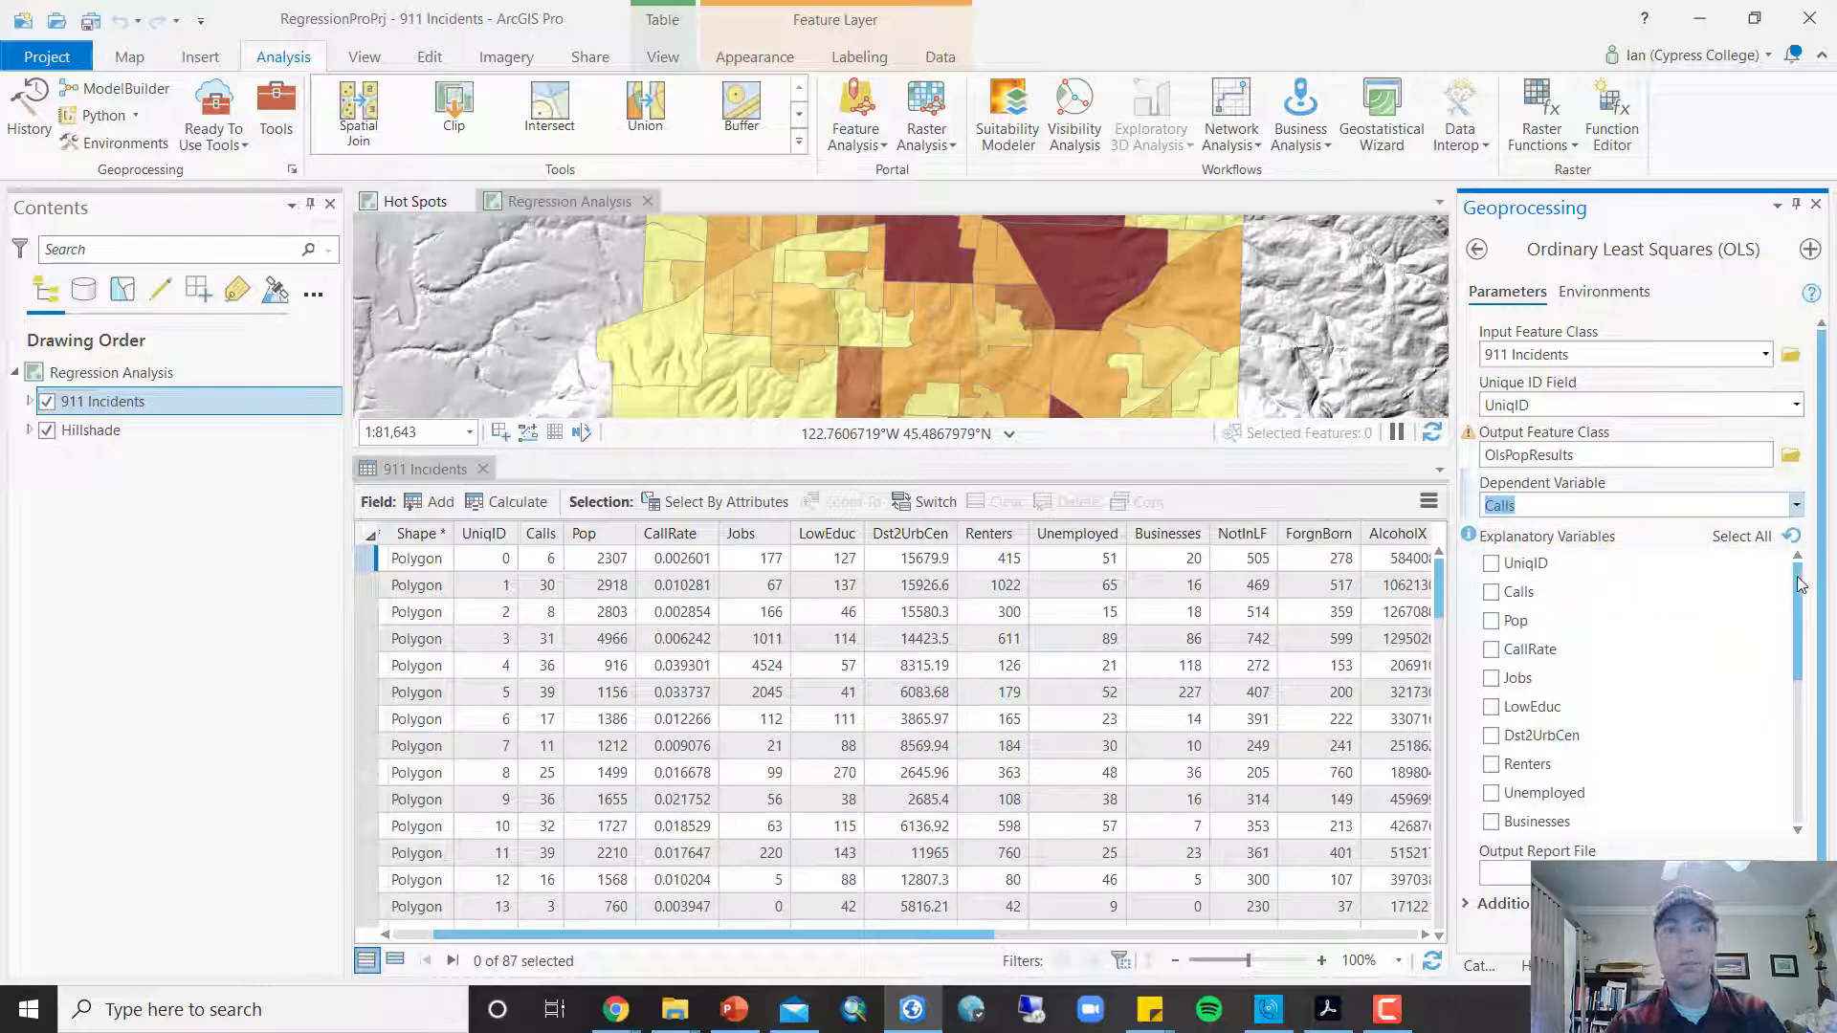
{"action": "left_click", "coordinate": [1514, 630]}
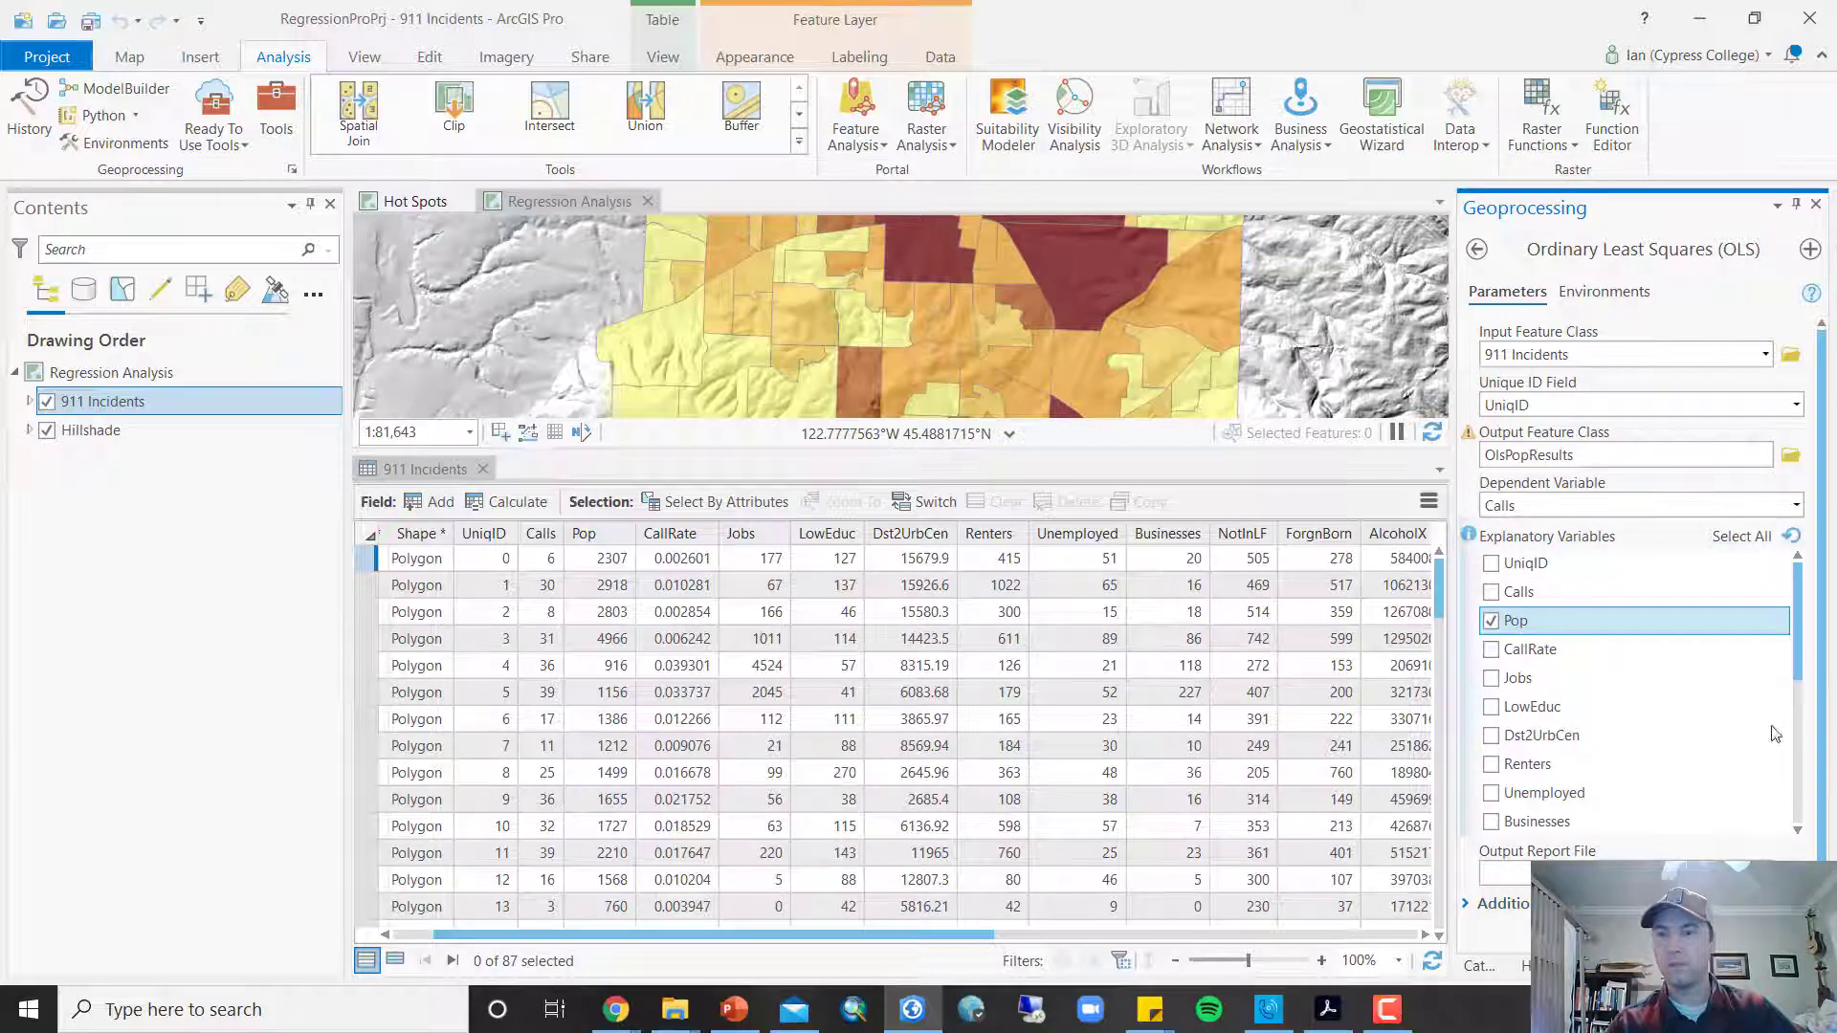
Rename the OLS output feature class OlsPopResults2 and run the regression
{"action": "left_click", "coordinate": [1645, 458]}
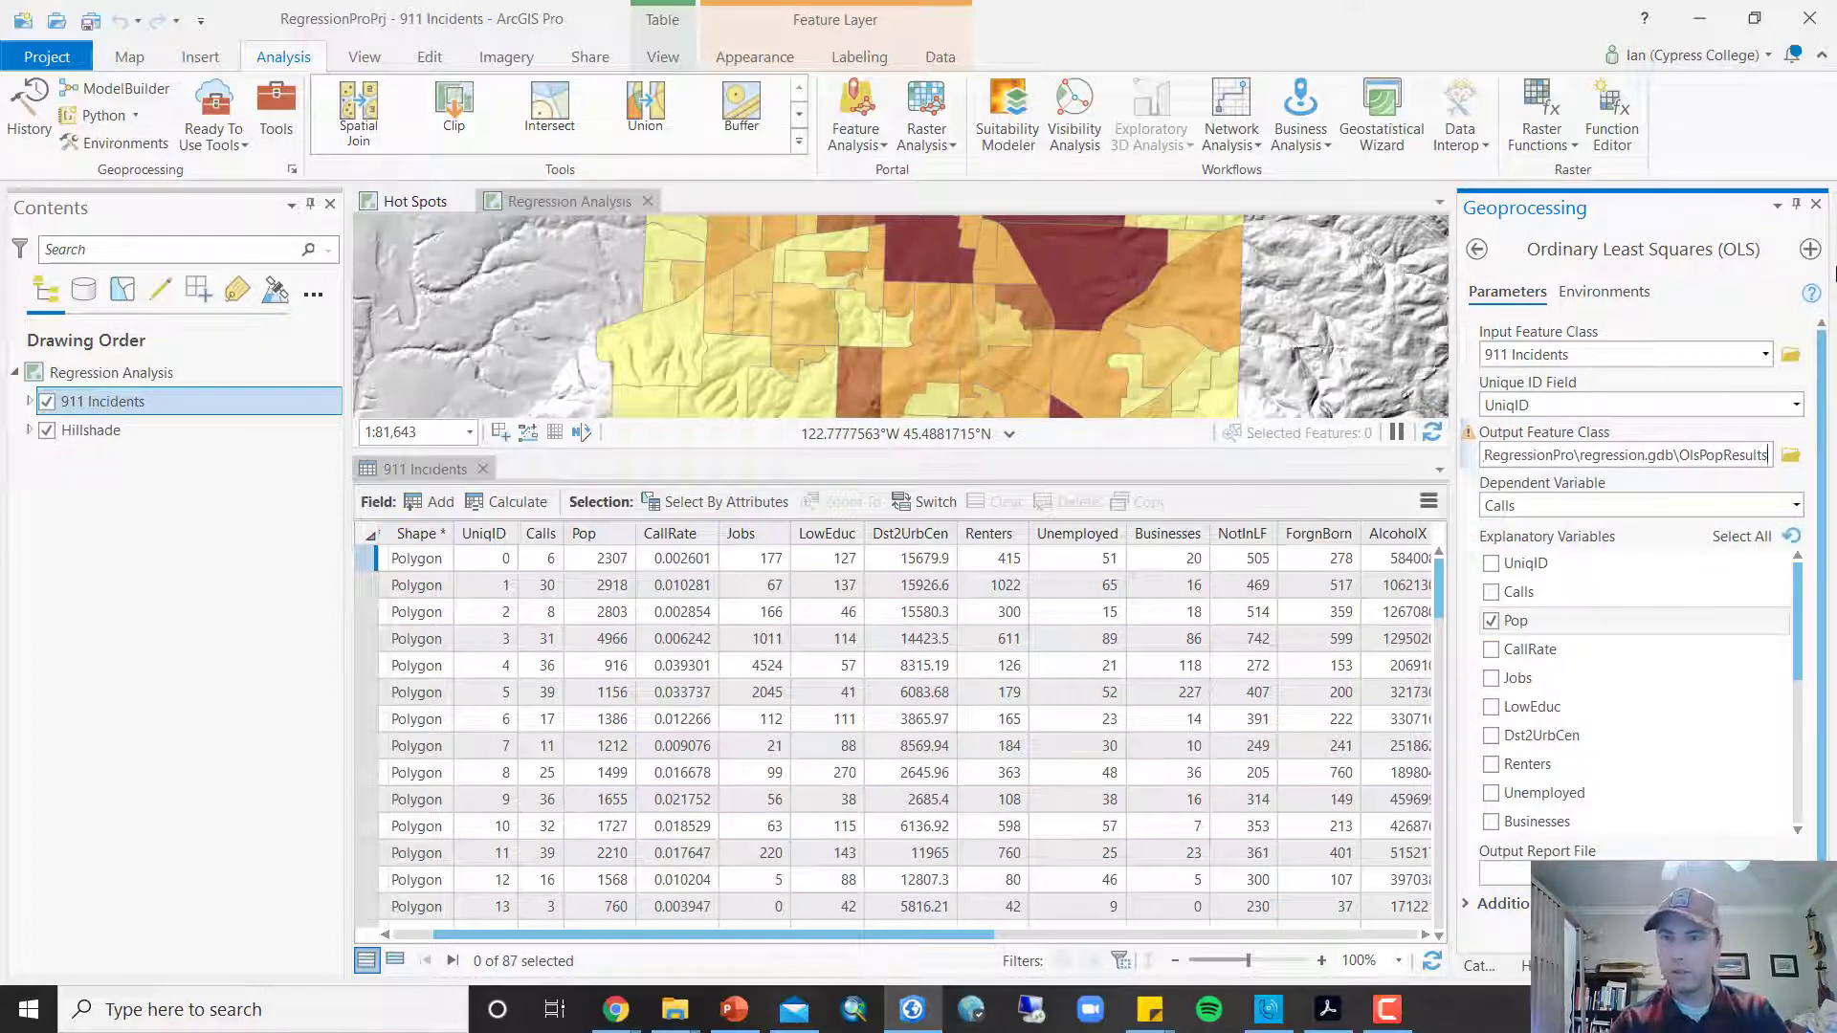
{"action": "type", "text": "2"}
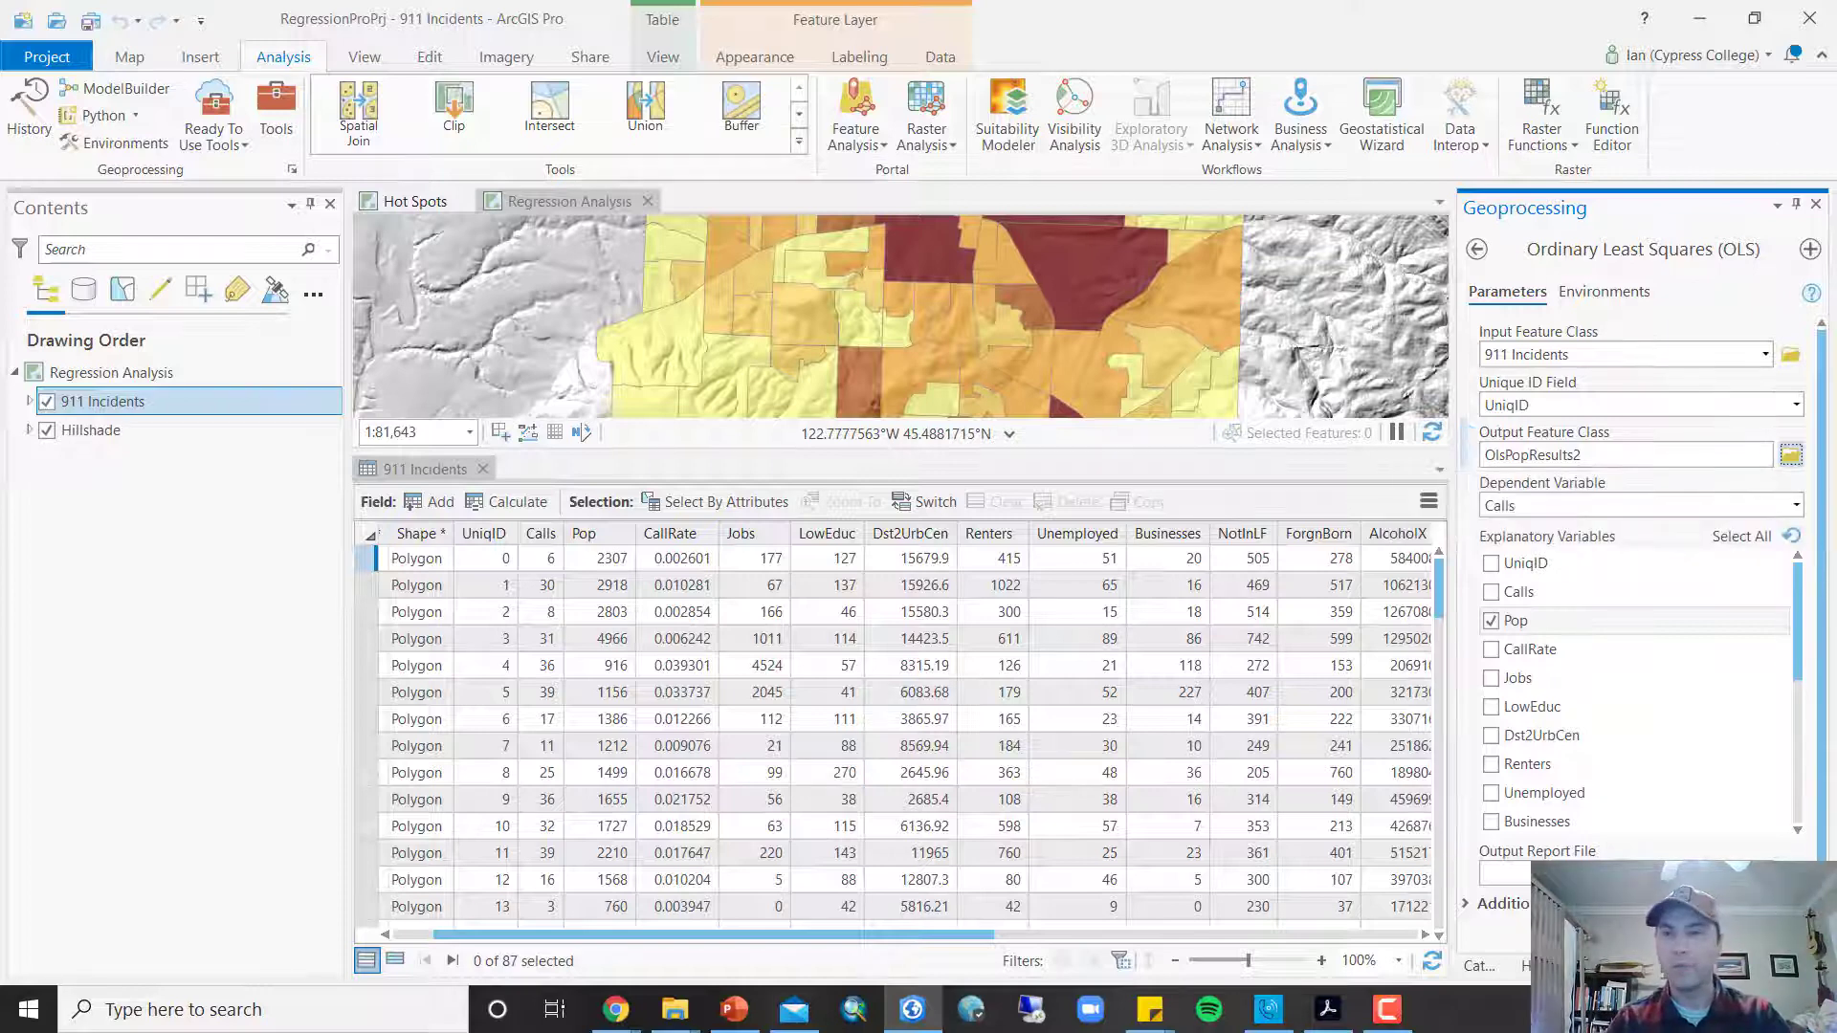
{"action": "left_click", "coordinate": [1768, 934]}
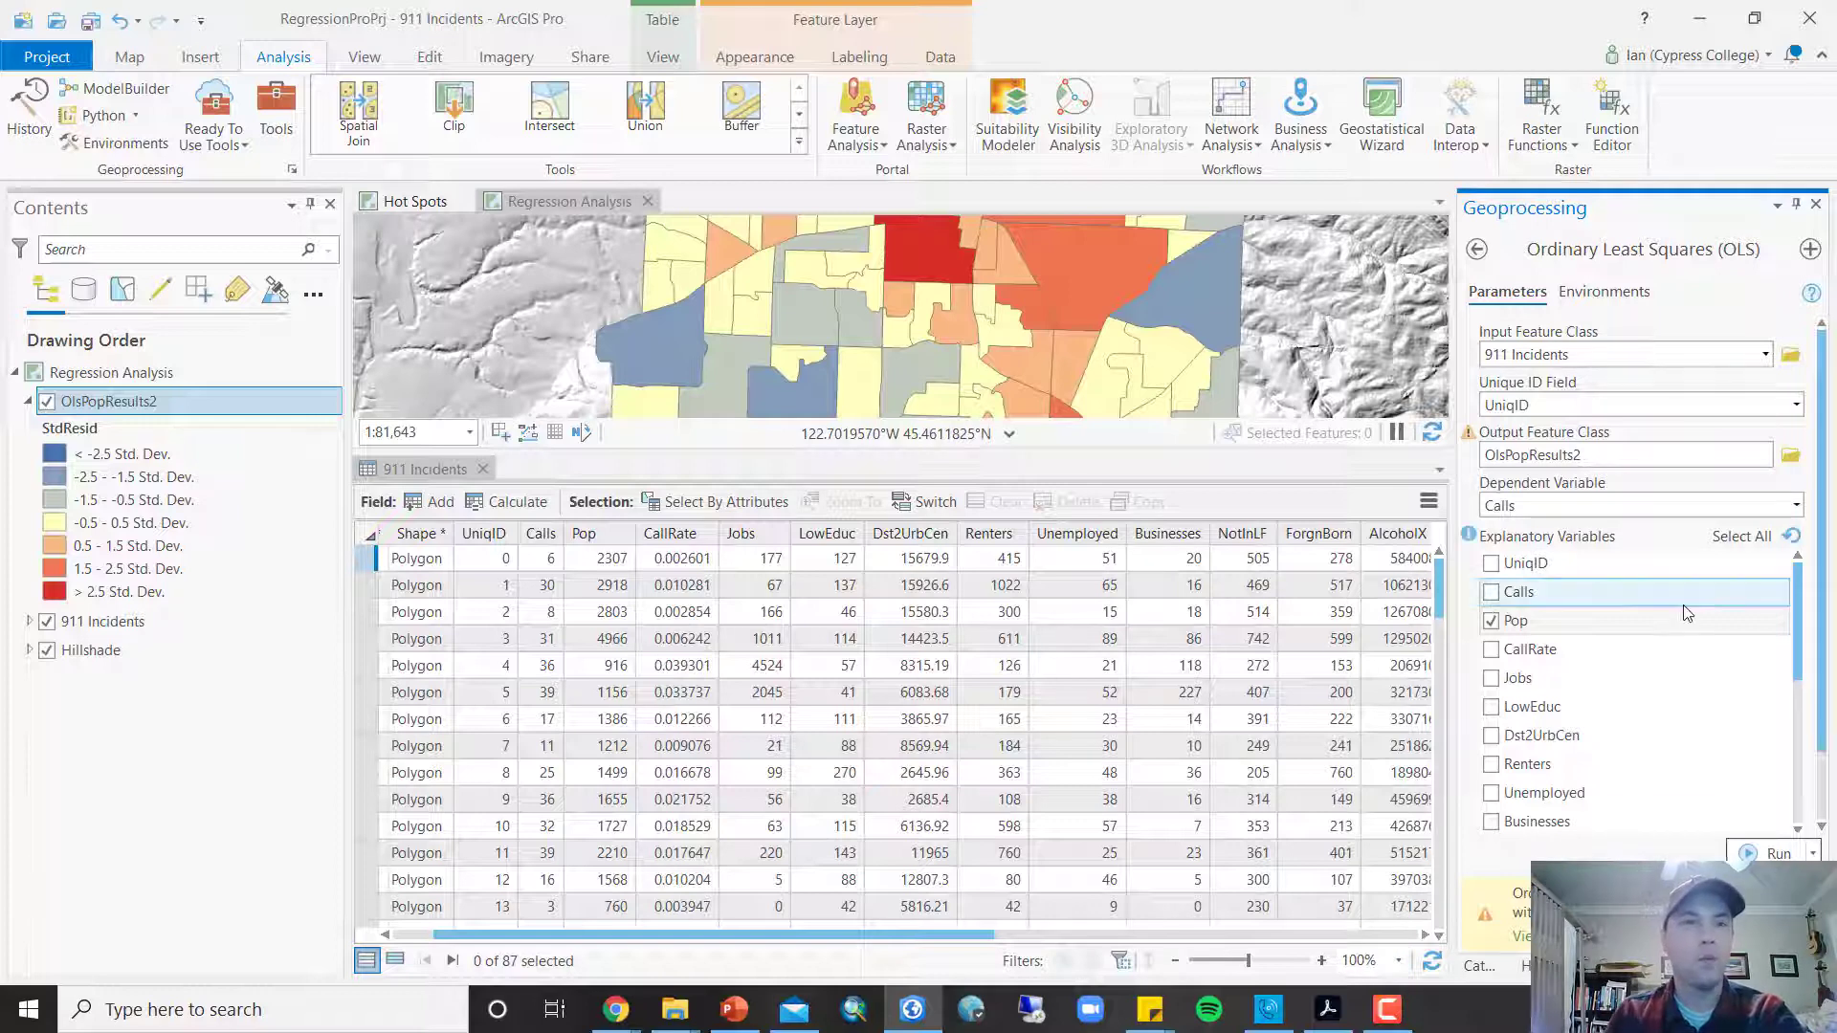
Close the 911 Incidents attribute table and open the details of the OLS run in a separate window
{"action": "left_click", "coordinate": [484, 468]}
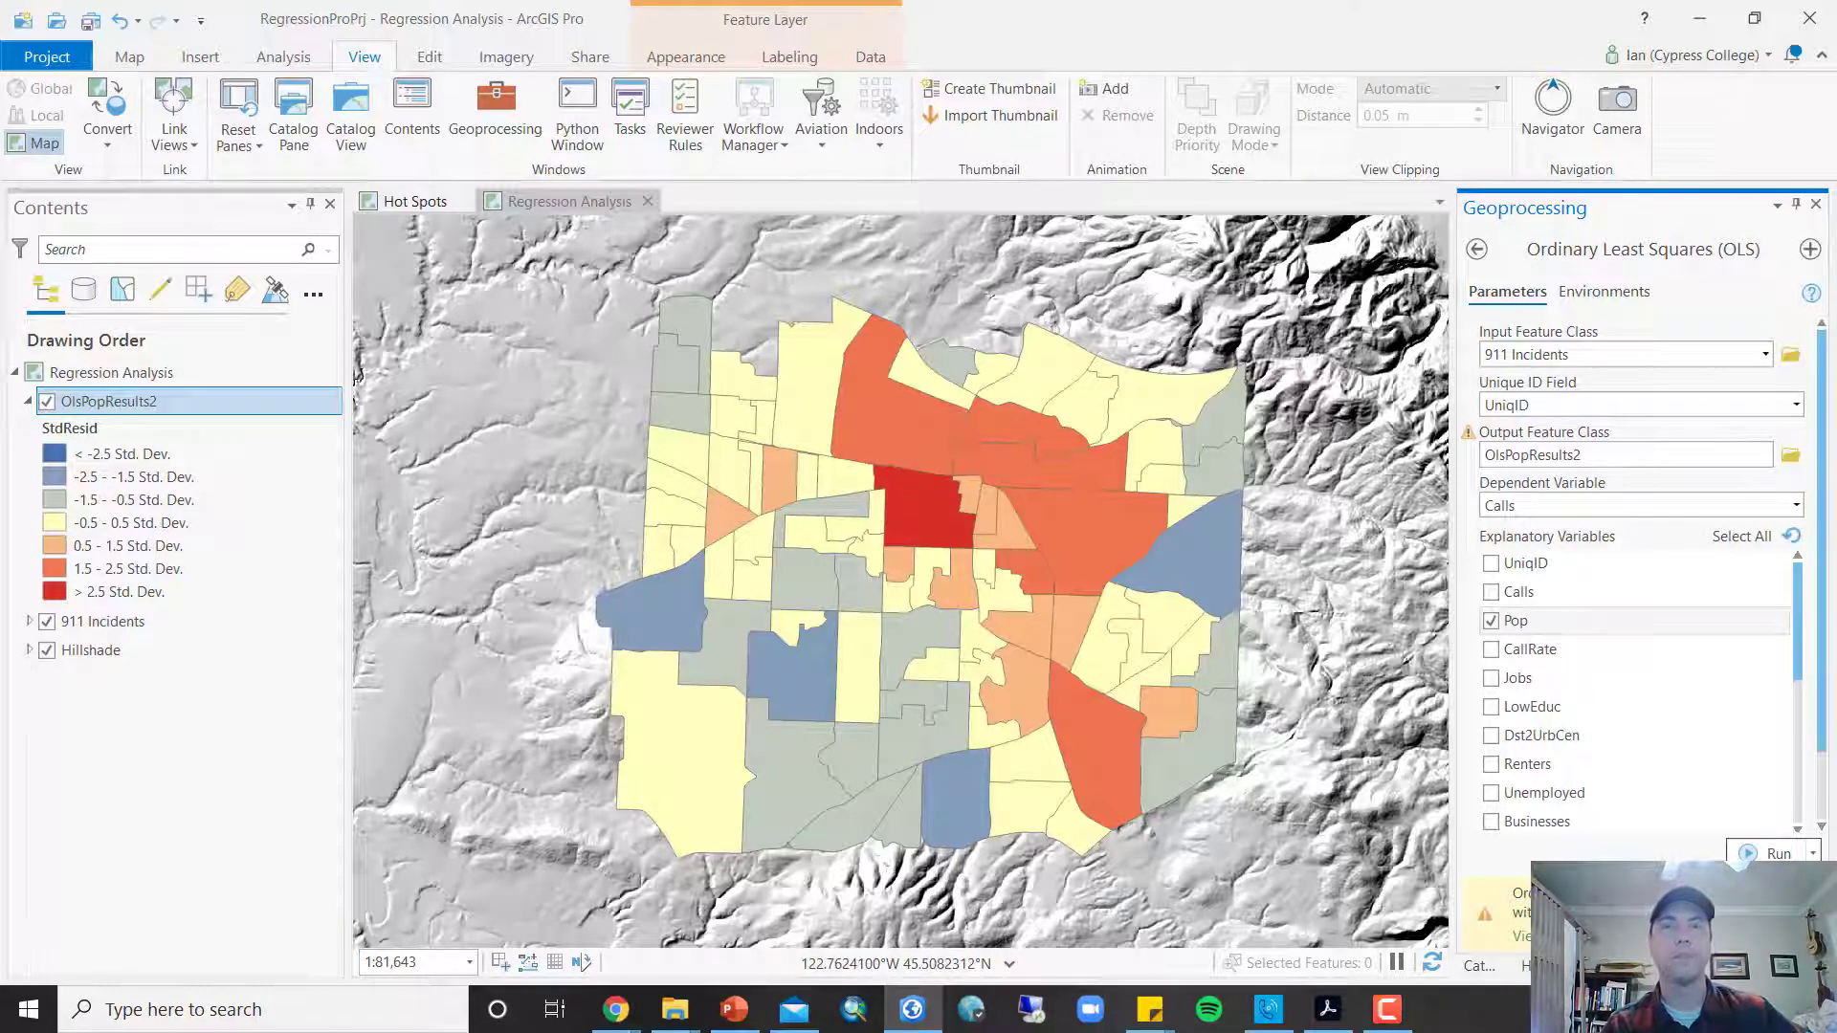
{"action": "key", "text": "alt+Tab"}
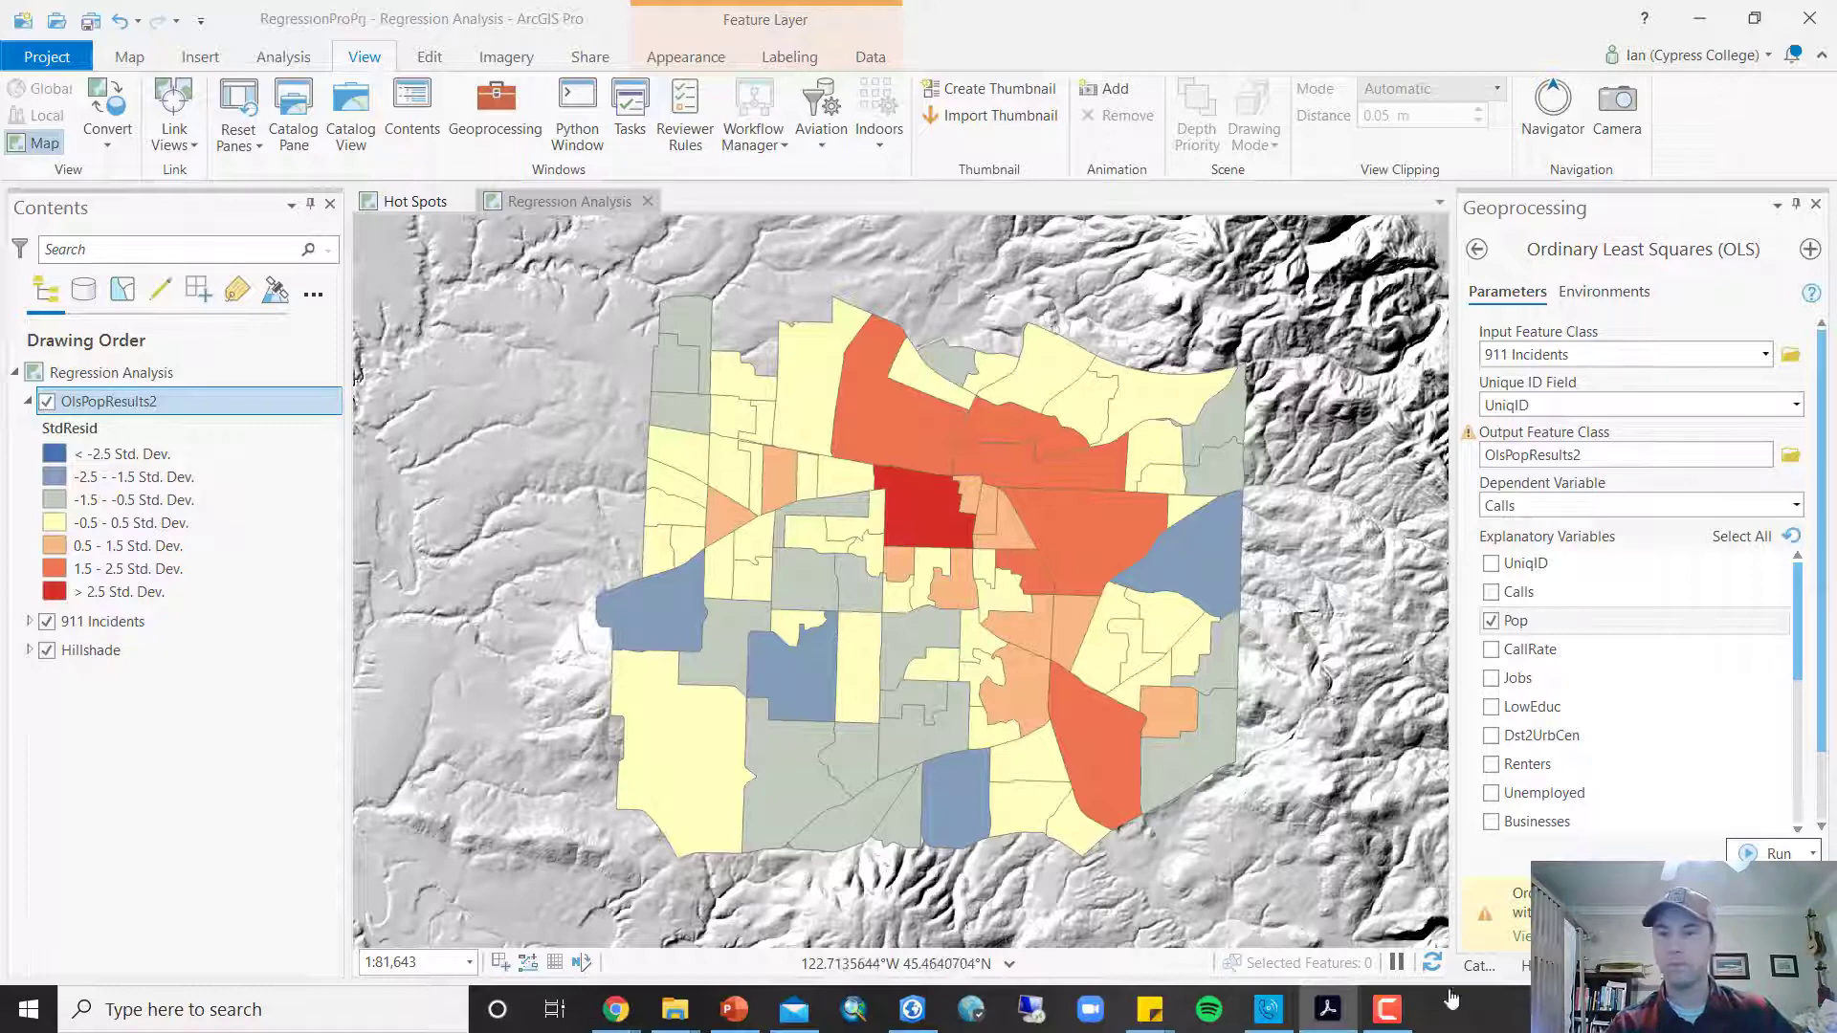
{"action": "left_click", "coordinate": [1521, 935]}
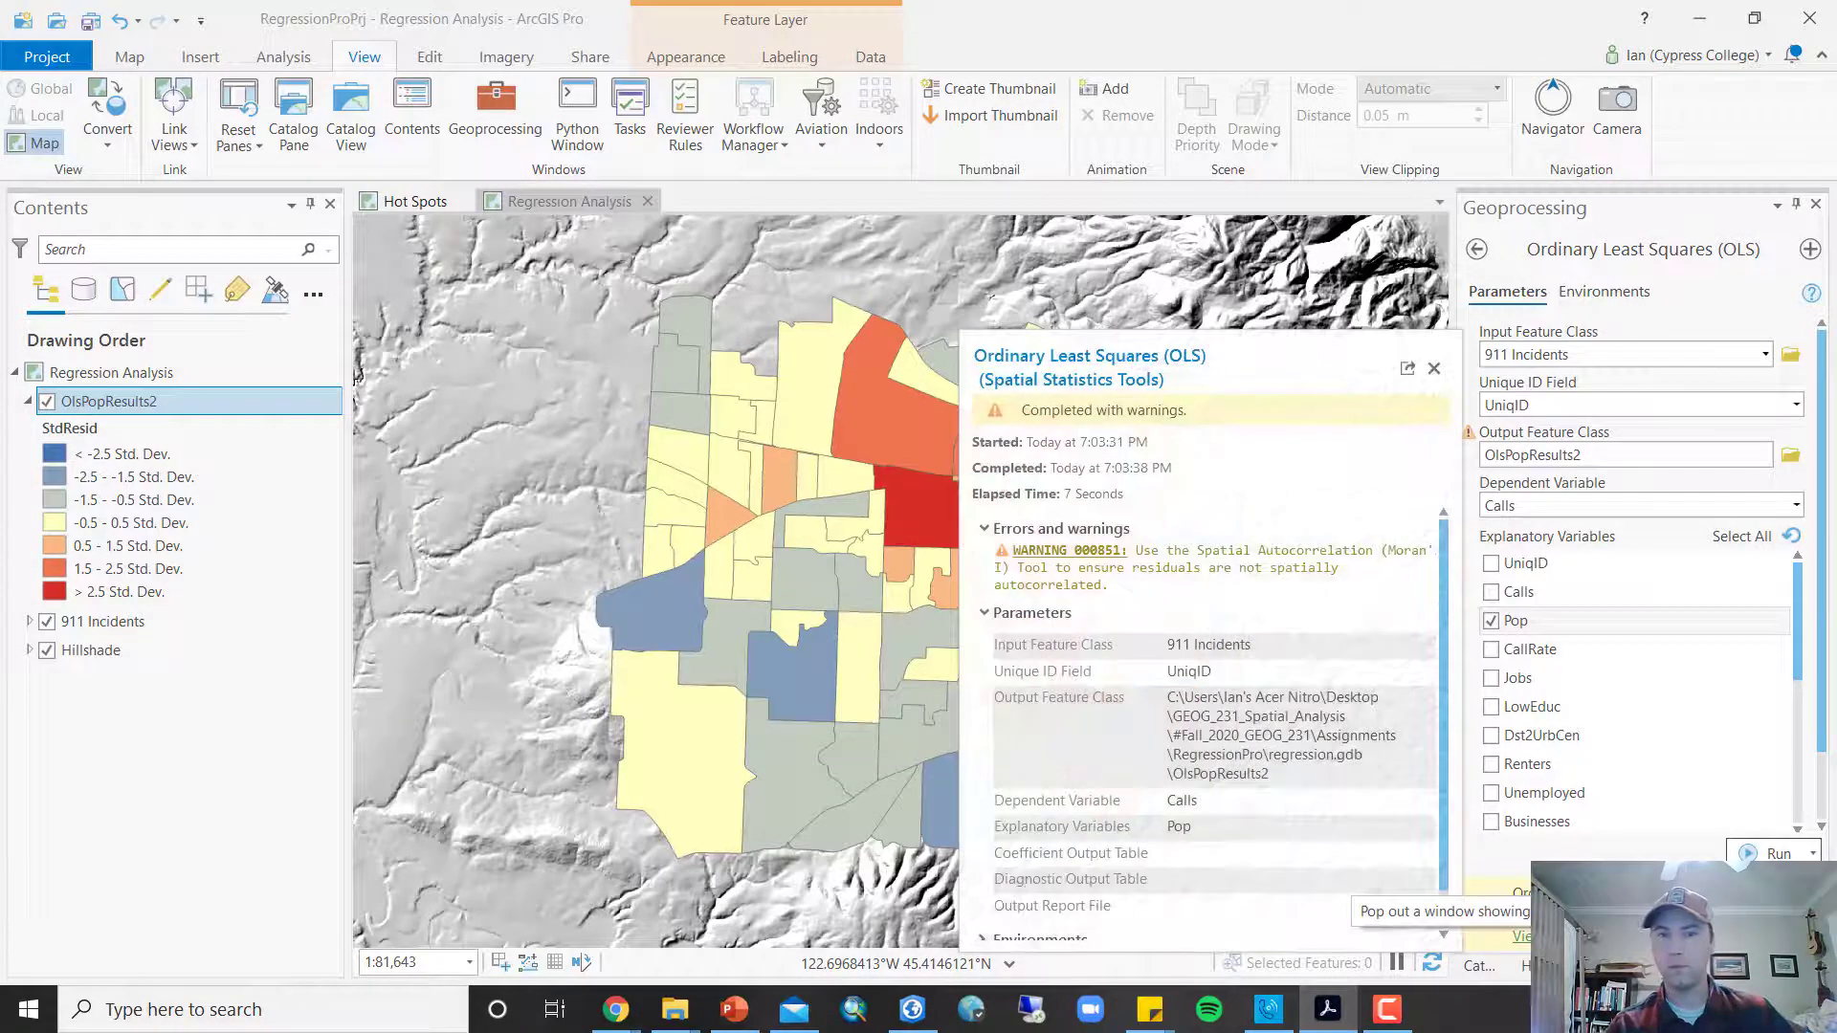
{"action": "left_click", "coordinate": [1539, 937]}
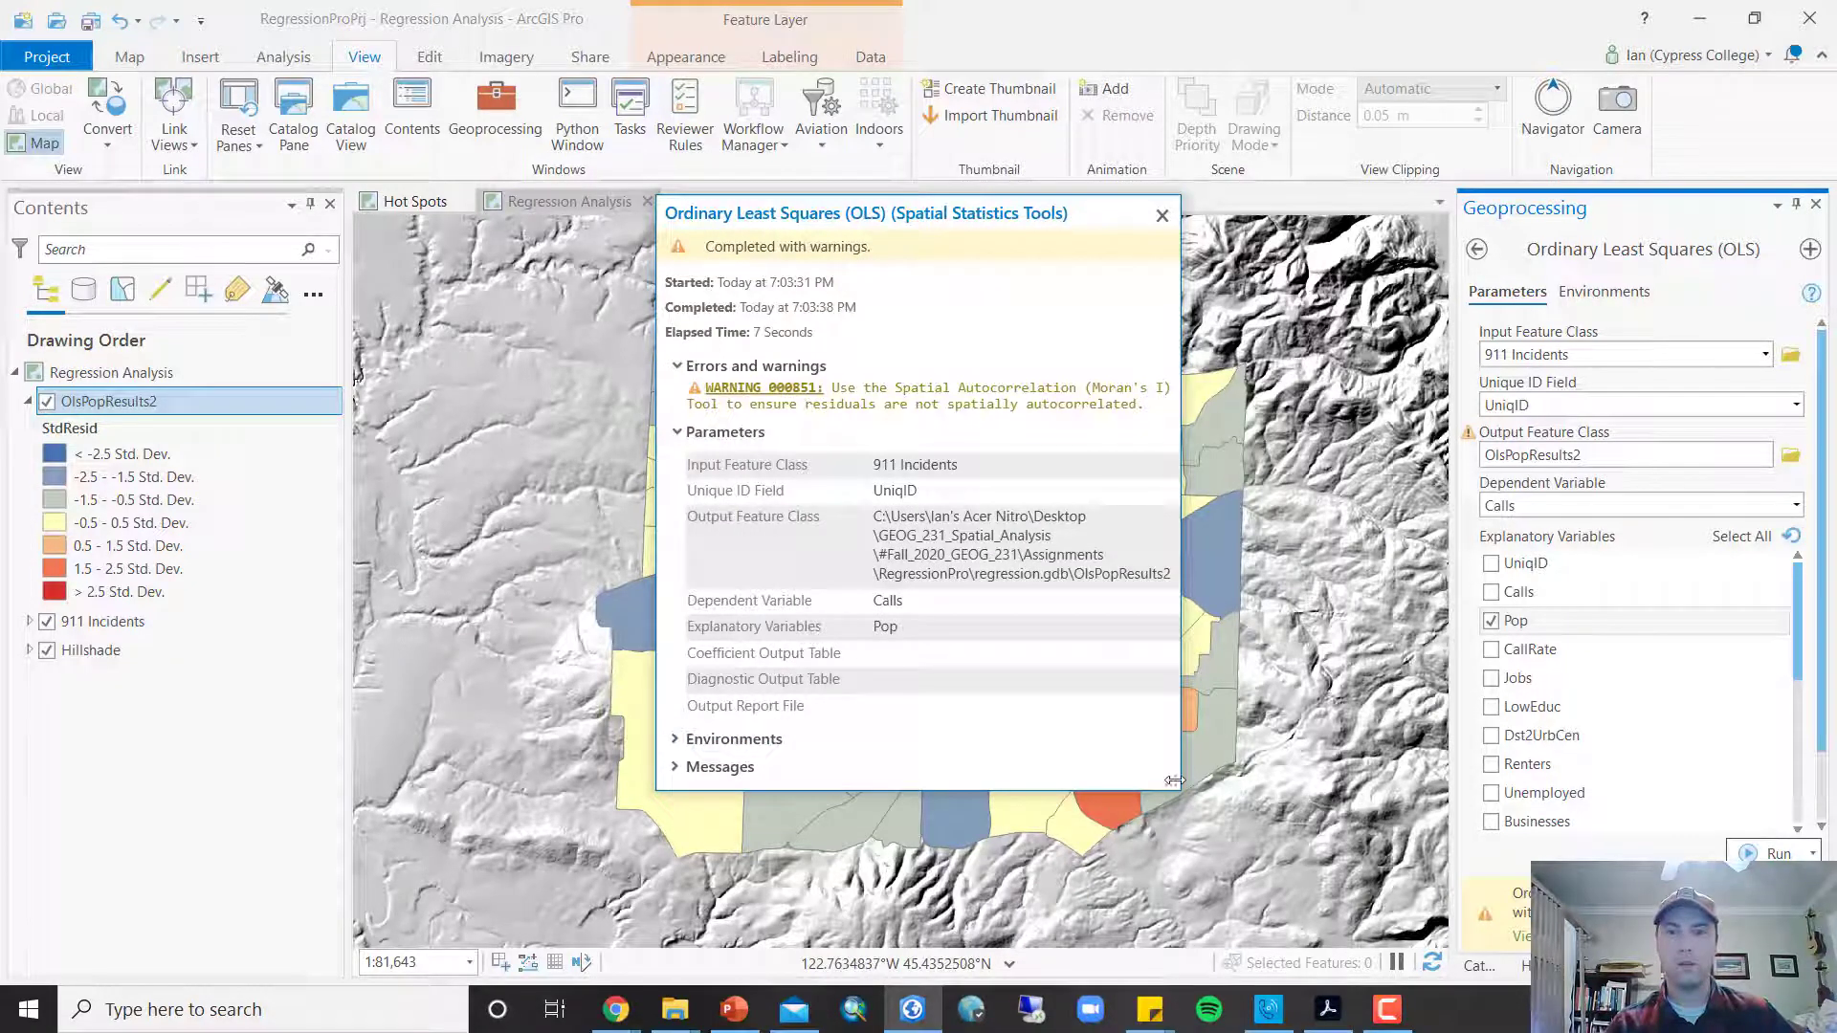
Widen the OLS details window and expand its messages to show the summary of OLS results
{"action": "left_click_drag", "start_coordinate": [1175, 781], "coordinate": [1550, 781]}
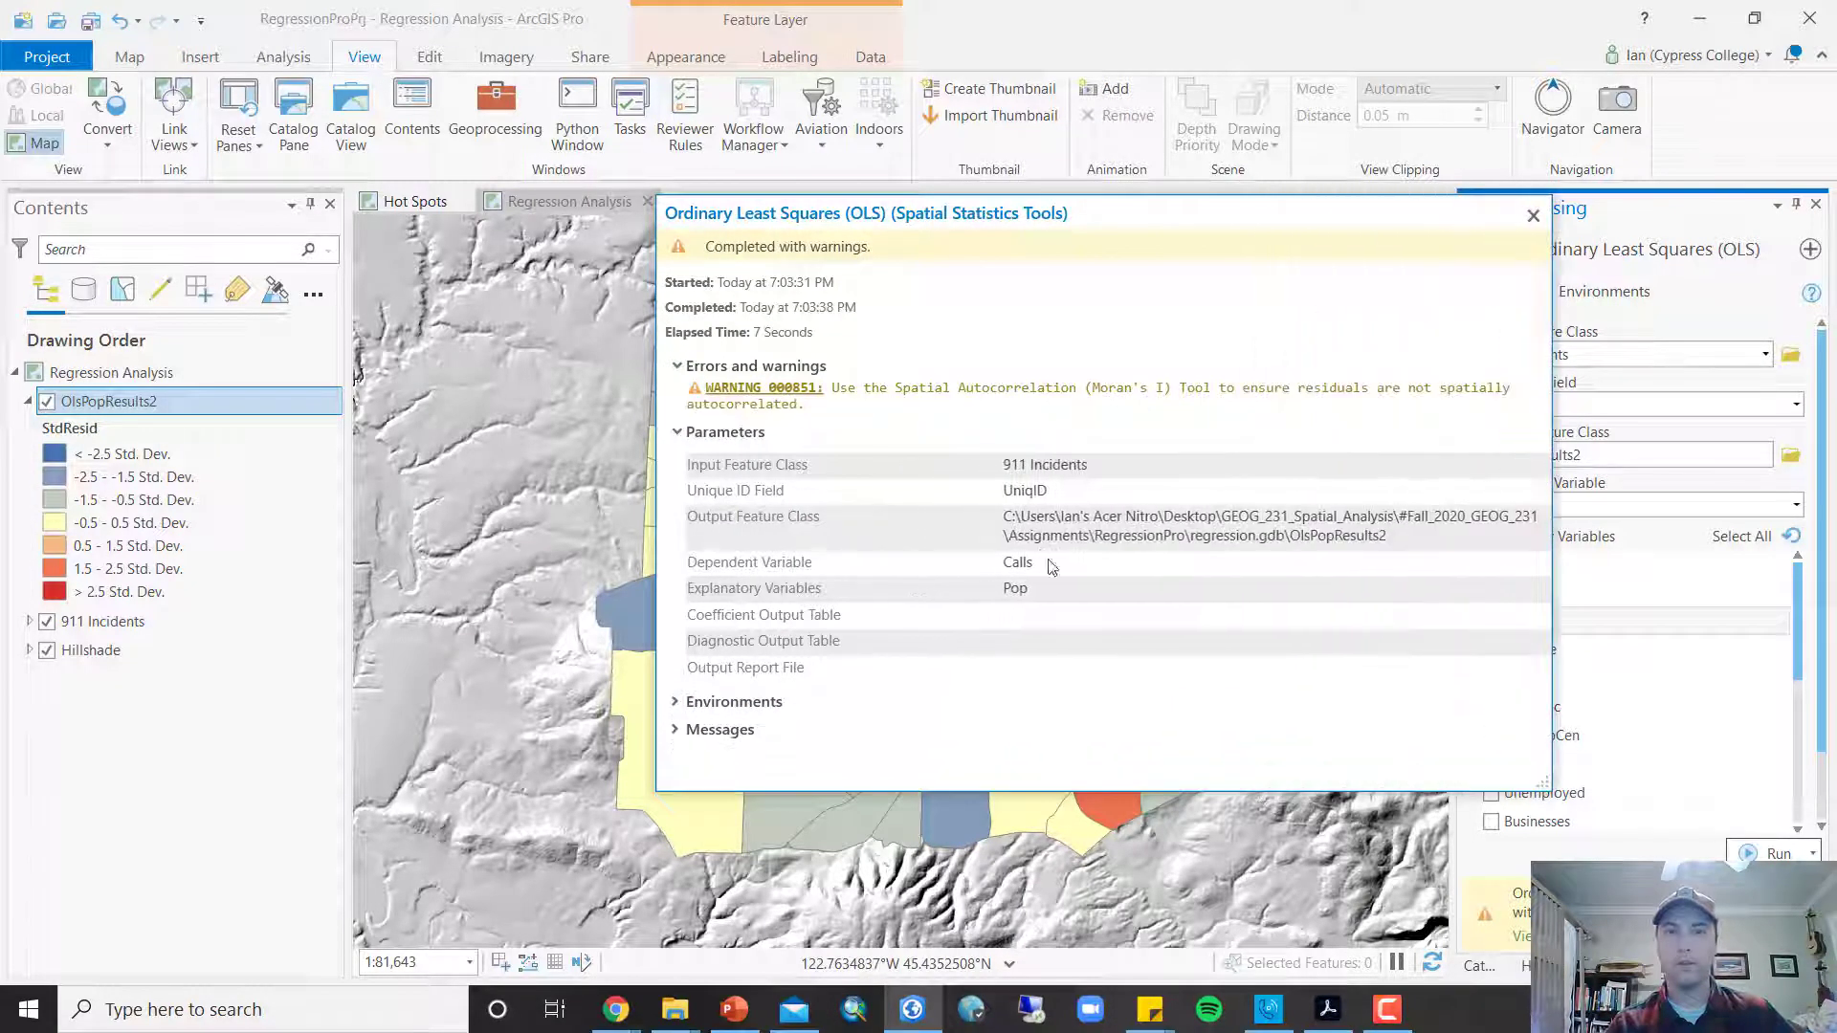
{"action": "left_click_drag", "start_coordinate": [660, 435], "coordinate": [238, 435]}
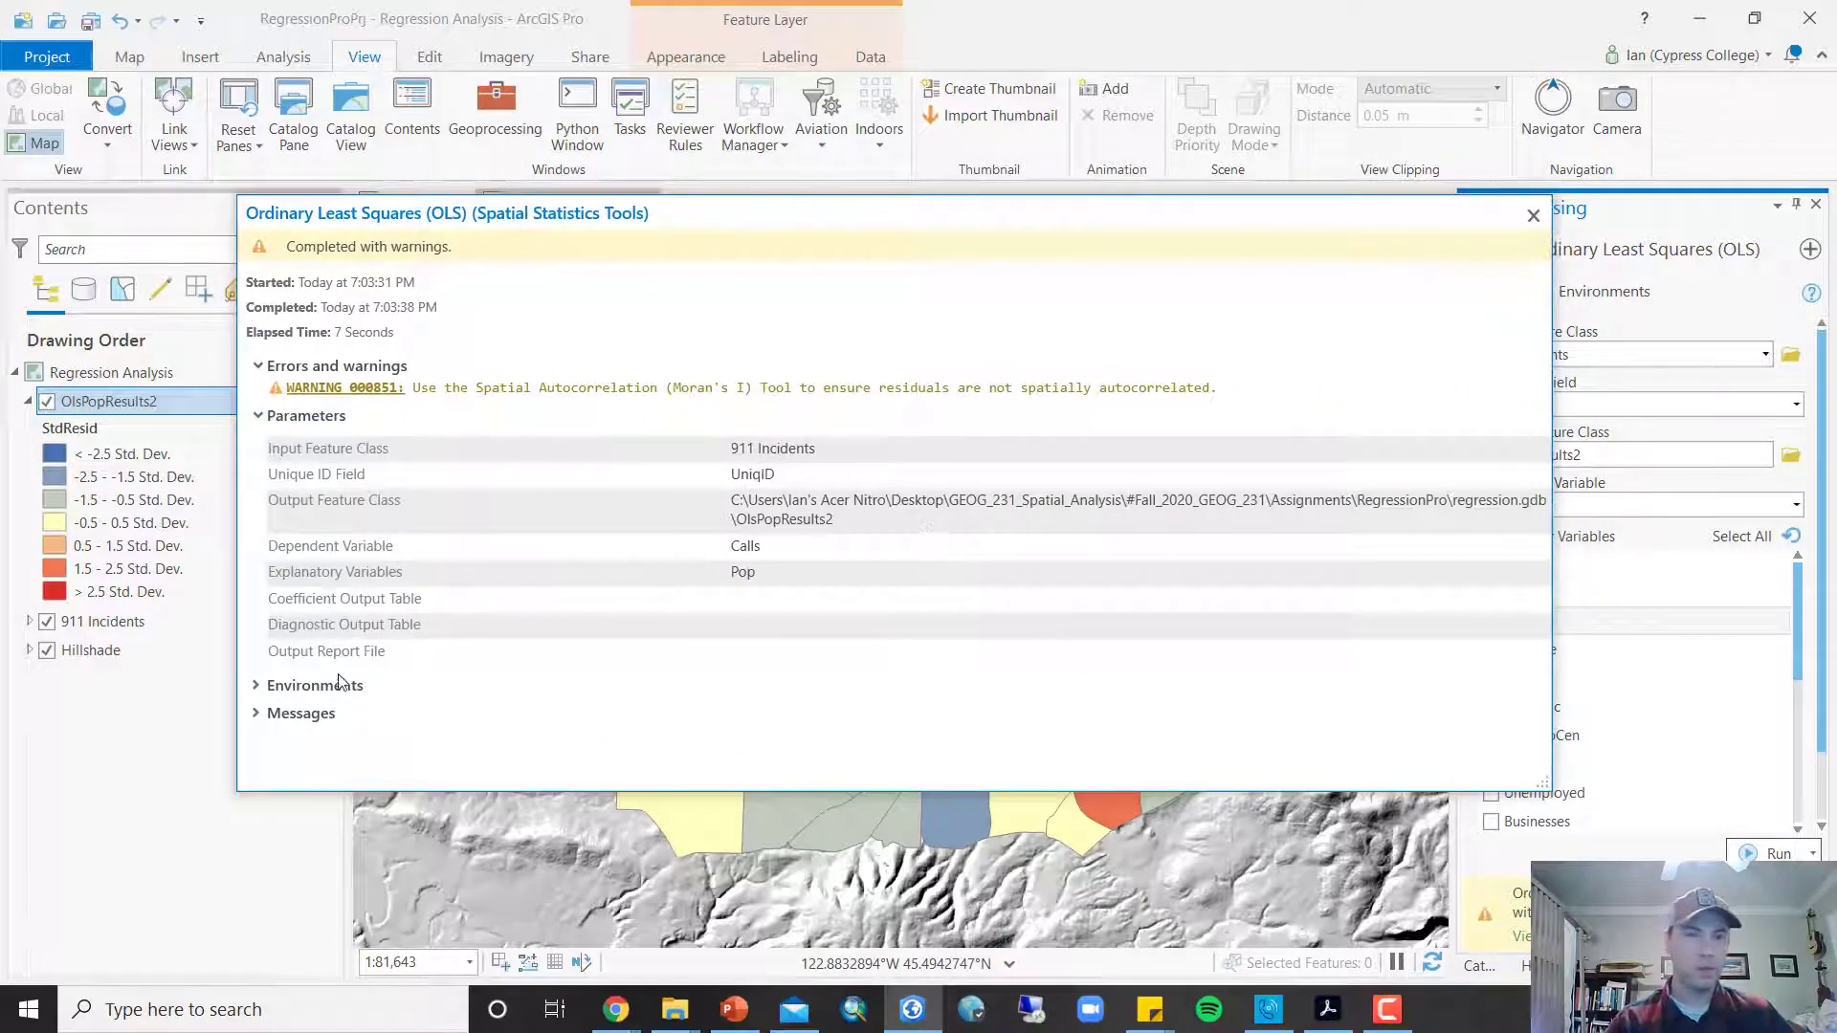
{"action": "left_click", "coordinate": [255, 713]}
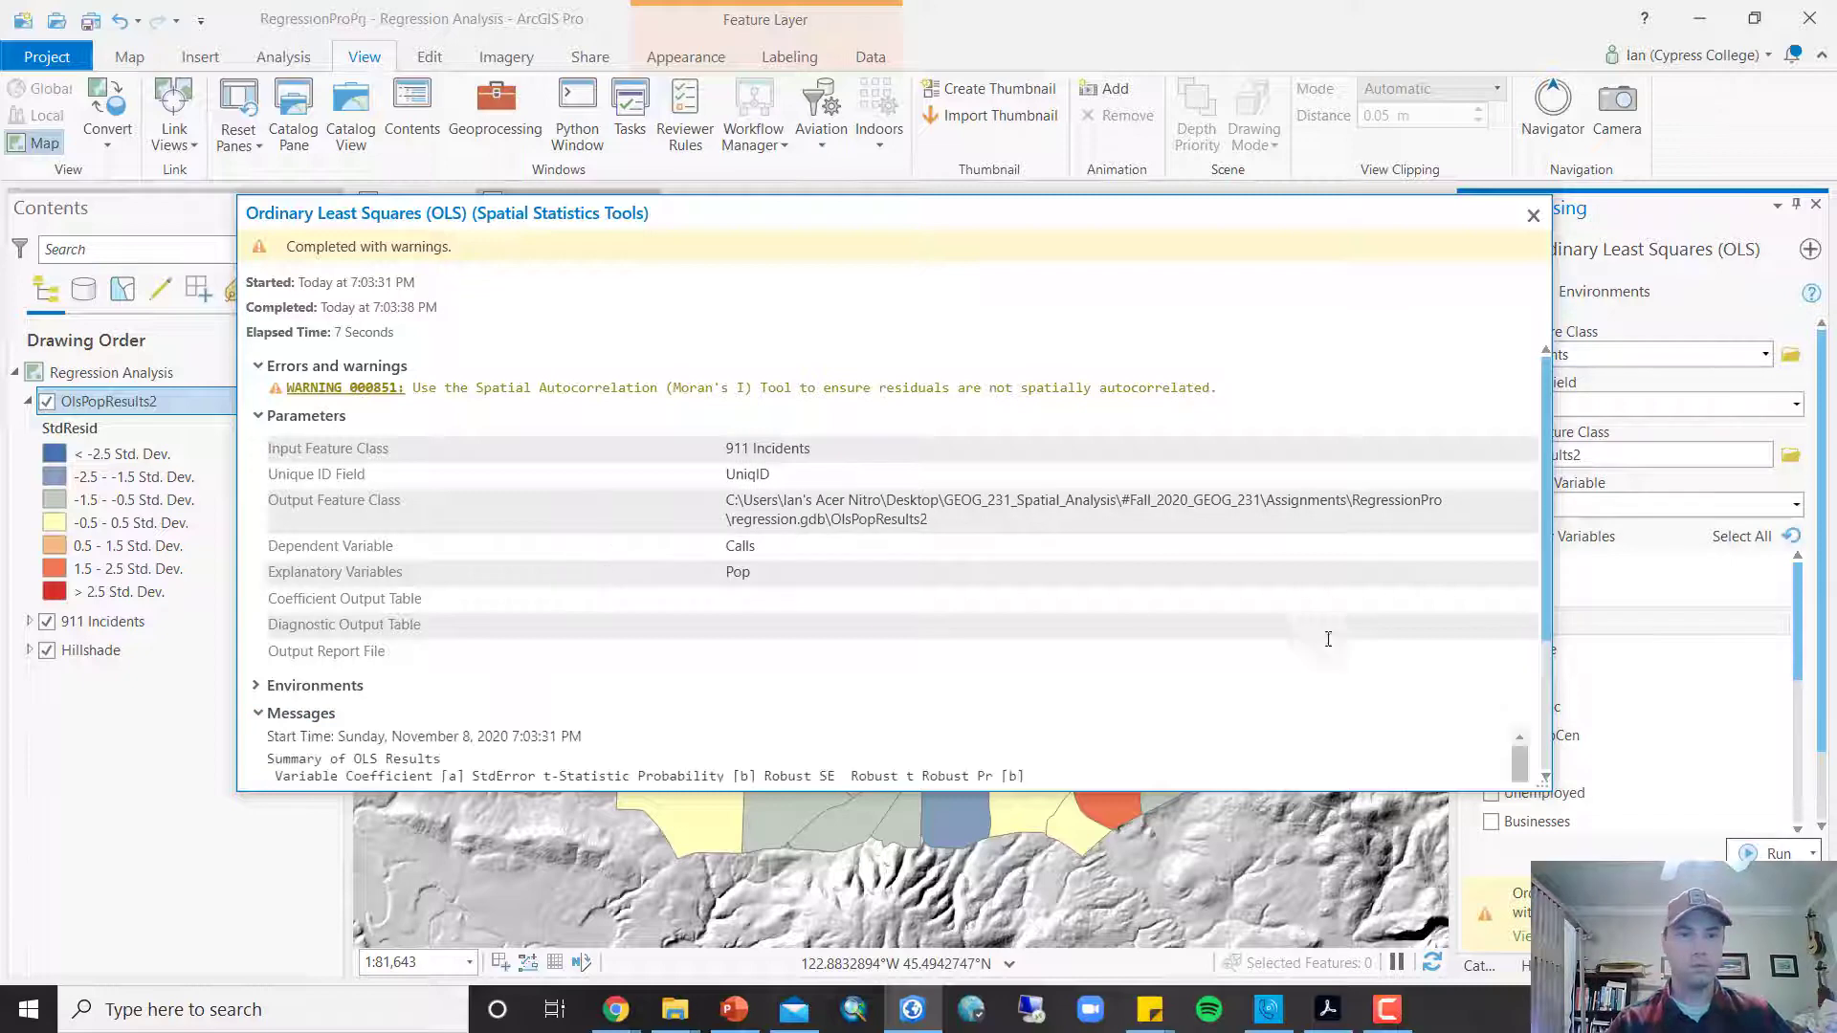
{"action": "left_click_drag", "start_coordinate": [1550, 507], "coordinate": [1520, 590]}
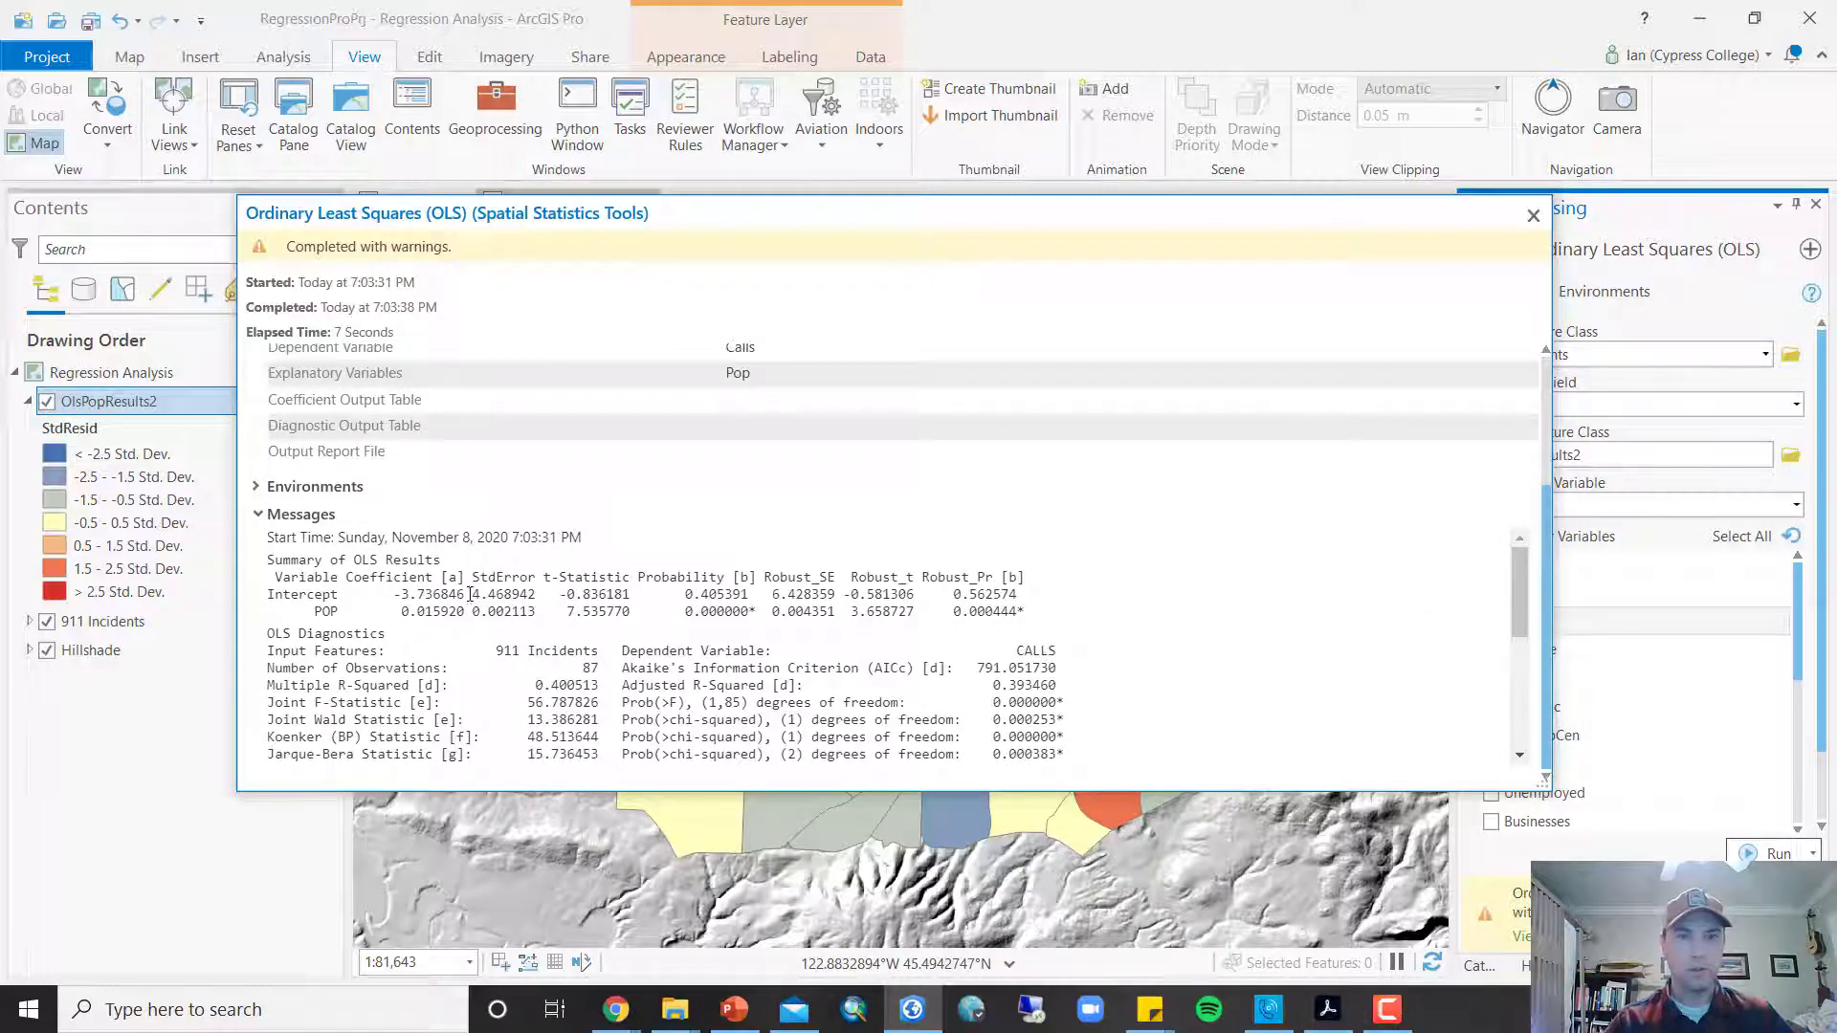
Examine the OLS coefficients, probabilities, model diagnostics and interpretation notes for the Pop variable, enlarging the details window for easier reading
{"action": "left_click_drag", "start_coordinate": [365, 577], "coordinate": [487, 577]}
{"action": "left_click", "coordinate": [522, 577]}
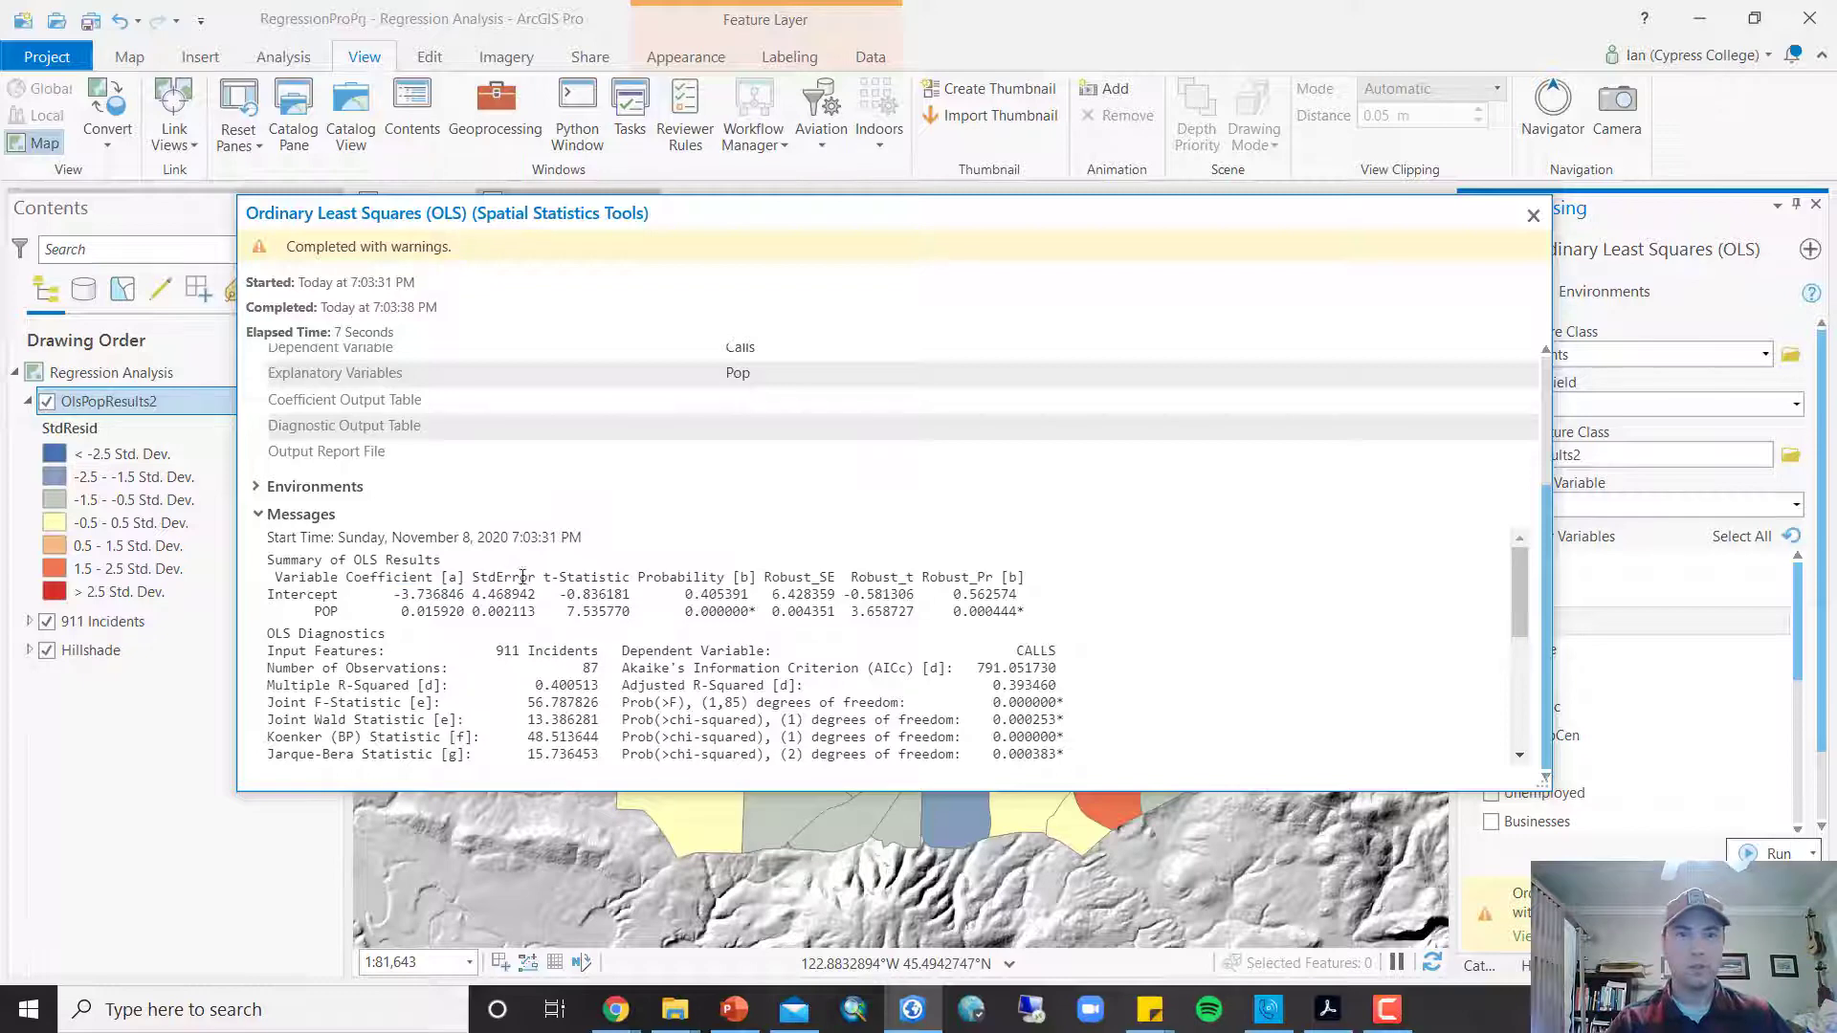
{"action": "double_click", "coordinate": [691, 575]}
{"action": "left_click", "coordinate": [1003, 602]}
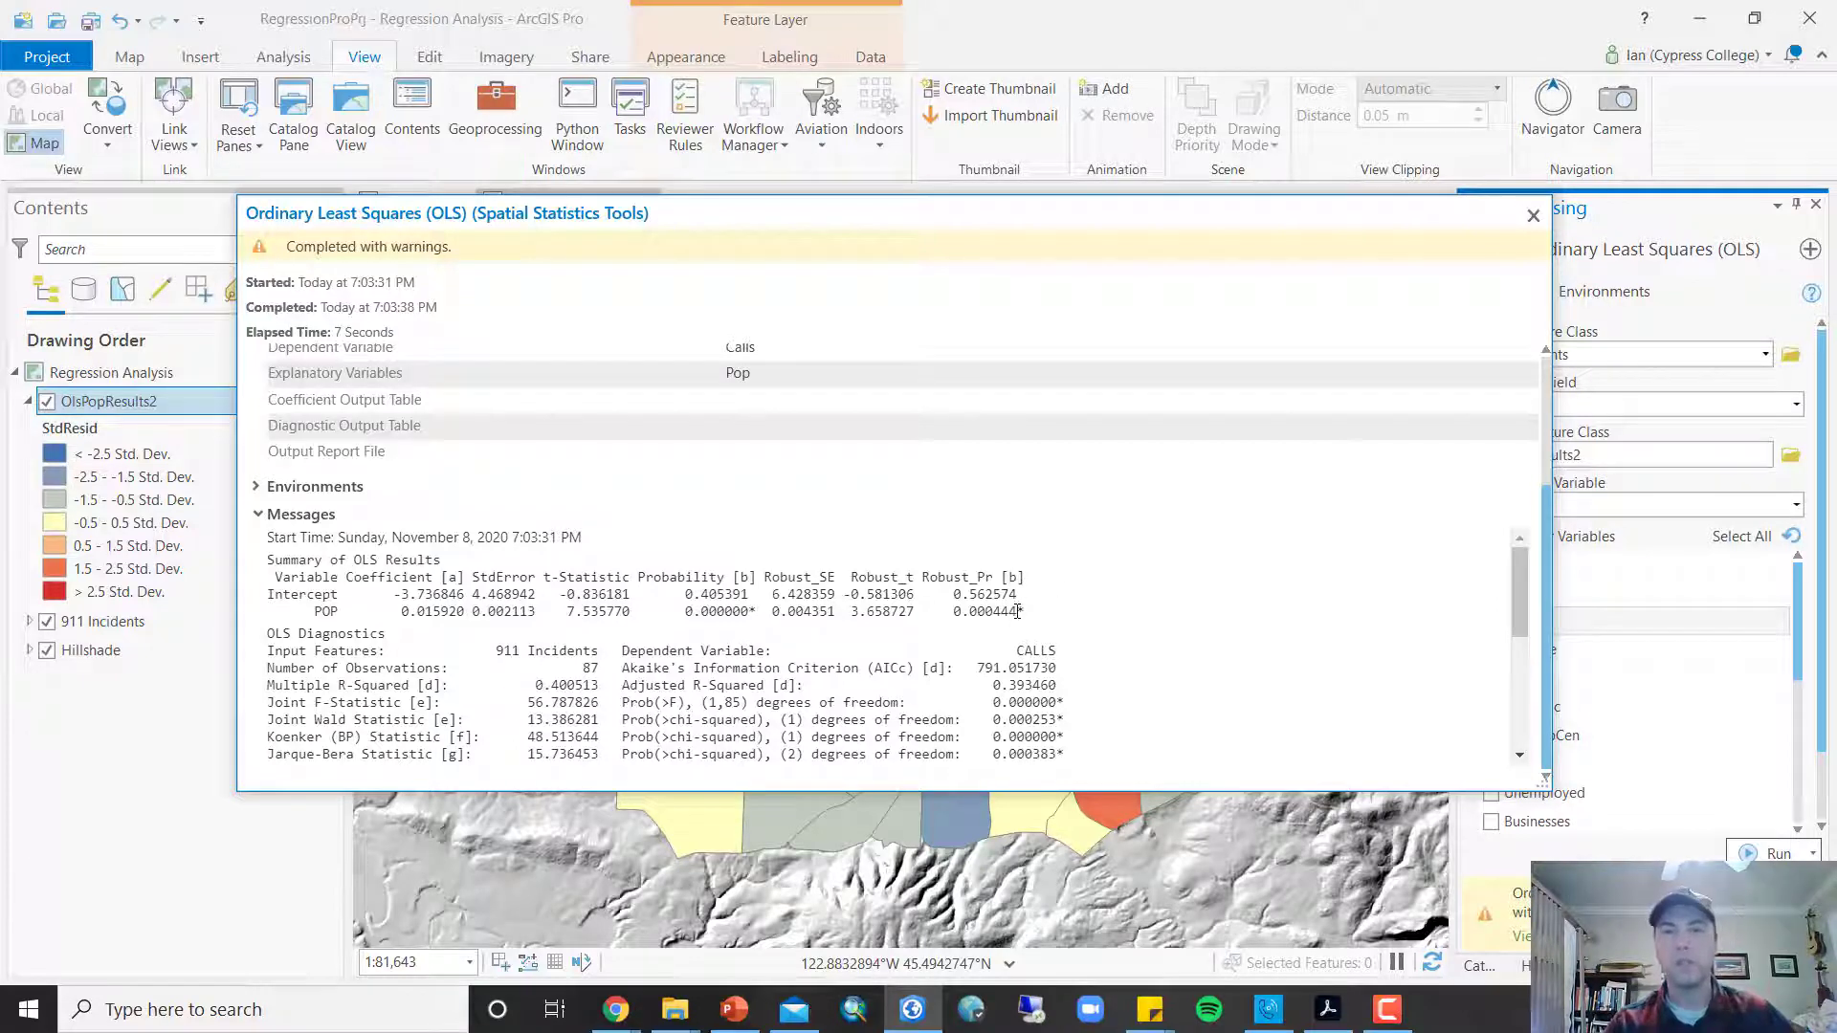
{"action": "left_click_drag", "start_coordinate": [1017, 611], "coordinate": [1028, 611]}
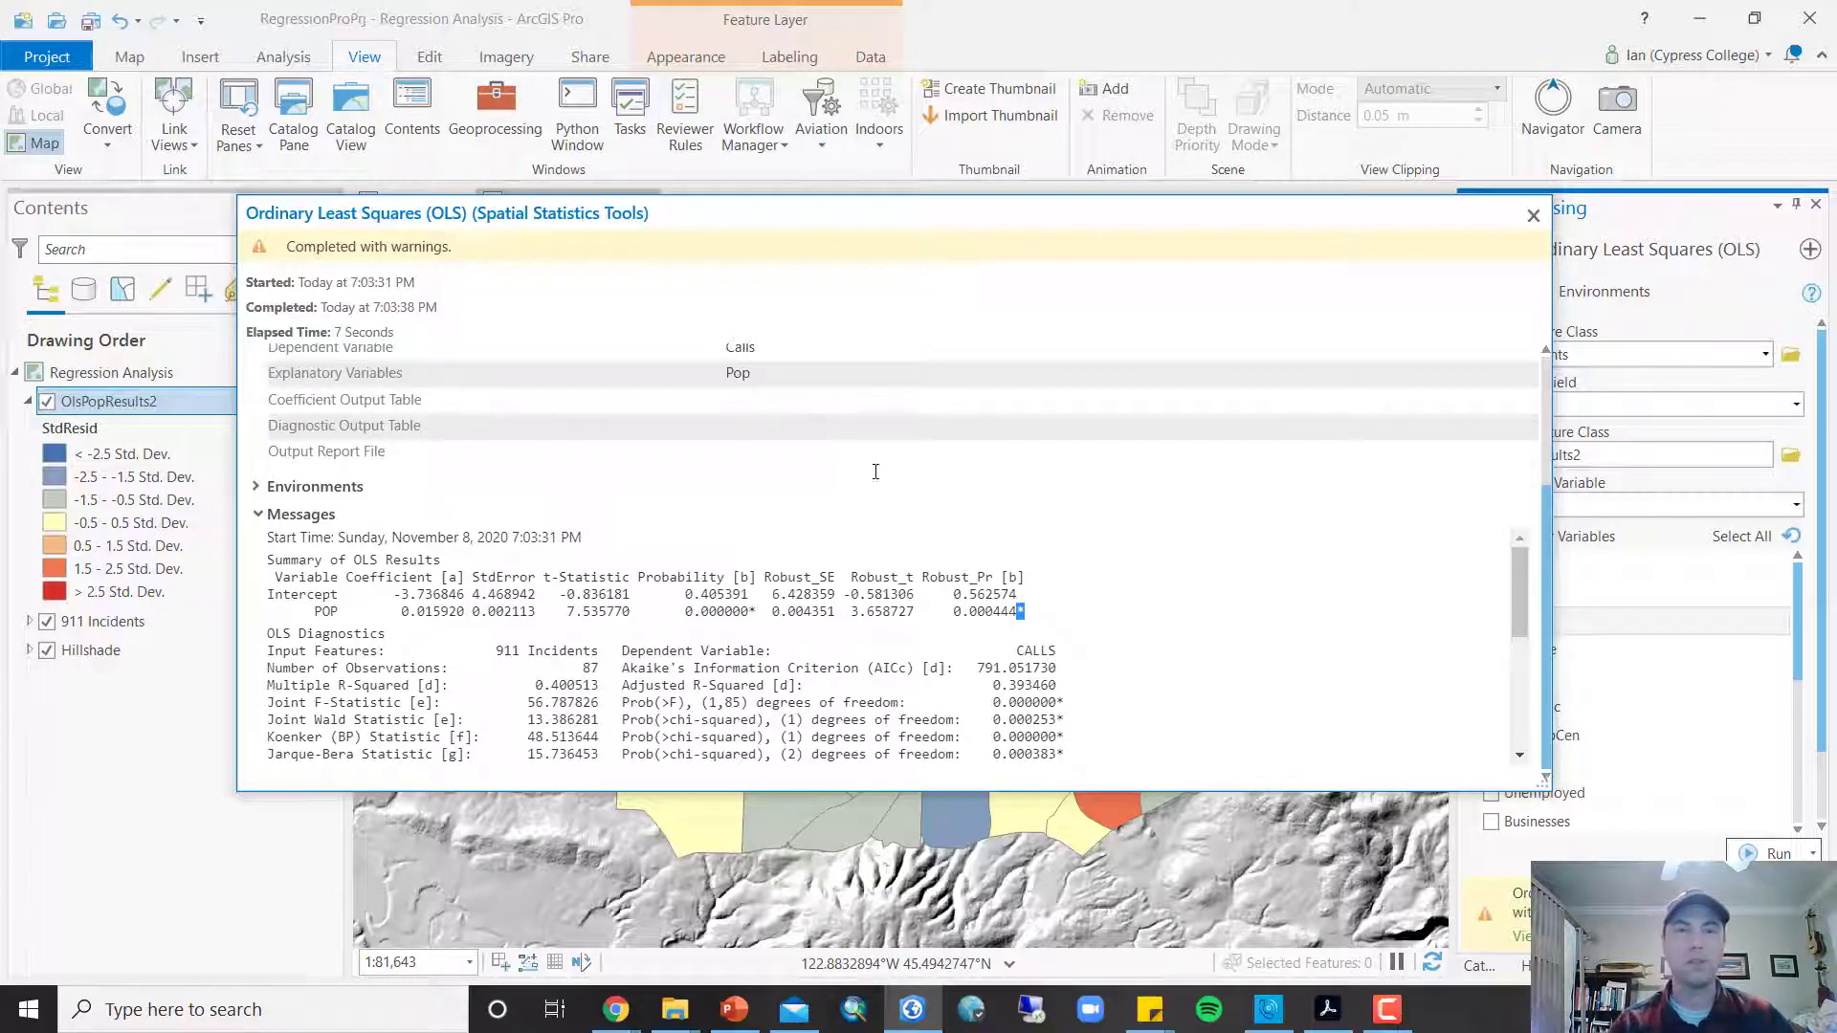
{"action": "scroll", "coordinate": [1065, 591], "scroll_direction": "down", "scroll_amount": 2}
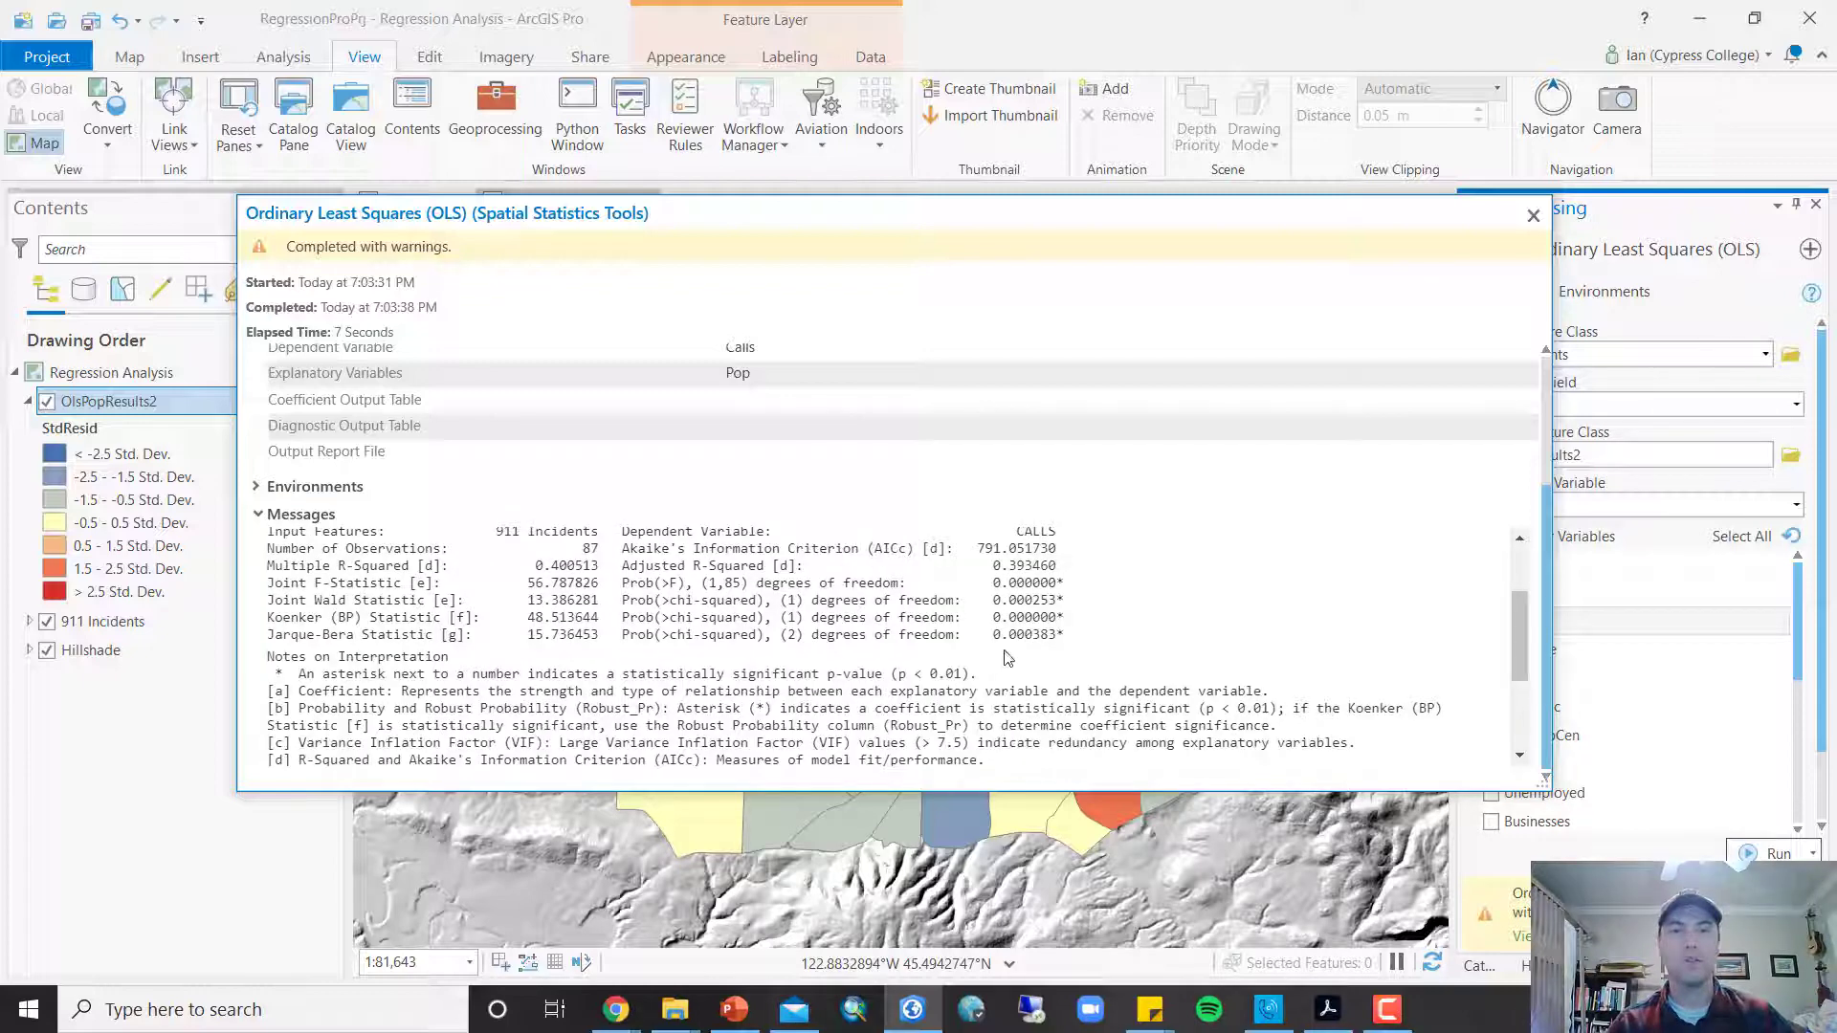
{"action": "scroll", "coordinate": [1033, 642], "scroll_direction": "up", "scroll_amount": 2}
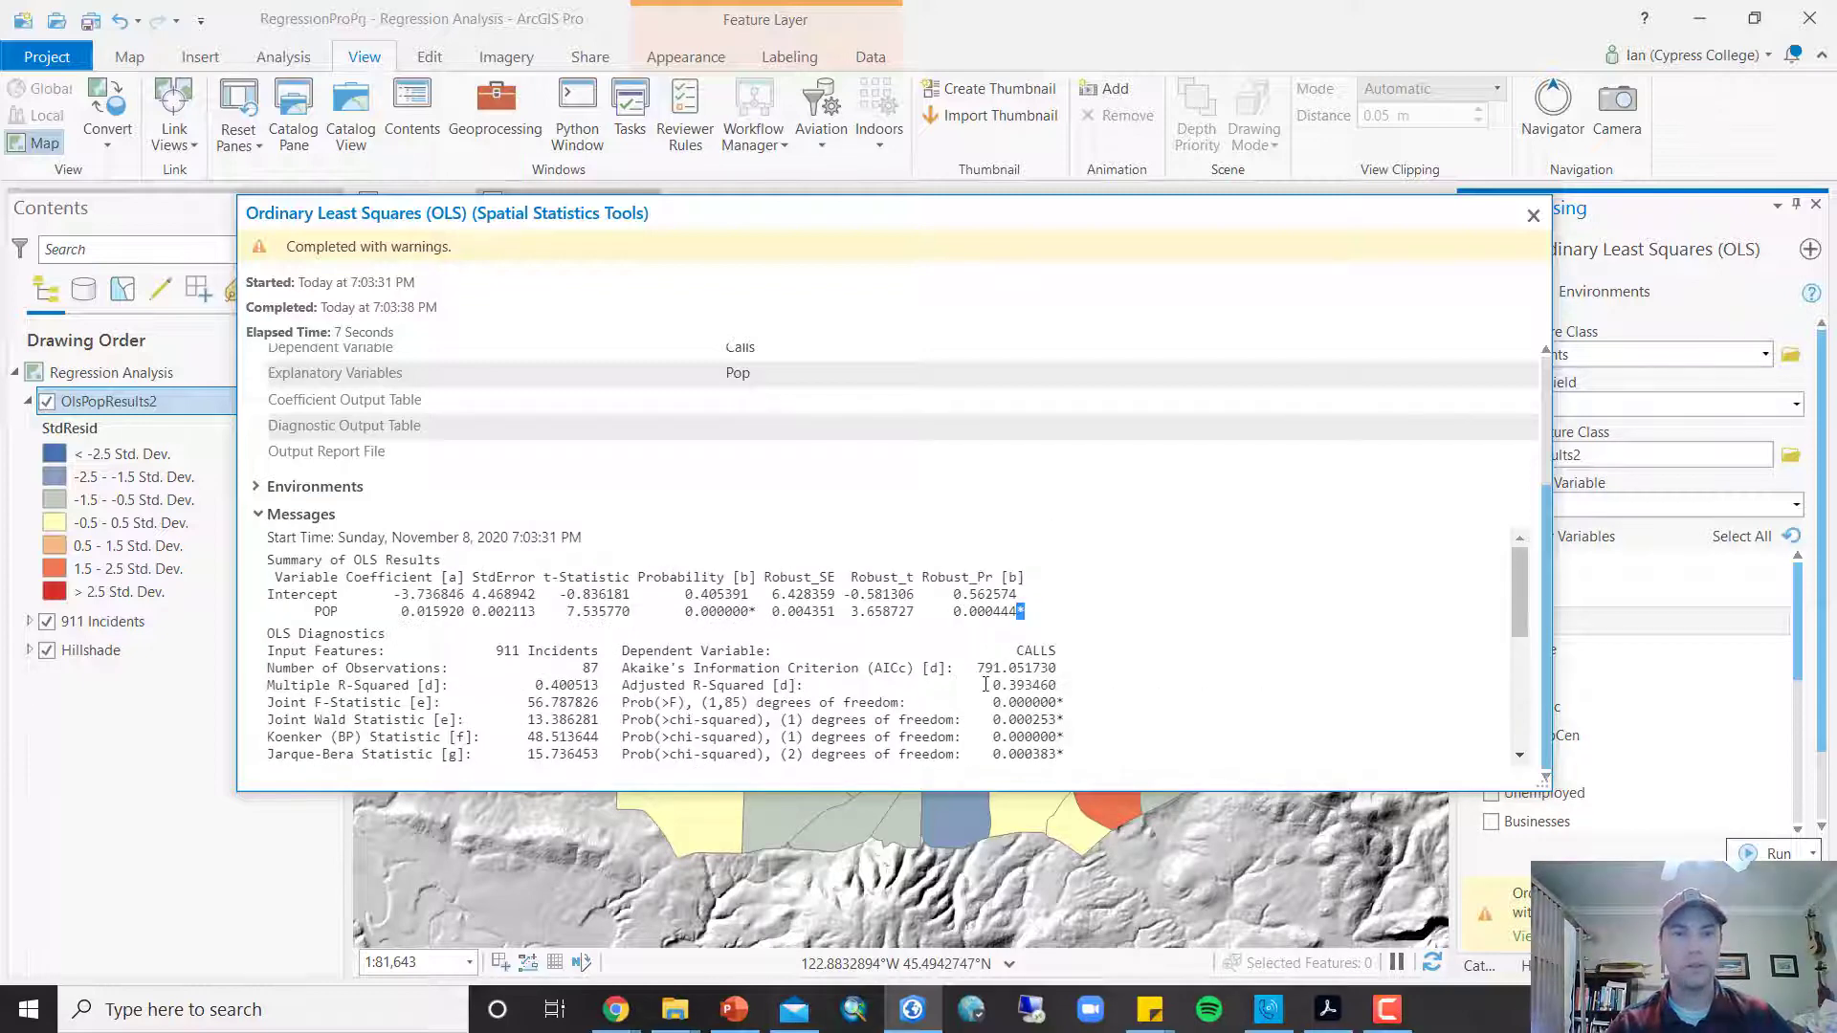
{"action": "left_click", "coordinate": [1063, 656]}
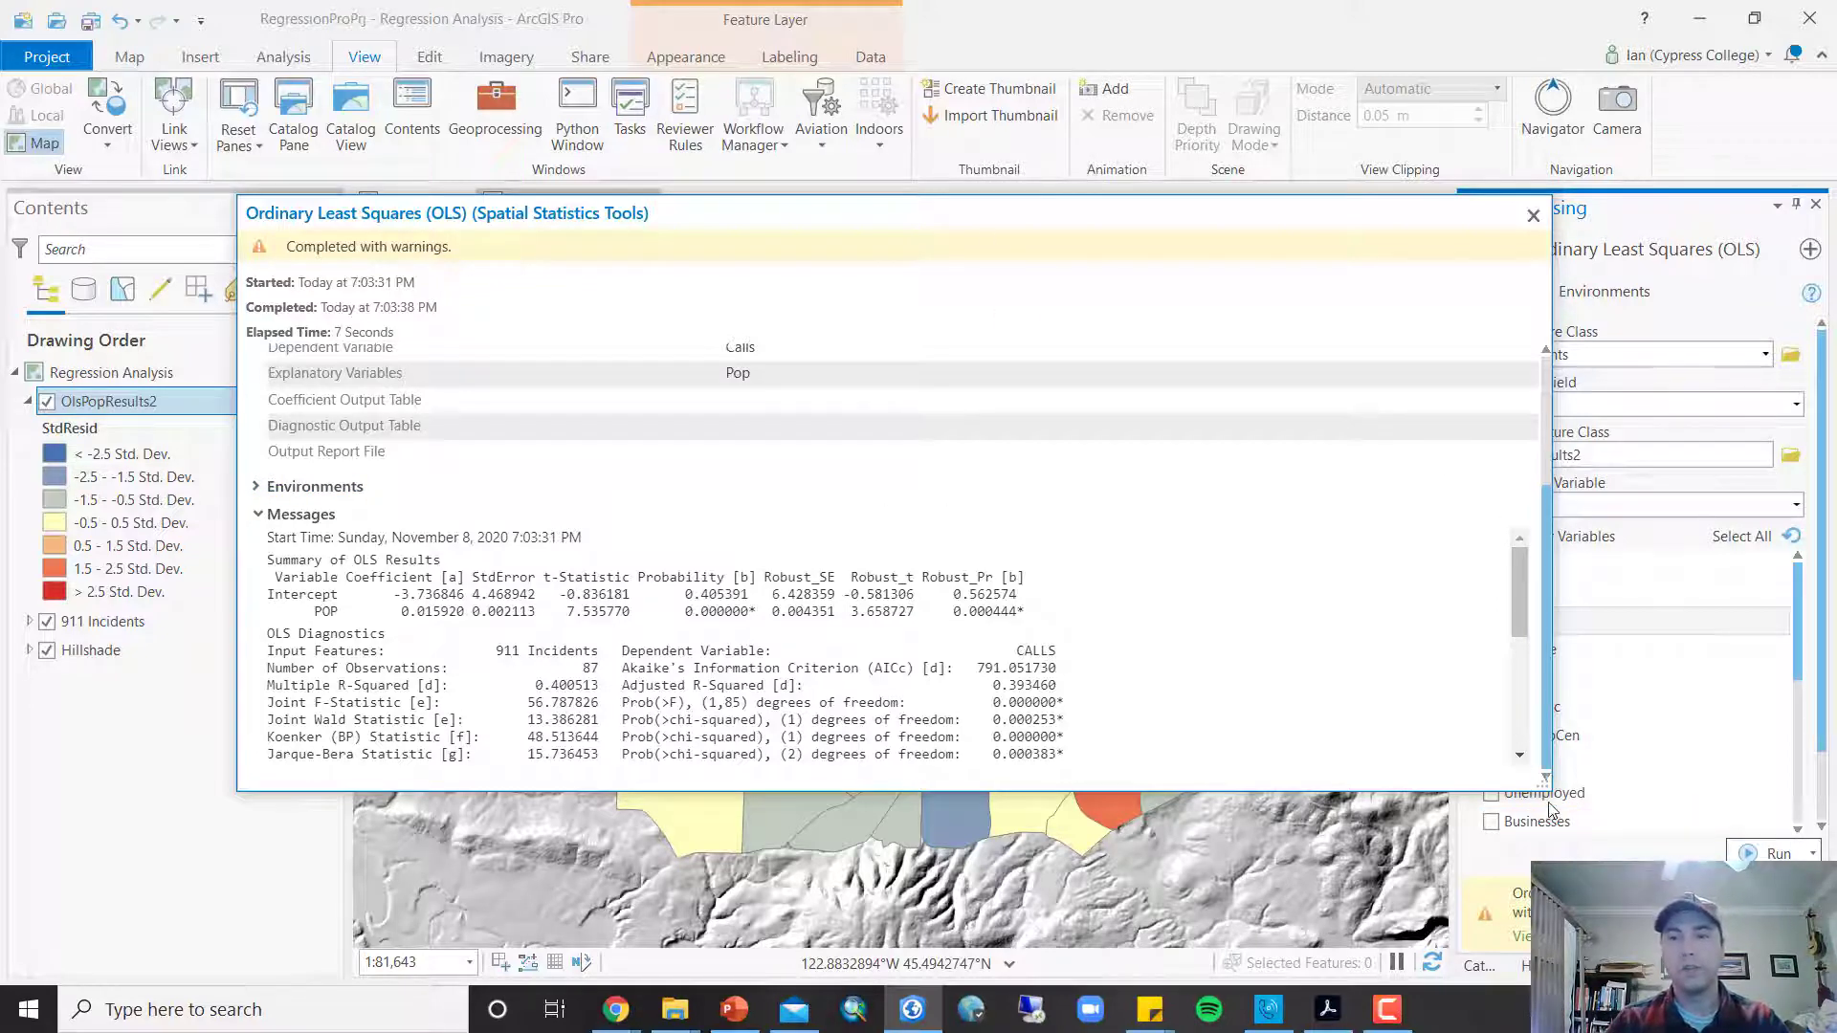
{"action": "left_click_drag", "start_coordinate": [1569, 830], "coordinate": [1628, 906]}
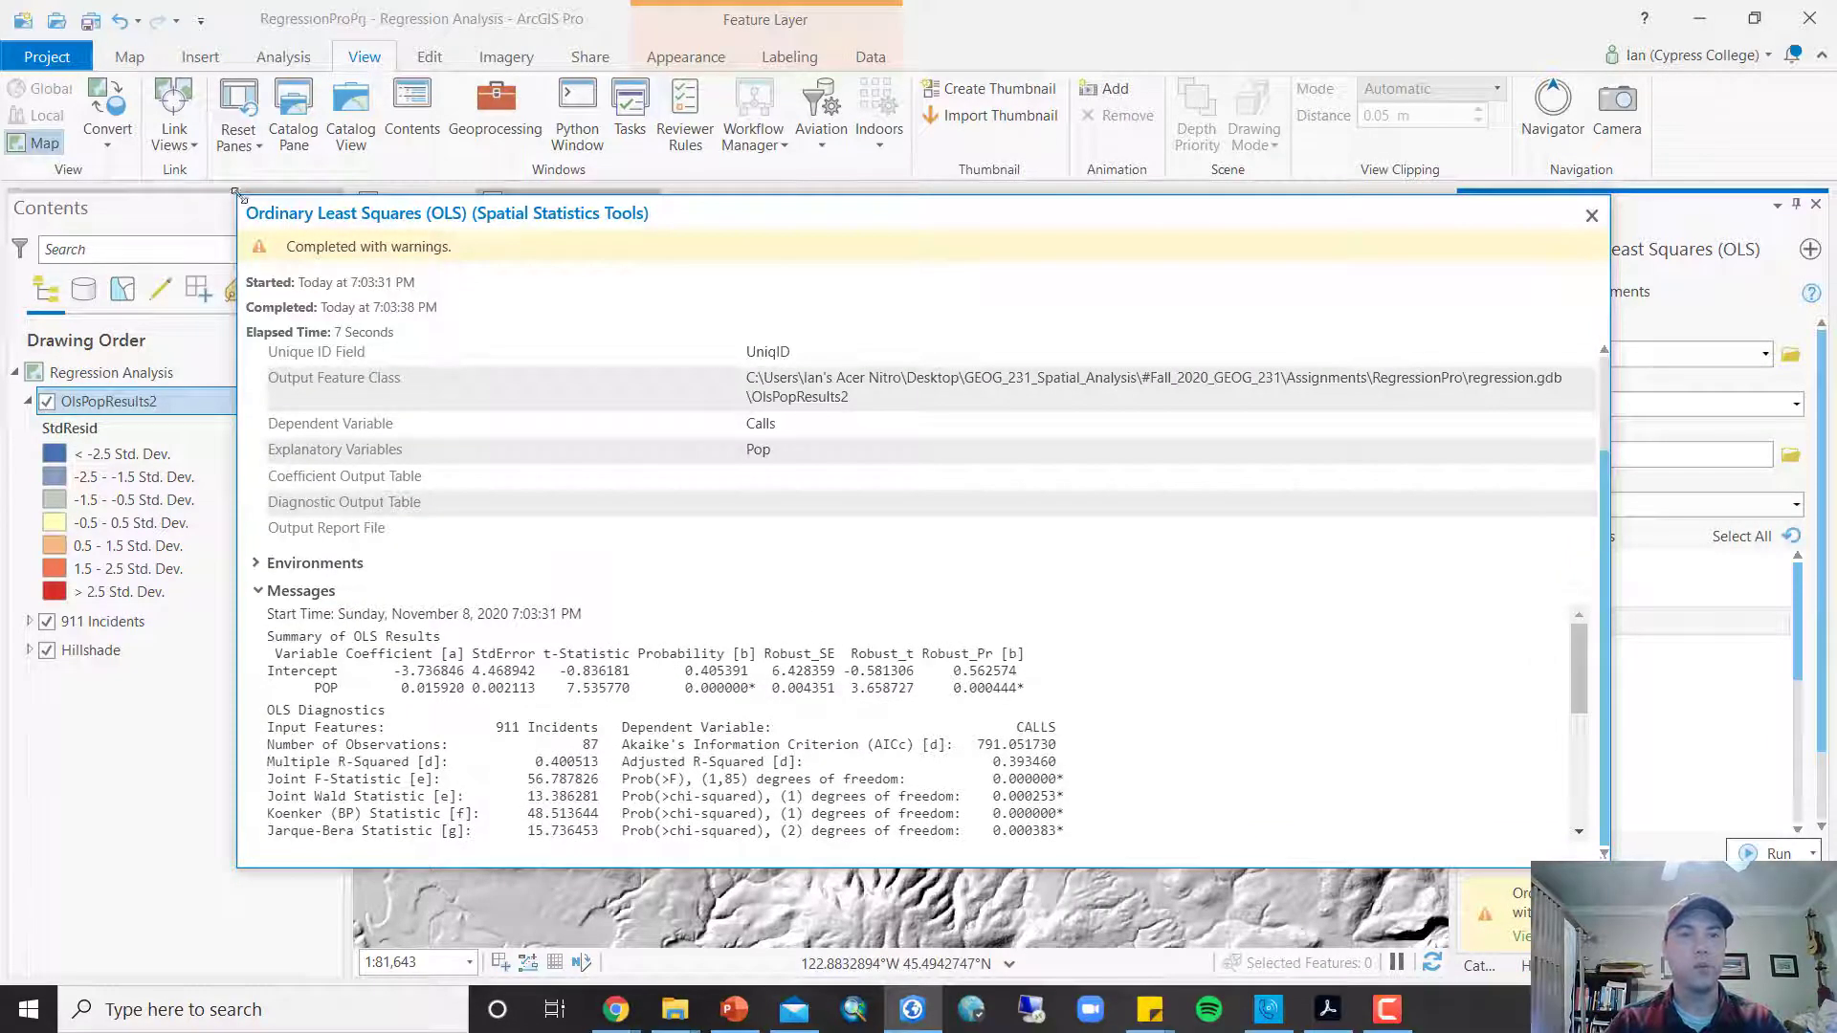
Enlarge the OLS details window and read the interpretation notes through to the end of the messages, comparing them with the diagnostics
{"action": "left_click_drag", "start_coordinate": [238, 197], "coordinate": [197, 133]}
{"action": "scroll", "coordinate": [536, 762], "scroll_direction": "down", "scroll_amount": 2}
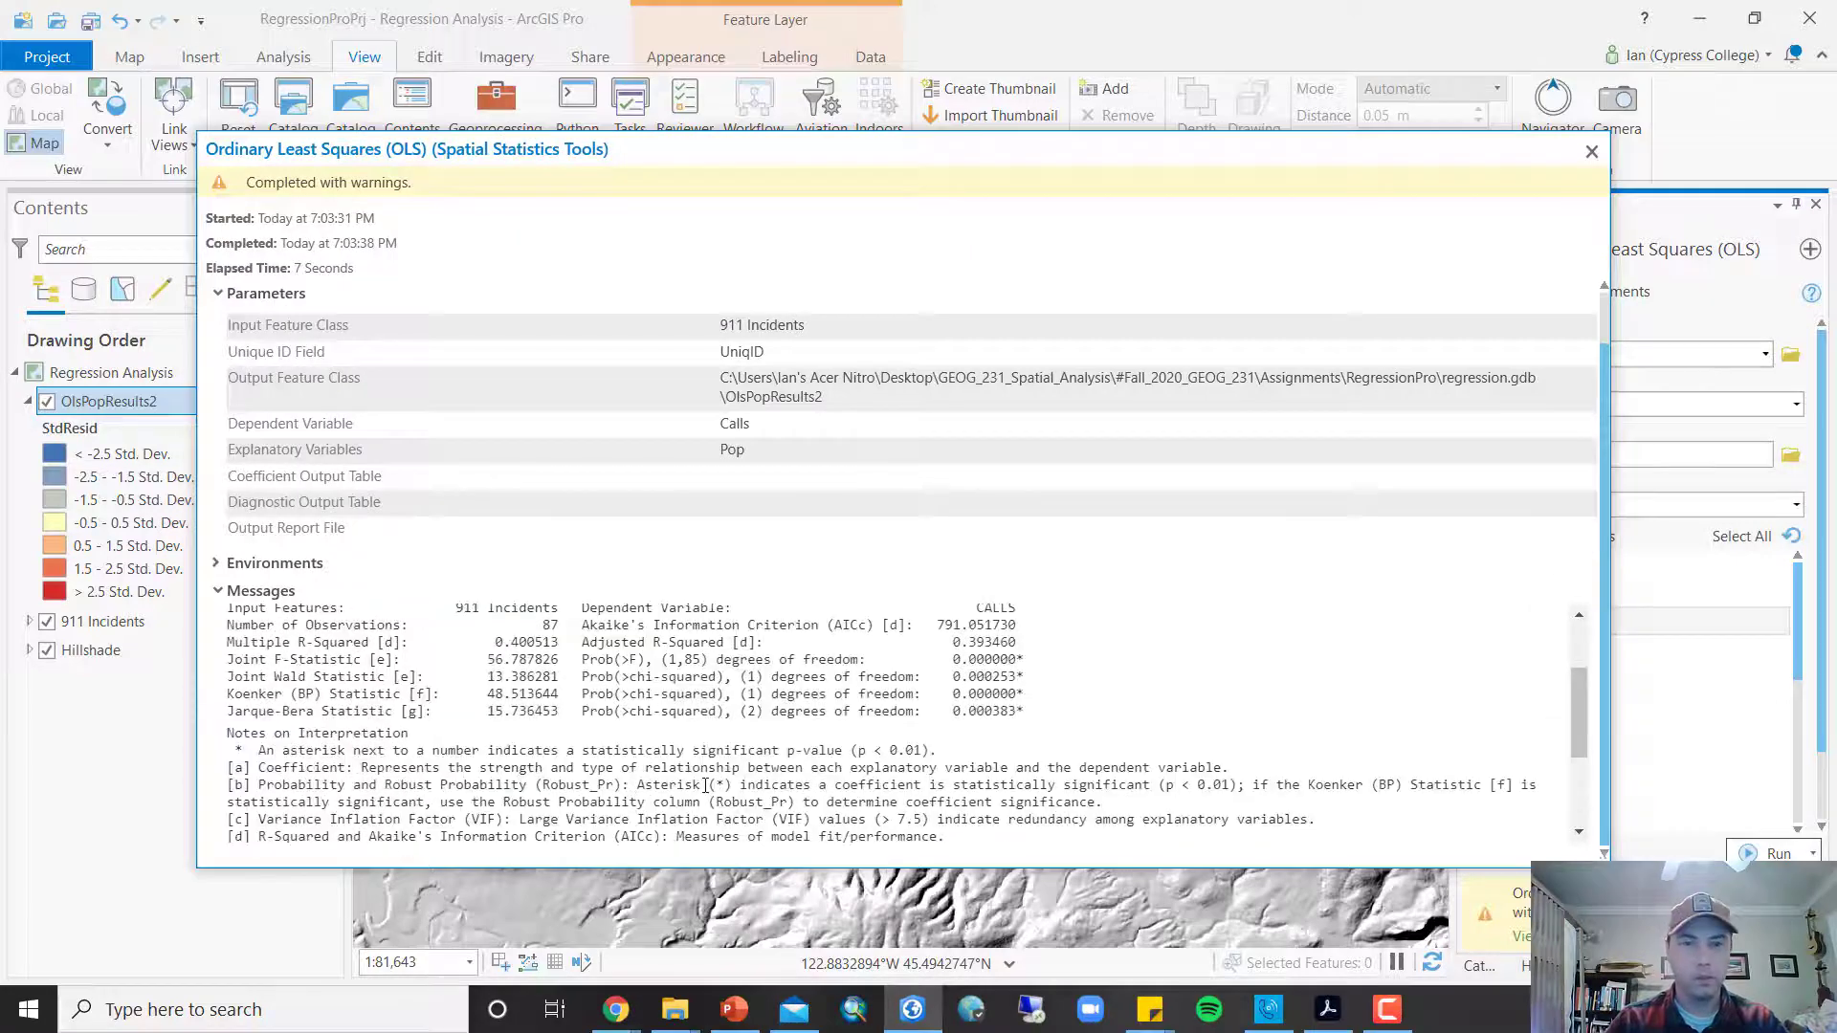
{"action": "scroll", "coordinate": [1579, 708], "scroll_direction": "up", "scroll_amount": 3}
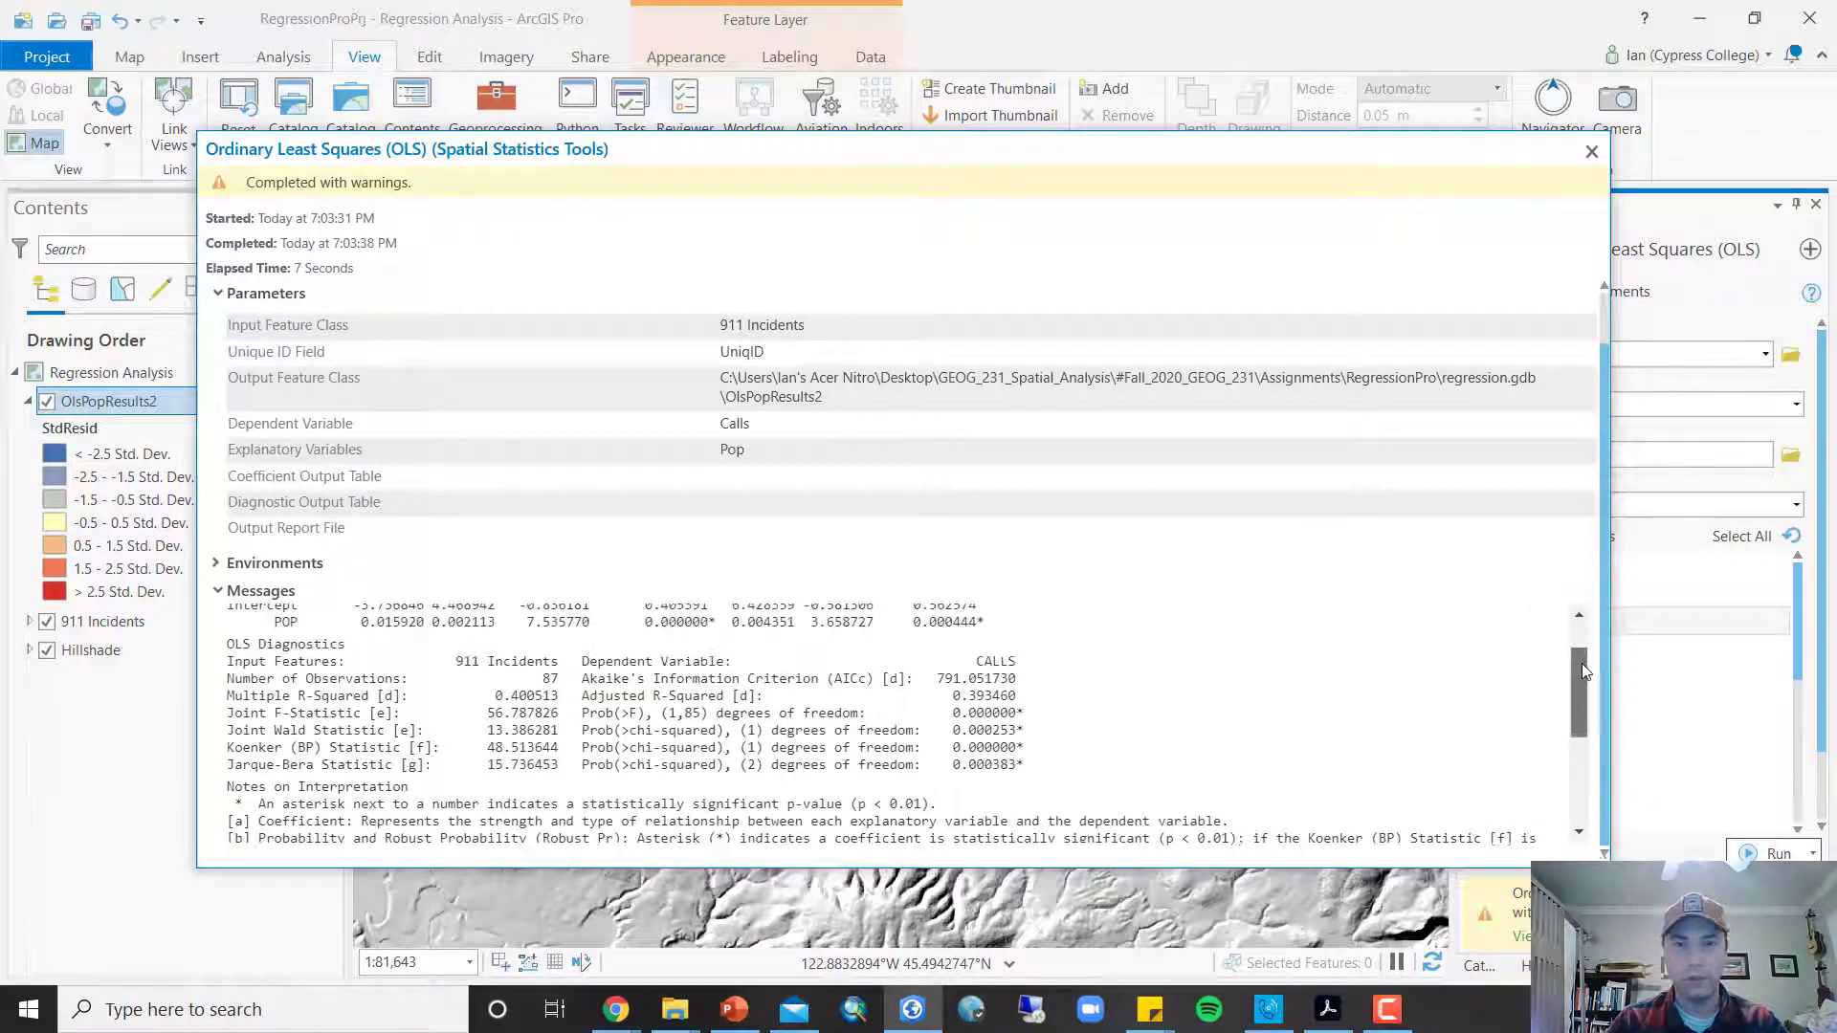
{"action": "scroll", "coordinate": [1585, 695], "scroll_direction": "down", "scroll_amount": 4}
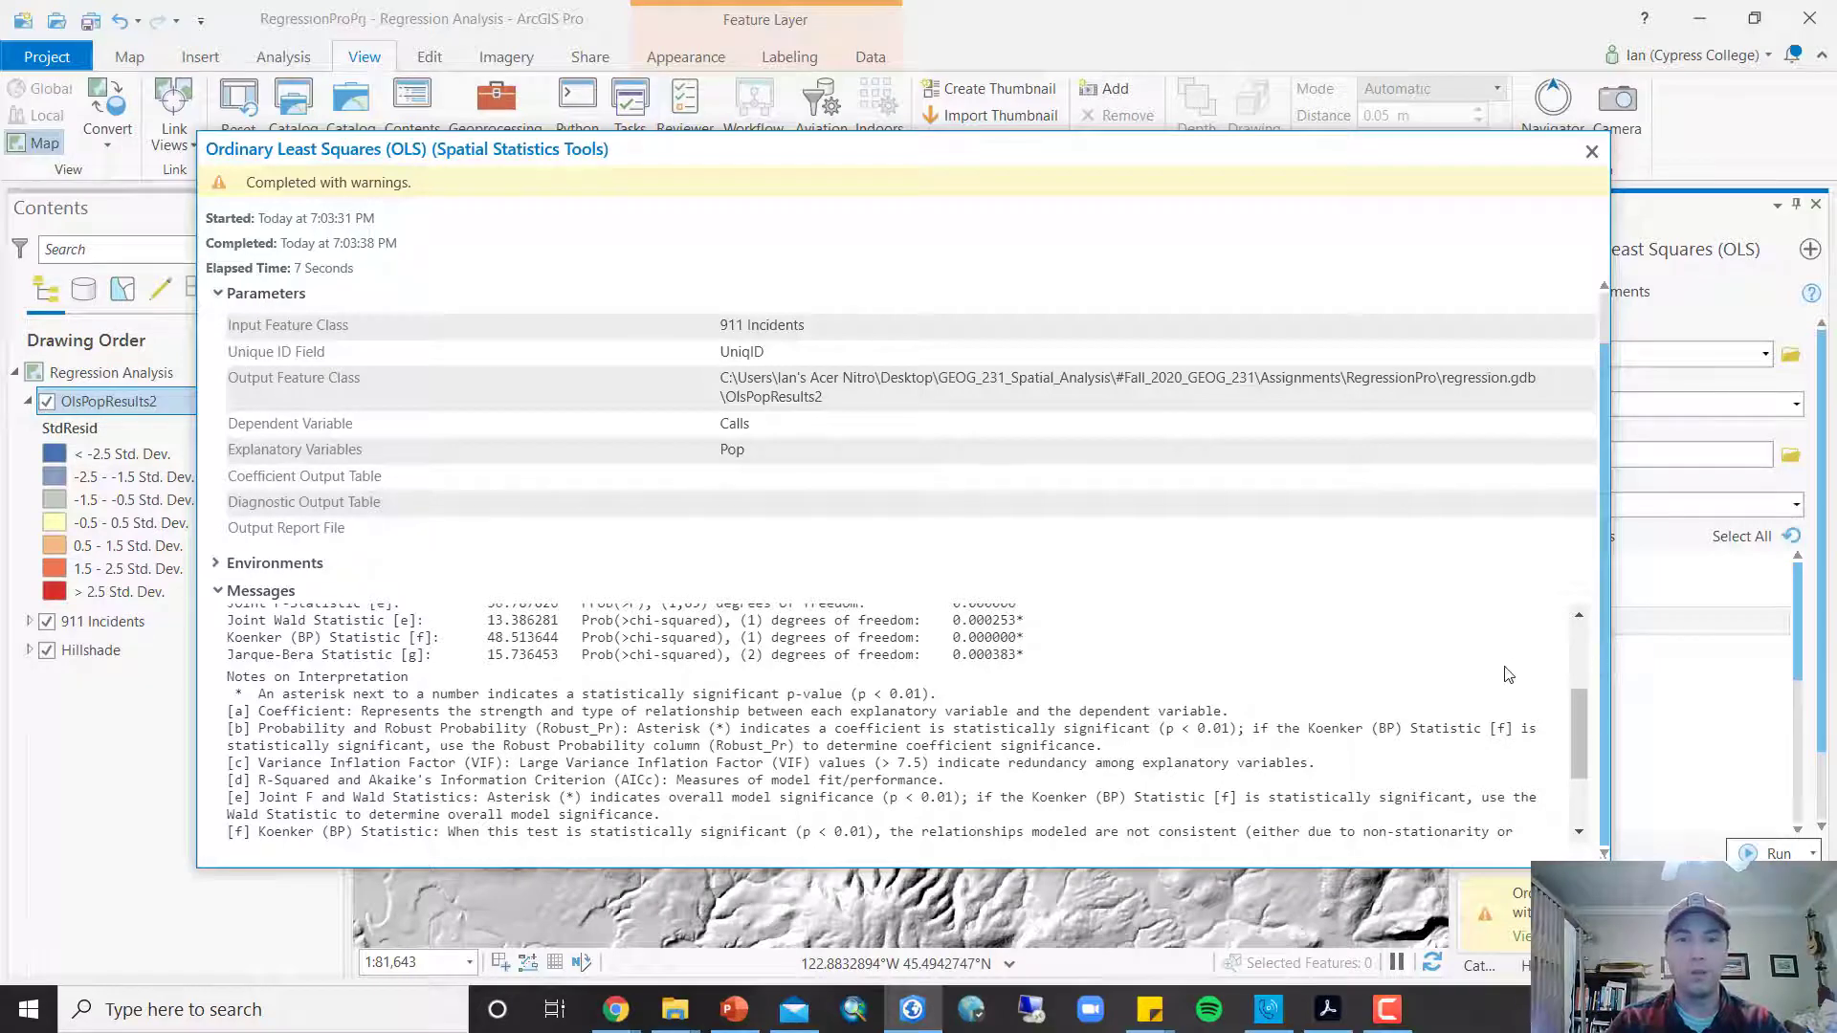
{"action": "left_click_drag", "start_coordinate": [850, 658], "coordinate": [1588, 719]}
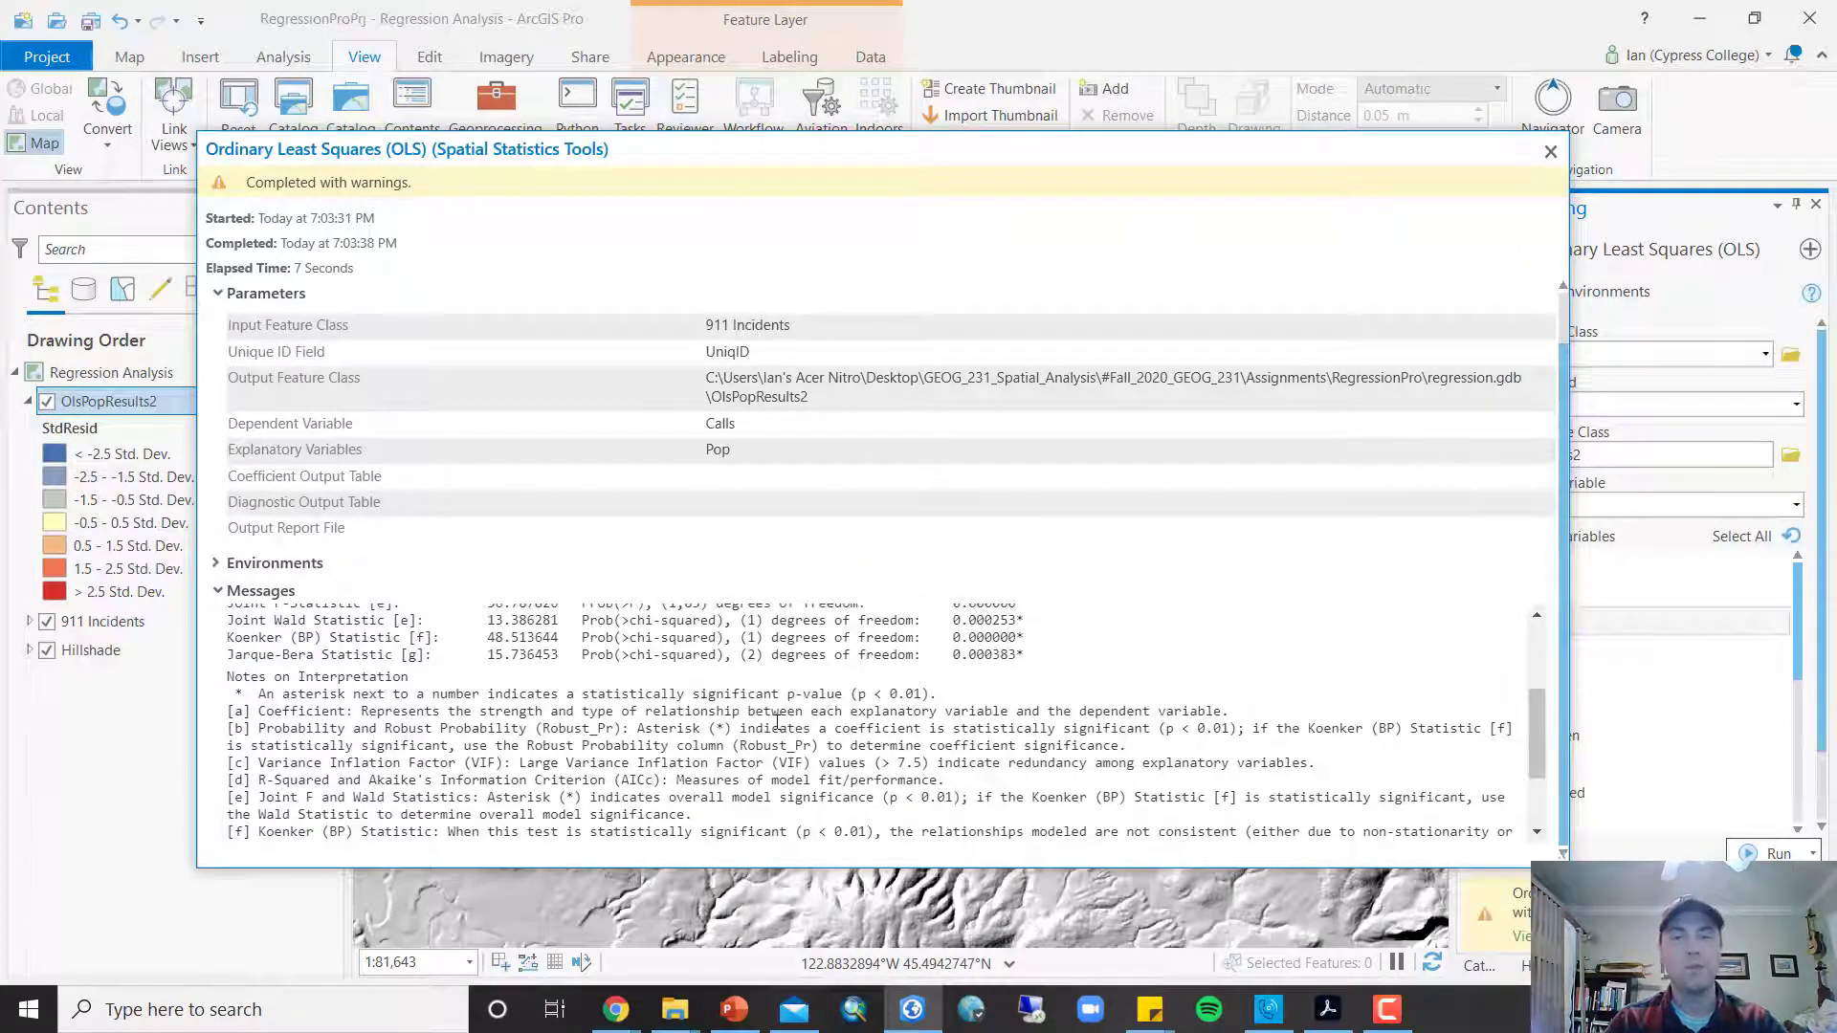
{"action": "scroll", "coordinate": [705, 690], "scroll_direction": "down", "scroll_amount": 3}
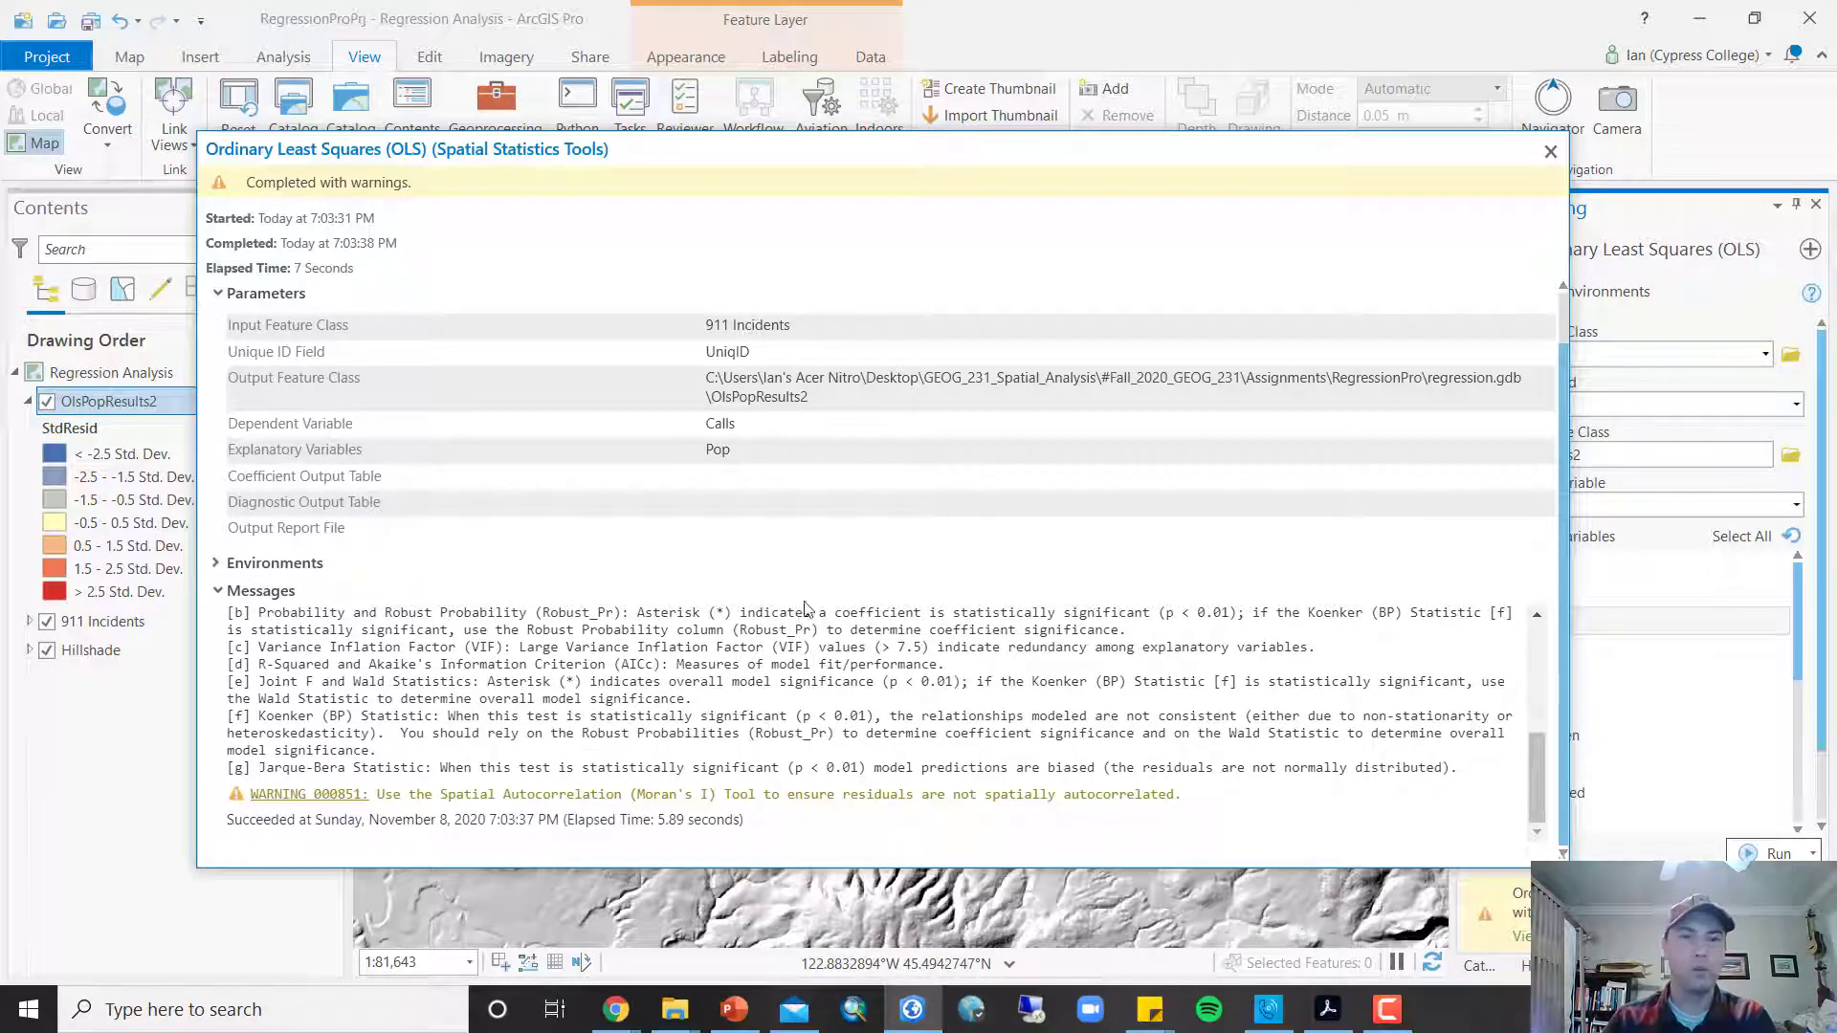
{"action": "scroll", "coordinate": [814, 642], "scroll_direction": "up", "scroll_amount": 5}
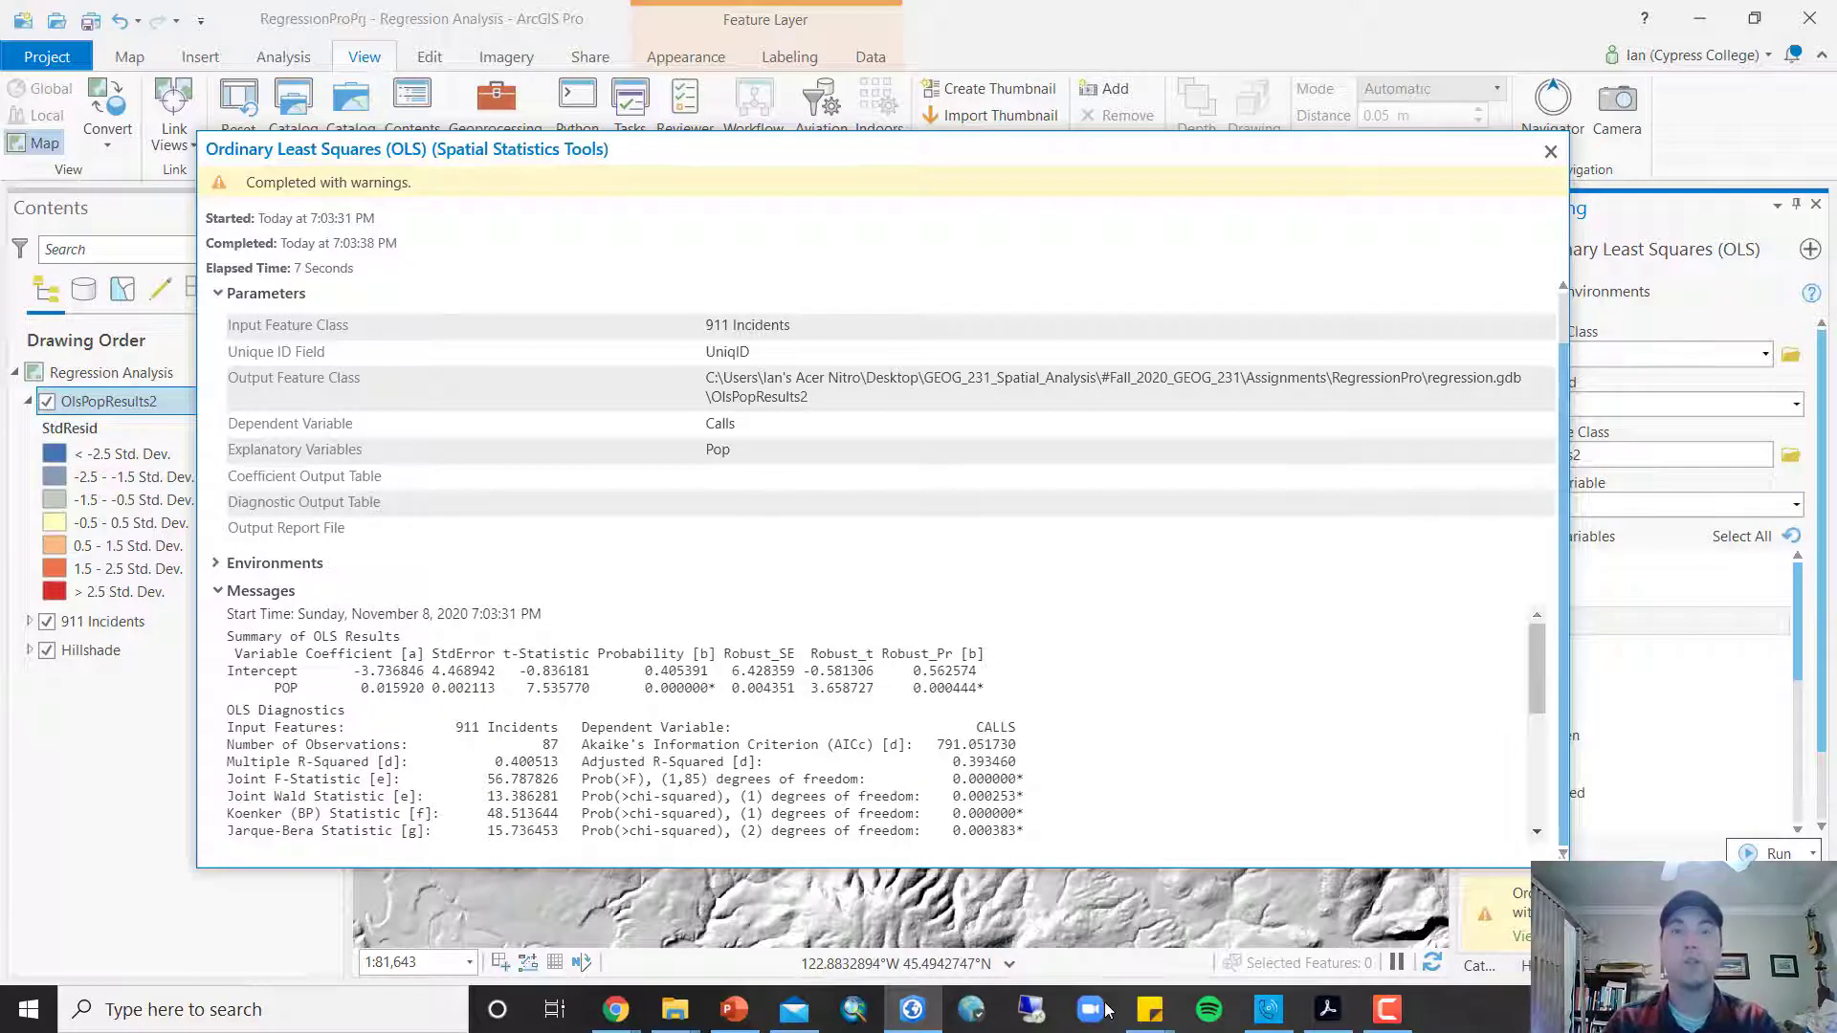
{"action": "key", "text": "alt+Tab"}
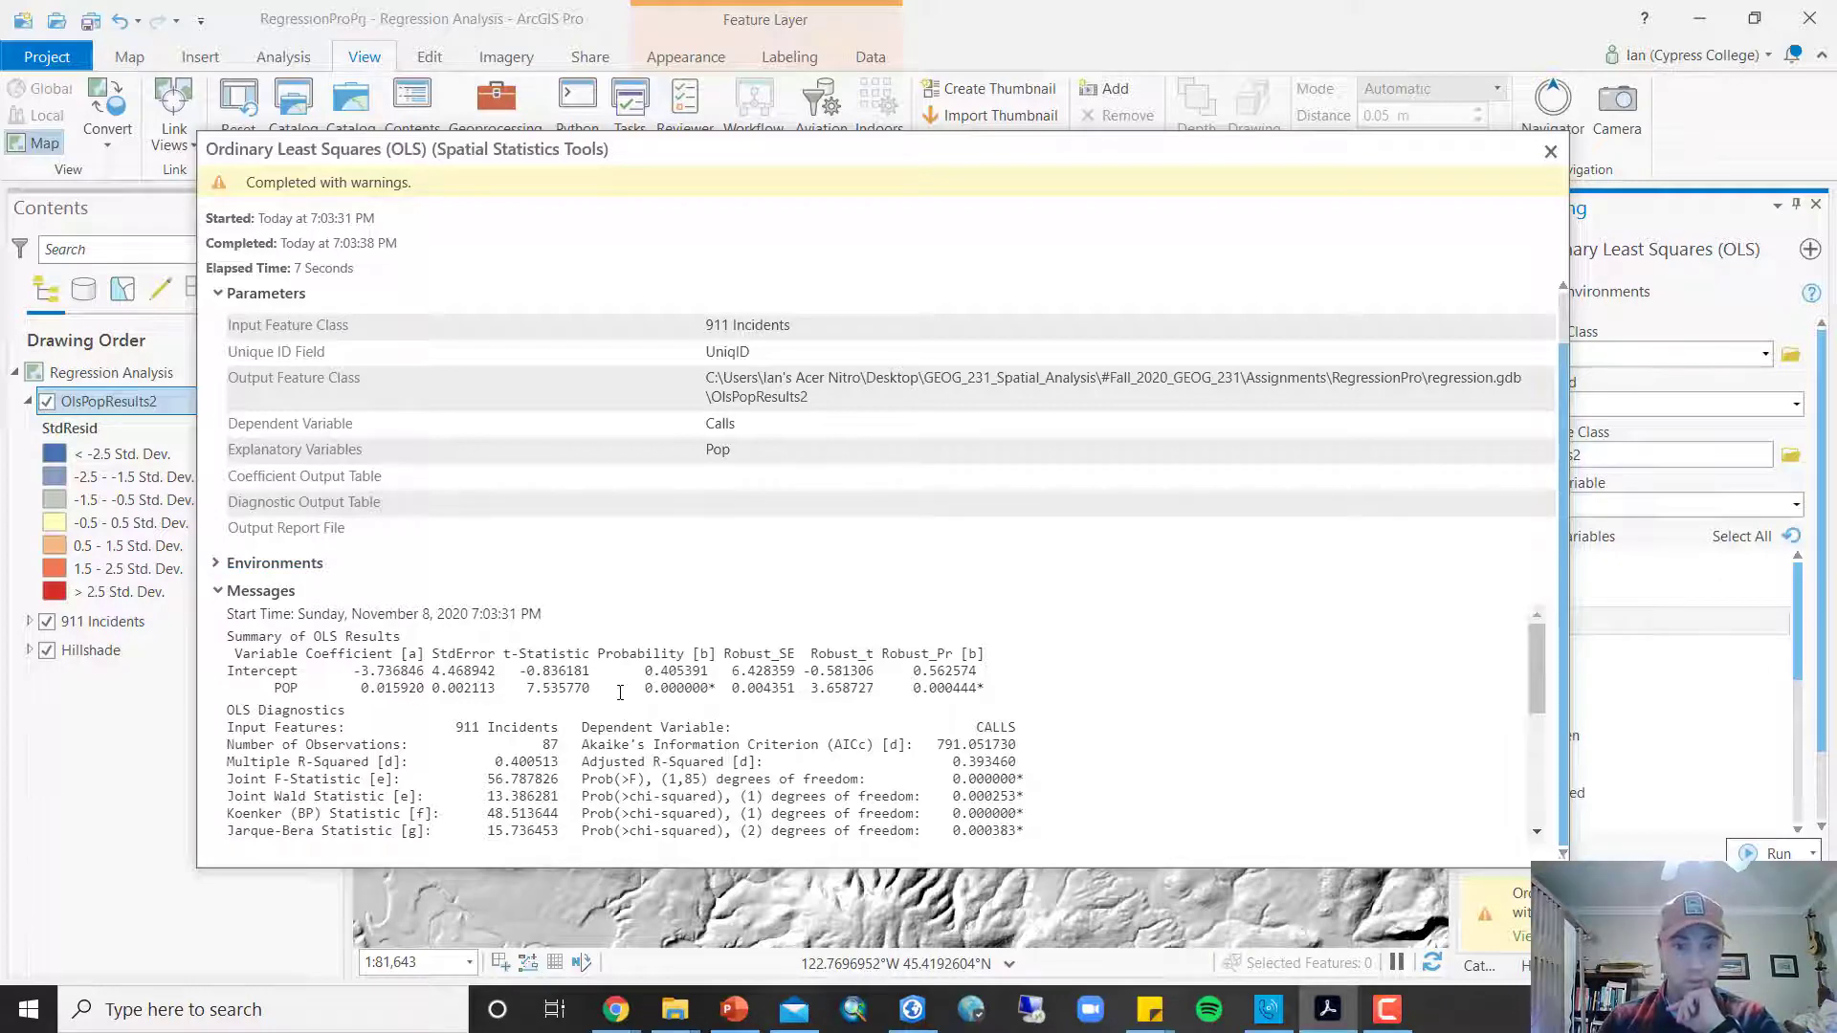
Examine the Pop variable's coefficient, standard error and robust probability in the summary of OLS results, highlighting the coefficient
{"action": "left_click", "coordinate": [712, 689]}
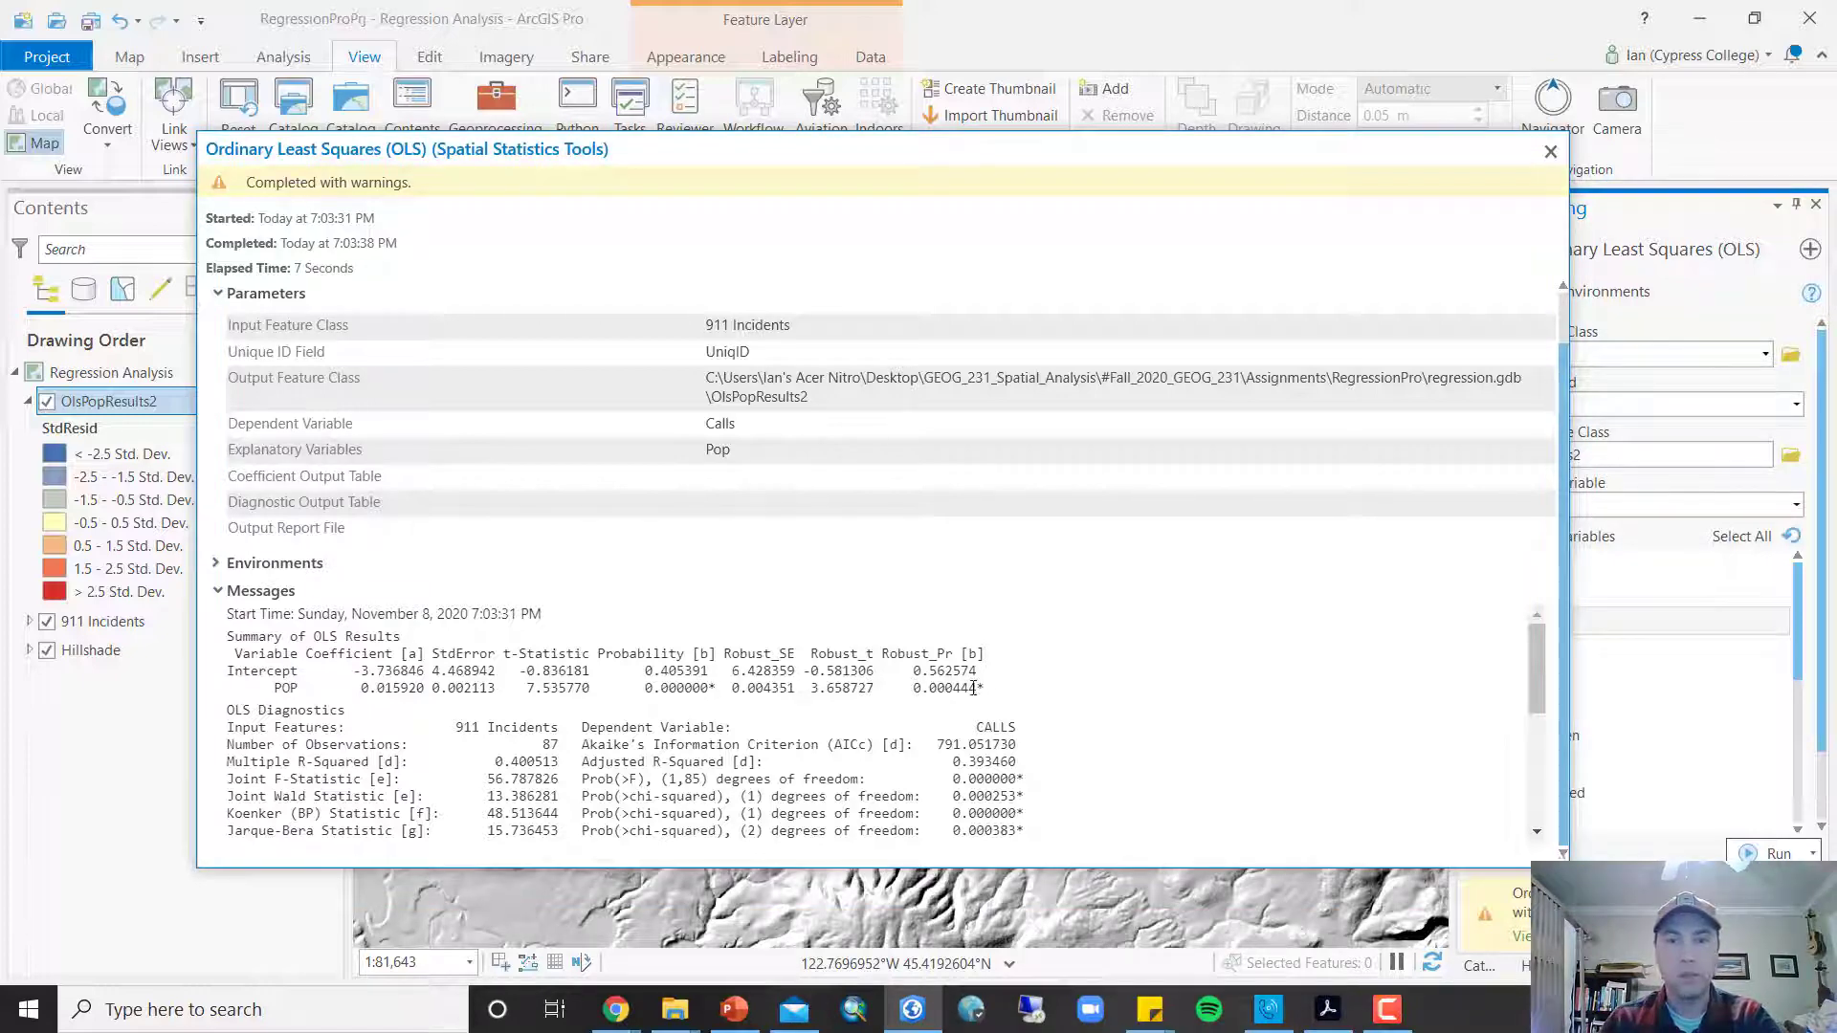
{"action": "left_click_drag", "start_coordinate": [974, 689], "coordinate": [997, 690]}
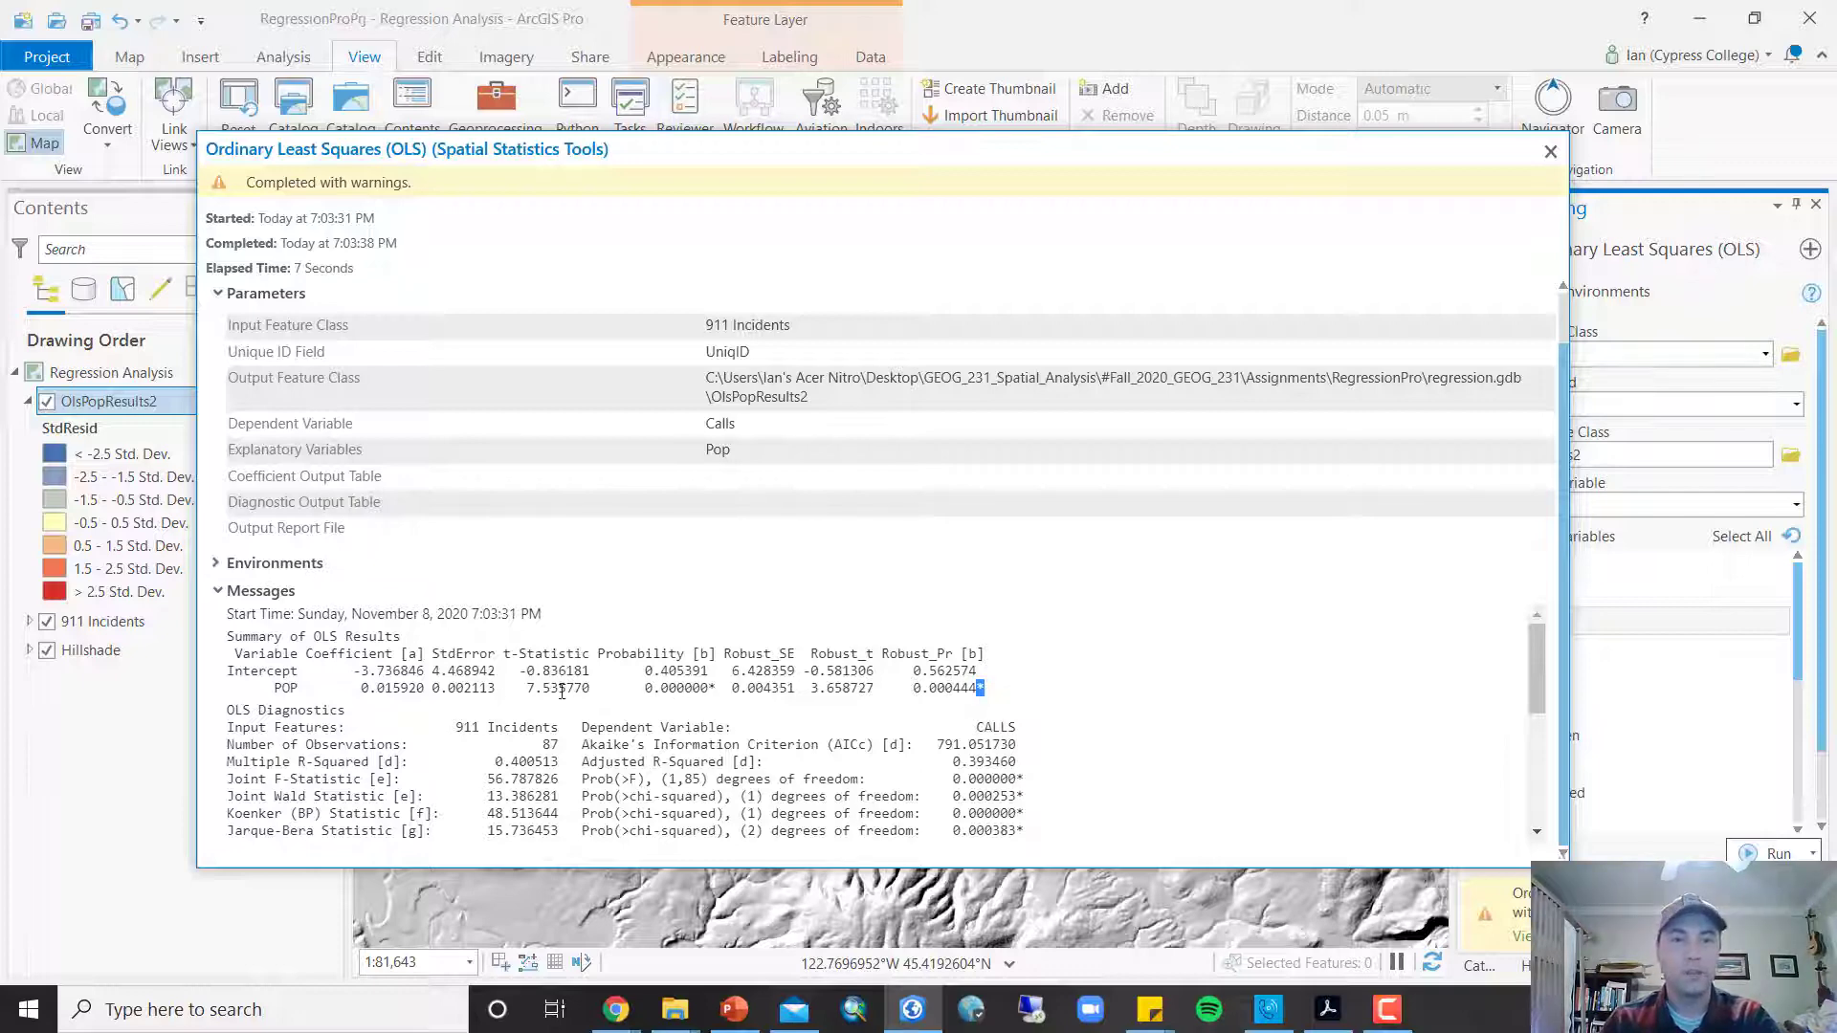
{"action": "left_click", "coordinate": [366, 691]}
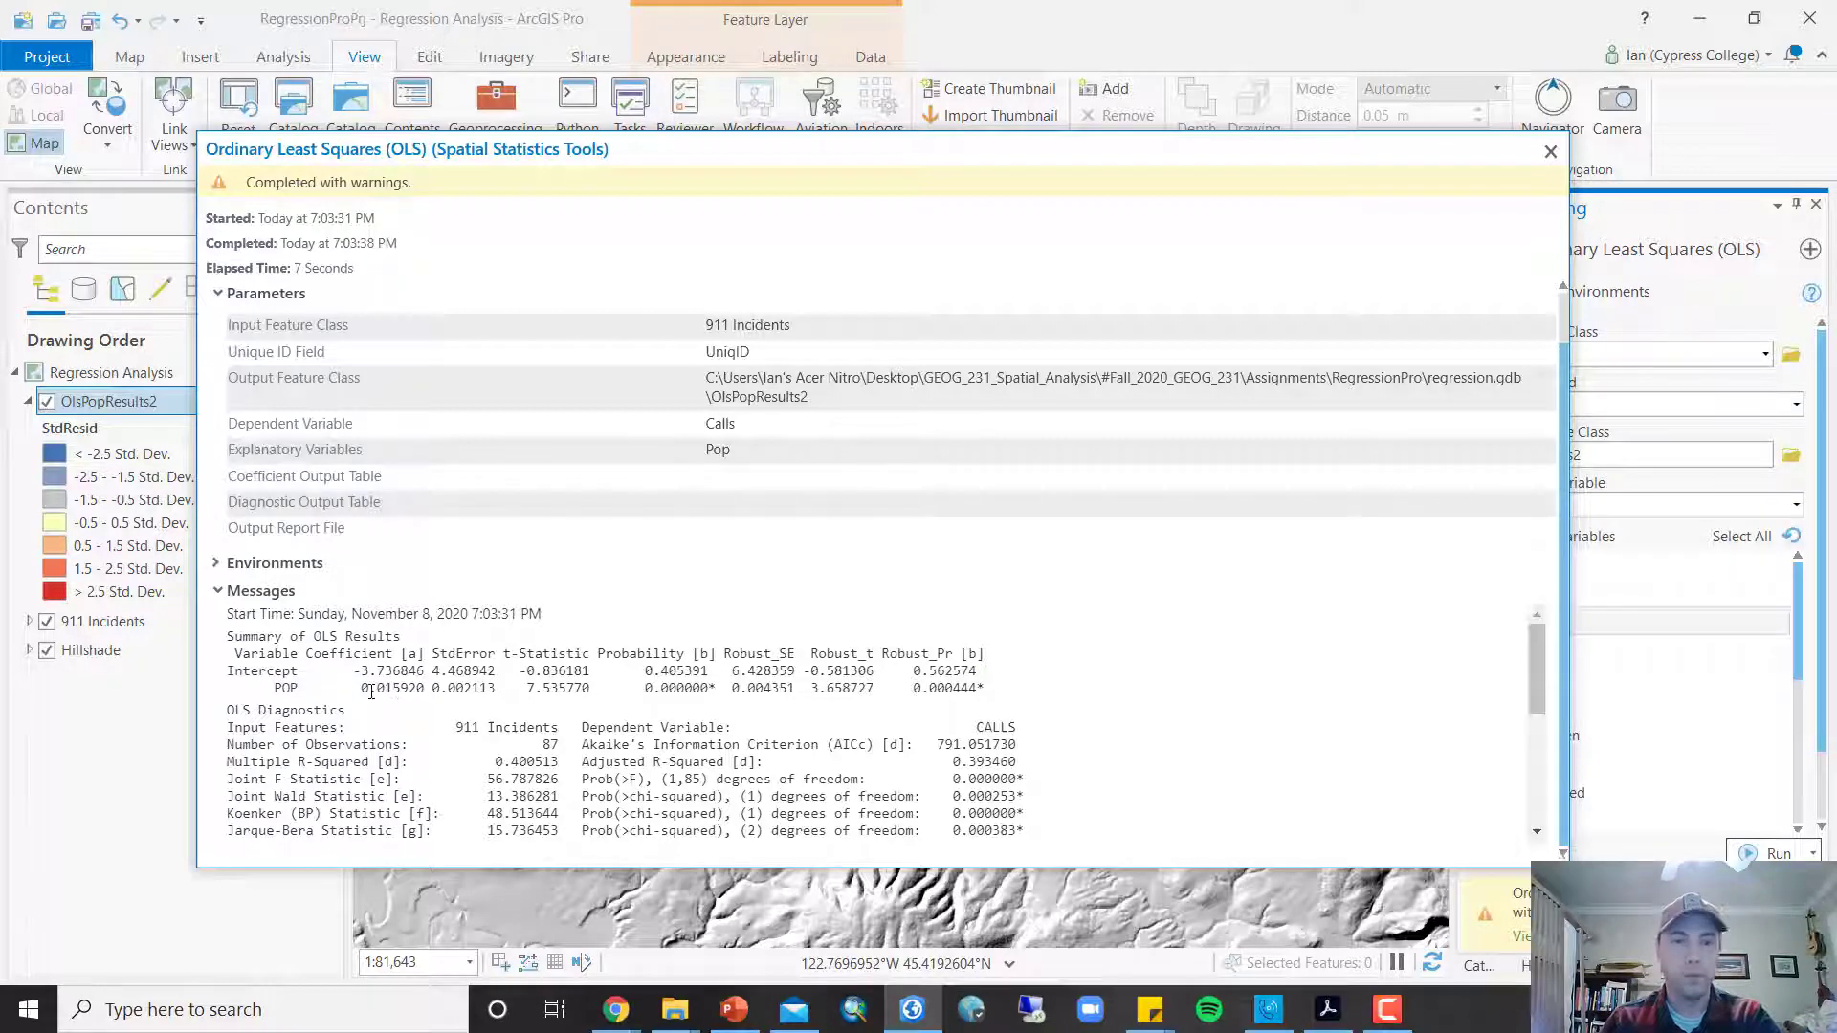
{"action": "left_click_drag", "start_coordinate": [368, 690], "coordinate": [470, 690]}
{"action": "left_click", "coordinate": [559, 690]}
{"action": "scroll", "coordinate": [559, 691], "scroll_direction": "down", "scroll_amount": 2}
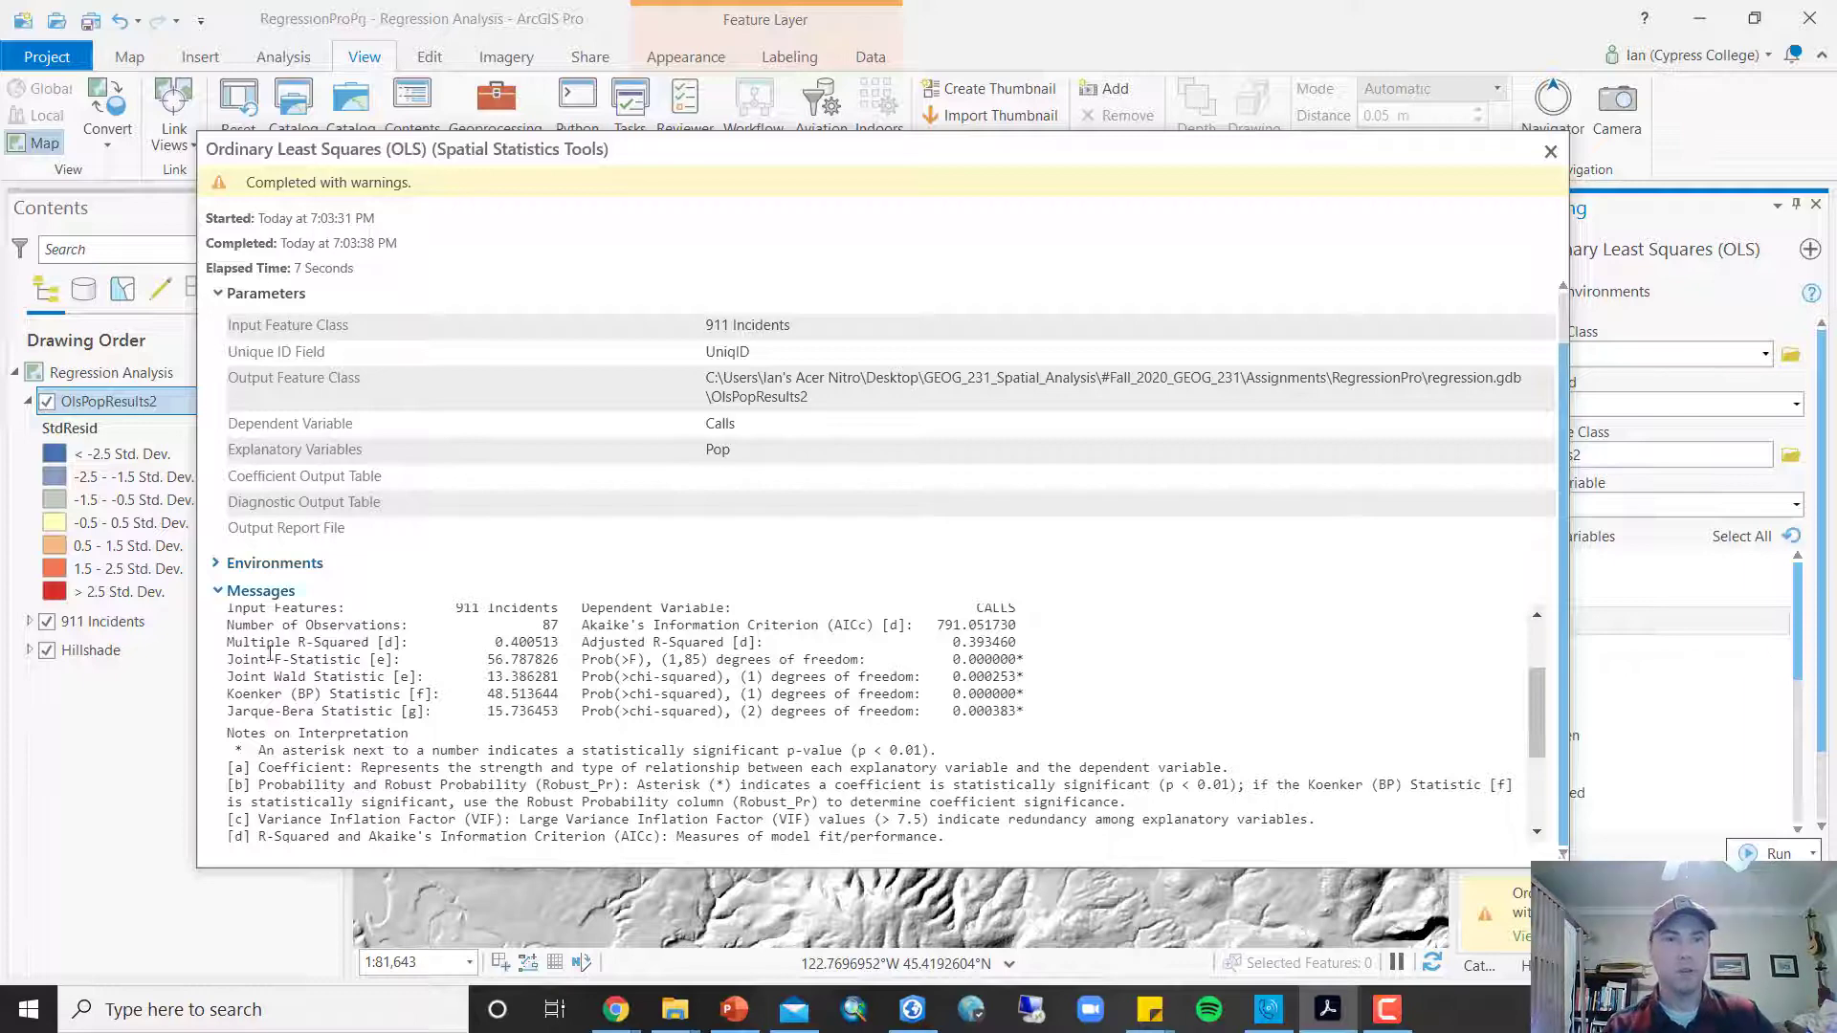
{"action": "scroll", "coordinate": [583, 692], "scroll_direction": "up", "scroll_amount": 3}
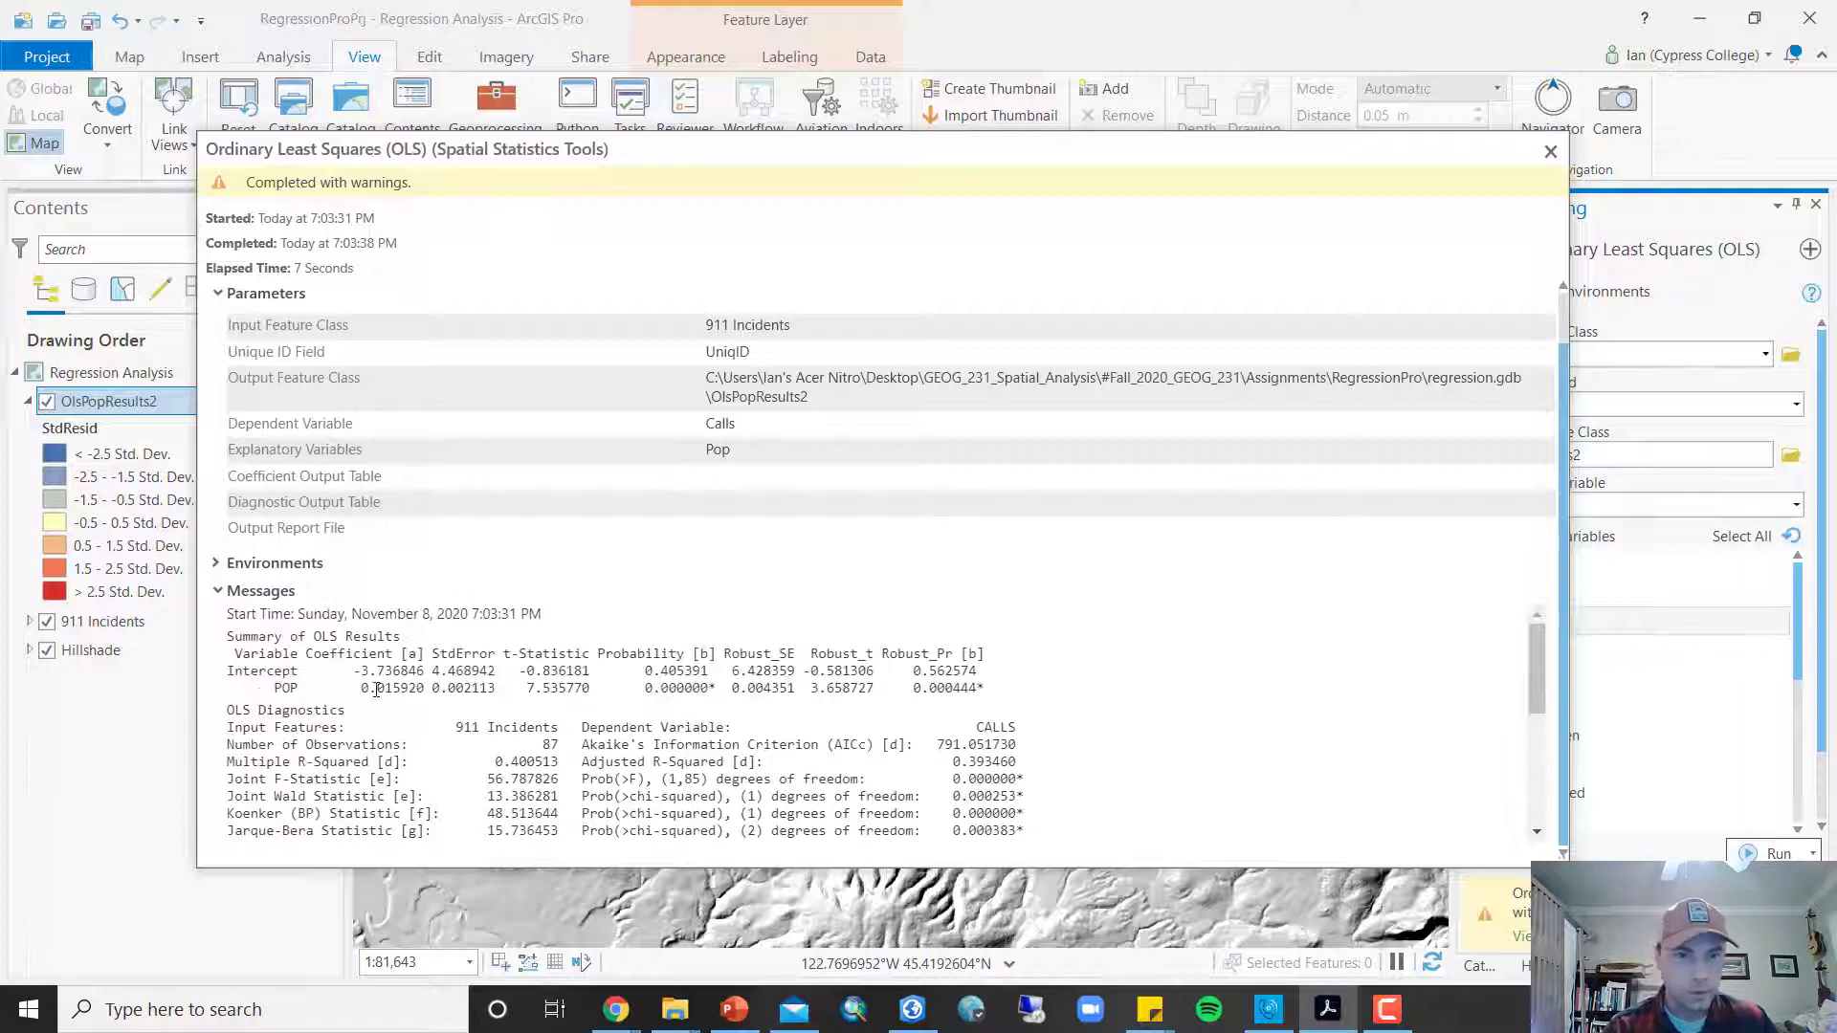
{"action": "left_click_drag", "start_coordinate": [356, 689], "coordinate": [423, 690]}
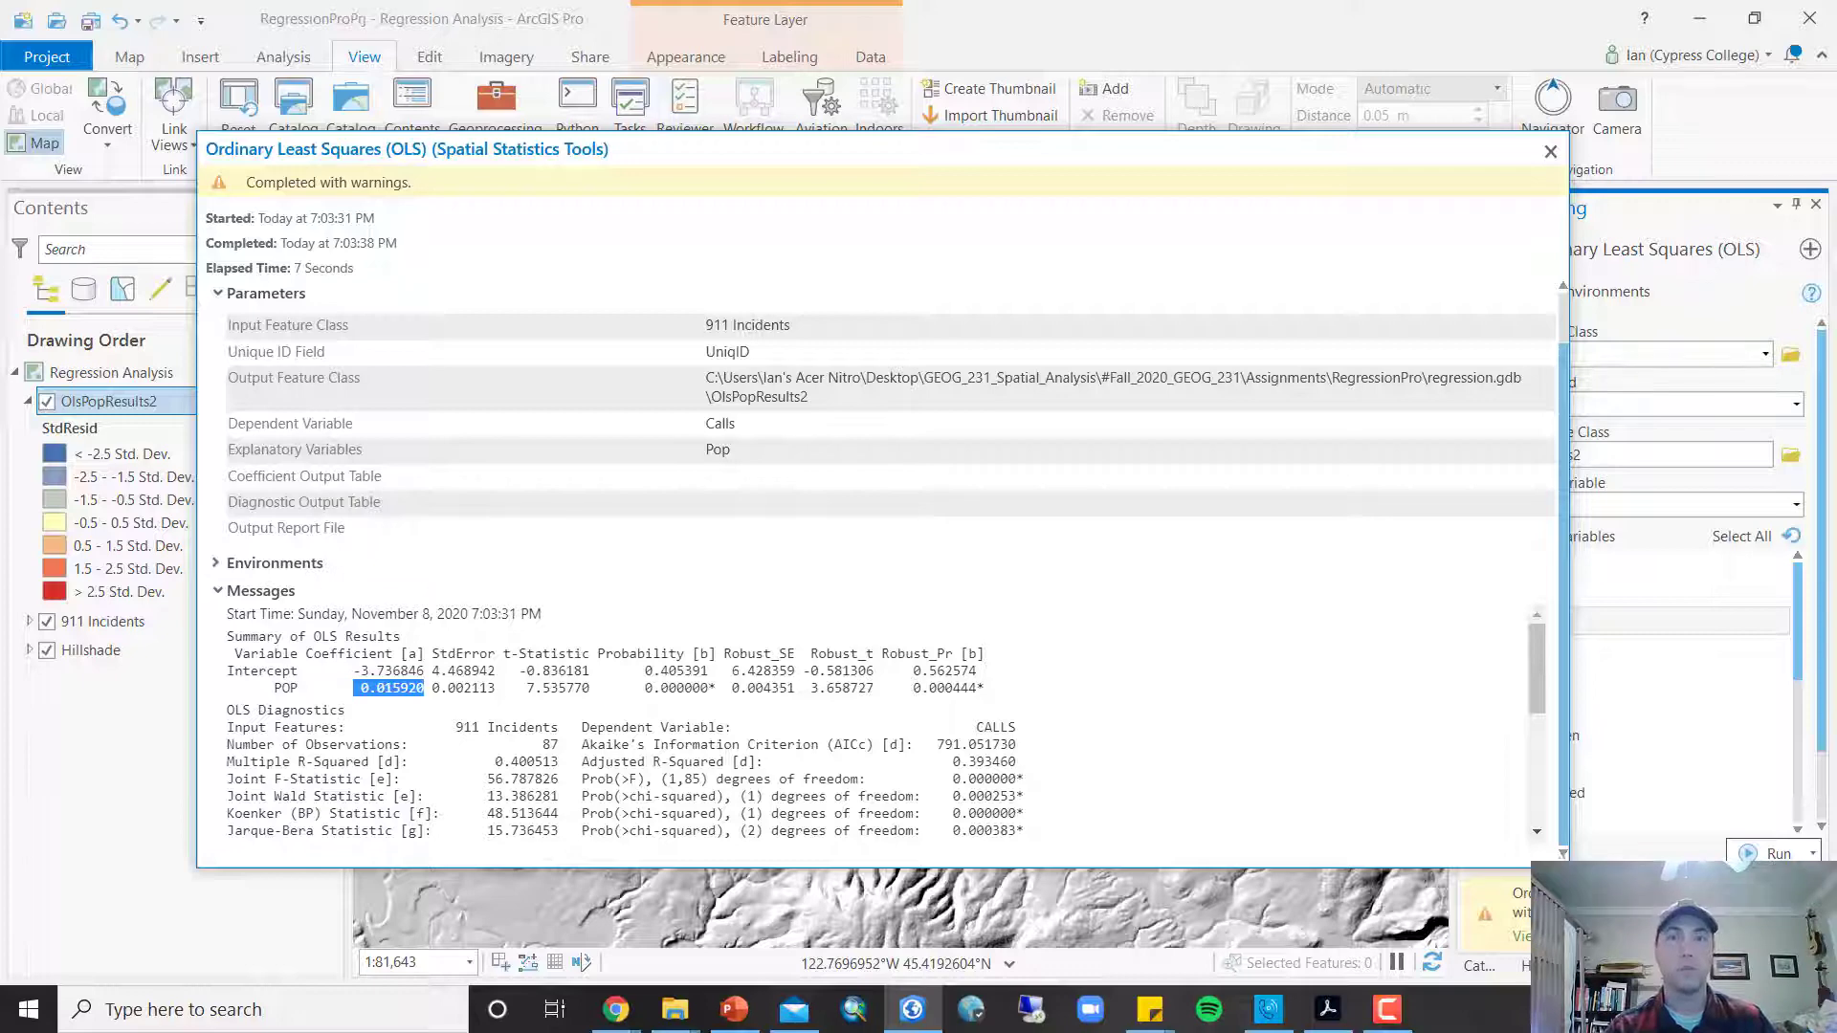
{"action": "key", "text": "alt+Tab"}
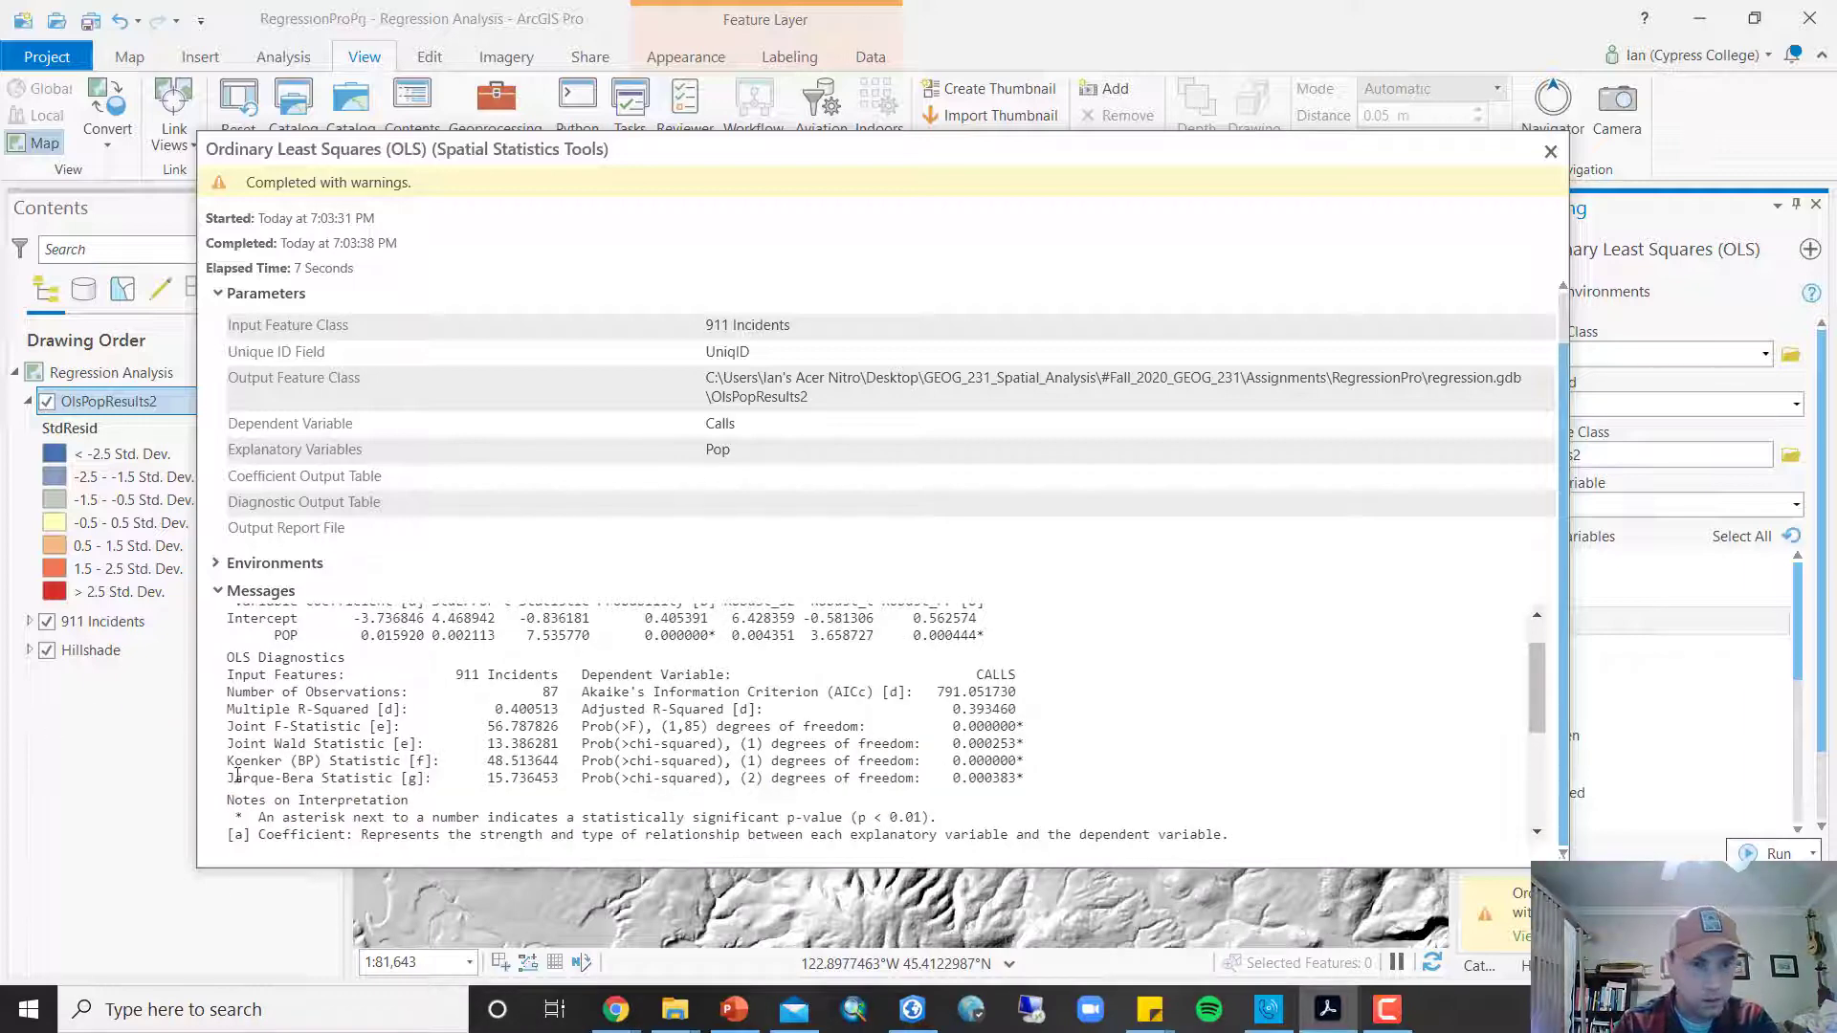
Highlight the Jarque-Bera Statistic and its significance asterisk in the OLS diagnostics, and check the interpretation notes
{"action": "left_click", "coordinate": [232, 777]}
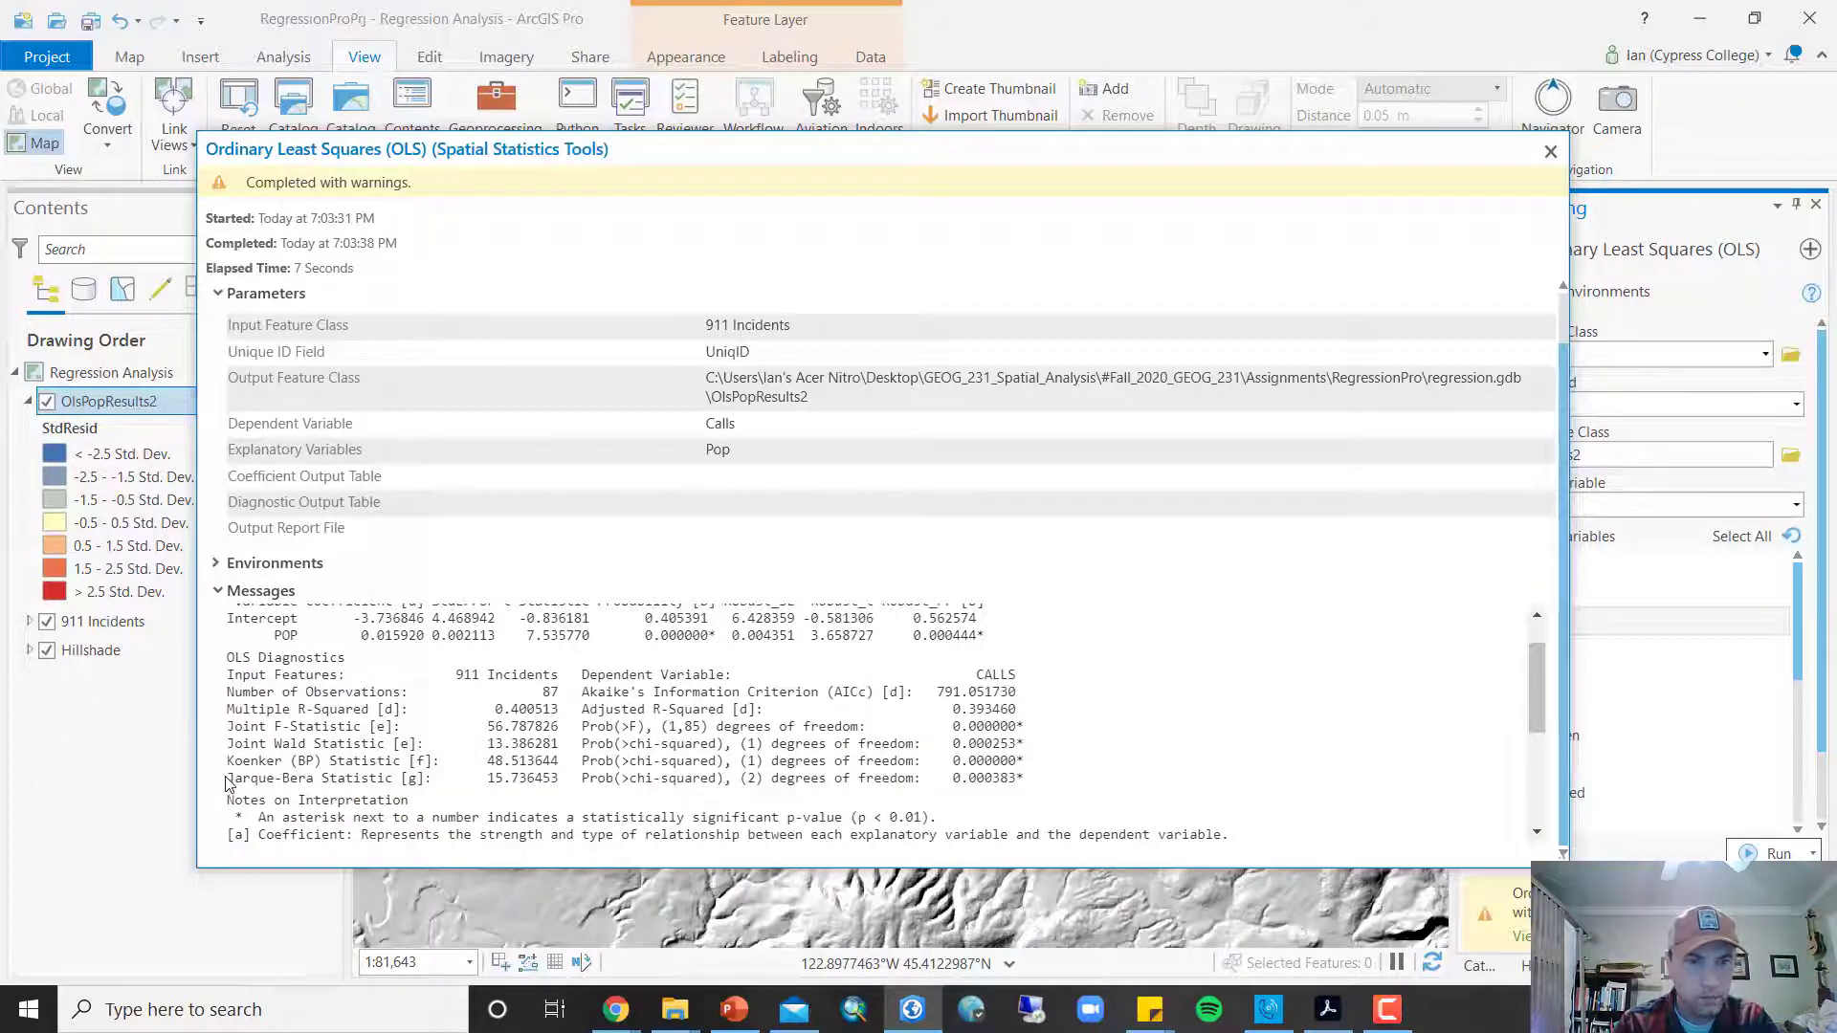
{"action": "left_click_drag", "start_coordinate": [228, 778], "coordinate": [447, 778]}
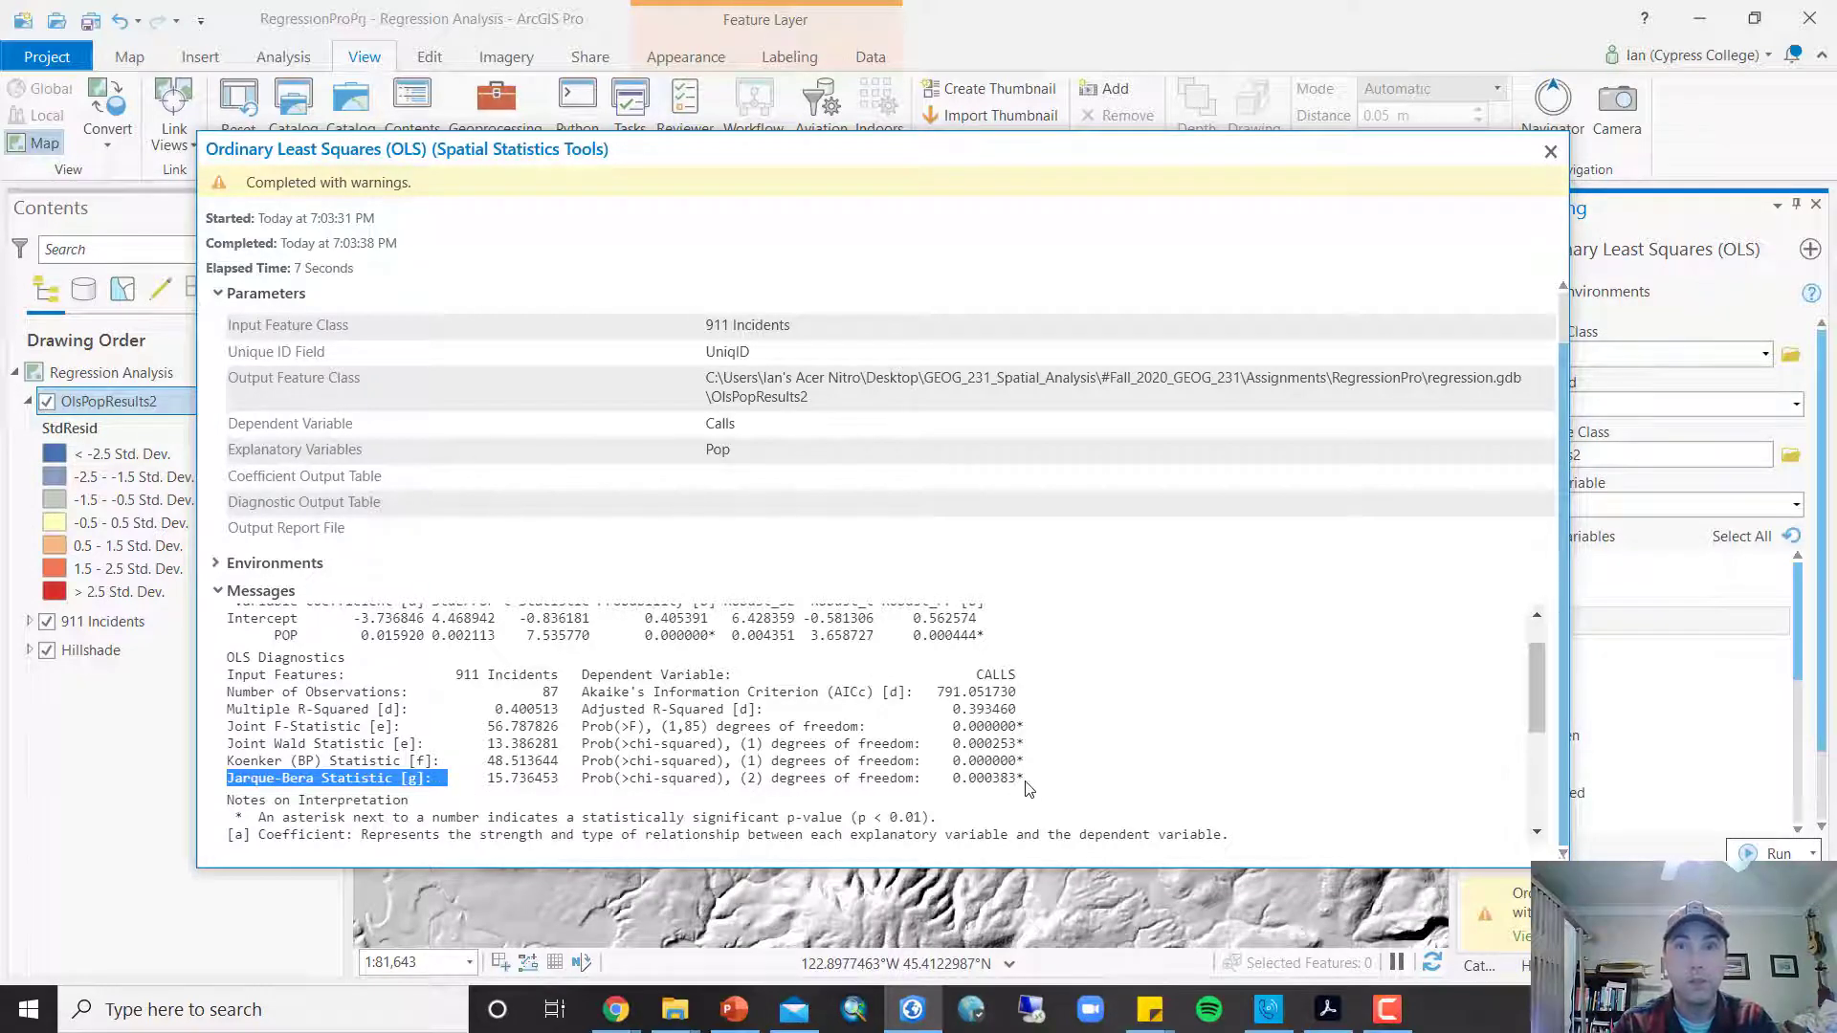
{"action": "left_click_drag", "start_coordinate": [1016, 778], "coordinate": [1029, 789]}
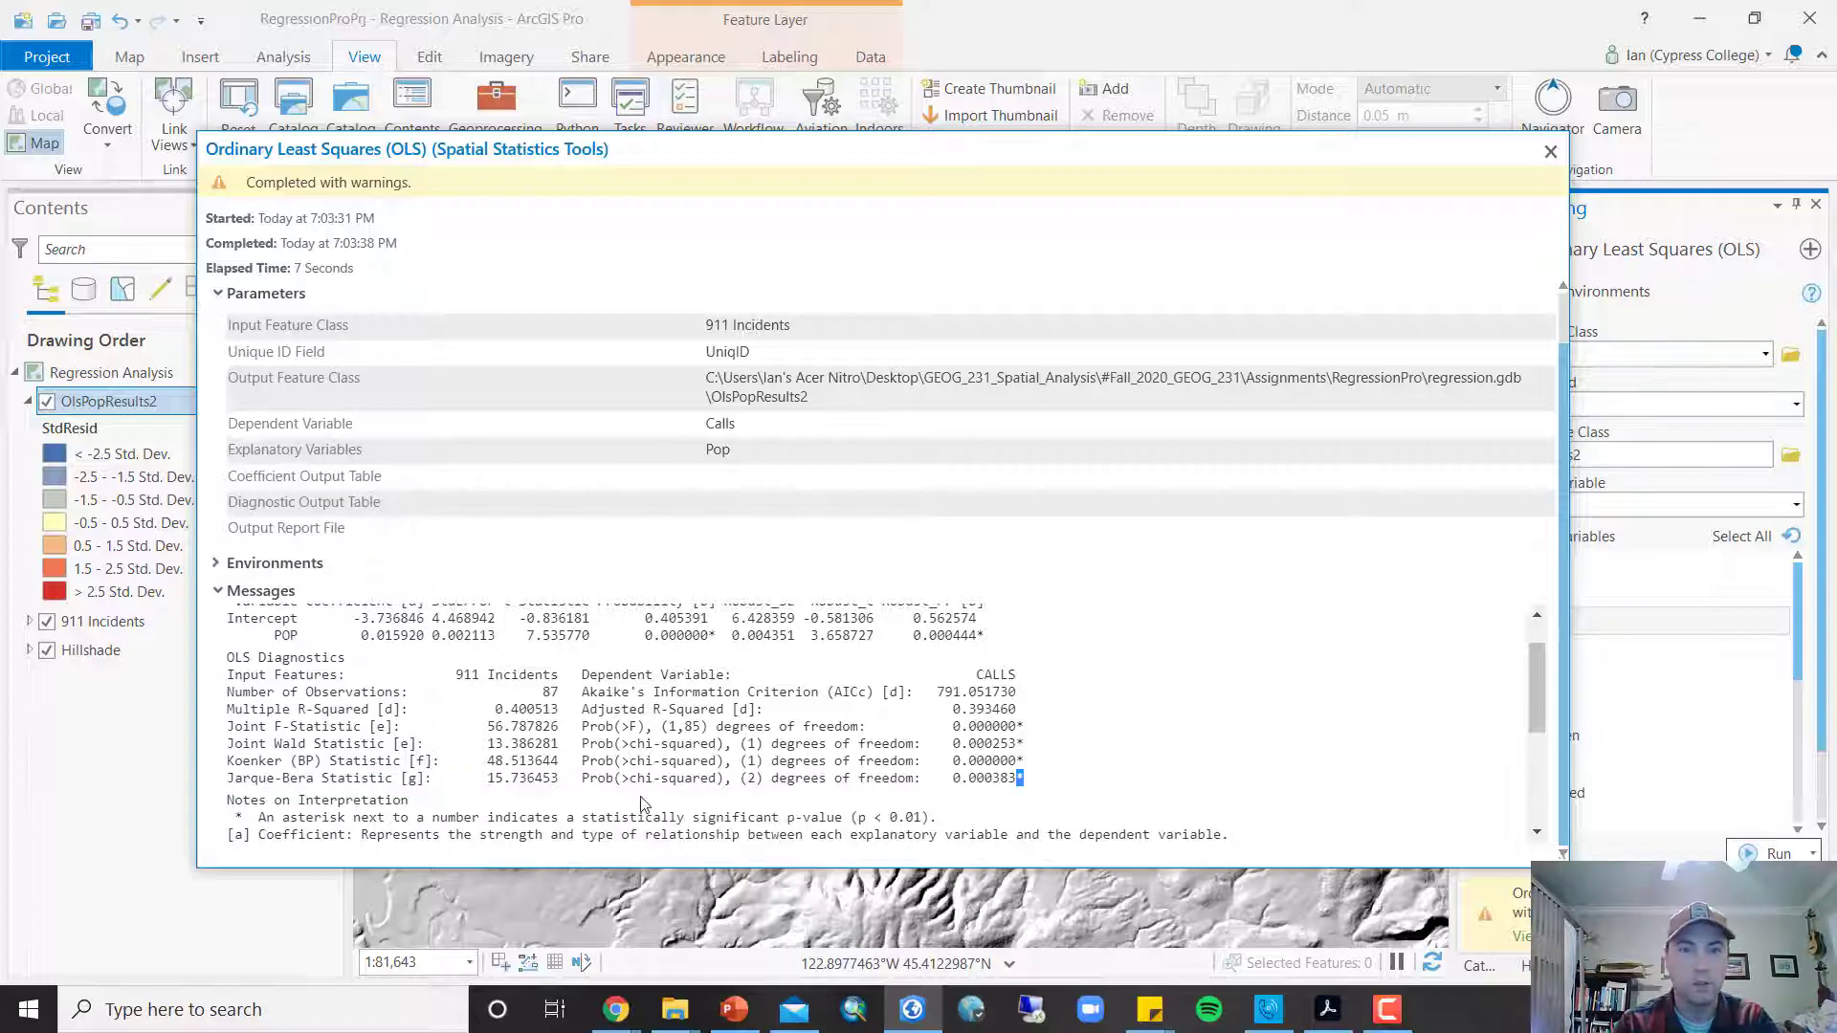
{"action": "scroll", "coordinate": [809, 745], "scroll_direction": "down", "scroll_amount": 2}
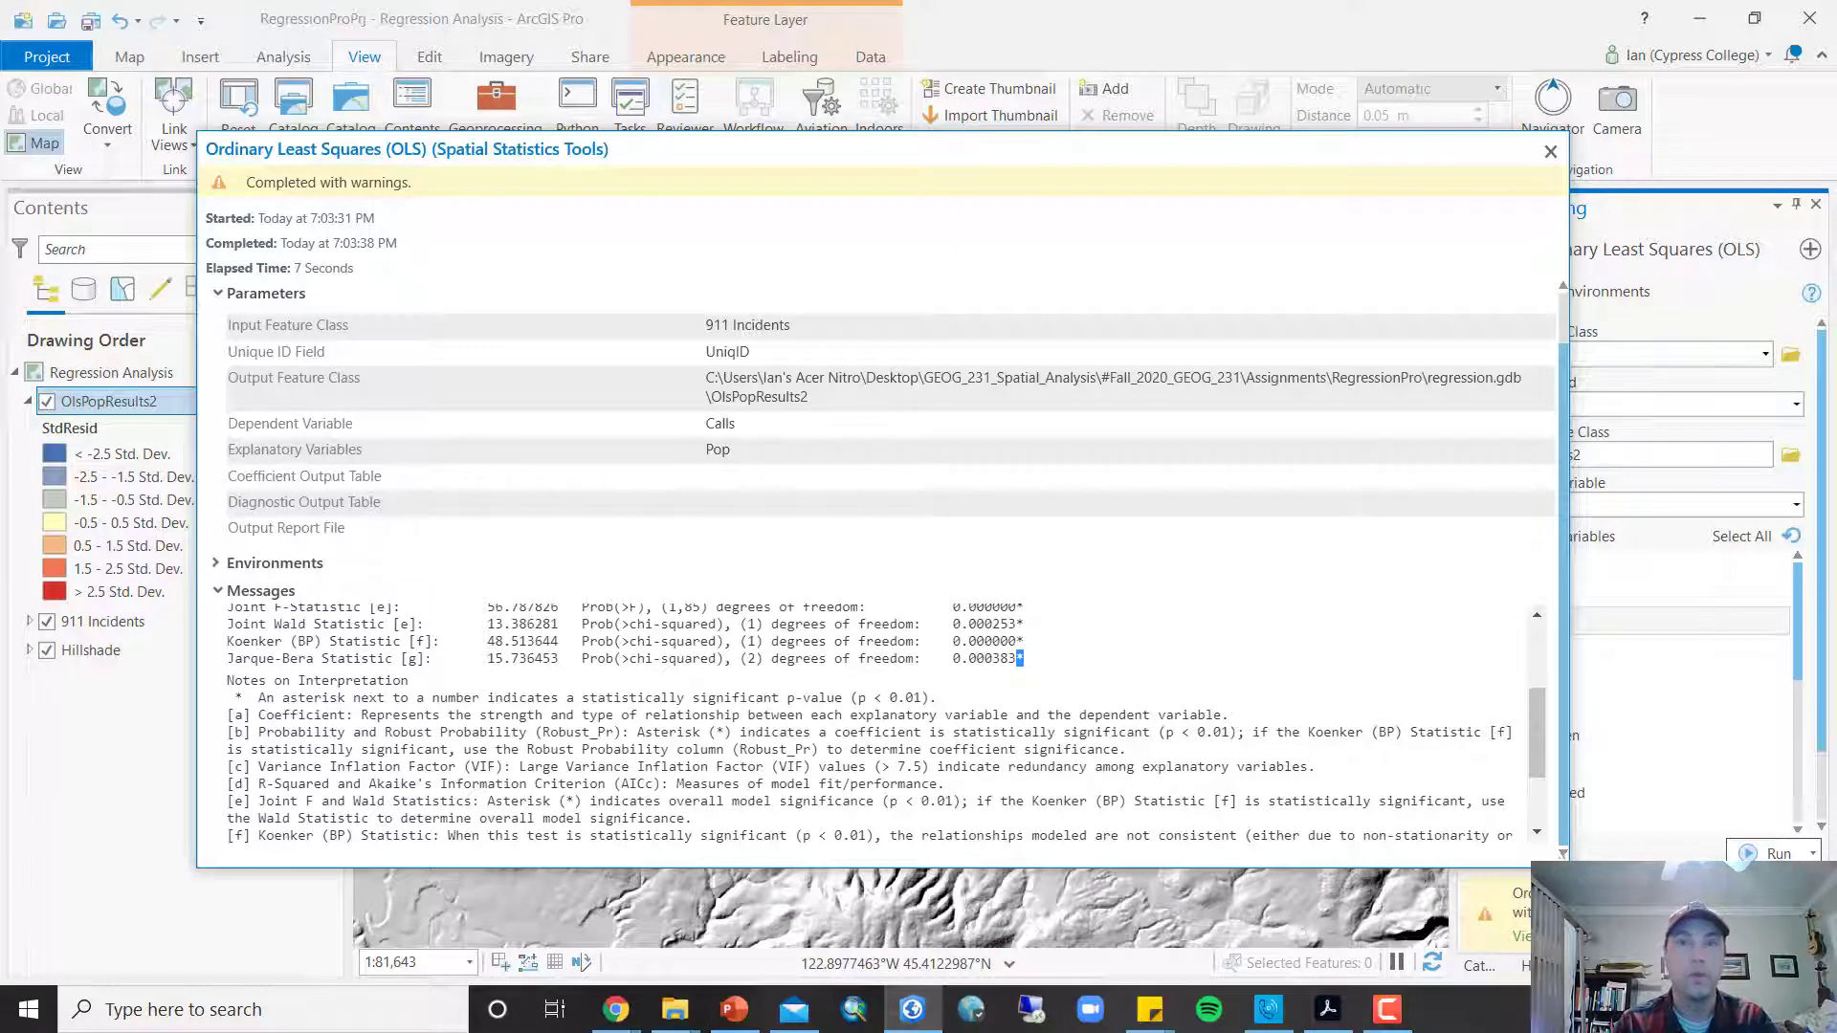
{"action": "key", "text": "alt+Tab"}
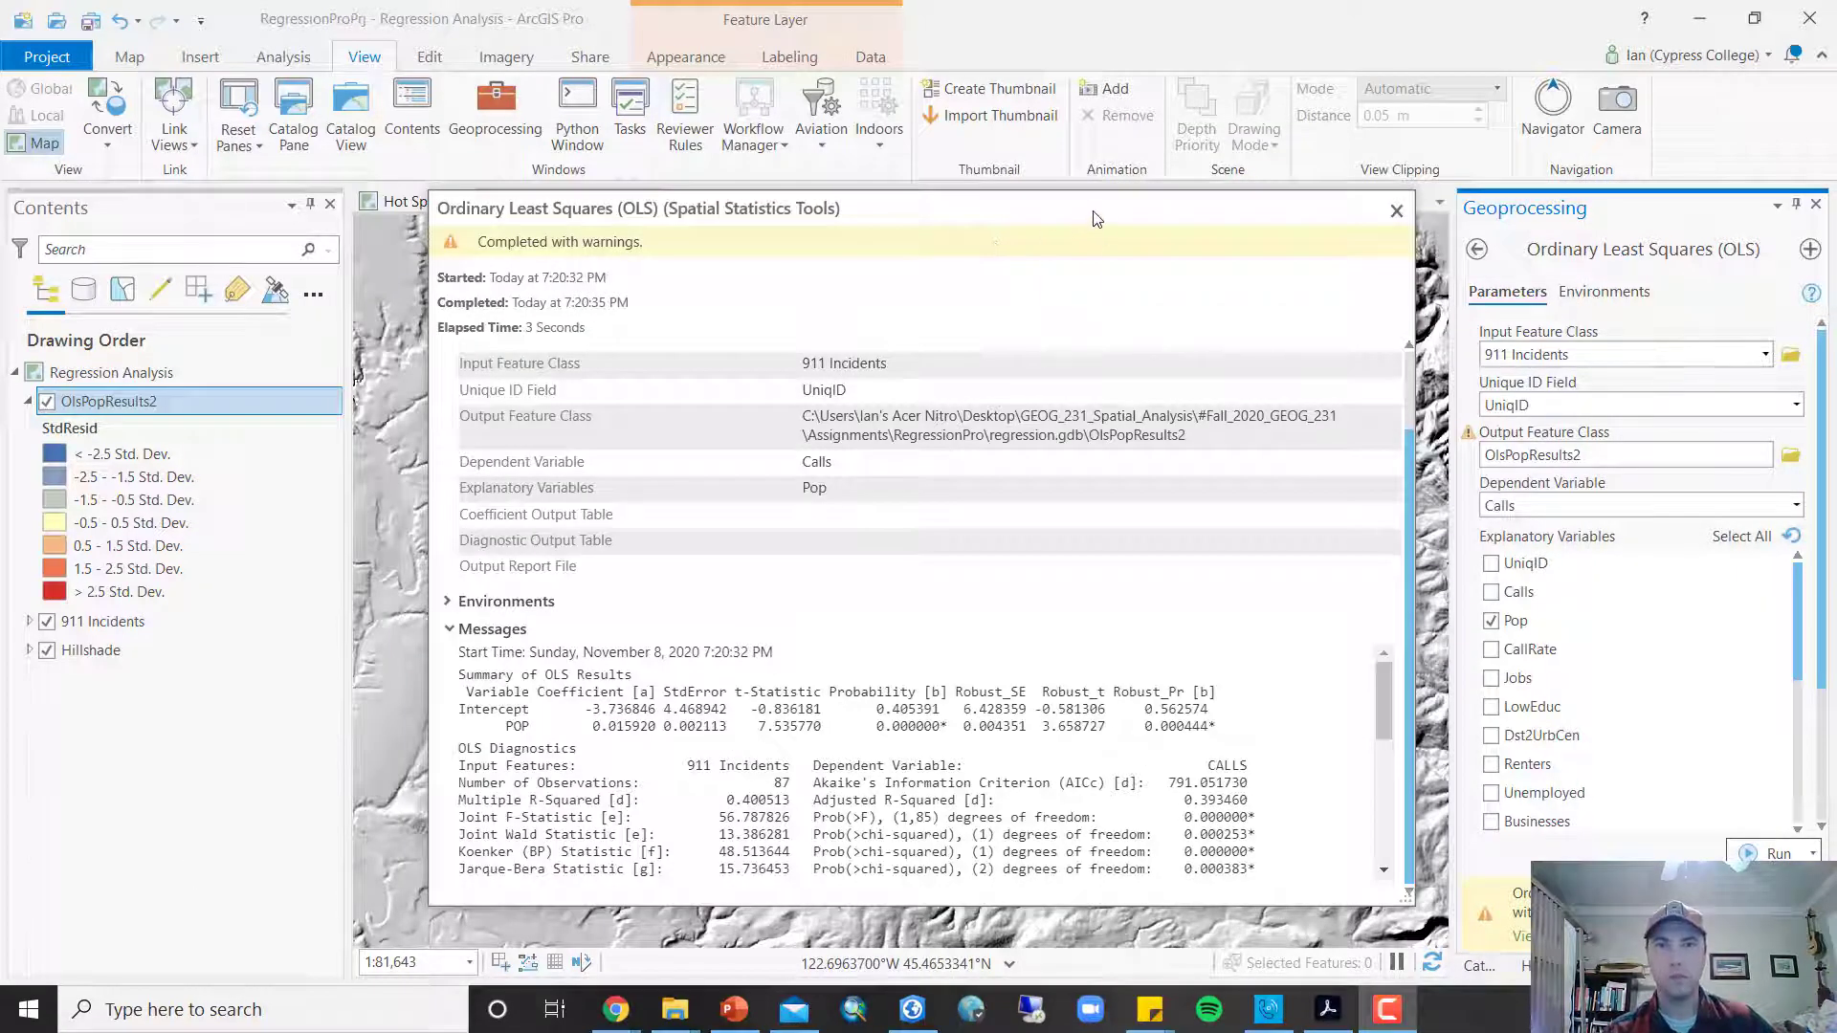
Move the OLS details window aside, search the geoprocessing tools for "spatial auto" and open Spatial Autocorrelation (Global Moran's I)
{"action": "left_click_drag", "start_coordinate": [1097, 220], "coordinate": [734, 193]}
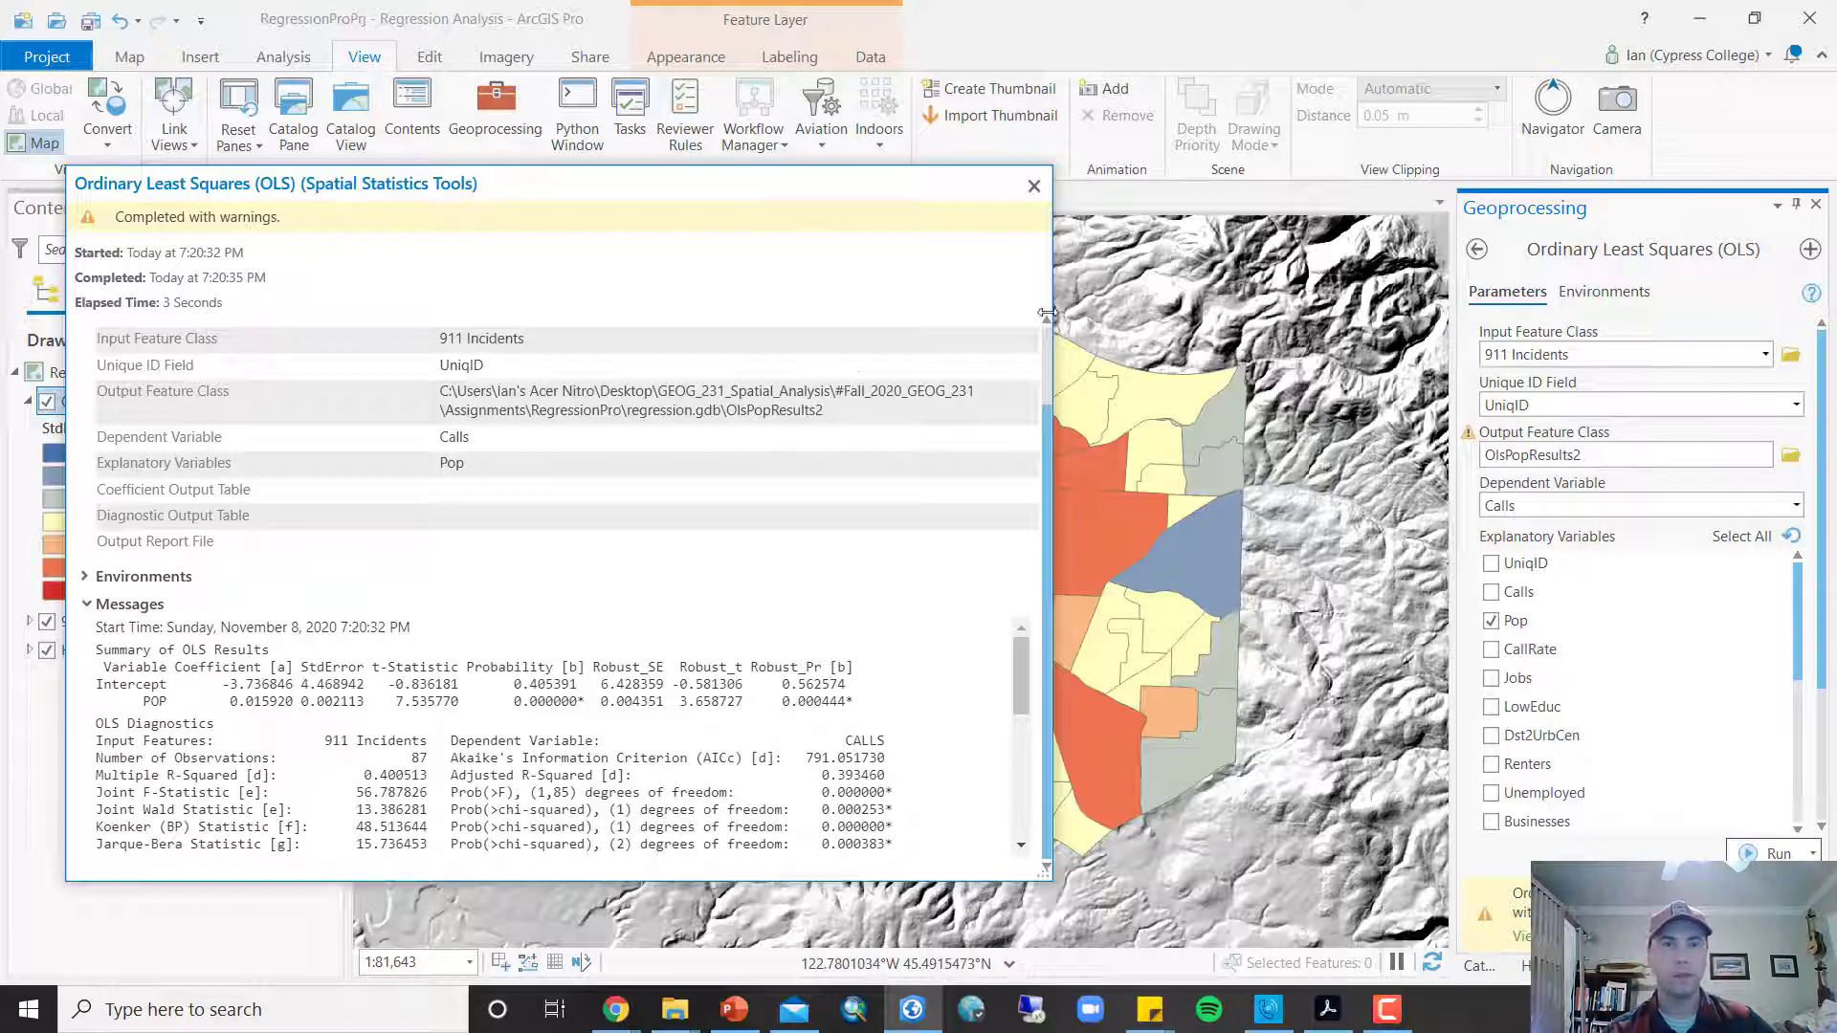
{"action": "left_click", "coordinate": [1479, 252]}
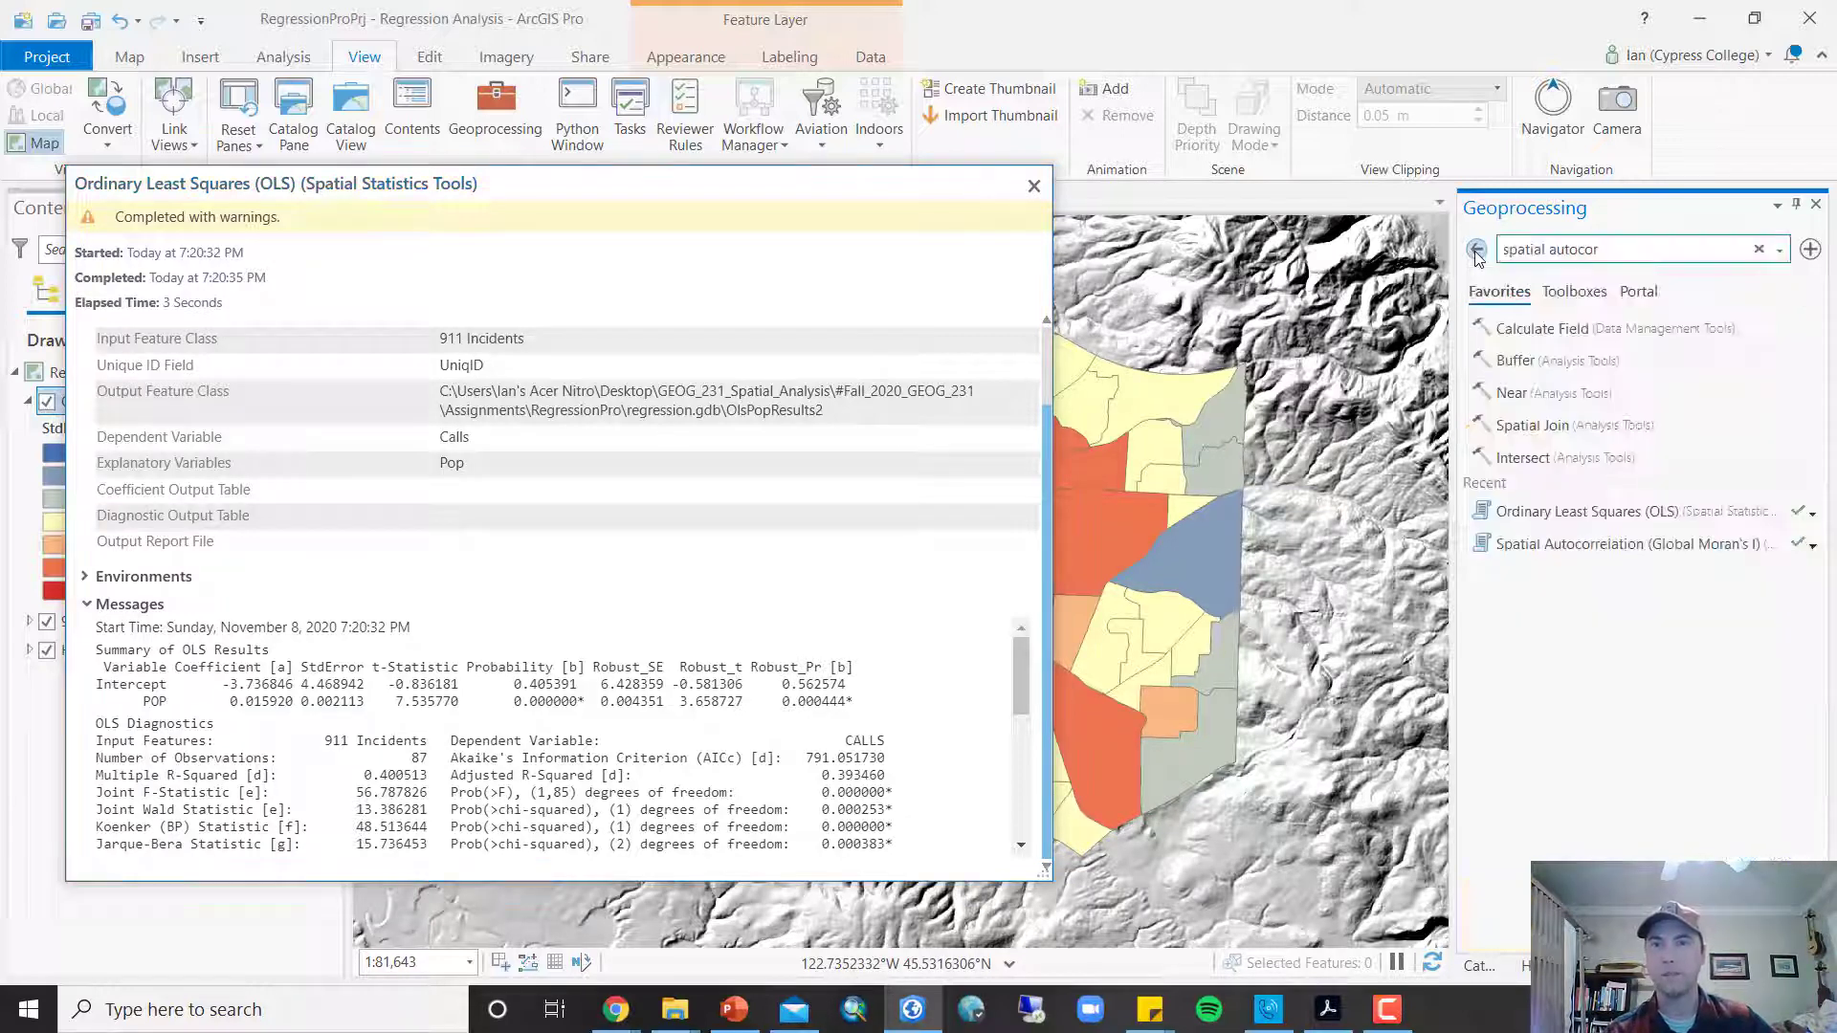
{"action": "left_click", "coordinate": [1585, 251]}
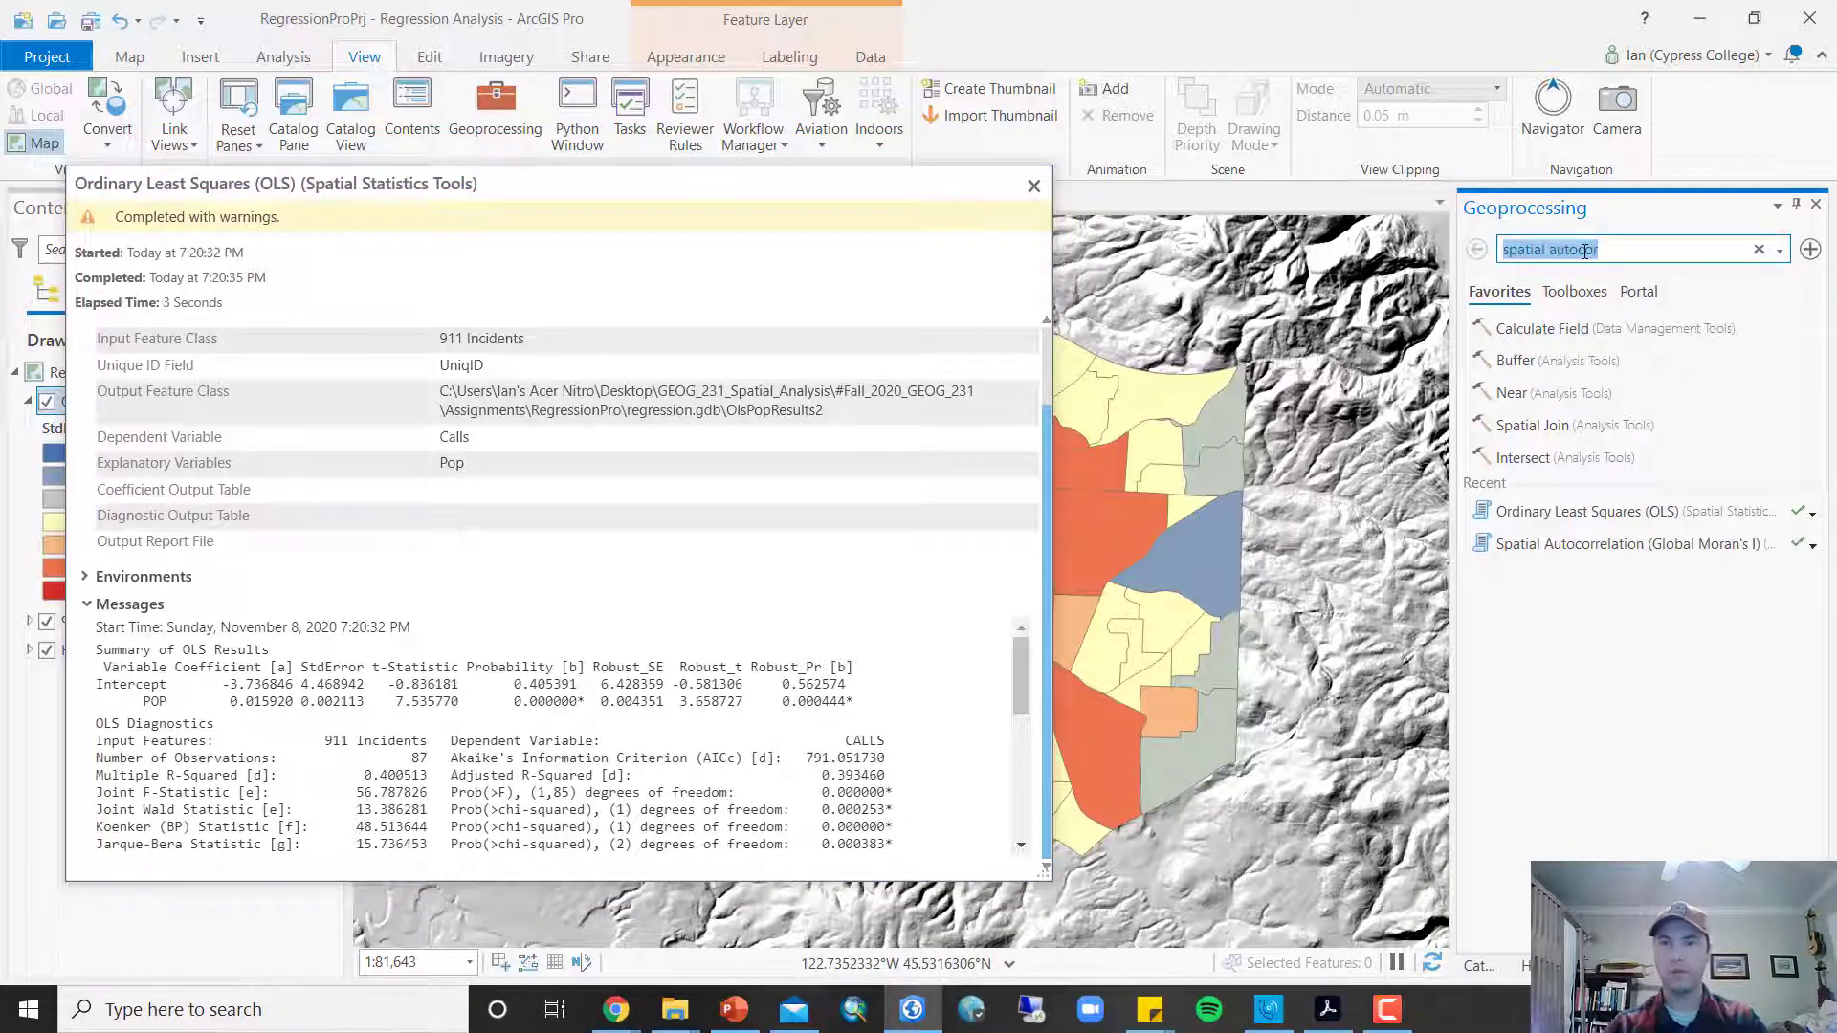
{"action": "type", "text": "spatial auto"}
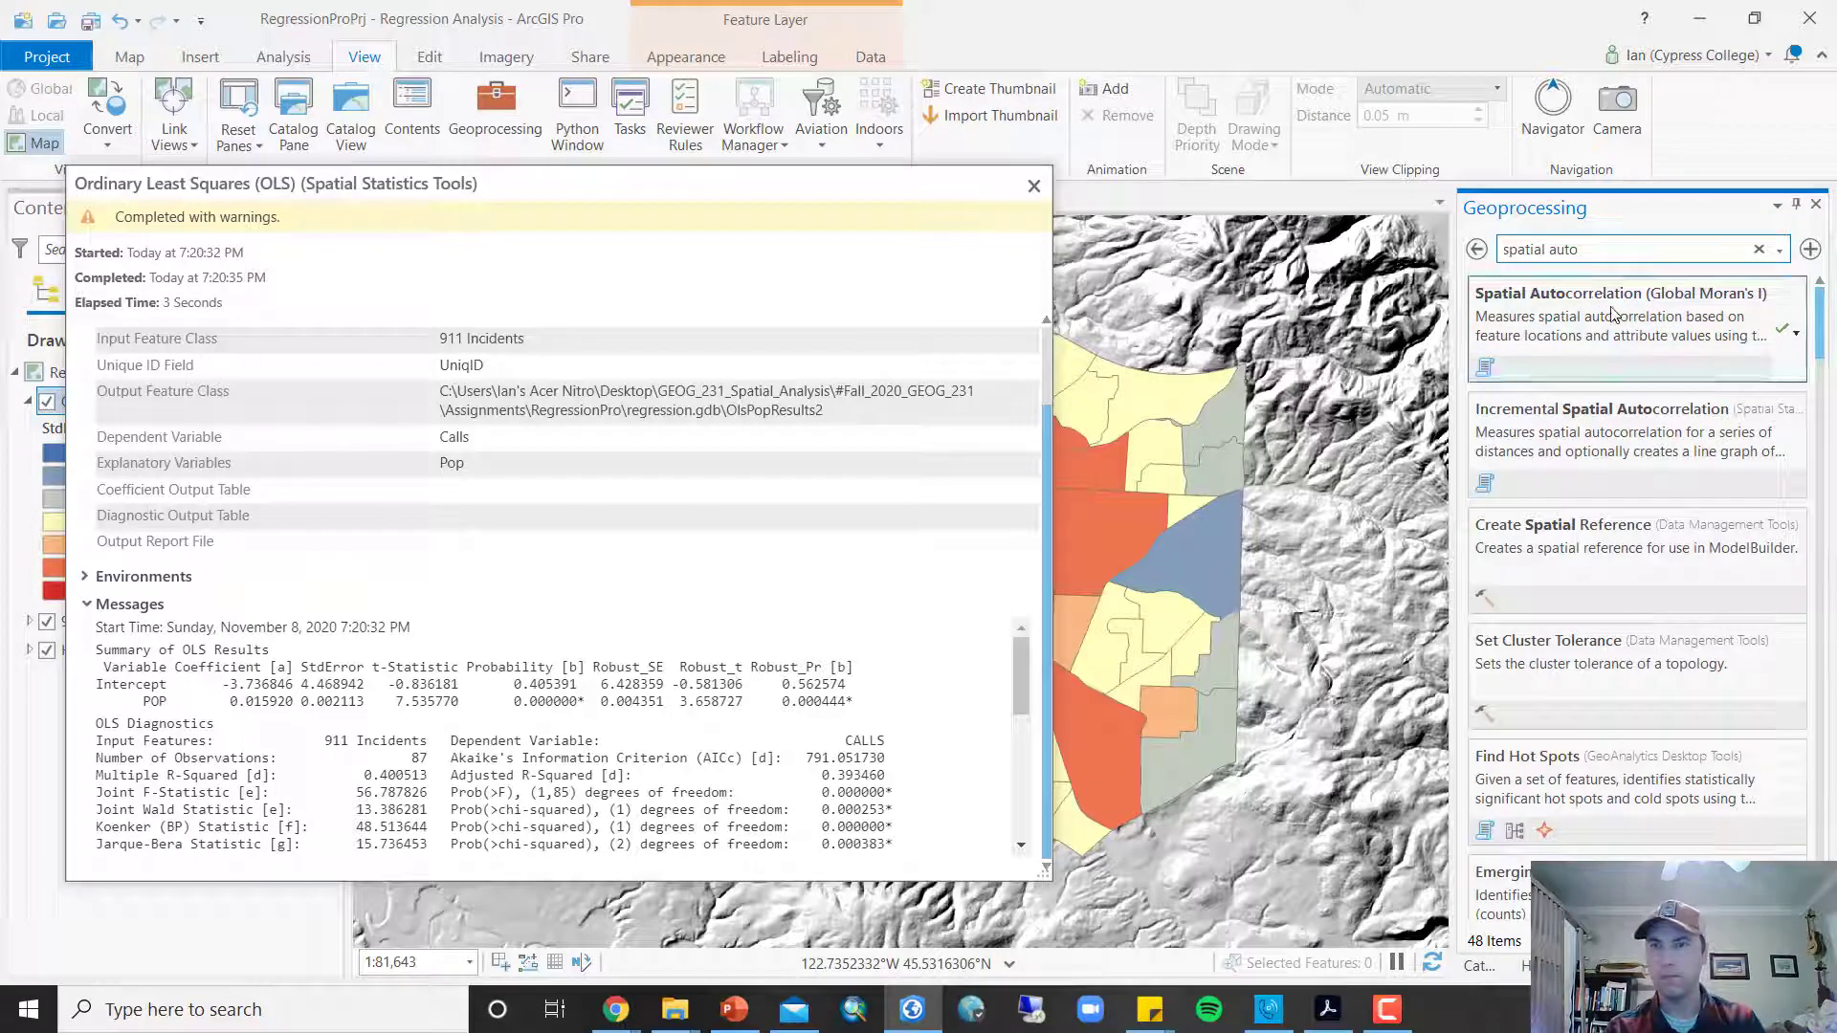
{"action": "left_click", "coordinate": [1614, 314]}
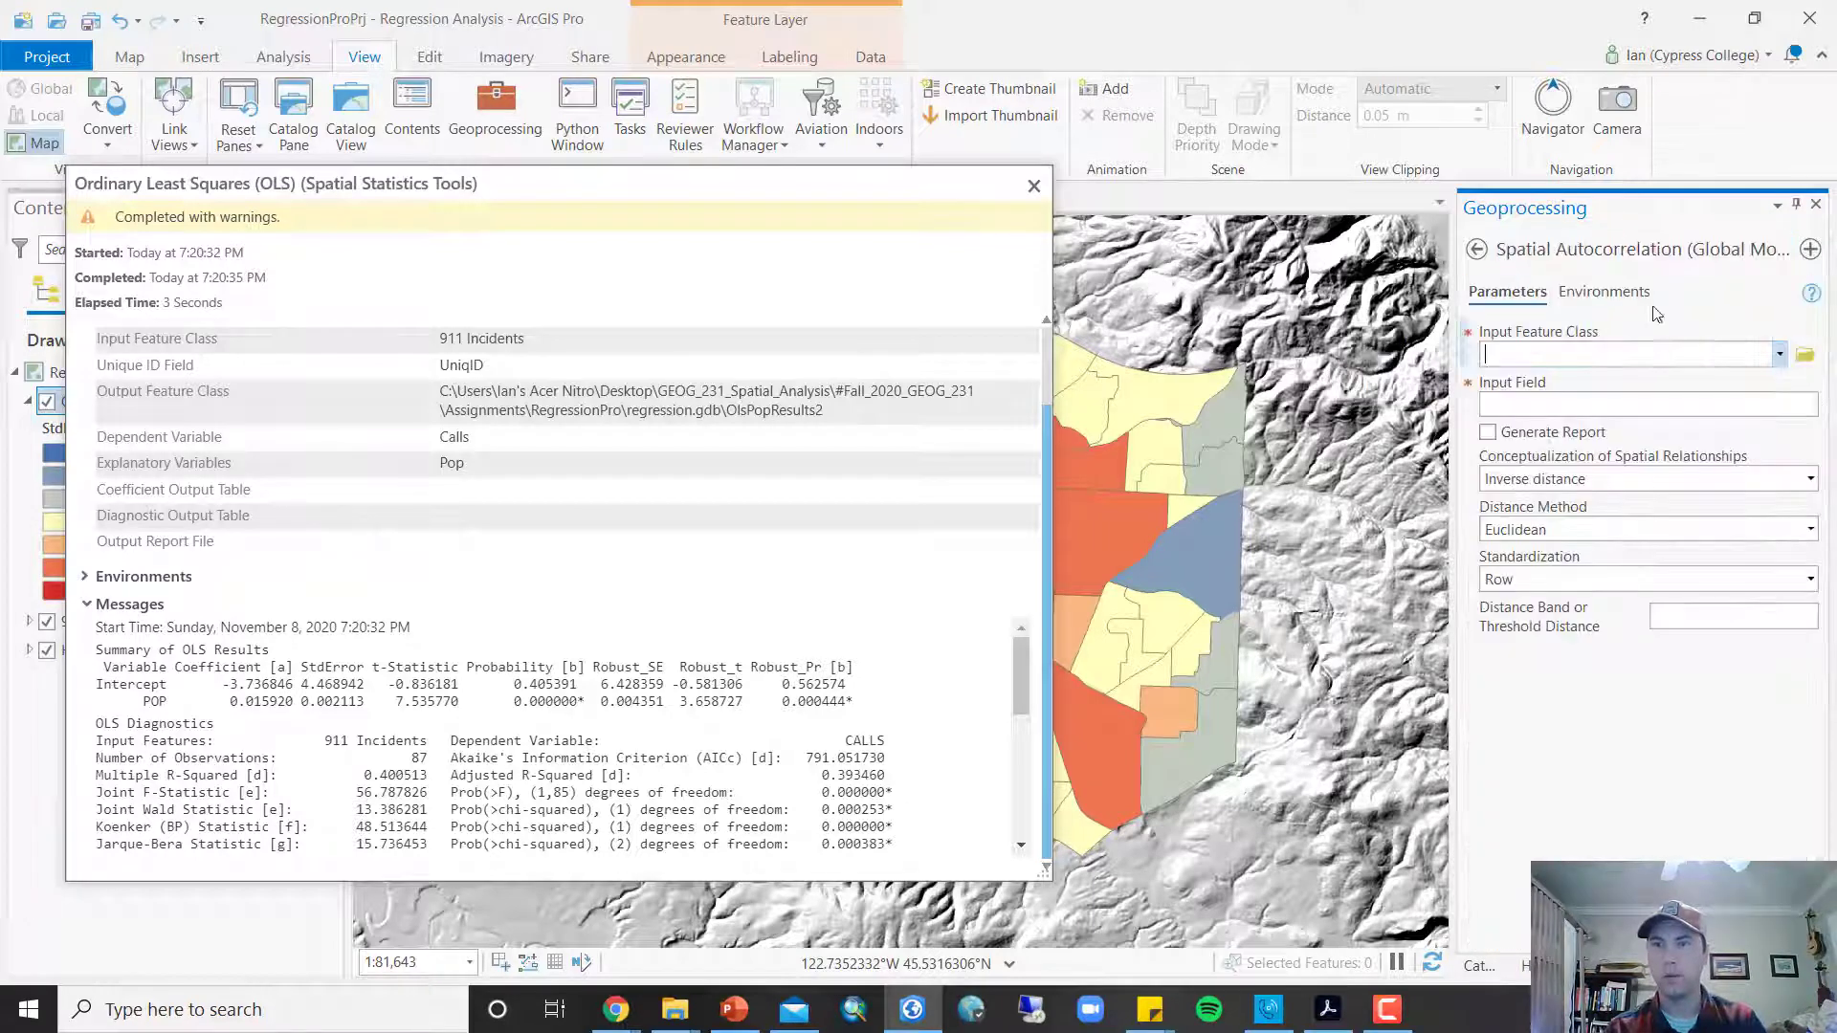
Run Spatial Autocorrelation on OlsPopResults2 with Residual as the input field and report generation enabled
{"action": "left_click", "coordinate": [1682, 363]}
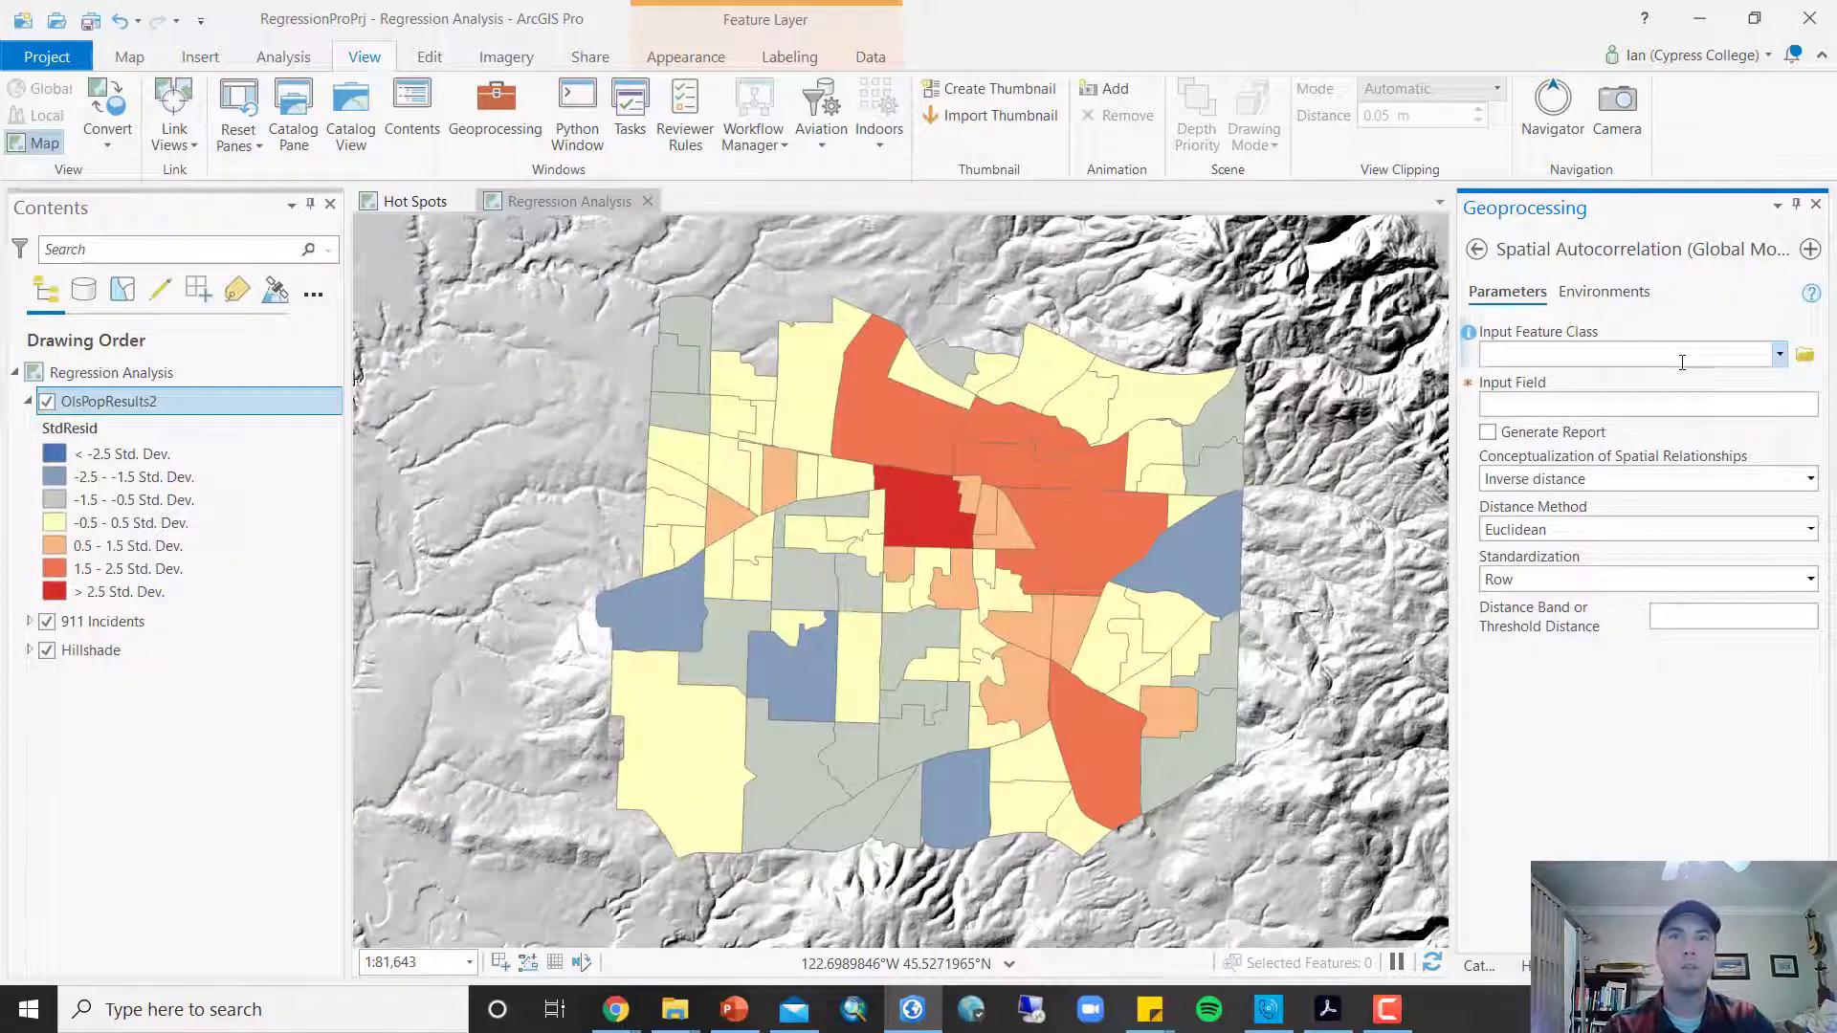
{"action": "left_click", "coordinate": [1781, 359]}
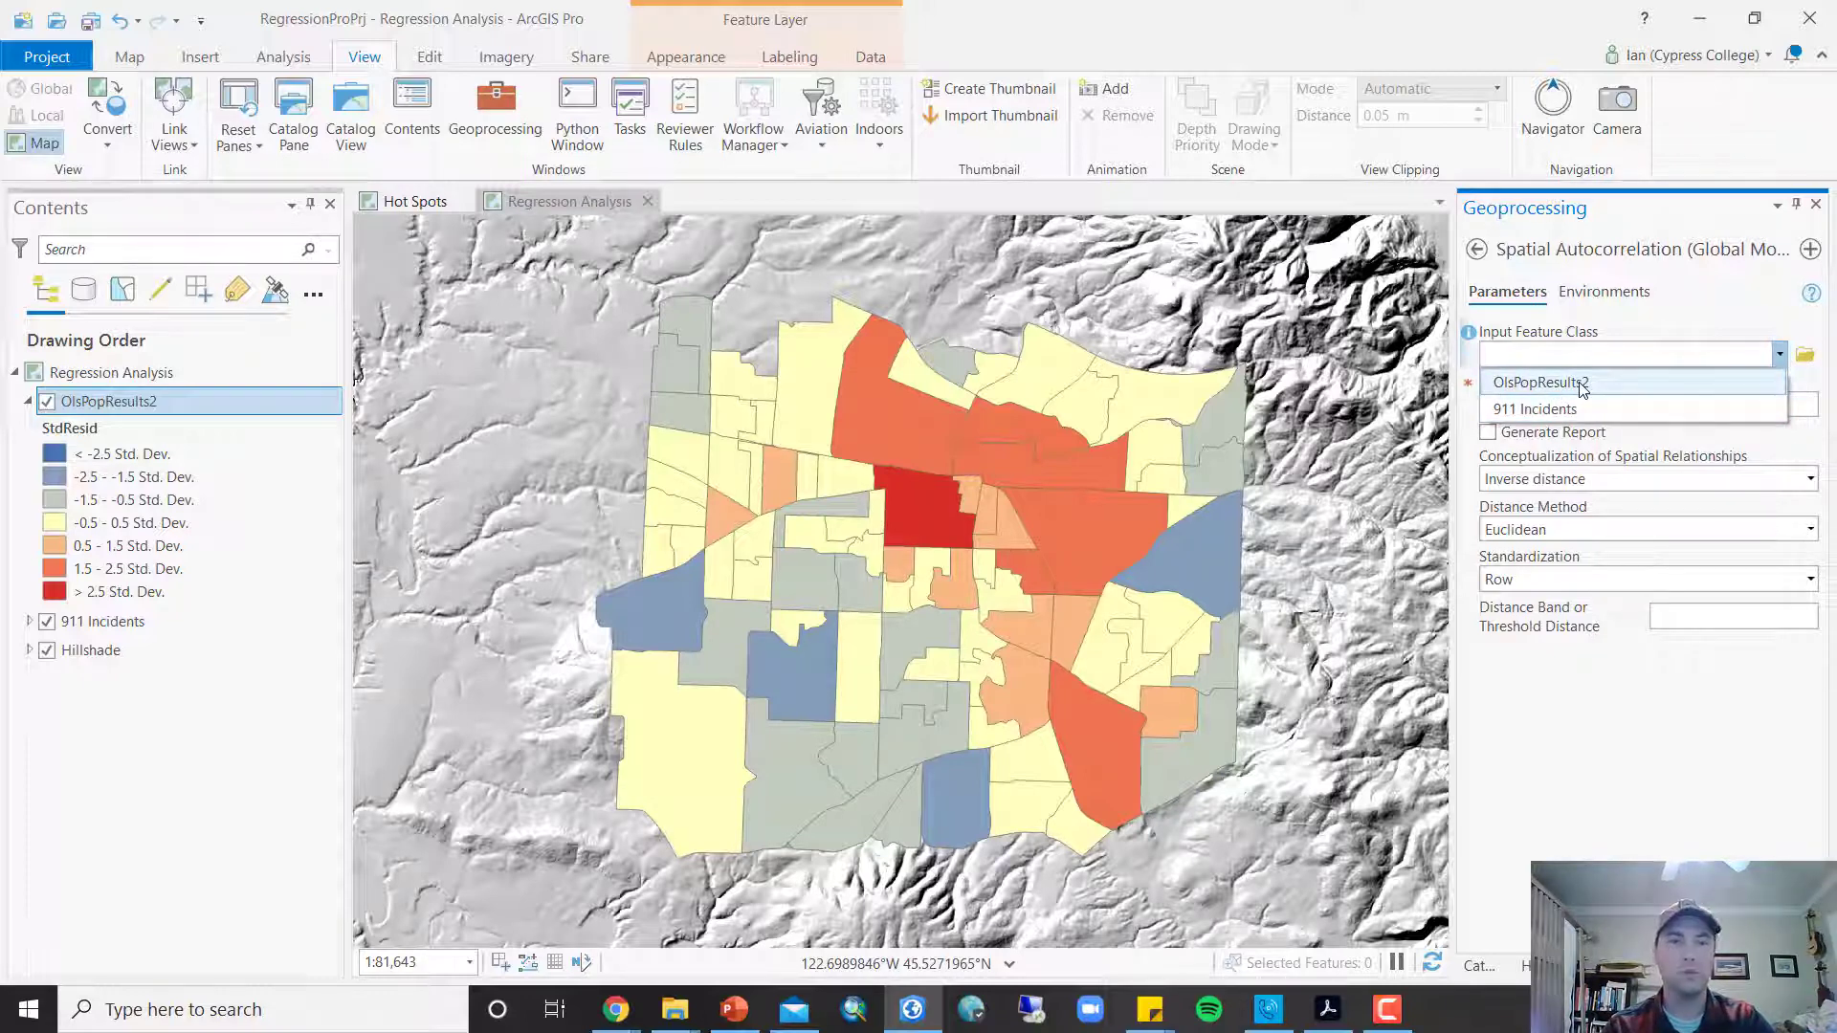
{"action": "left_click", "coordinate": [1540, 383]}
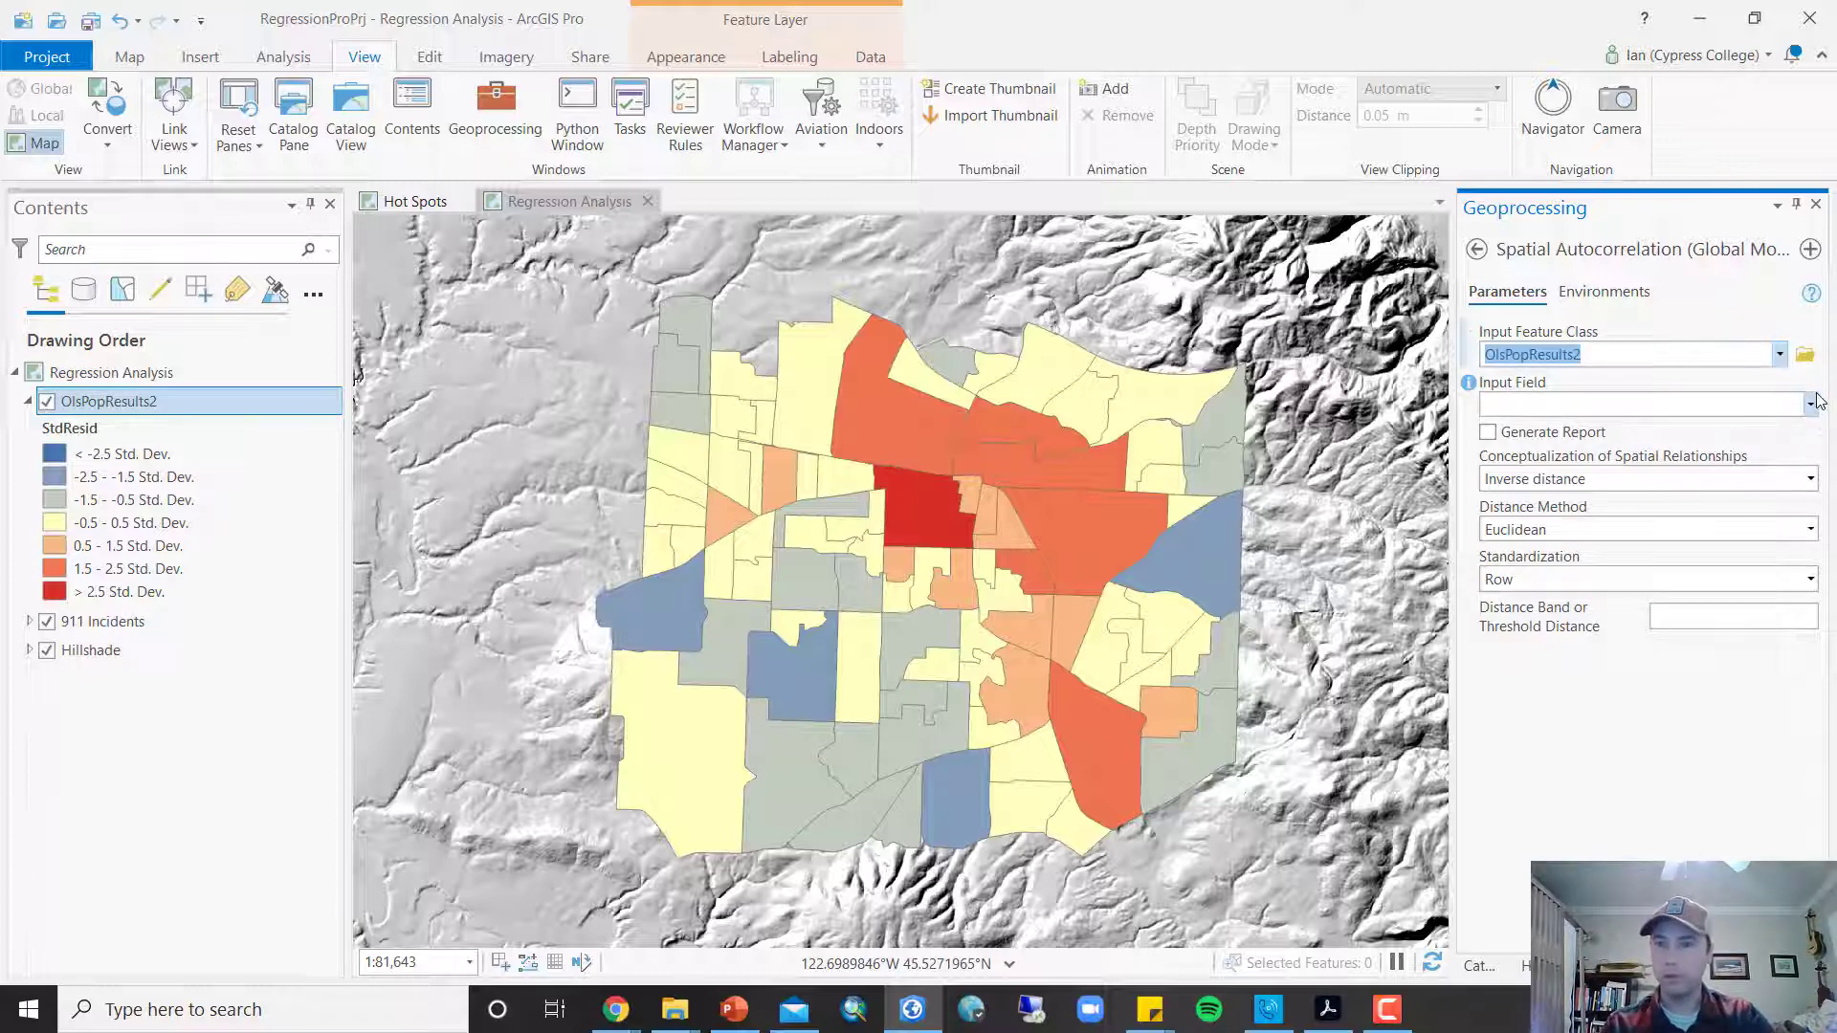
{"action": "left_click", "coordinate": [1810, 403]}
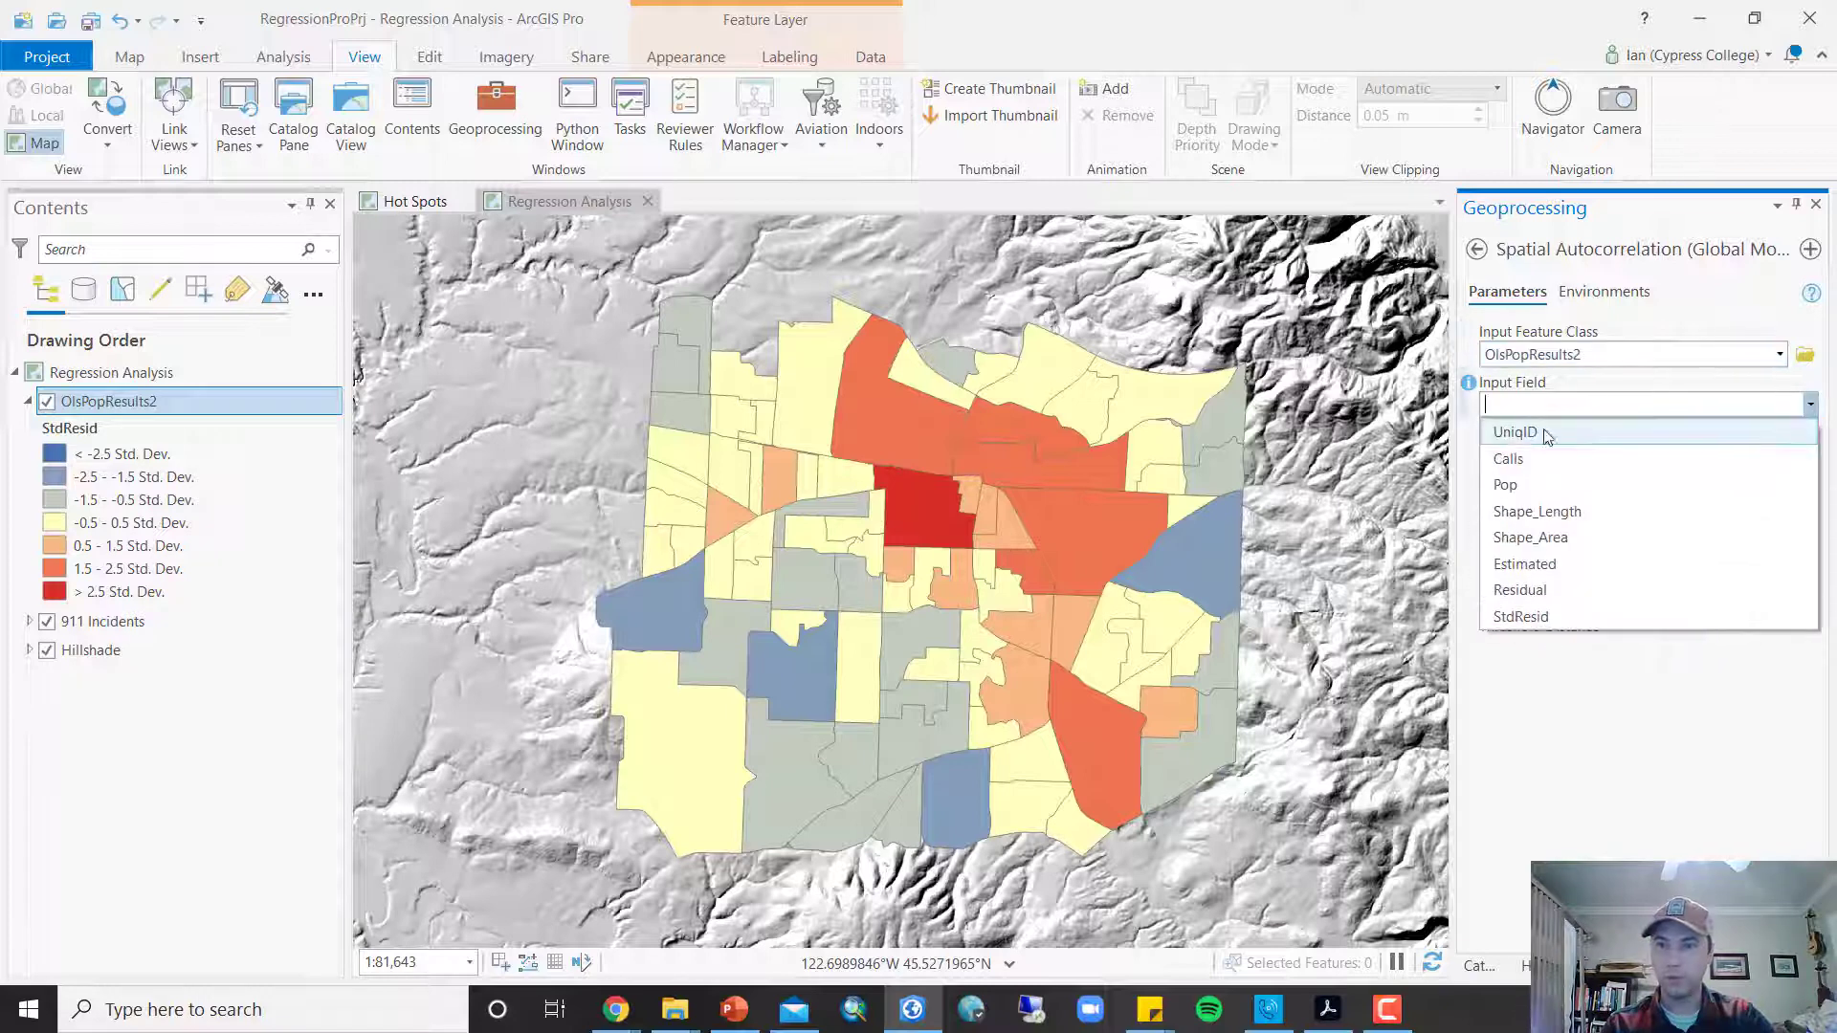
{"action": "left_click", "coordinate": [1524, 589]}
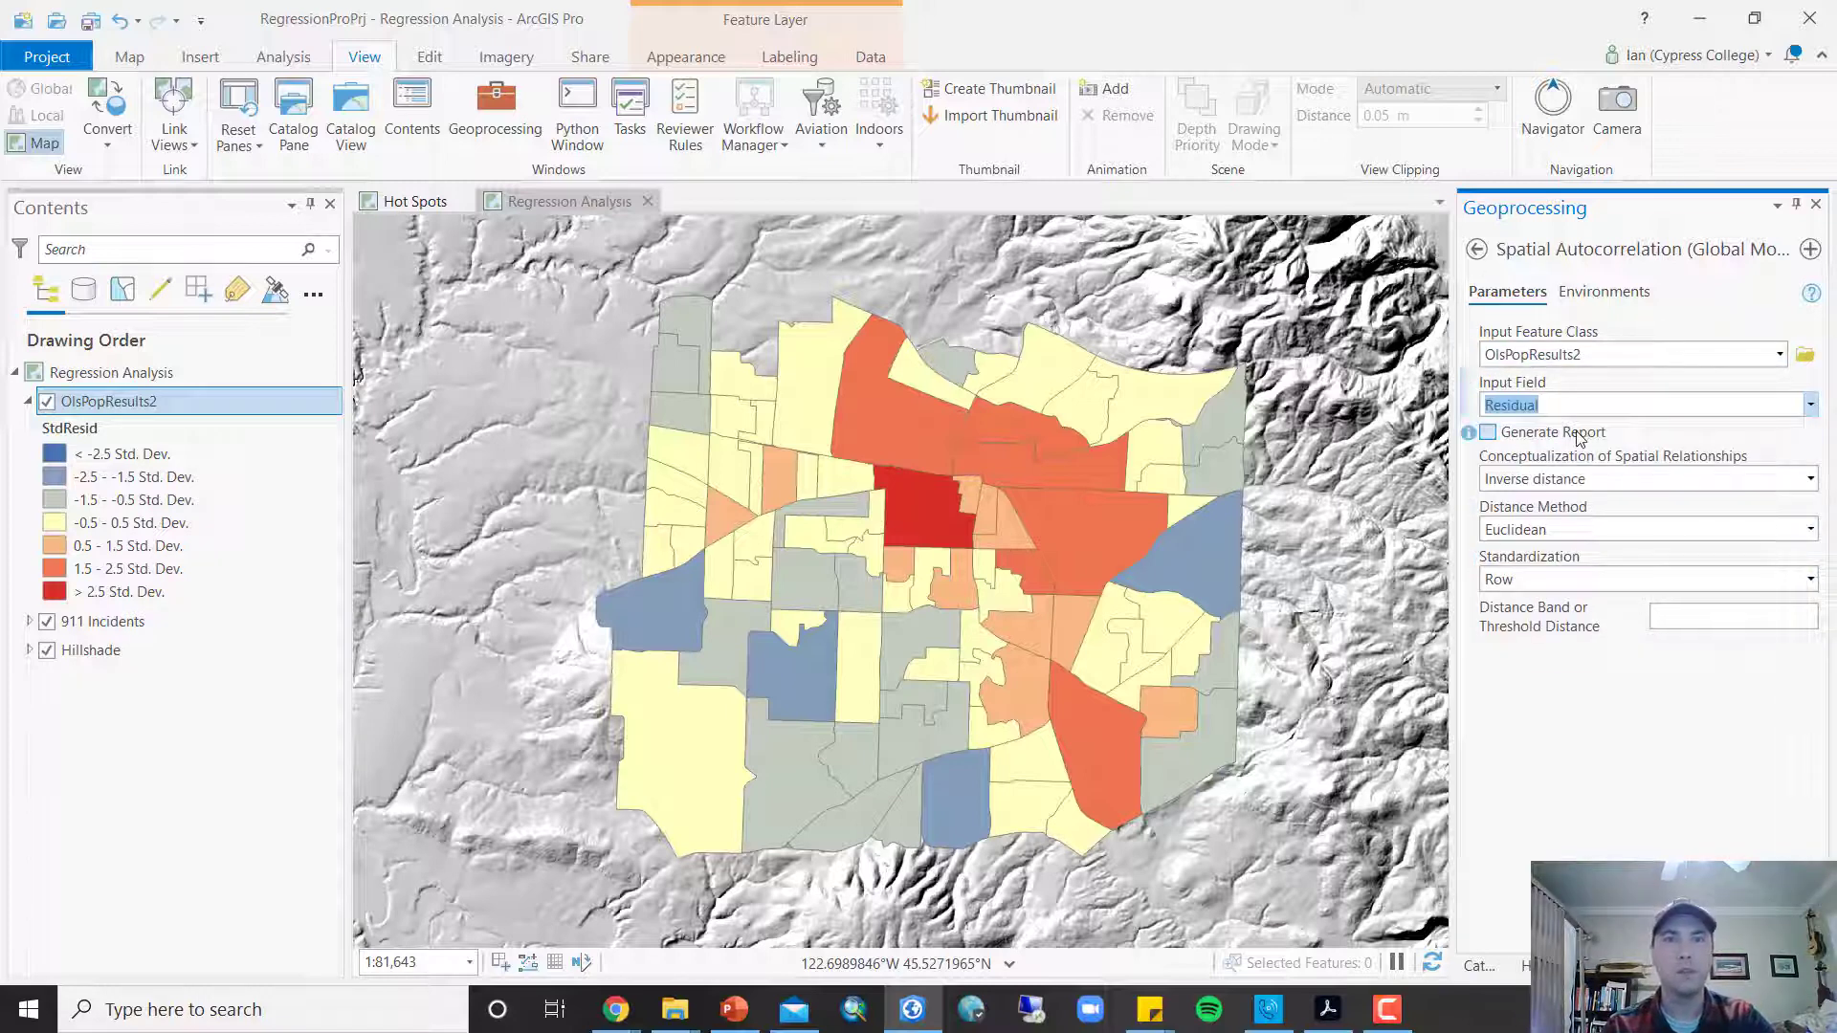
{"action": "left_click", "coordinate": [1528, 435]}
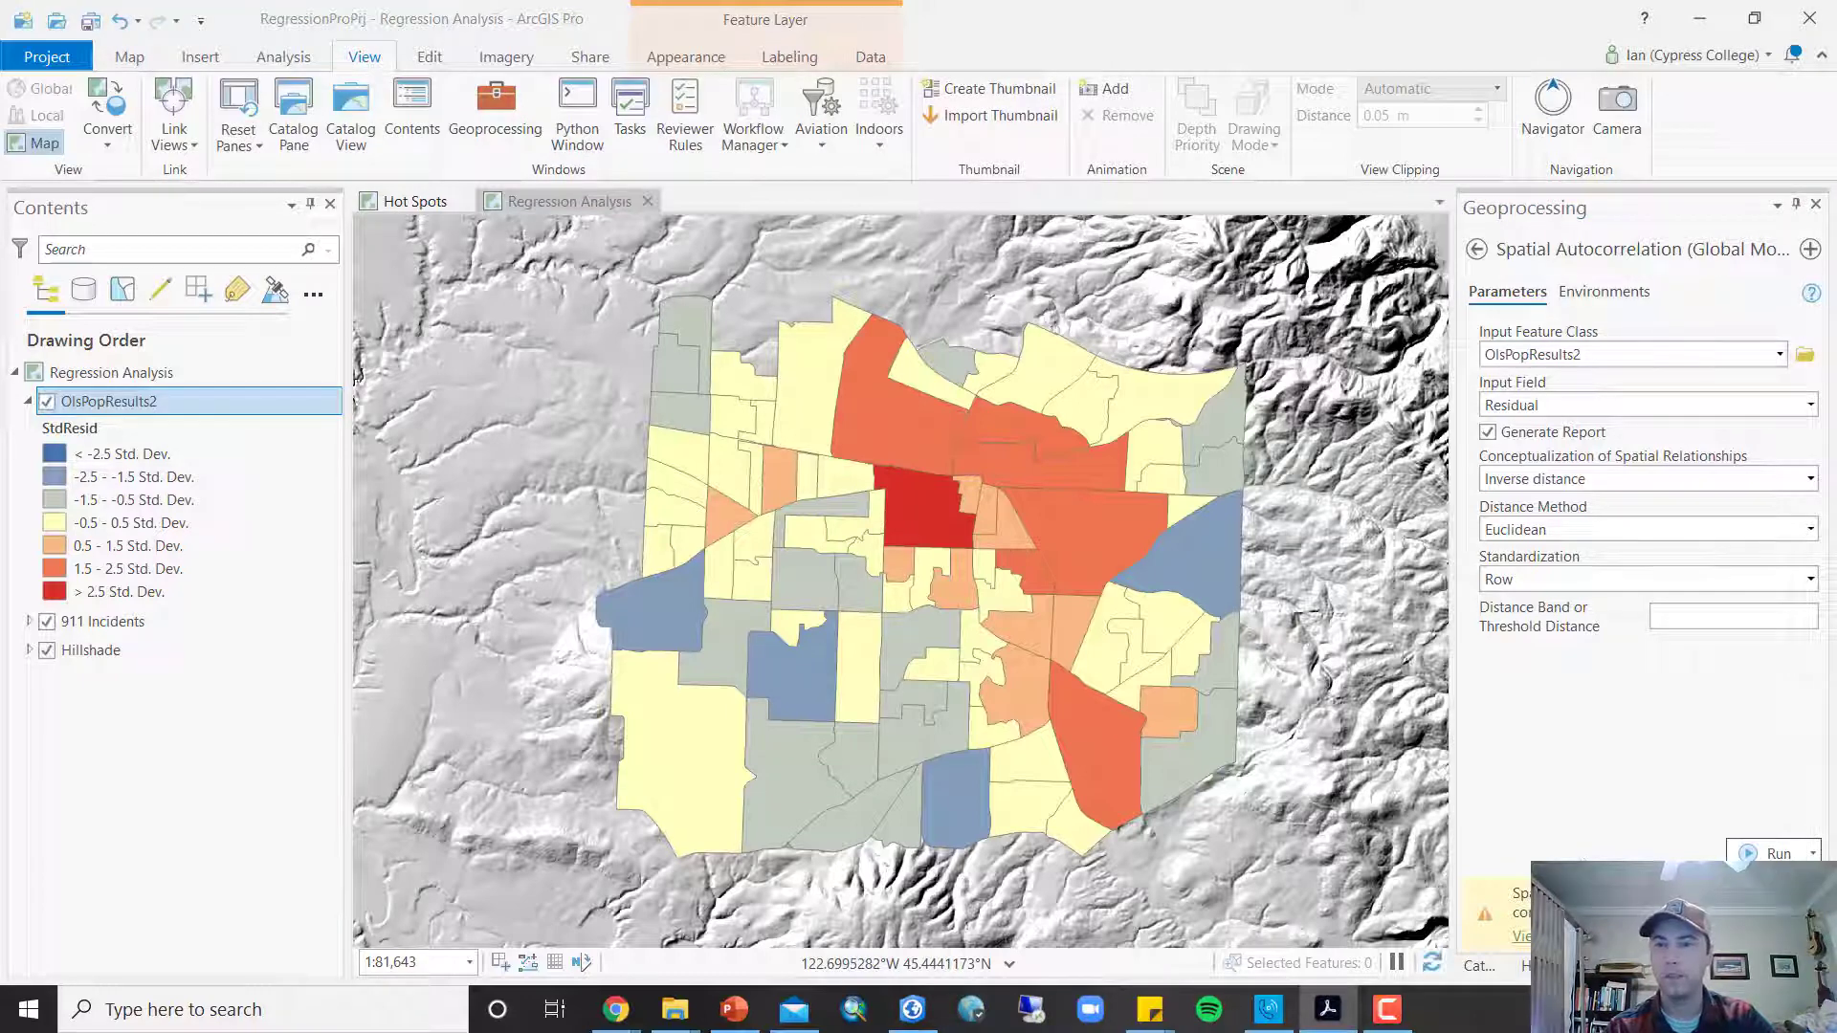
Open and enlarge the details of the Spatial Autocorrelation run, and open its HTML report file in the browser
{"action": "left_click", "coordinate": [1548, 937]}
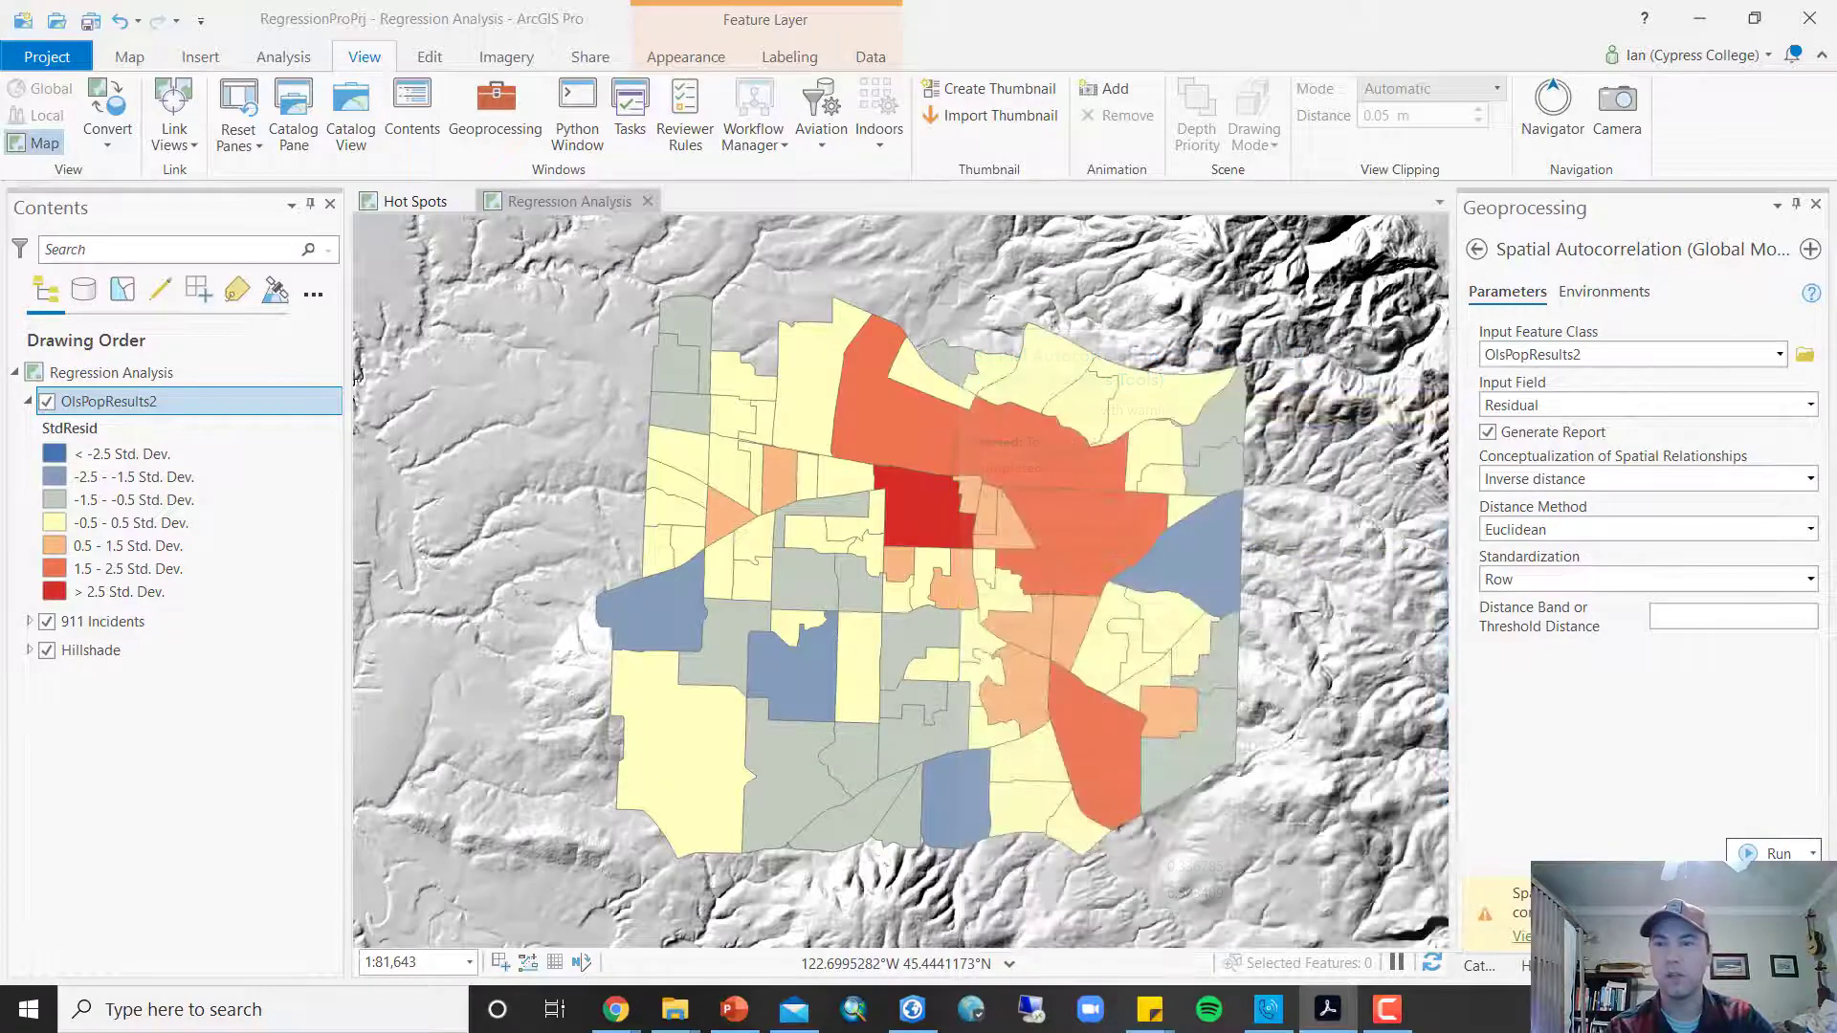
{"action": "left_click", "coordinate": [1548, 937]}
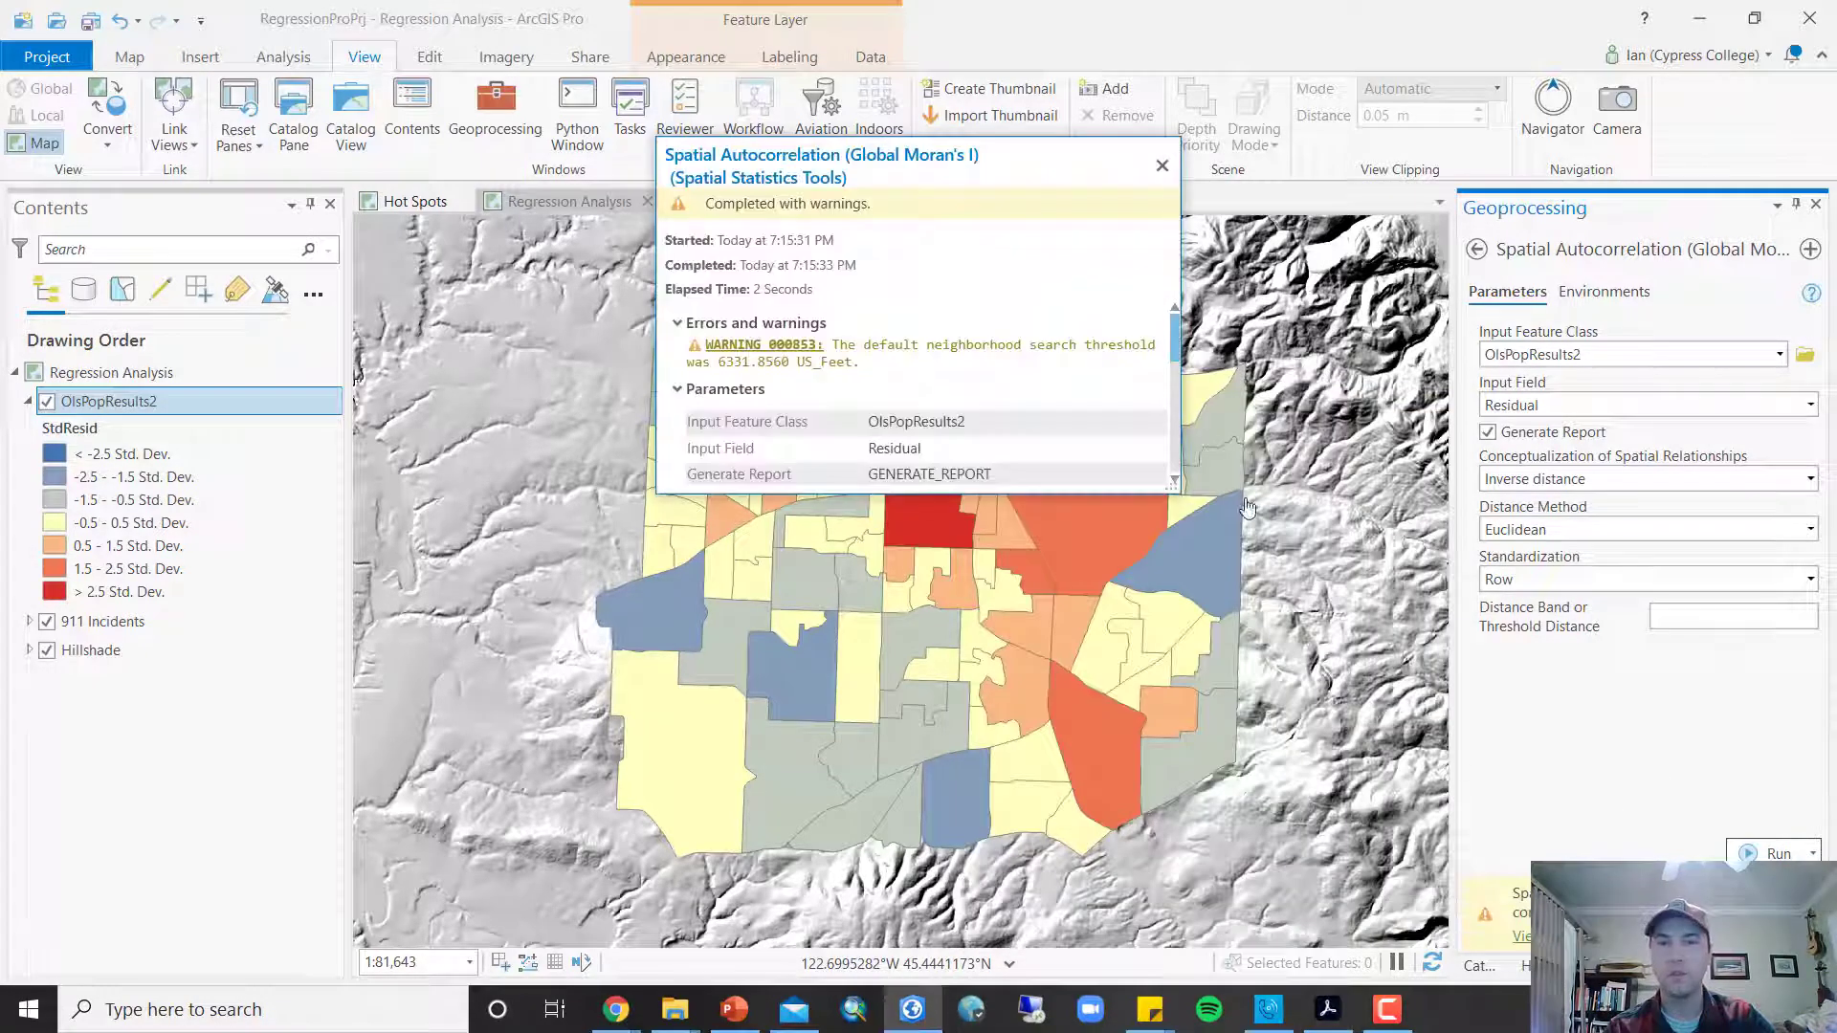
{"action": "left_click_drag", "start_coordinate": [653, 492], "coordinate": [328, 935]}
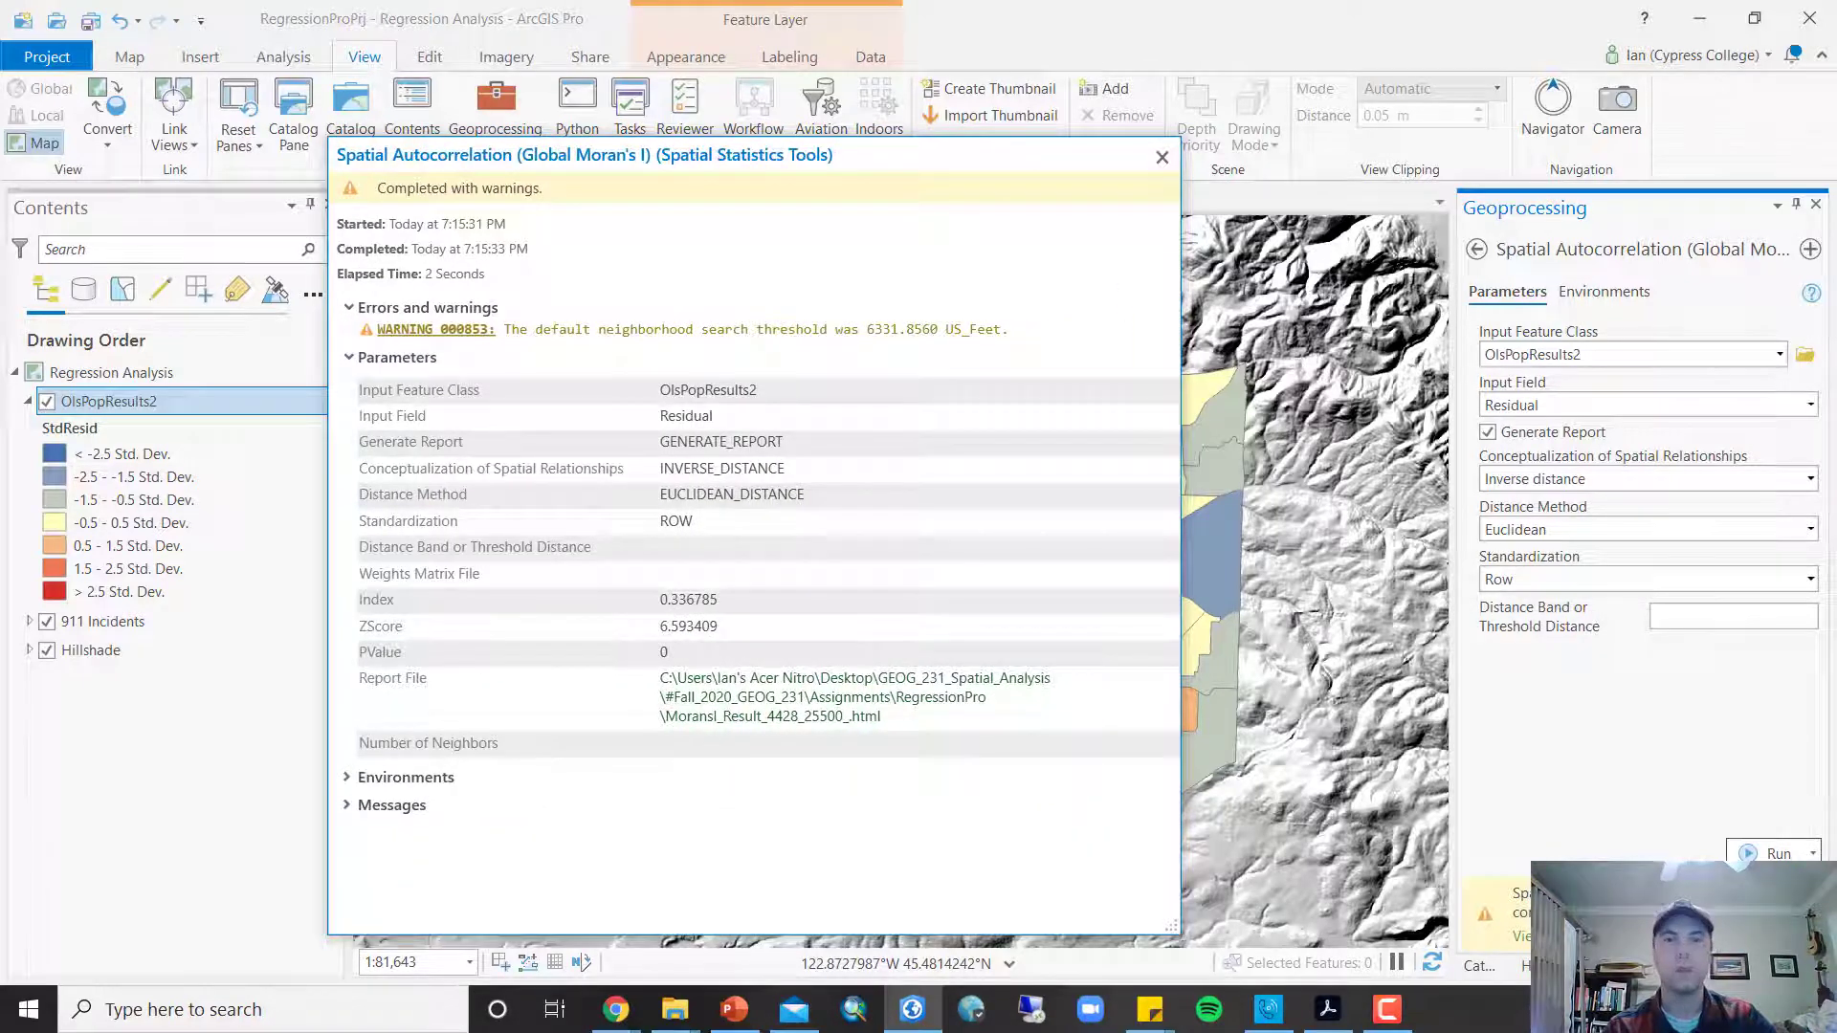
{"action": "key", "text": "alt+Tab"}
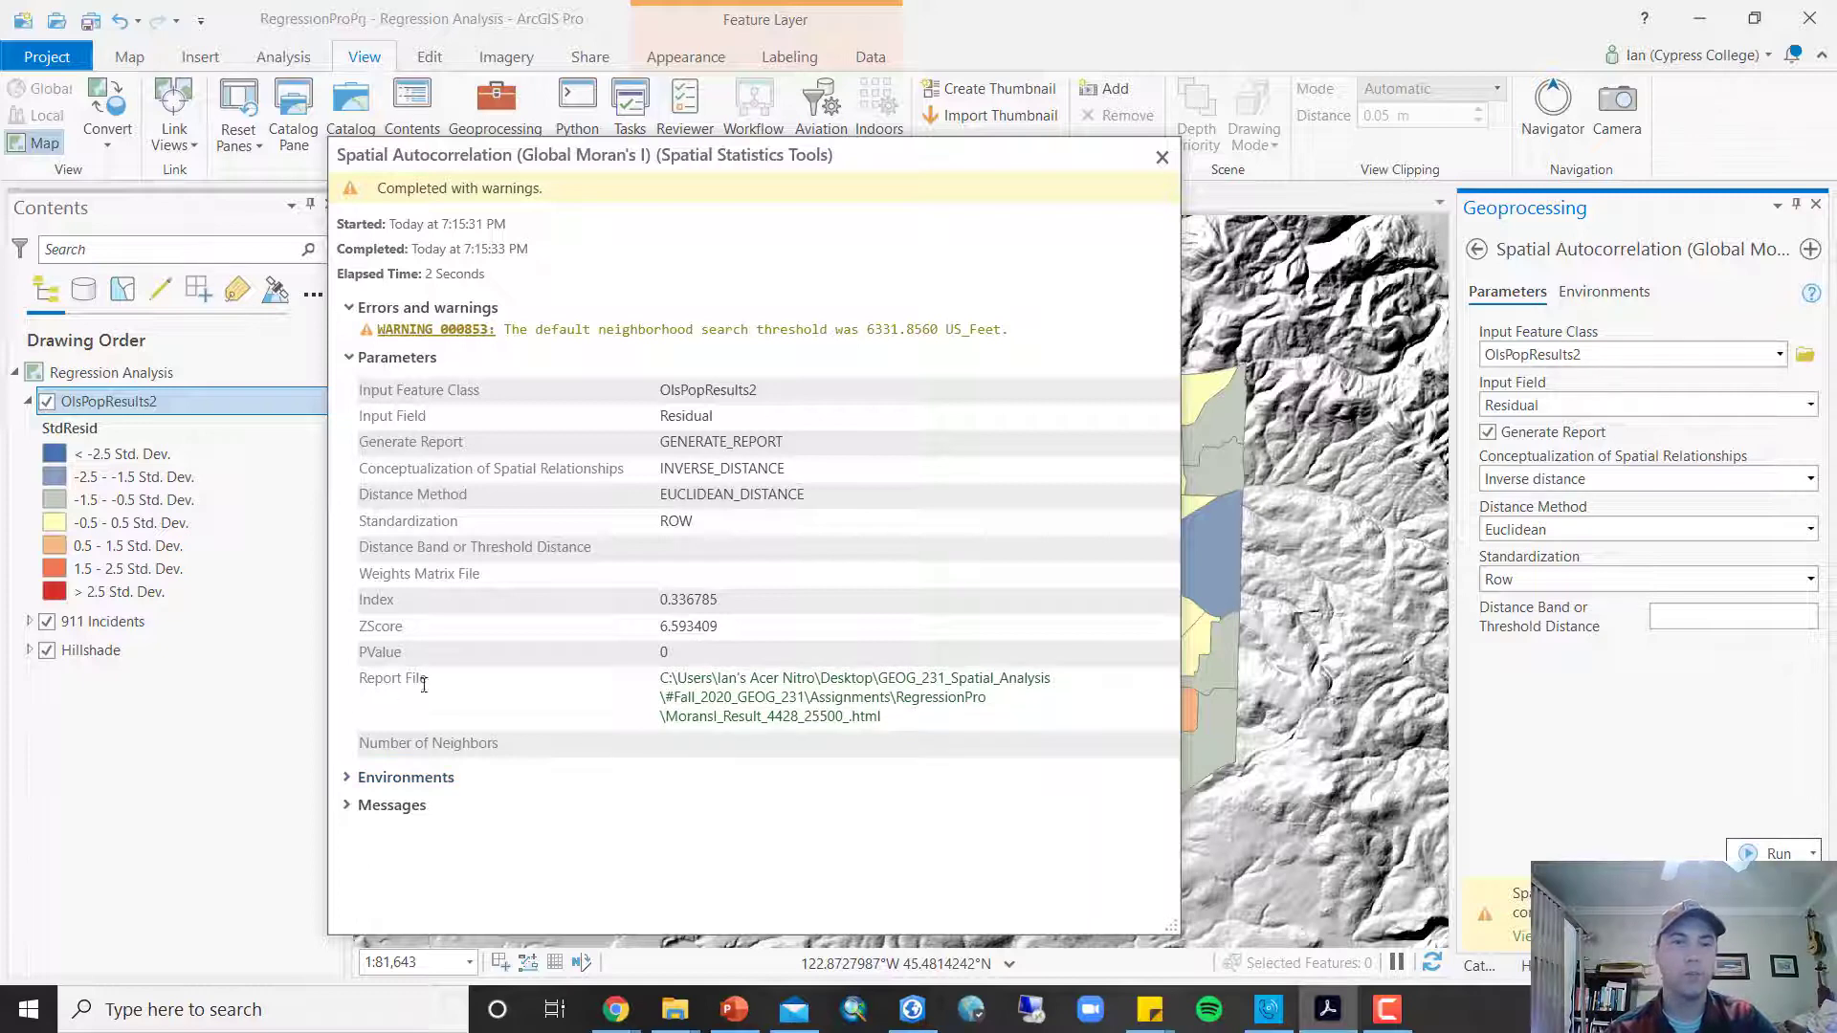
{"action": "left_click", "coordinate": [925, 716]}
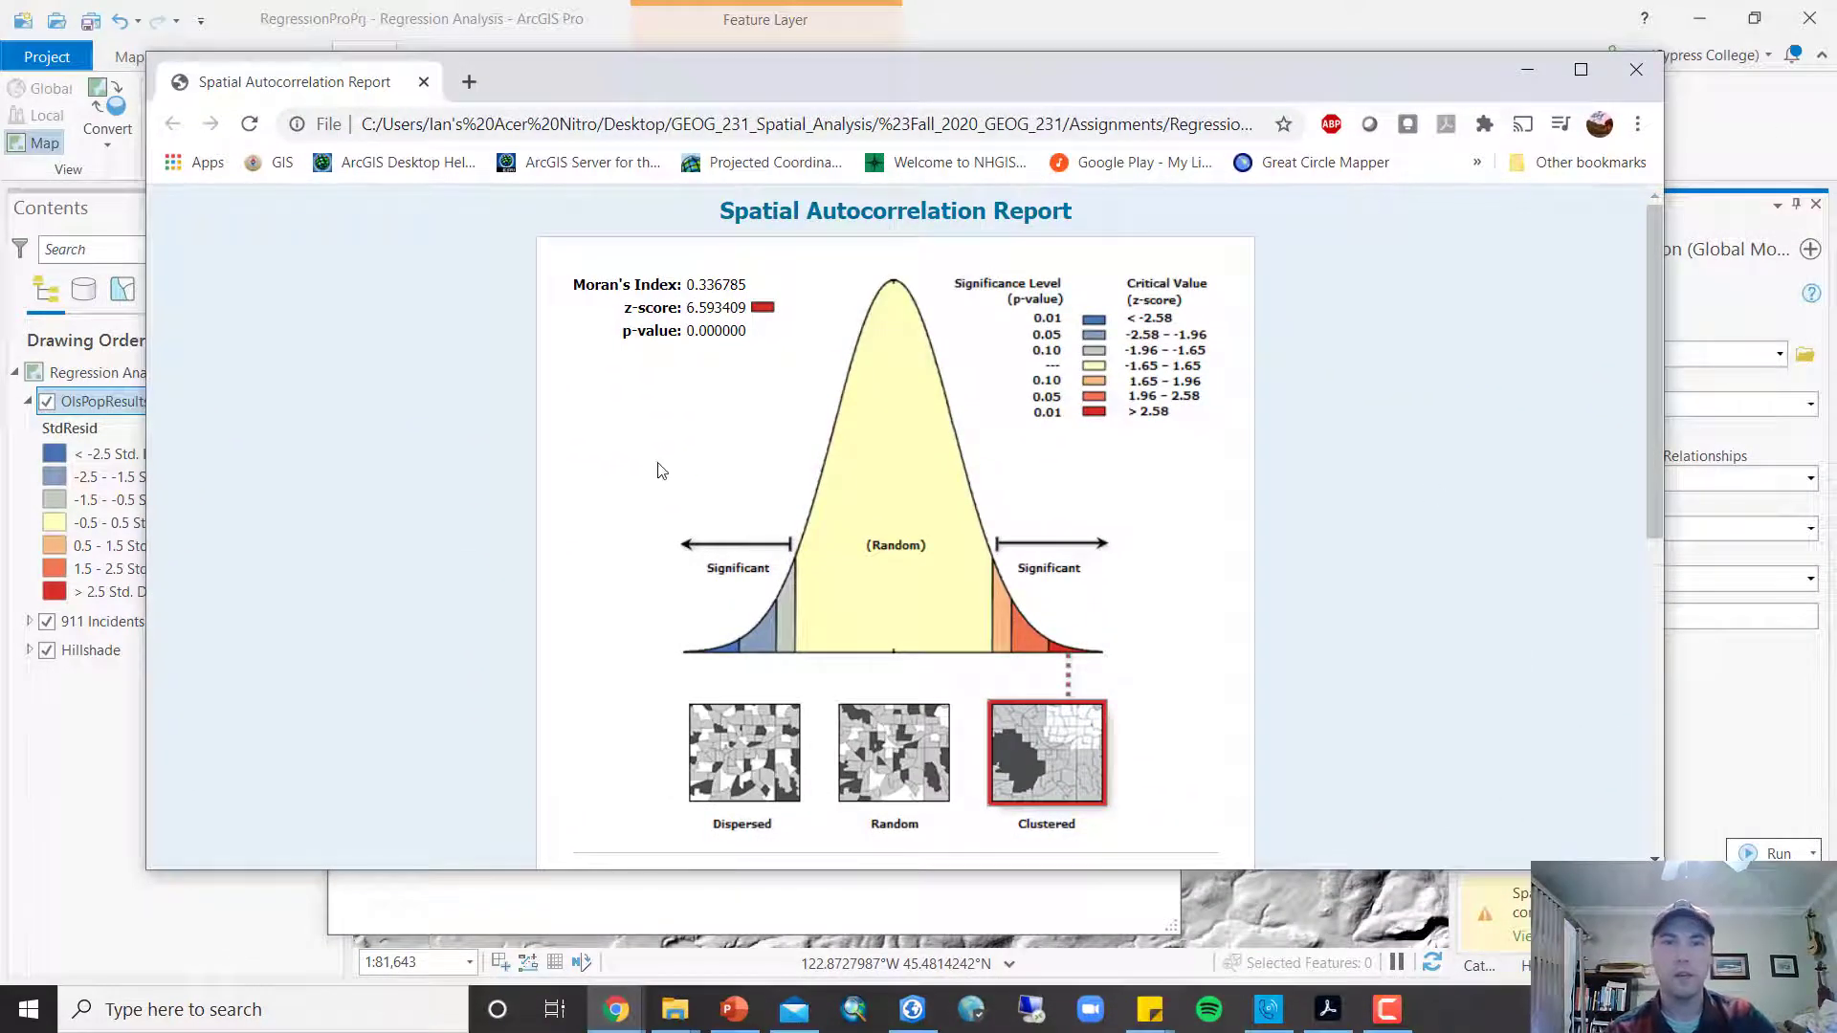
Highlight the z-score in the Spatial Autocorrelation report, and close the details window of that run
{"action": "left_click_drag", "start_coordinate": [685, 307], "coordinate": [747, 308]}
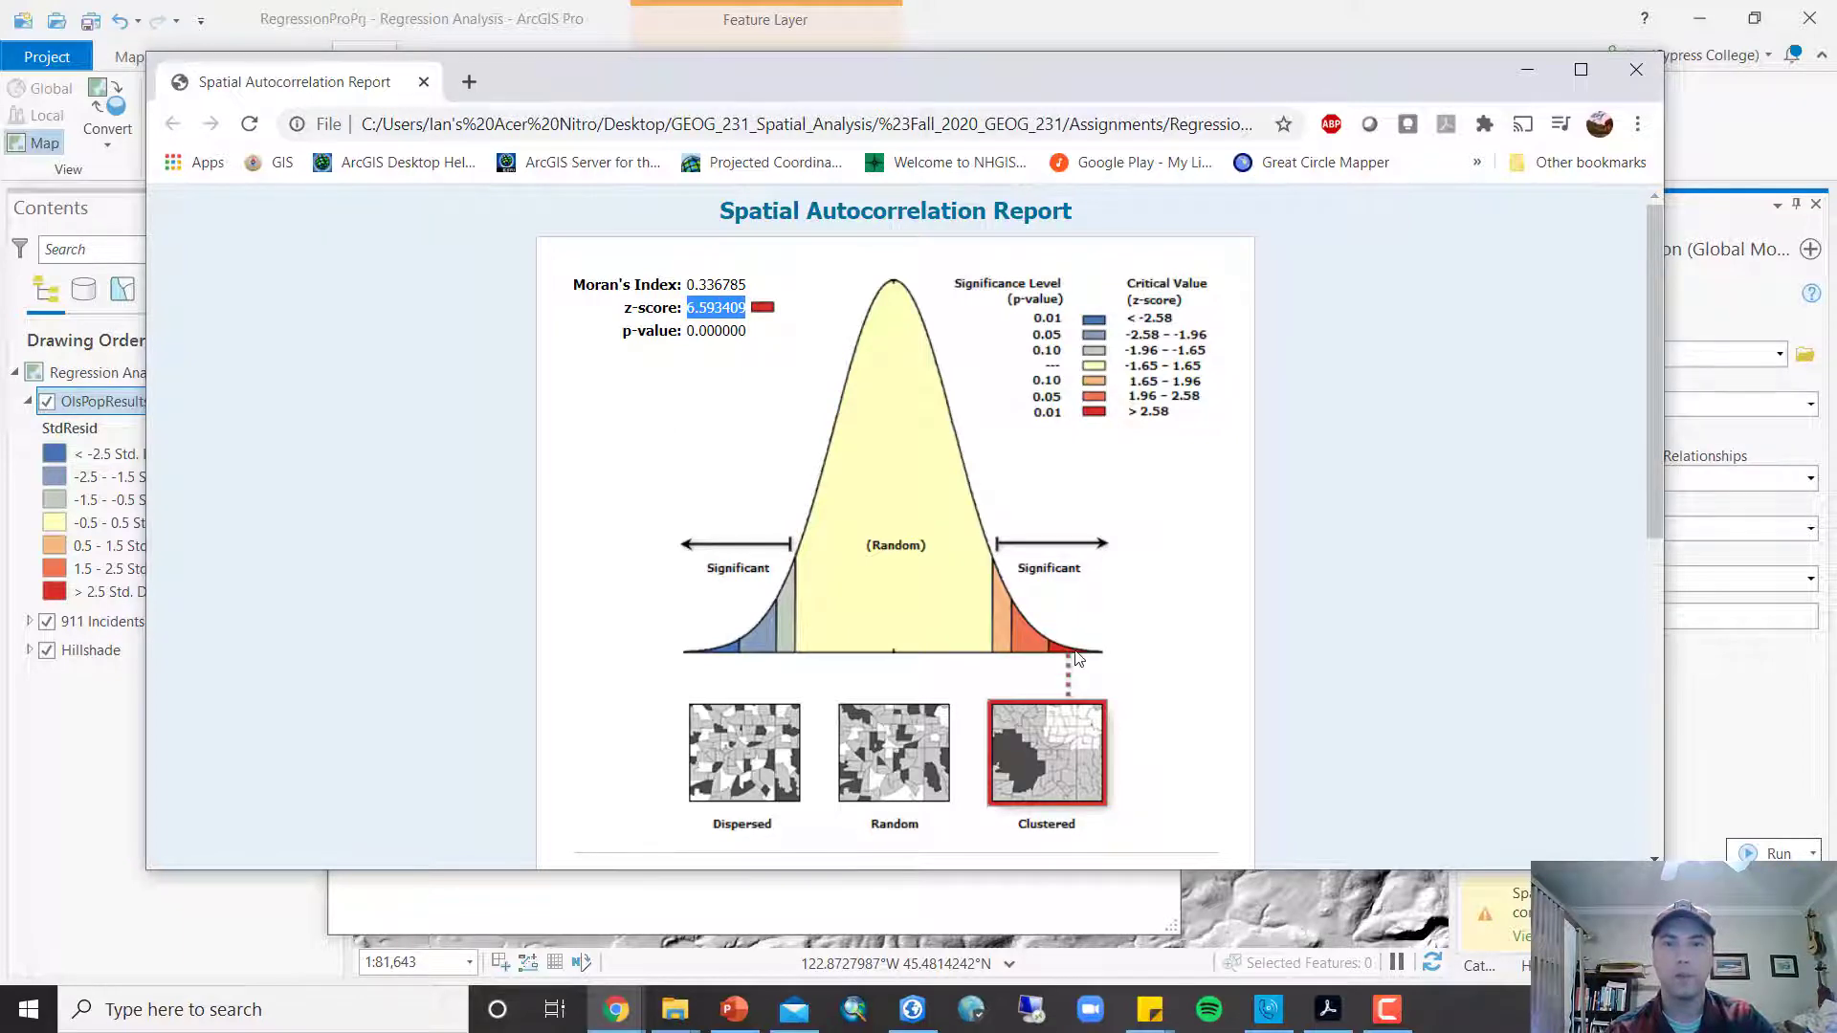
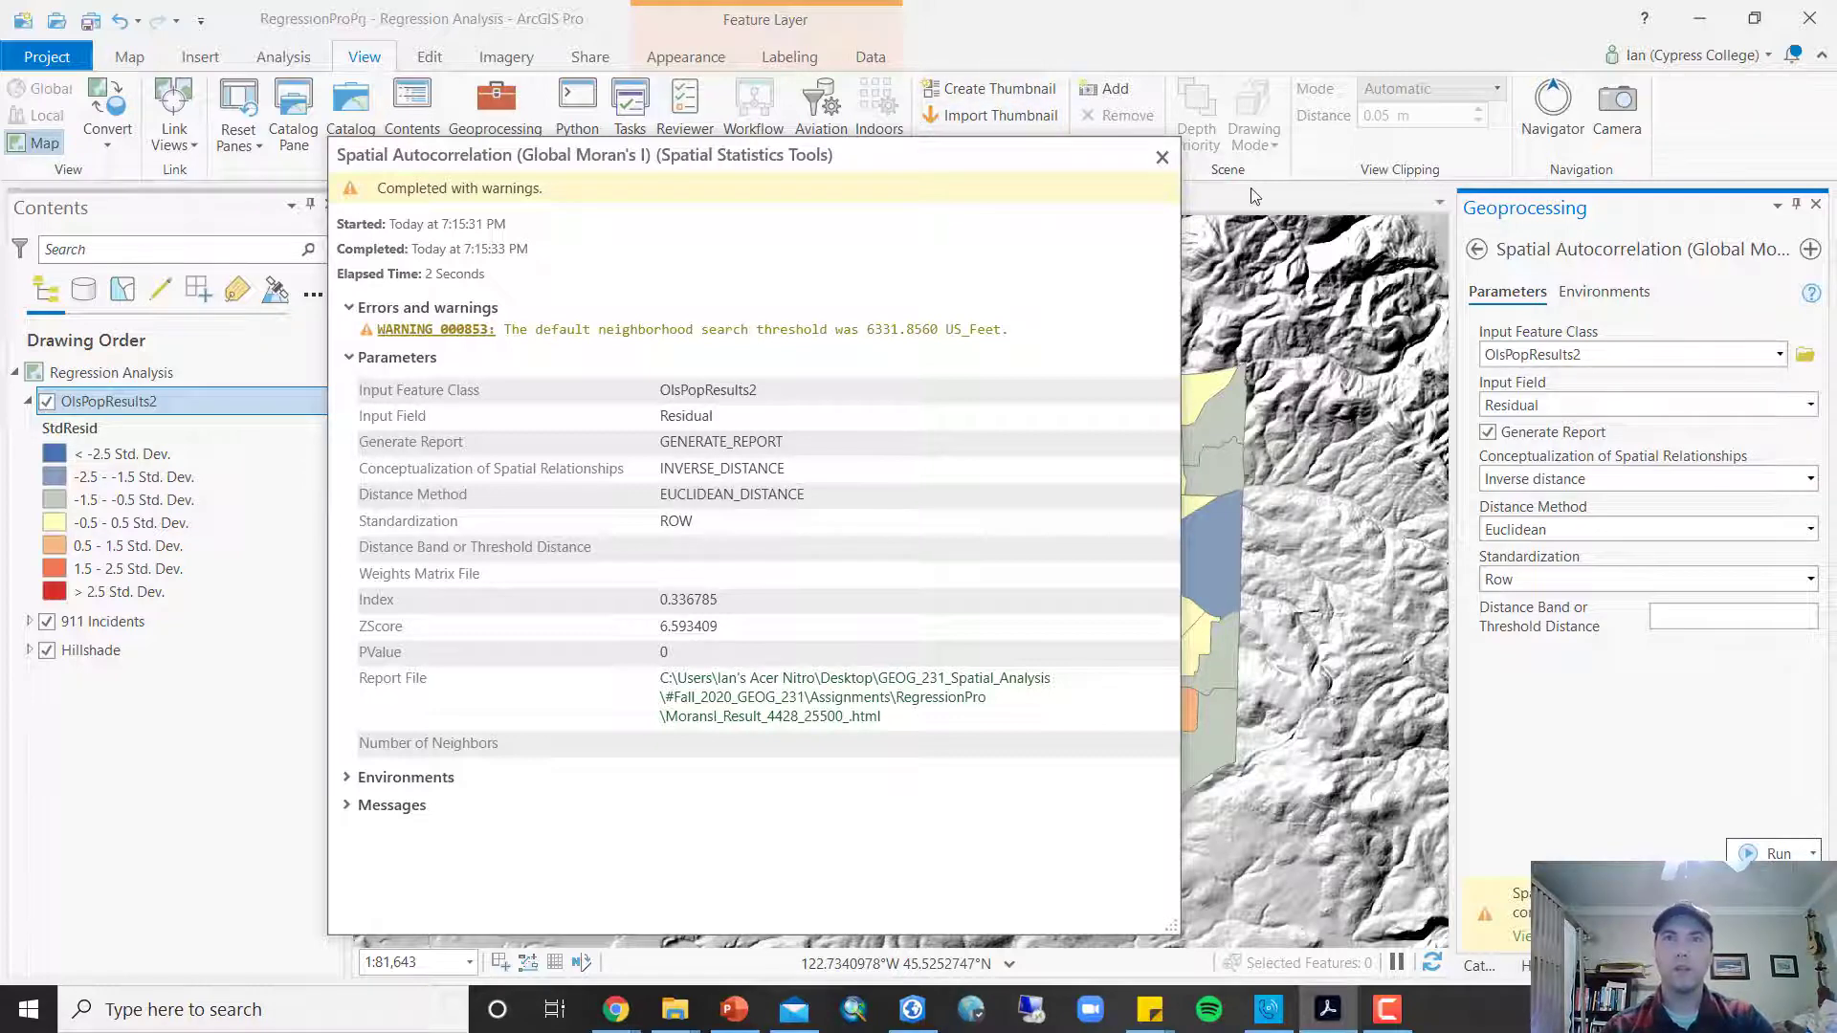
{"action": "left_click", "coordinate": [1162, 159]}
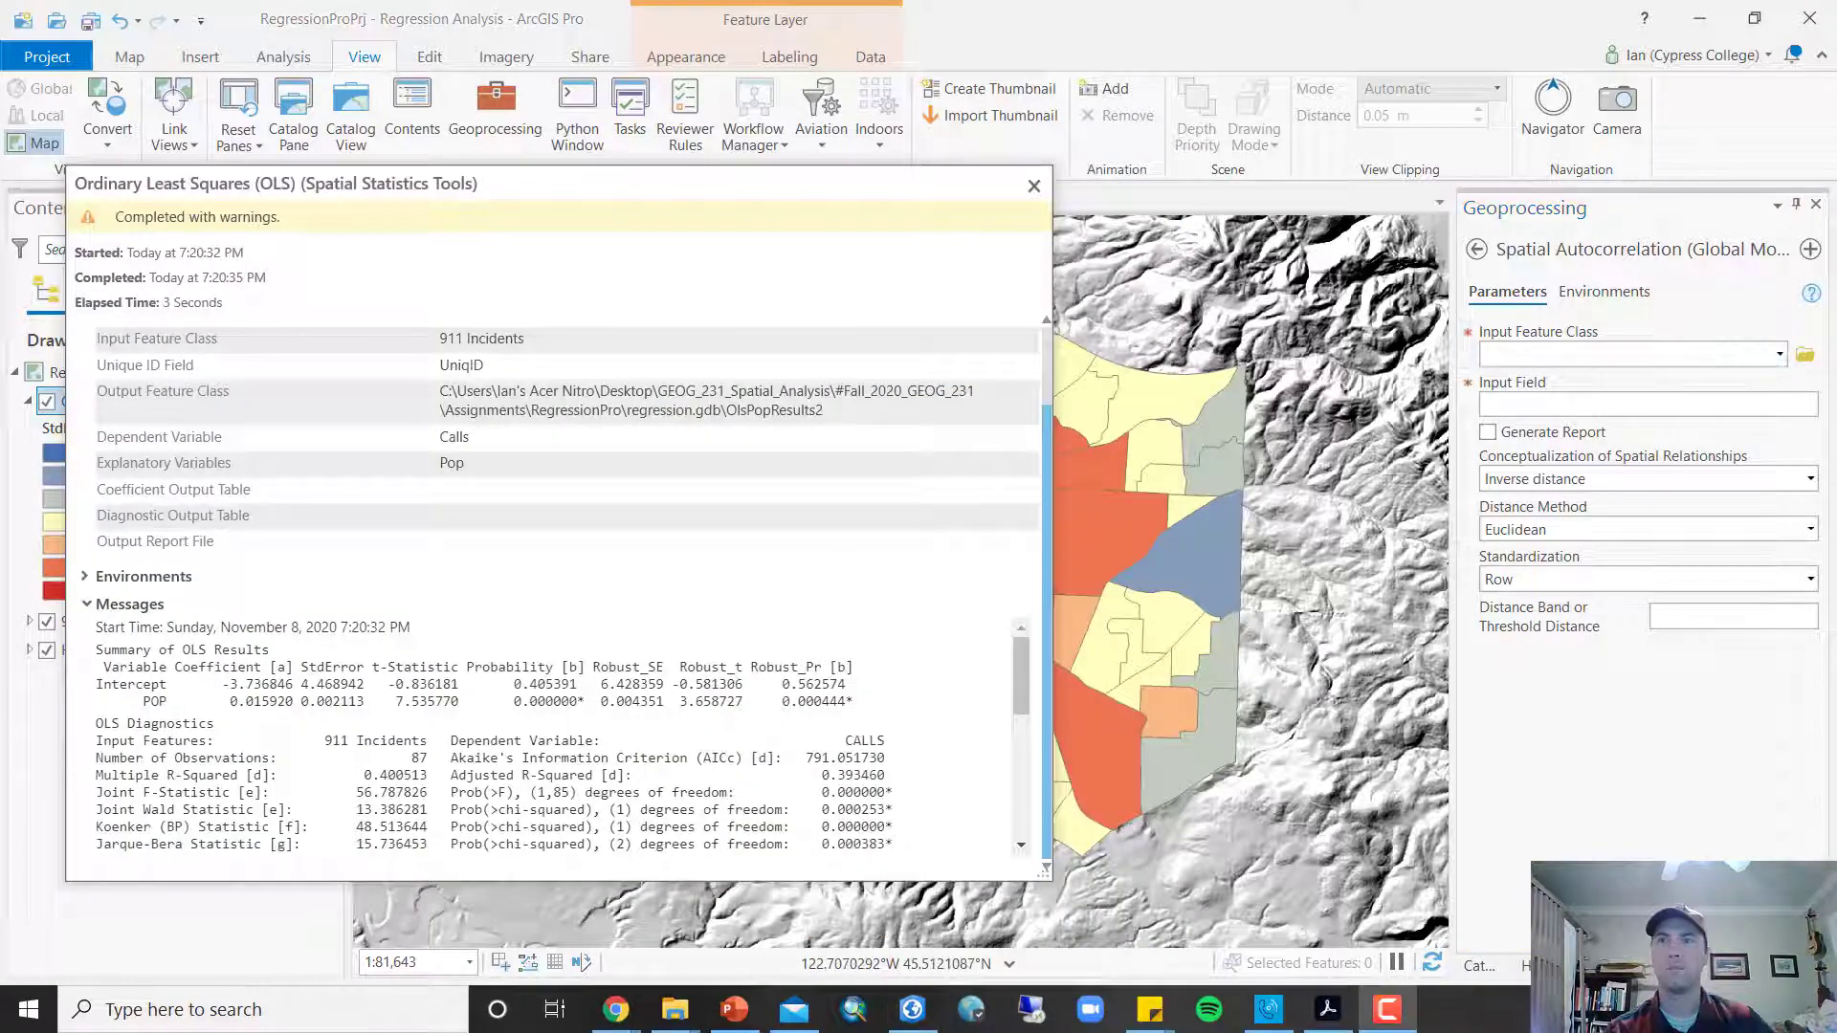
Reposition and enlarge the Ordinary Least Squares details window, and highlight the Adjusted R-Squared label and value in the OLS diagnostics
{"action": "left_click_drag", "start_coordinate": [389, 194], "coordinate": [713, 91]}
{"action": "left_click_drag", "start_coordinate": [1311, 773], "coordinate": [1405, 844]}
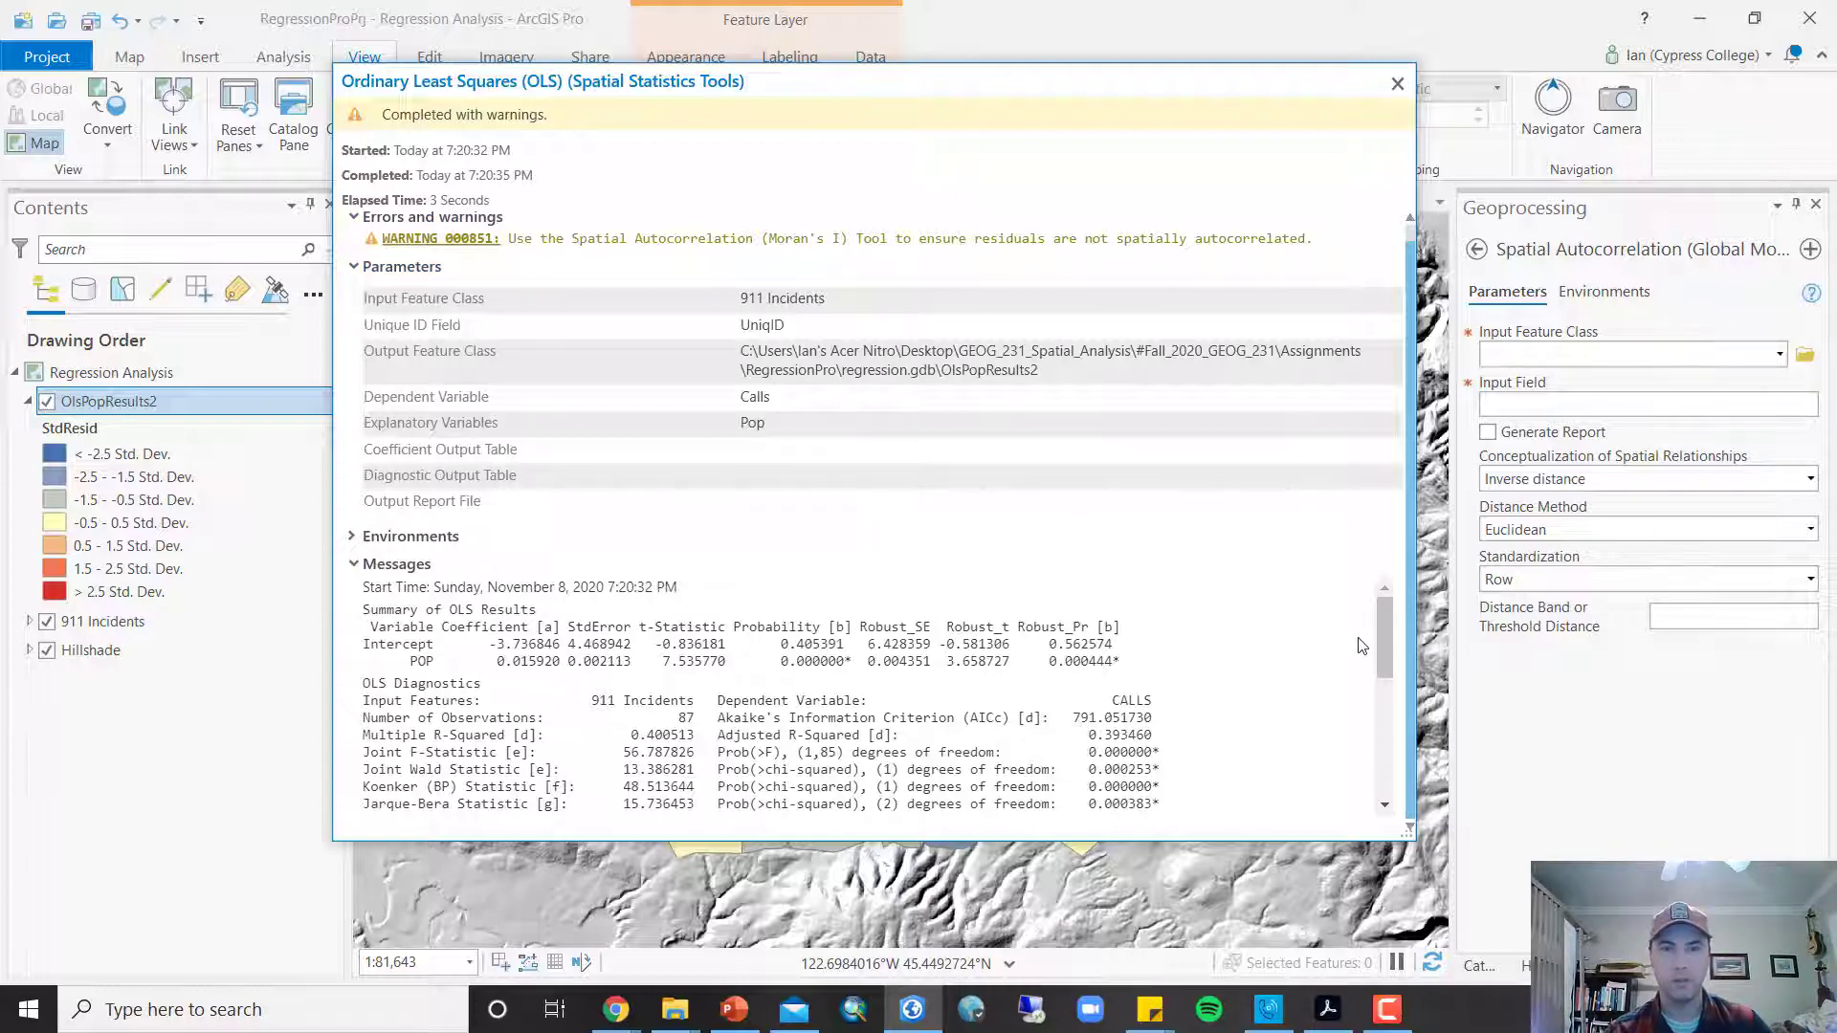
{"action": "scroll", "coordinate": [1383, 624], "scroll_direction": "down", "scroll_amount": 1}
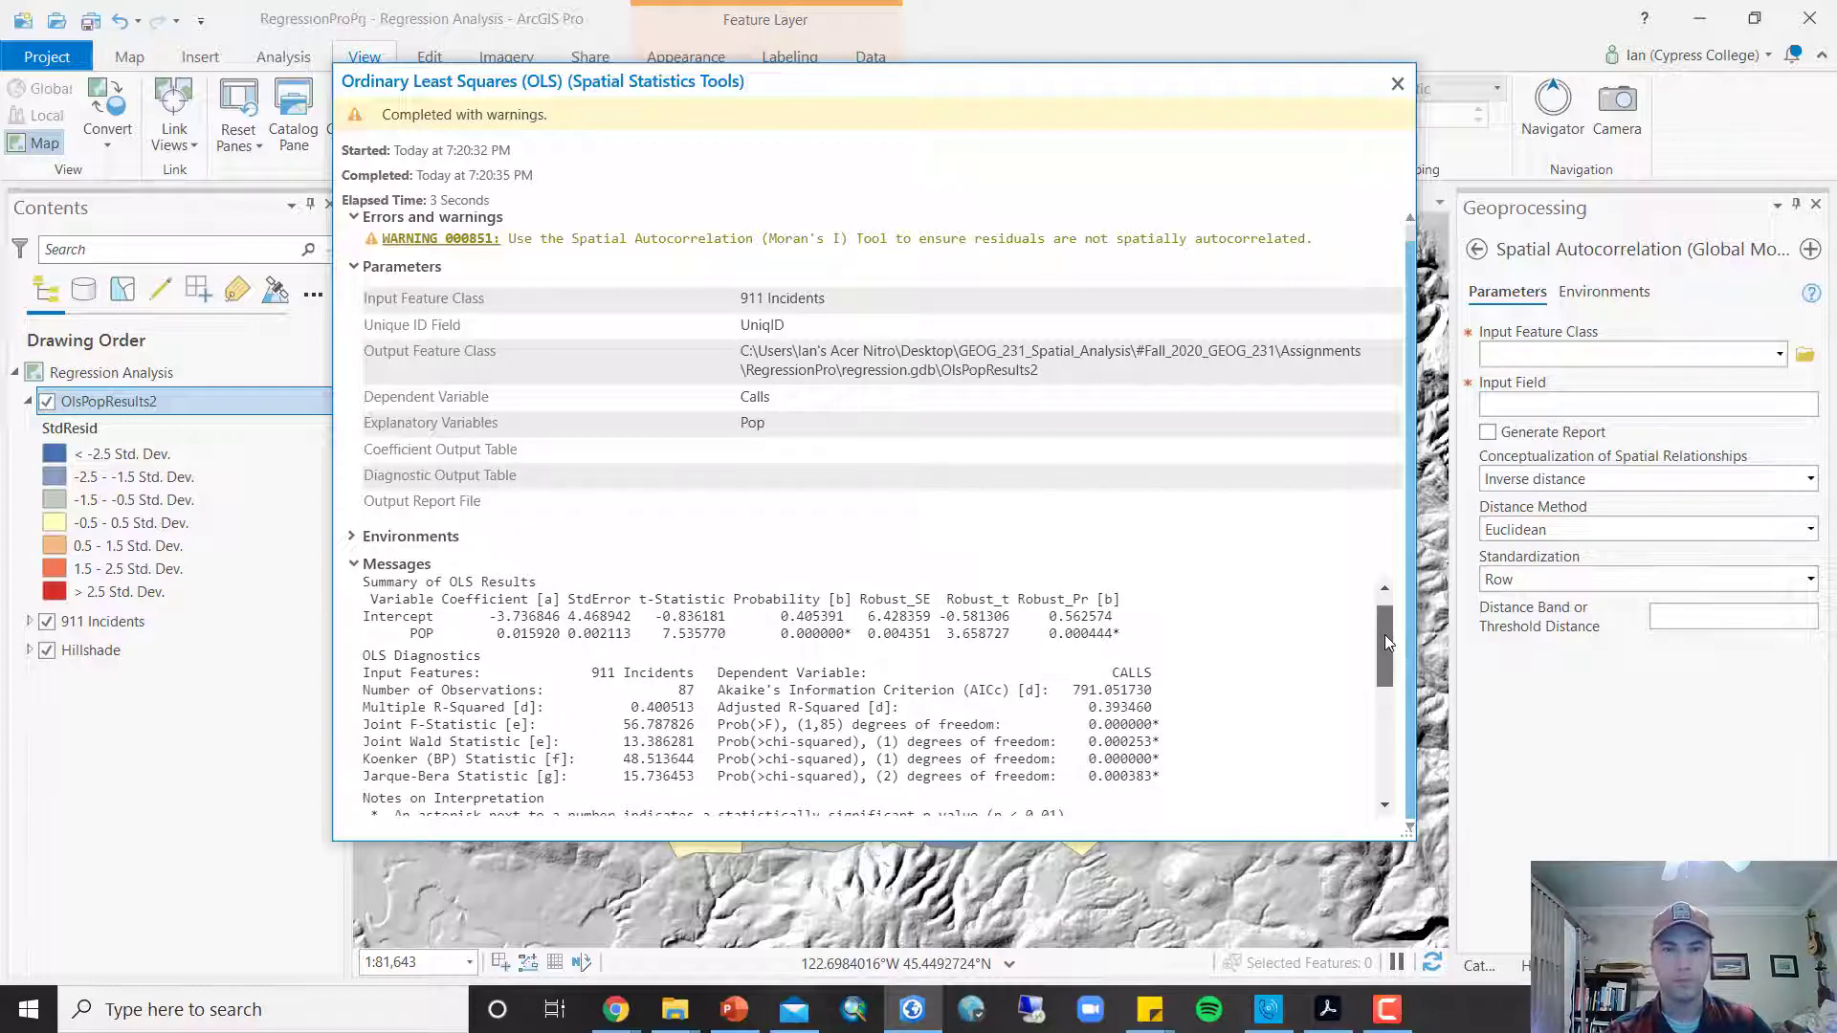
{"action": "scroll", "coordinate": [1386, 636], "scroll_direction": "down", "scroll_amount": 2}
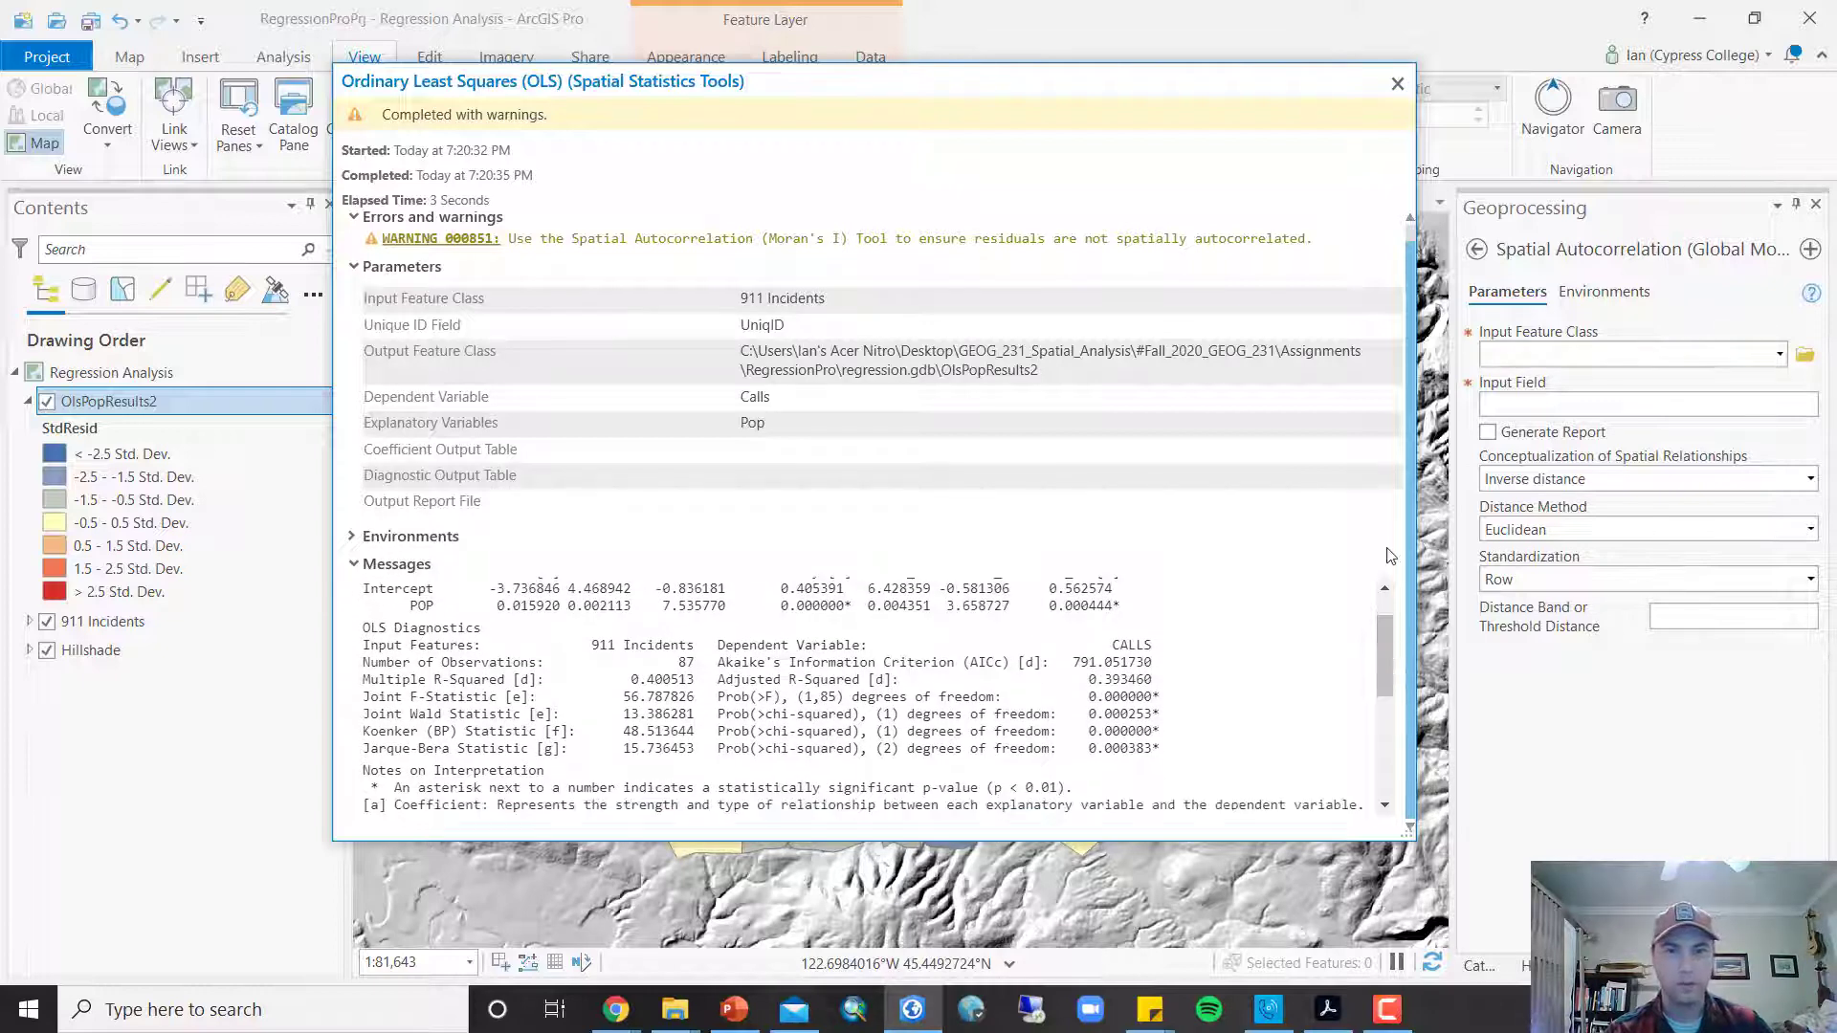
{"action": "left_click_drag", "start_coordinate": [721, 676], "coordinate": [915, 679]}
{"action": "left_click_drag", "start_coordinate": [1089, 679], "coordinate": [1159, 682]}
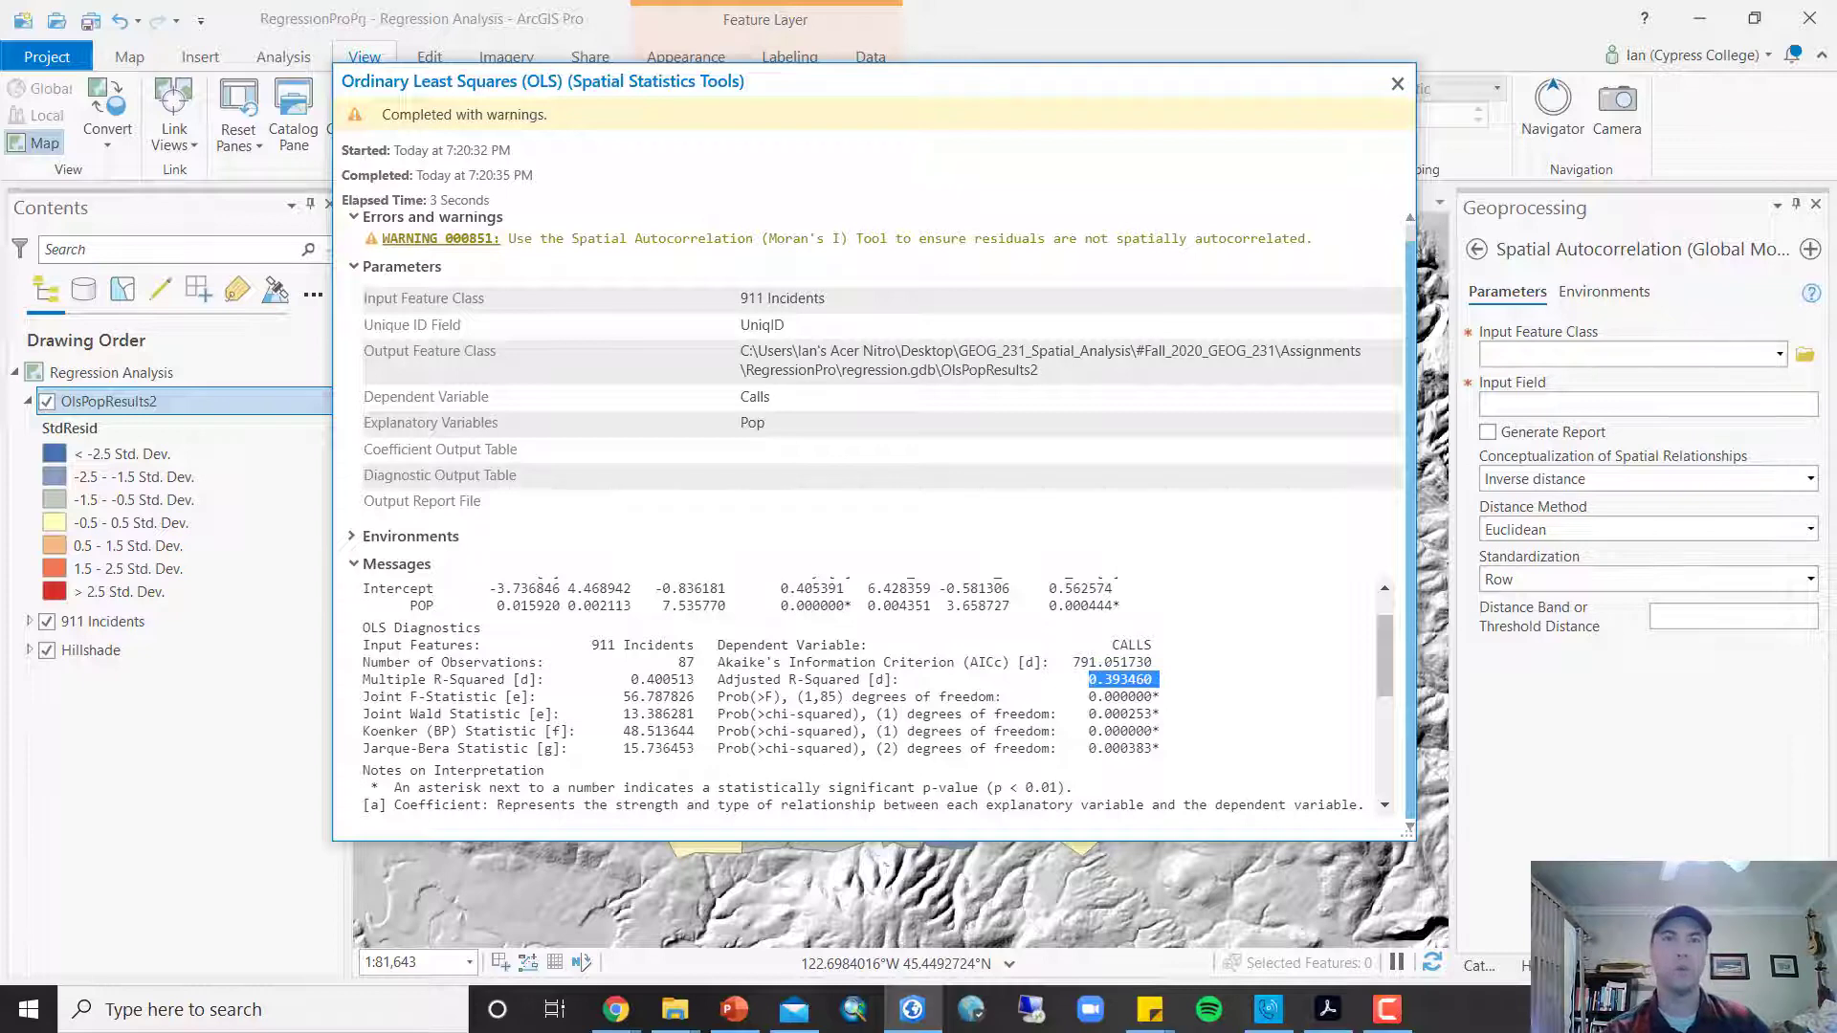
Highlight Akaike's Information Criterion (AICc) in the OLS diagnostics and check it against the lab instructions
{"action": "key", "text": "alt+Tab"}
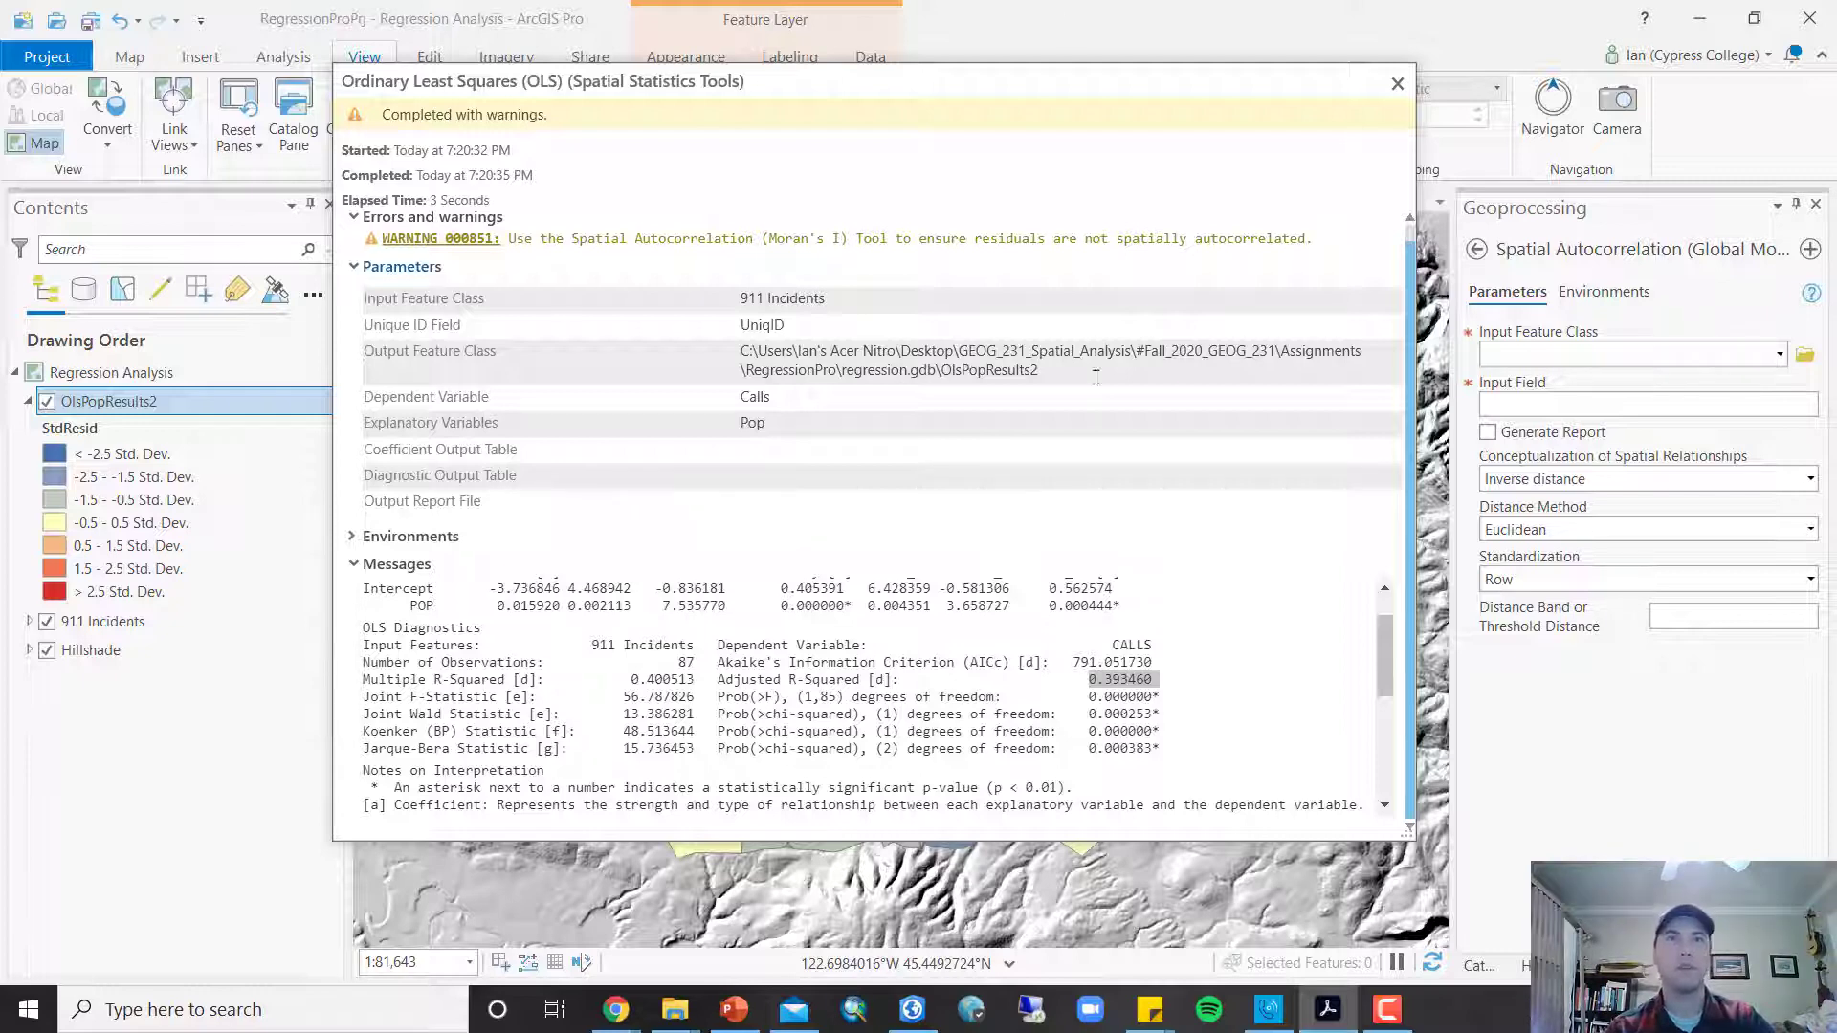
{"action": "left_click_drag", "start_coordinate": [719, 663], "coordinate": [969, 664]}
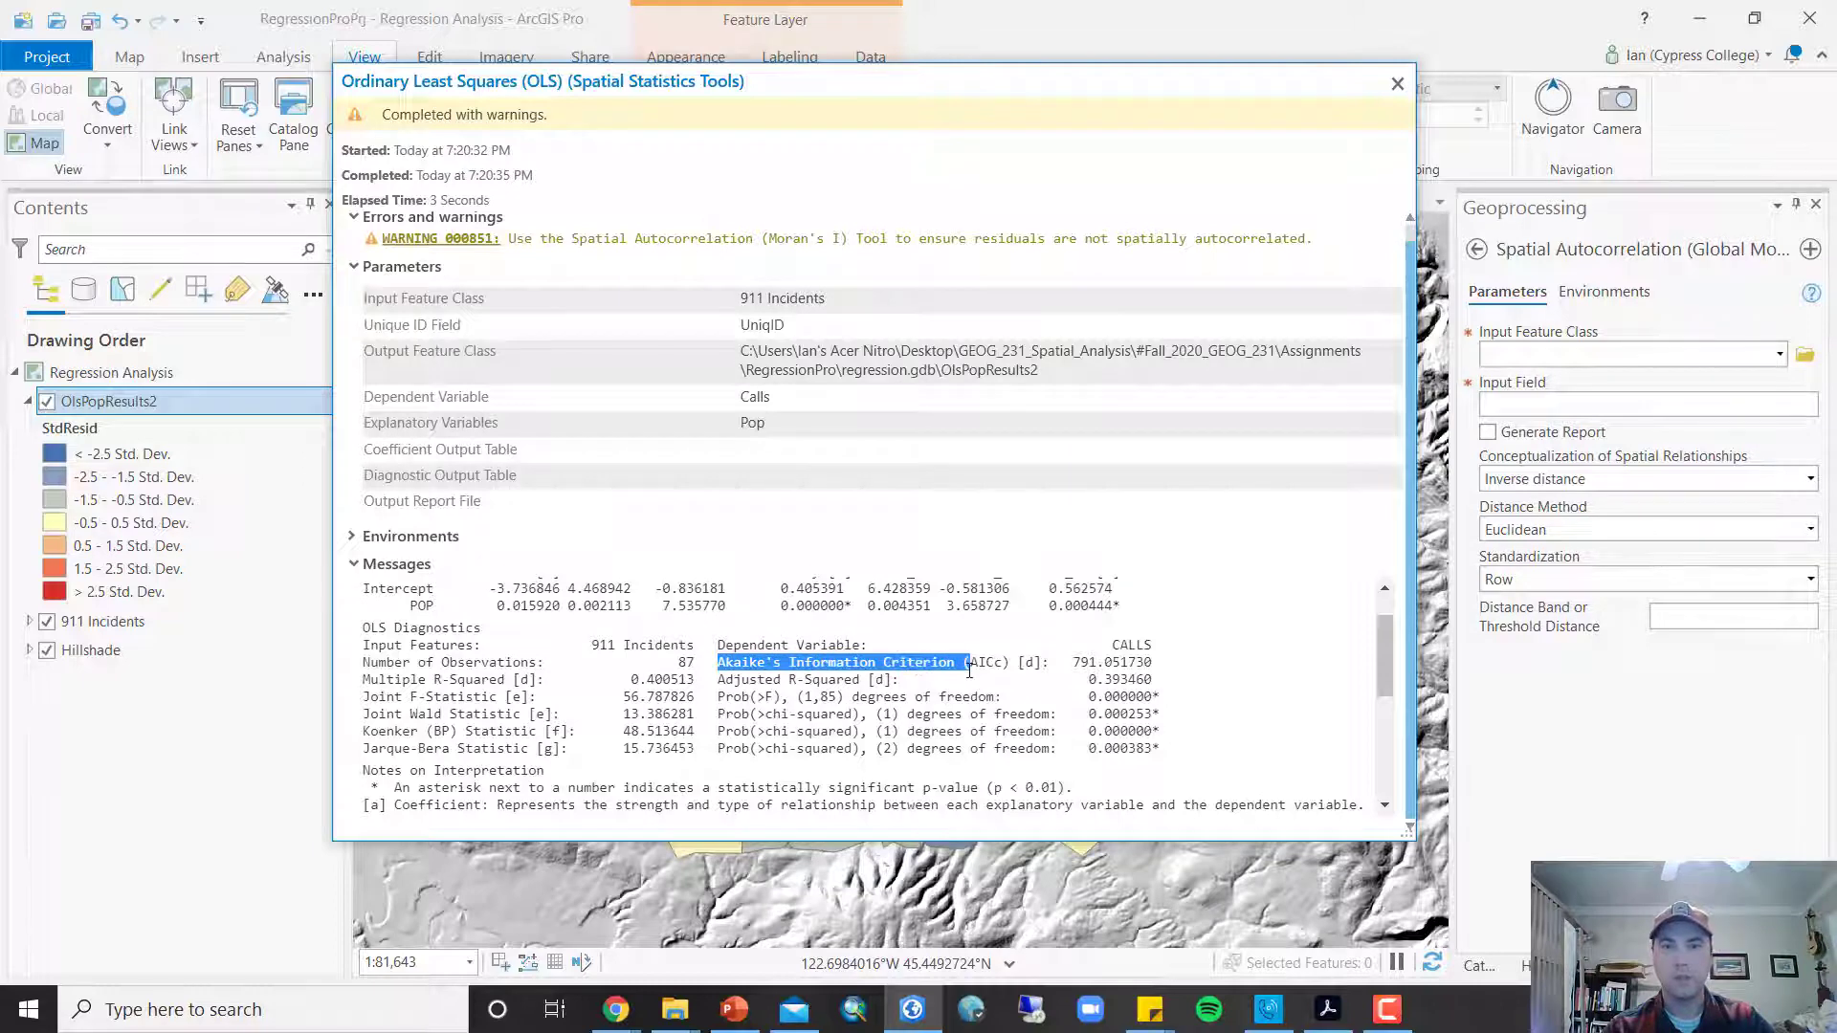
{"action": "left_click", "coordinate": [1086, 667]}
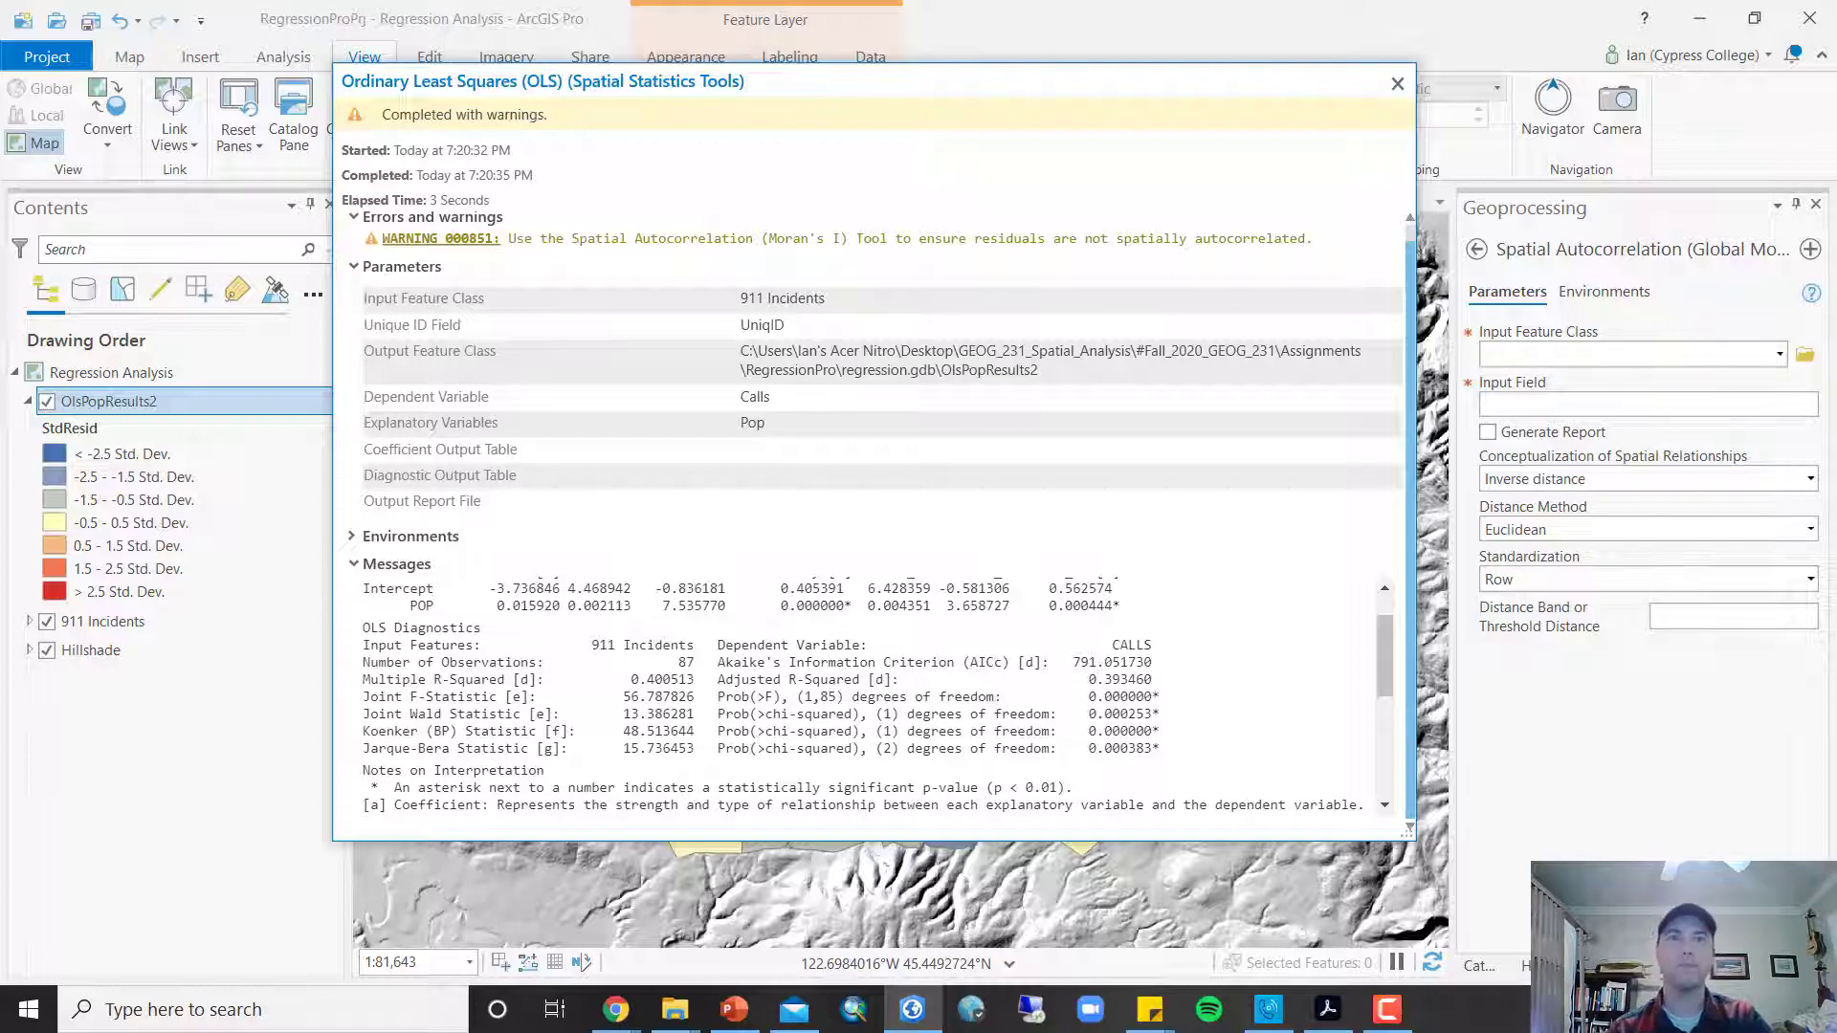
{"action": "key", "text": "alt+Tab"}
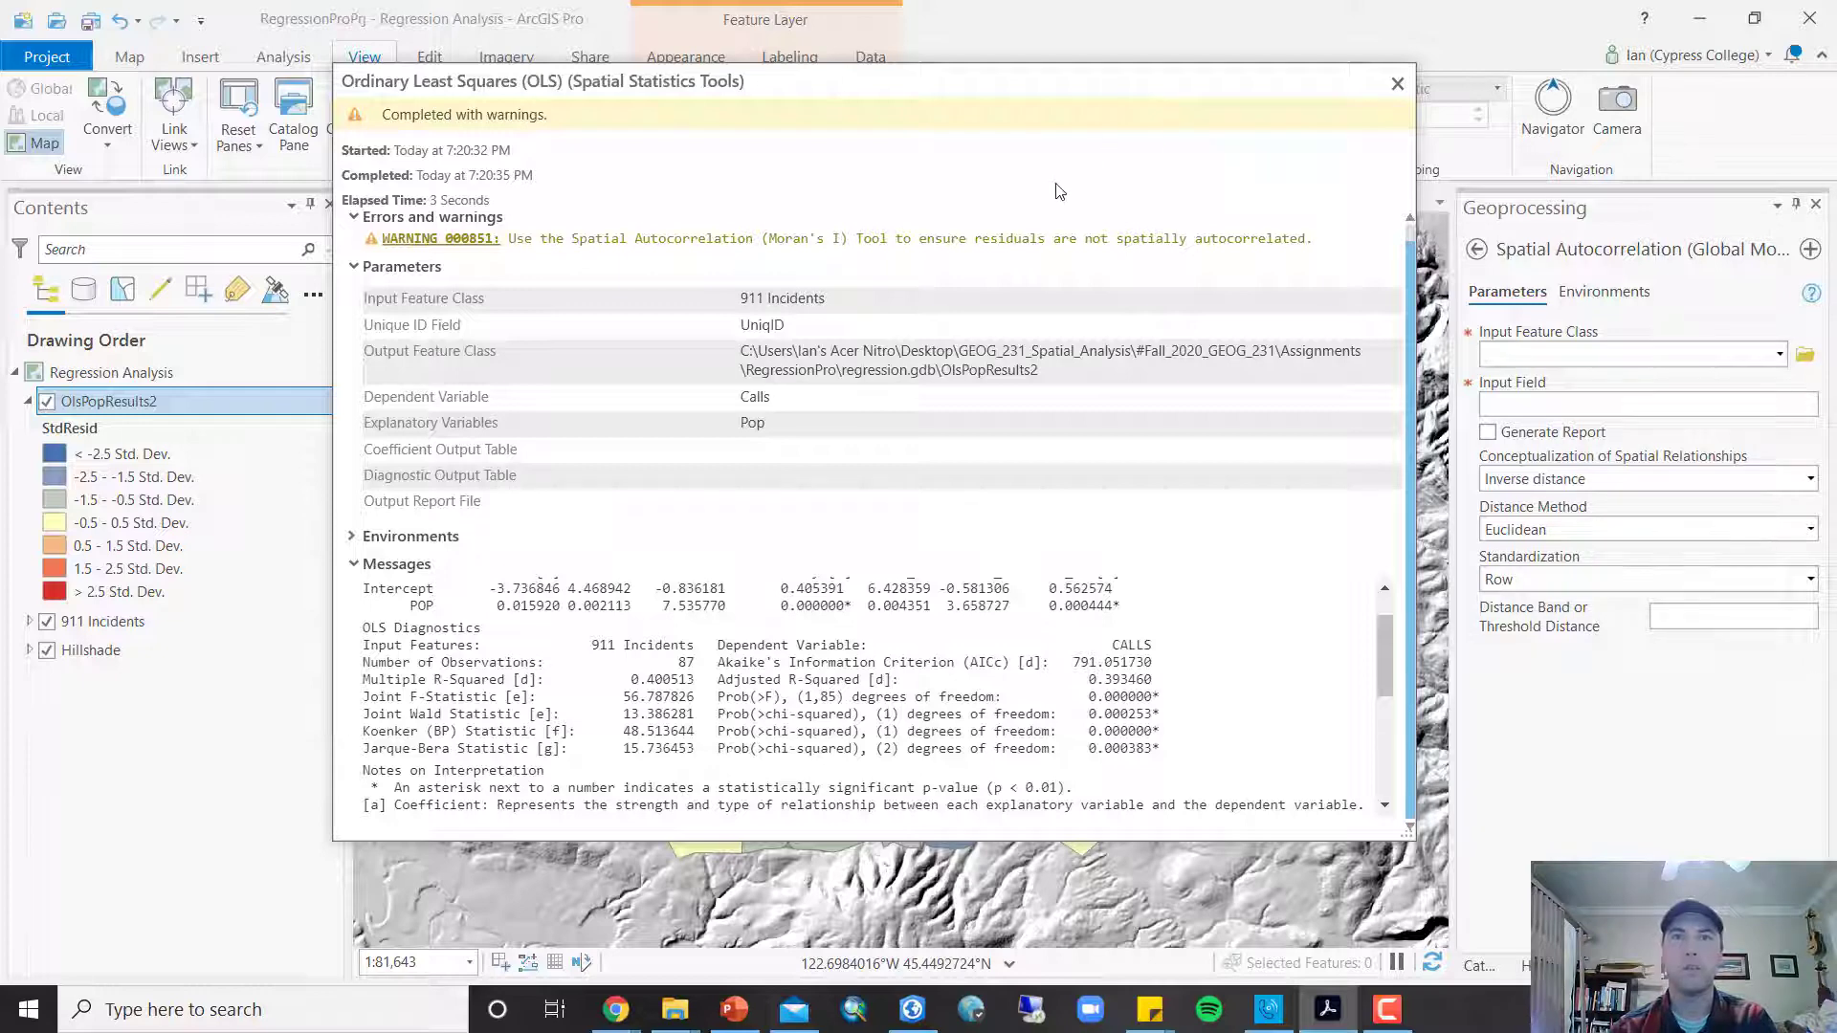
Close the Ordinary Least Squares details window, switch to Week_12_OLS_Regression.pdf in Acrobat, enlarge it, and review the multivariate model parameters and final questions
{"action": "left_click", "coordinate": [1398, 84]}
{"action": "key", "text": "alt+Tab"}
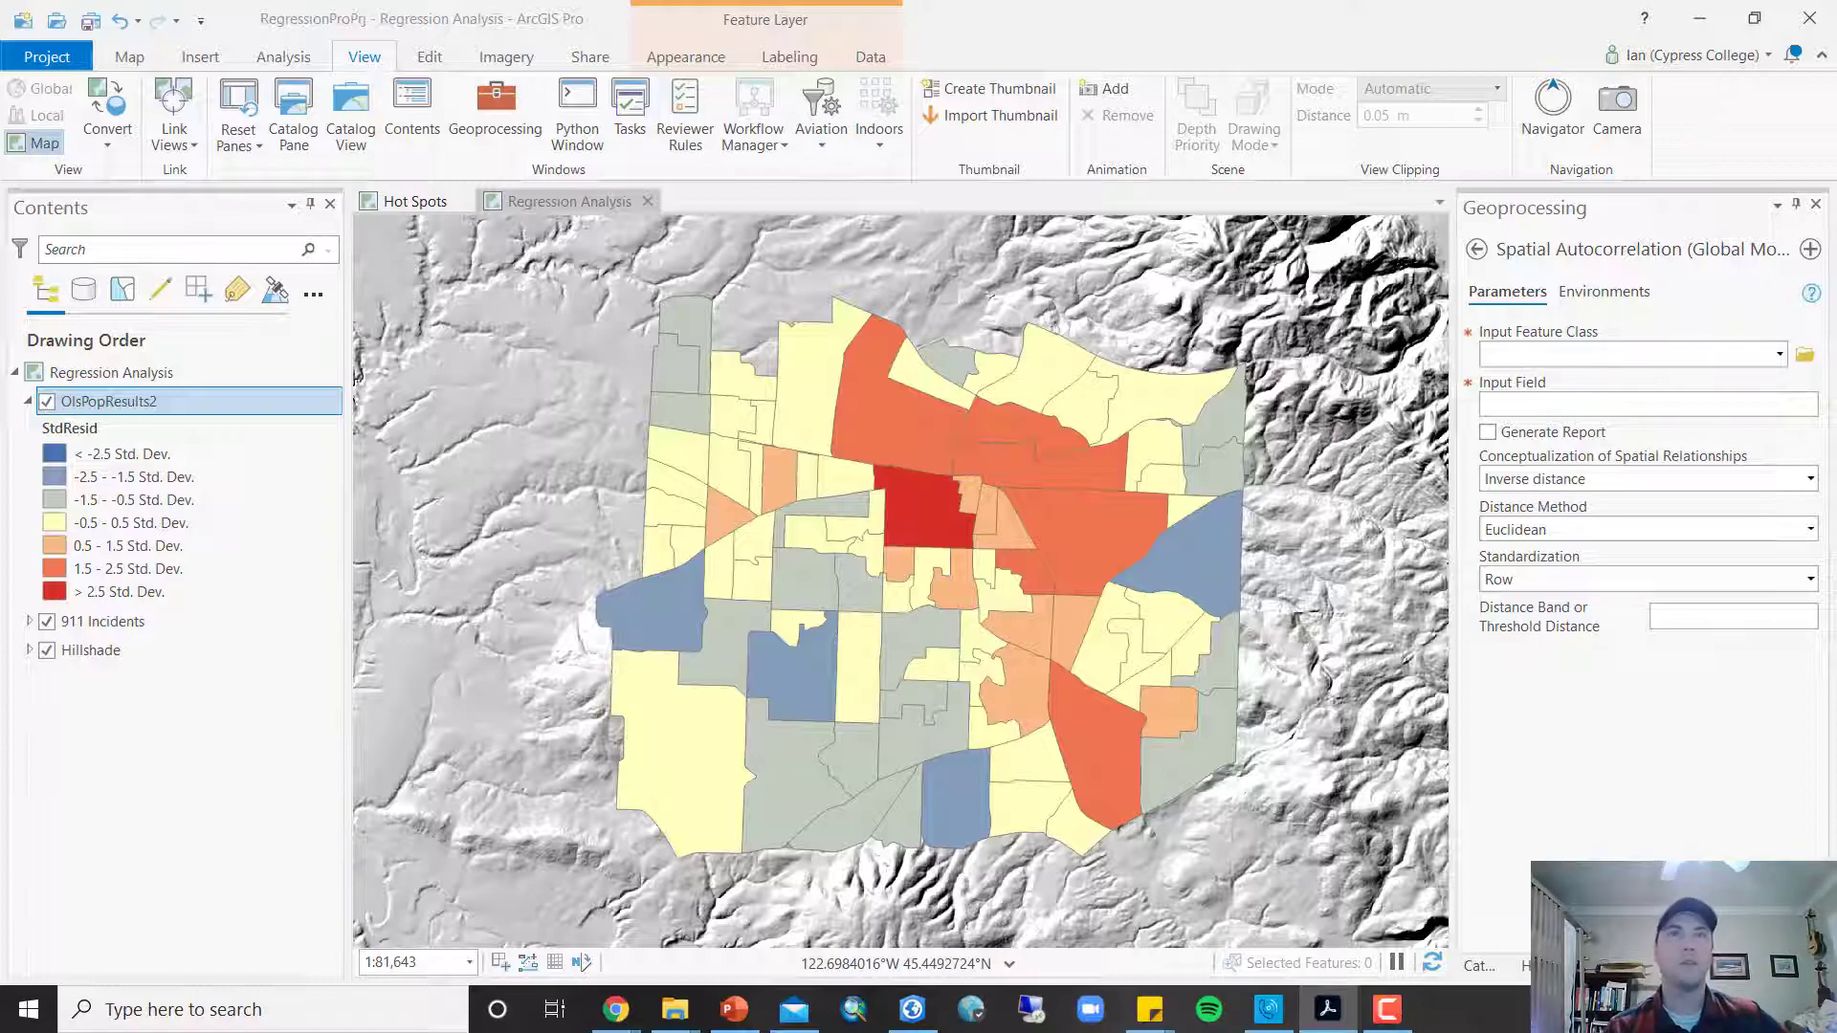
{"action": "left_click_drag", "start_coordinate": [398, 31], "coordinate": [624, 106]}
{"action": "left_click", "coordinate": [1587, 103]}
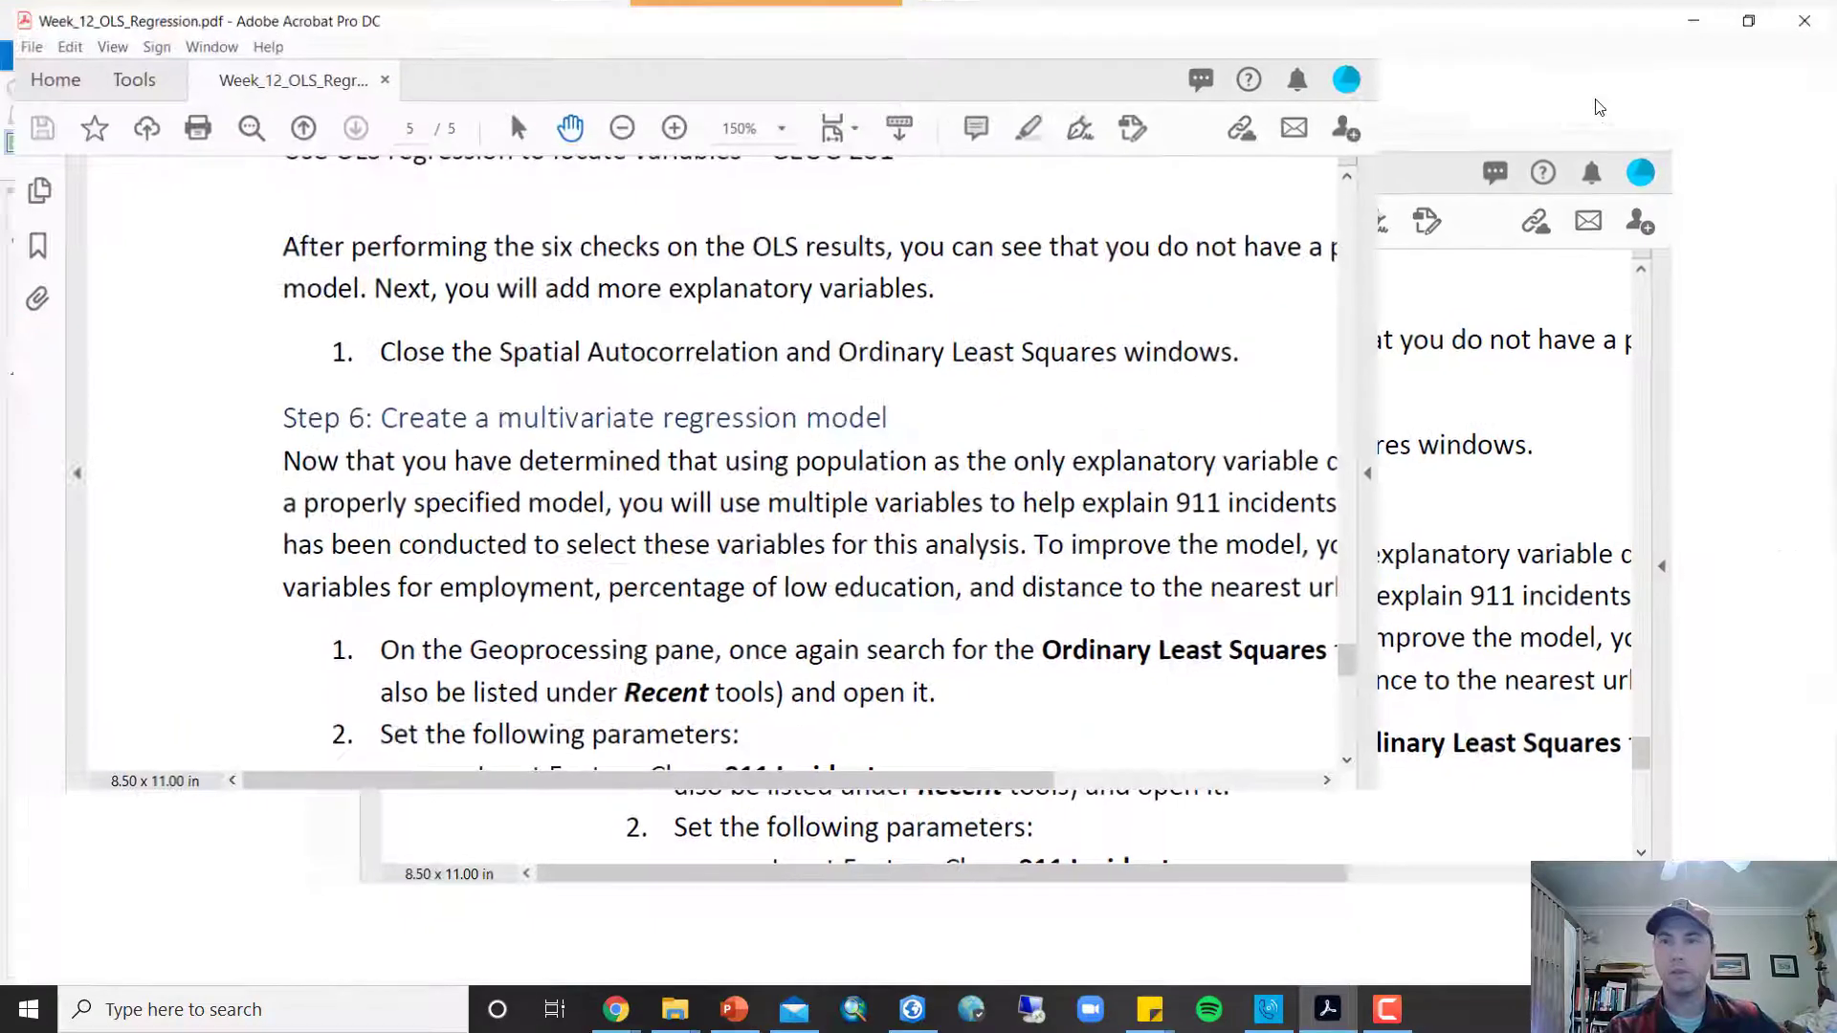
{"action": "scroll", "coordinate": [1226, 824], "scroll_direction": "down", "scroll_amount": 10}
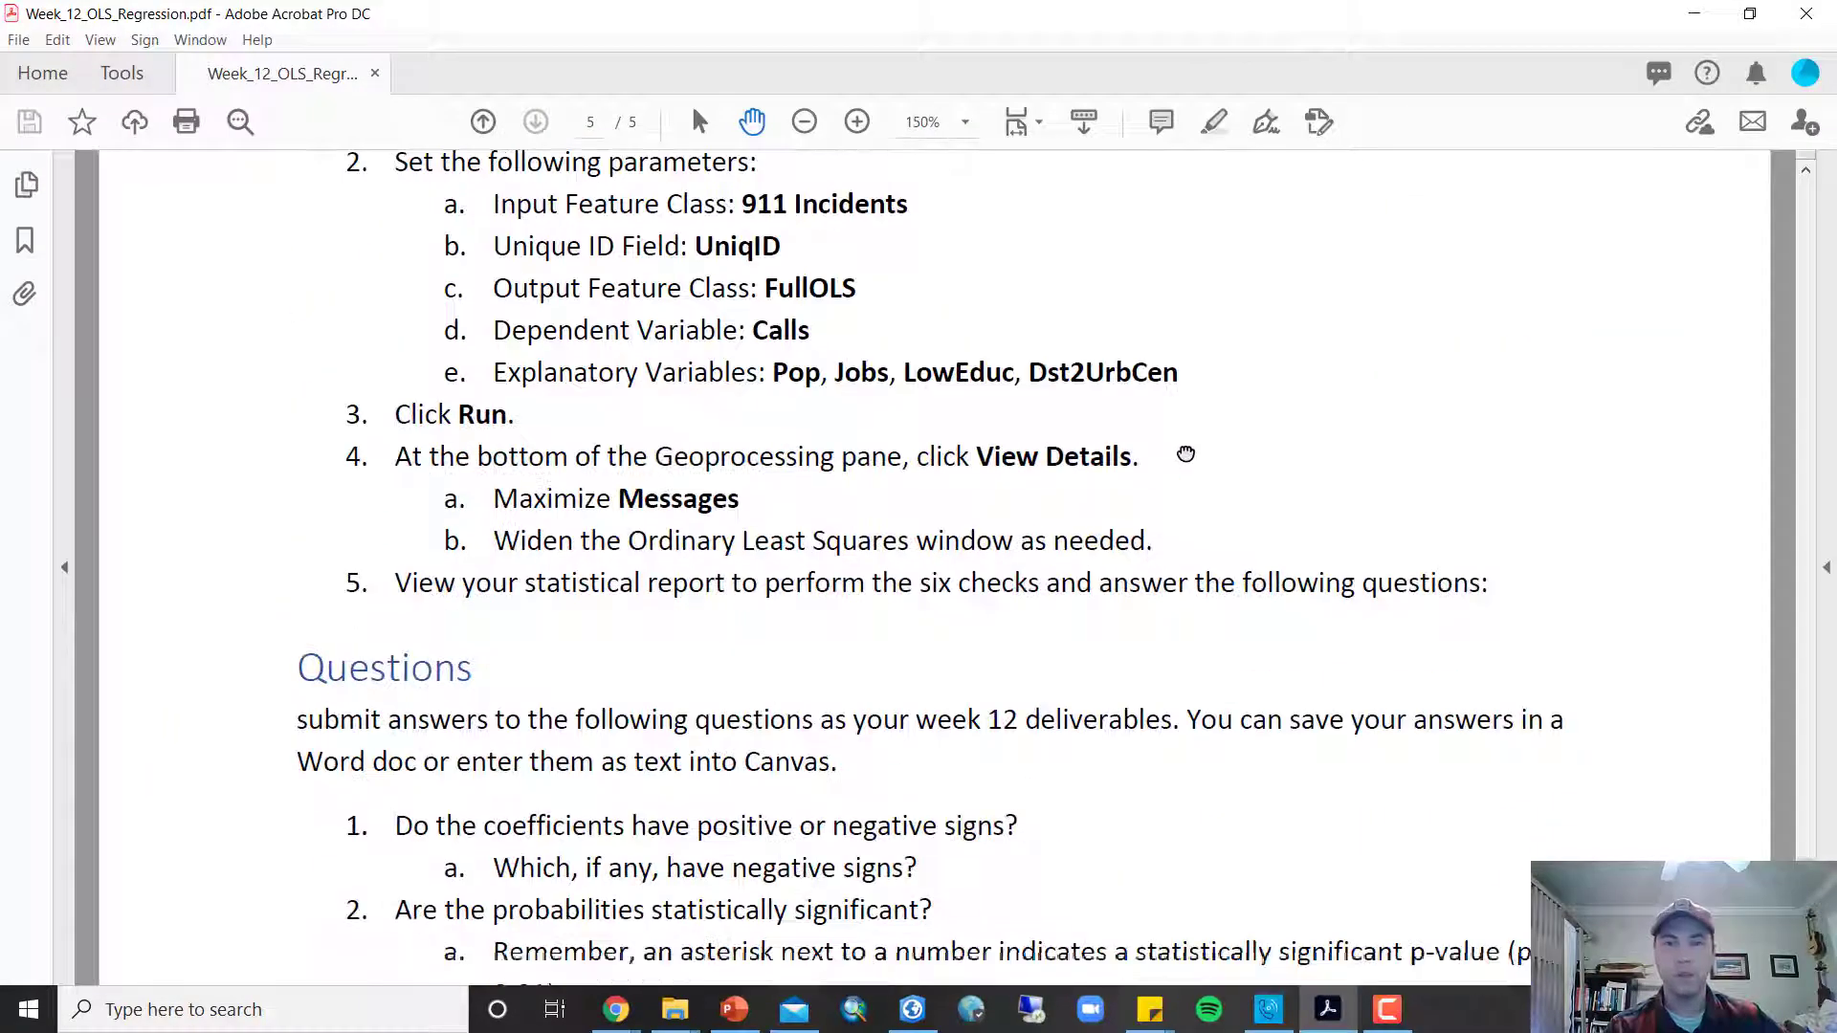
{"action": "scroll", "coordinate": [1101, 429], "scroll_direction": "down", "scroll_amount": 1}
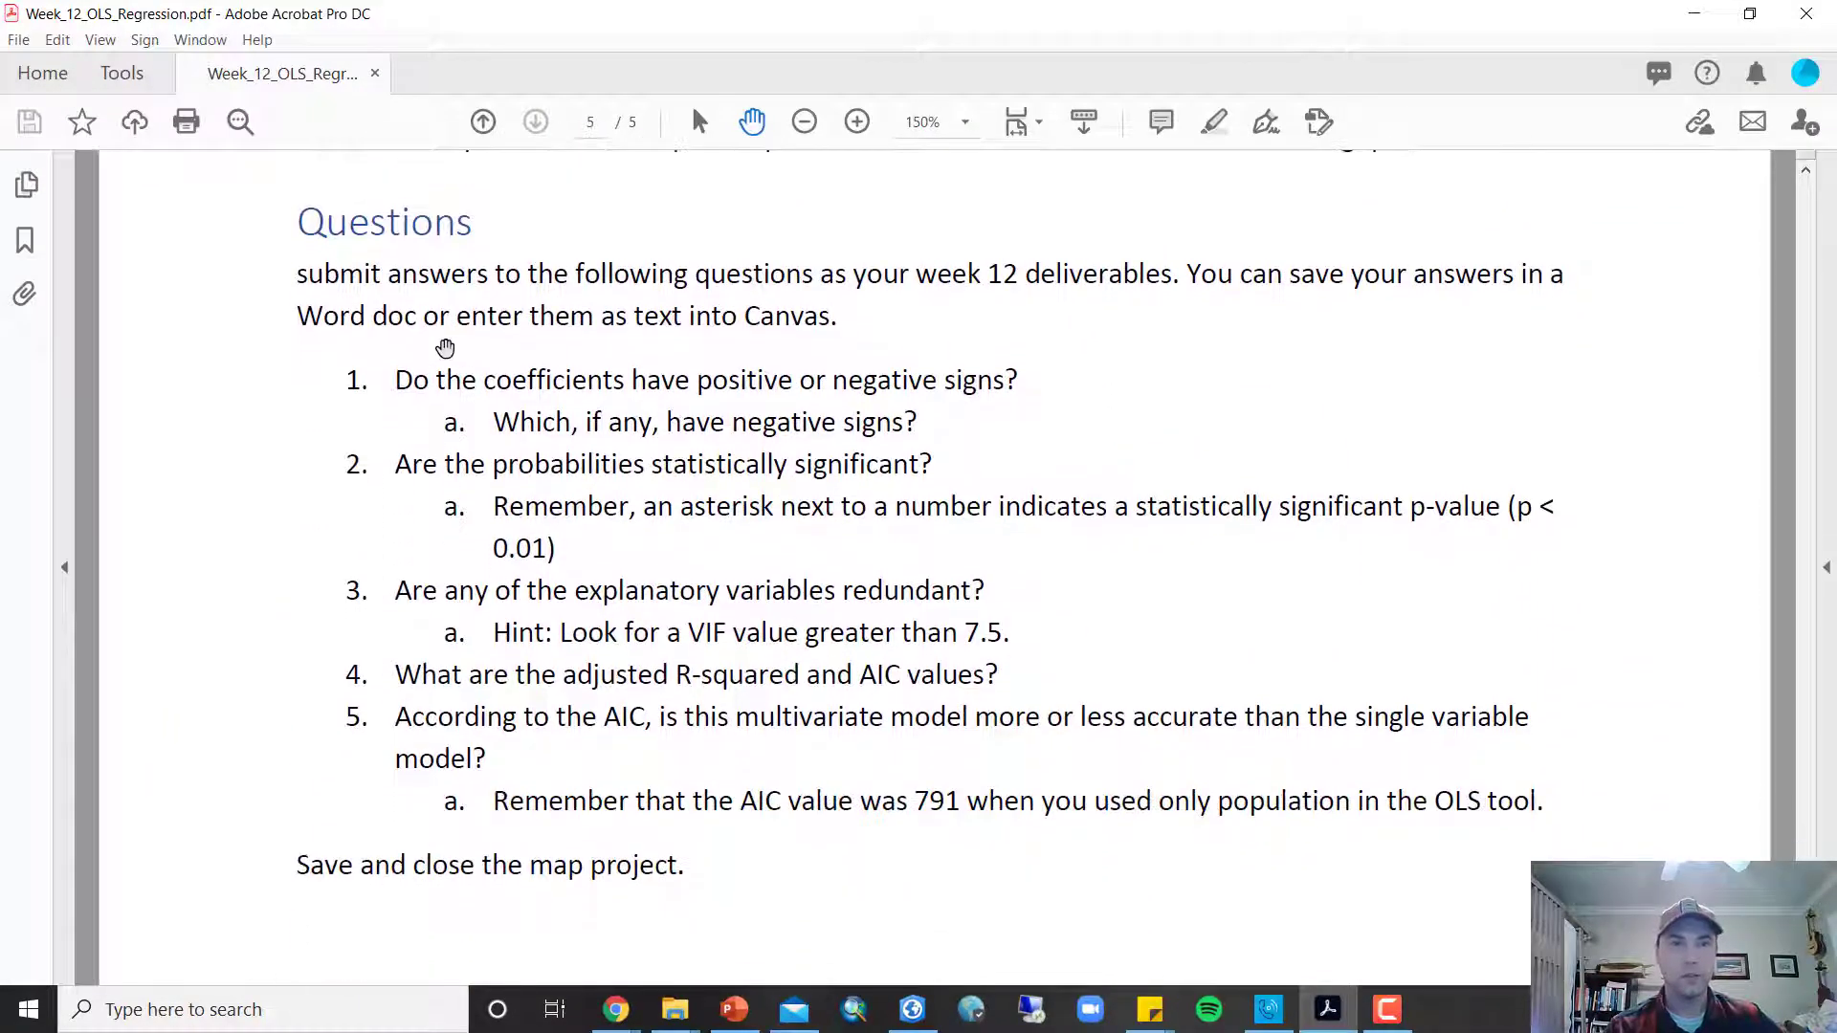